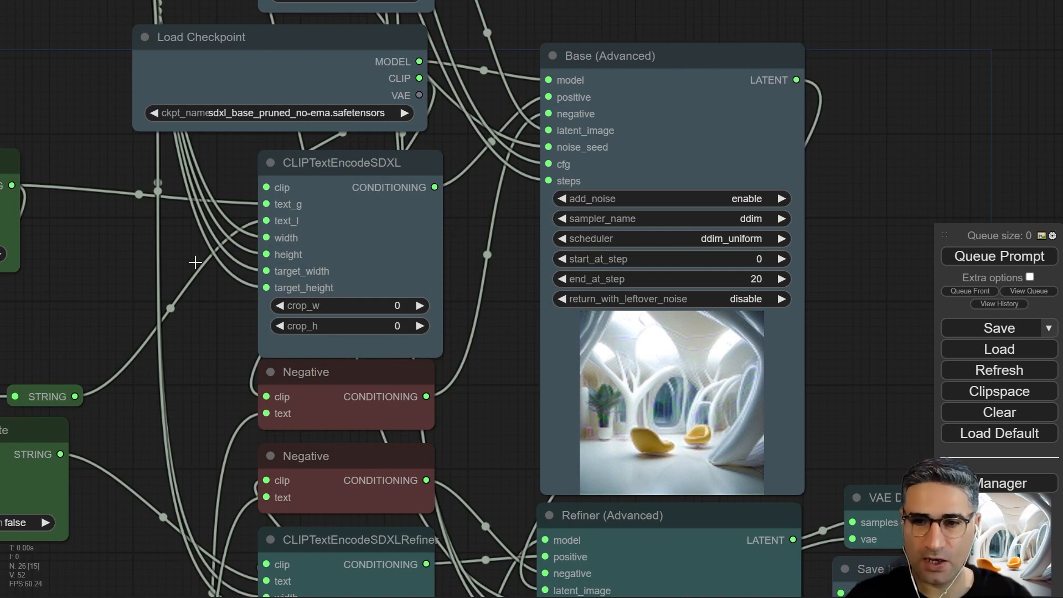
# Examine the existing workflow's prompt text nodes and how they connect to the SDXL base and refiner text encoders.
pyautogui.moveTo(67, 268); pyautogui.dragTo(250, 304)
pyautogui.scroll(-4, 250, 304)
pyautogui.moveTo(139, 141); pyautogui.dragTo(488, 234)
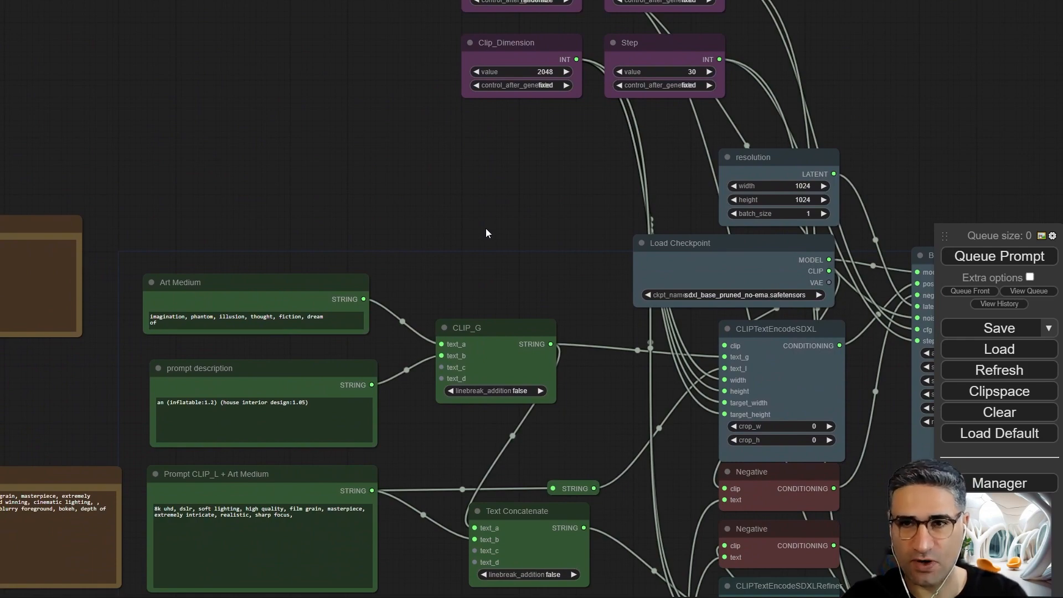
pyautogui.moveTo(486, 233); pyautogui.dragTo(441, 119)
pyautogui.scroll(-2, 441, 119)
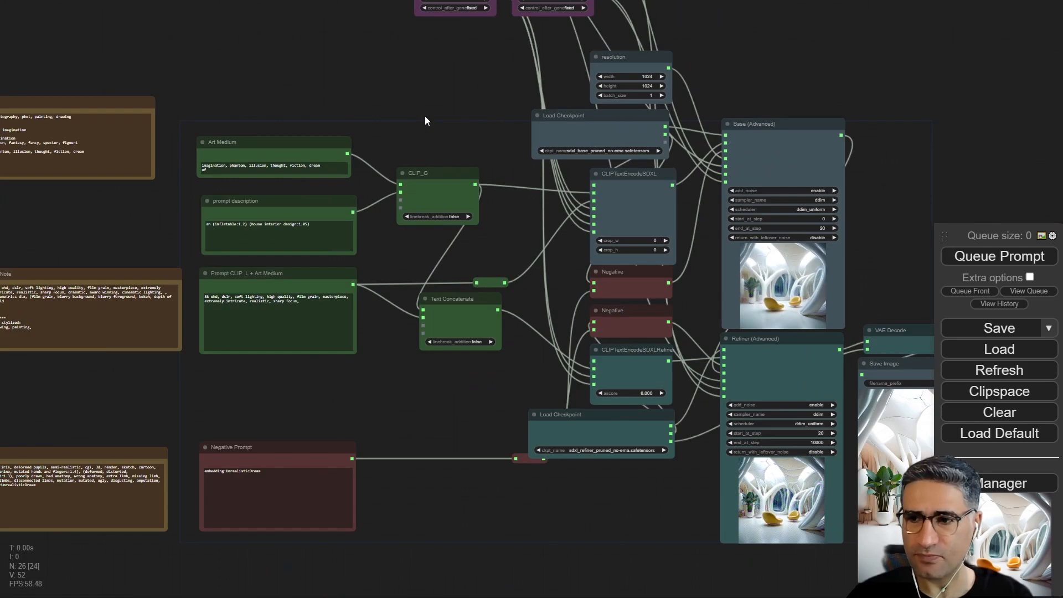
pyautogui.moveTo(406, 409); pyautogui.dragTo(388, 450)
pyautogui.scroll(2, 419, 442)
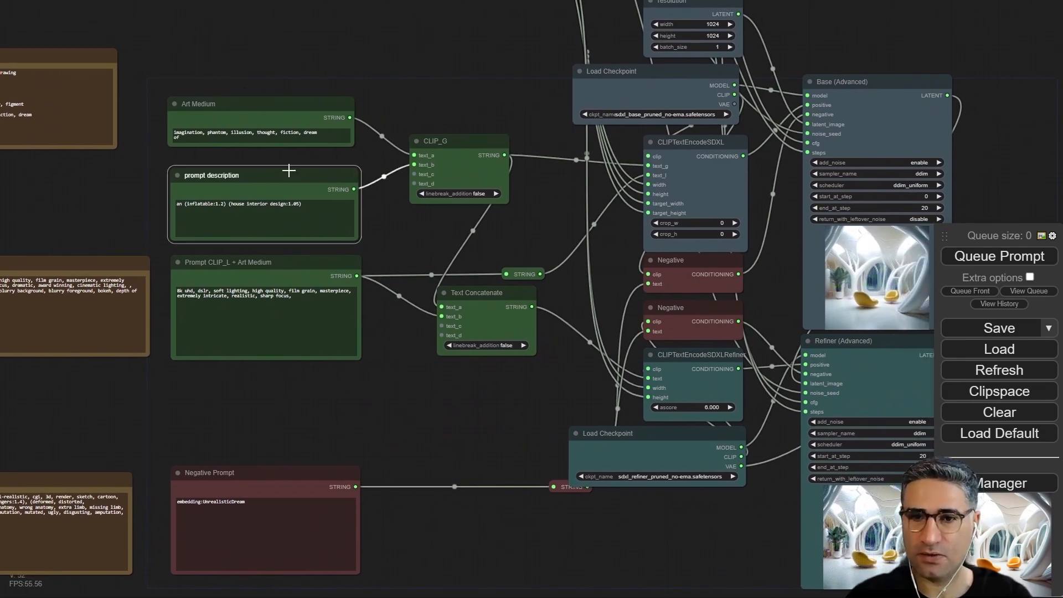
pyautogui.scroll(5, 391, 201)
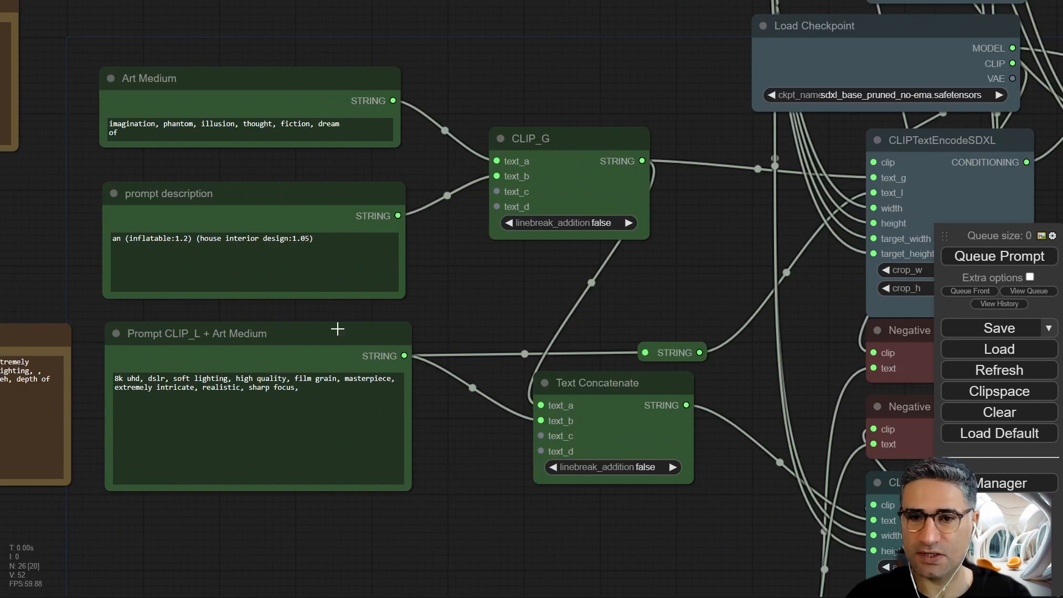
pyautogui.moveTo(444, 331); pyautogui.dragTo(310, 296)
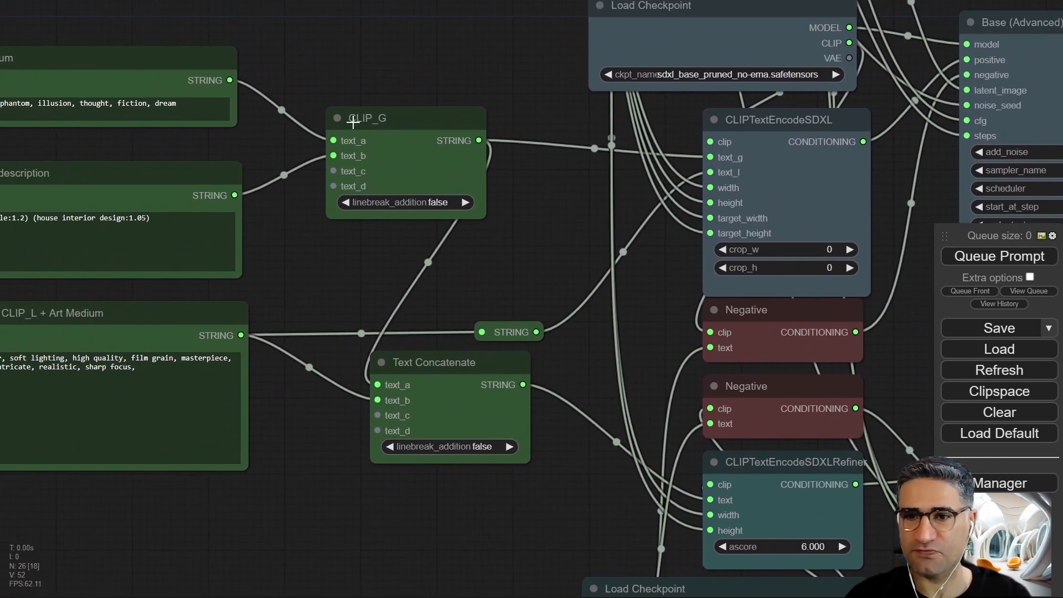
pyautogui.moveTo(502, 332); pyautogui.dragTo(441, 261)
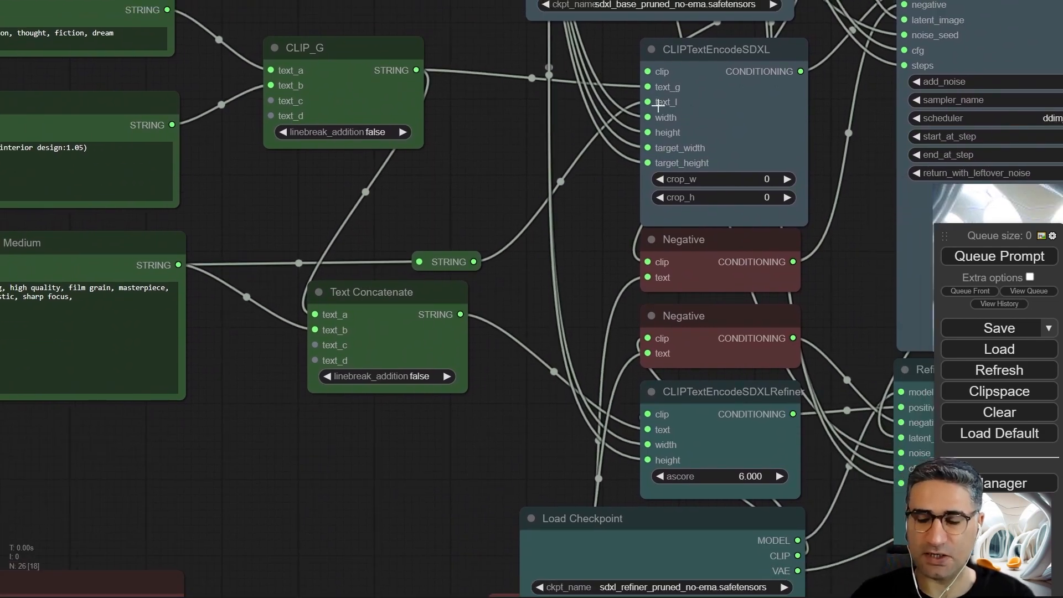
pyautogui.moveTo(526, 197); pyautogui.dragTo(533, 121)
pyautogui.scroll(-5, 493, 276)
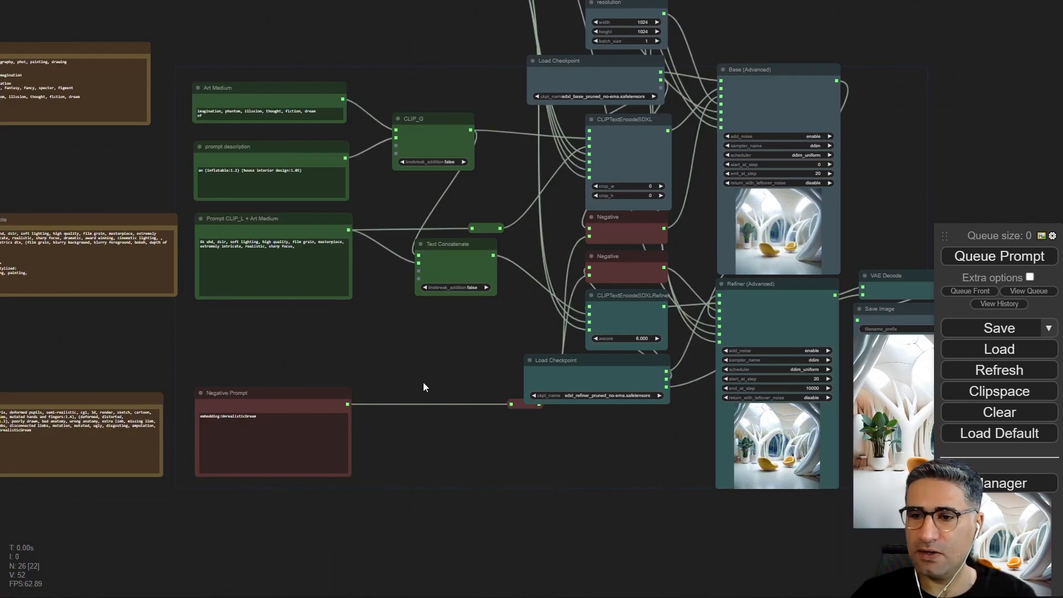
pyautogui.moveTo(423, 382); pyautogui.dragTo(592, 413)
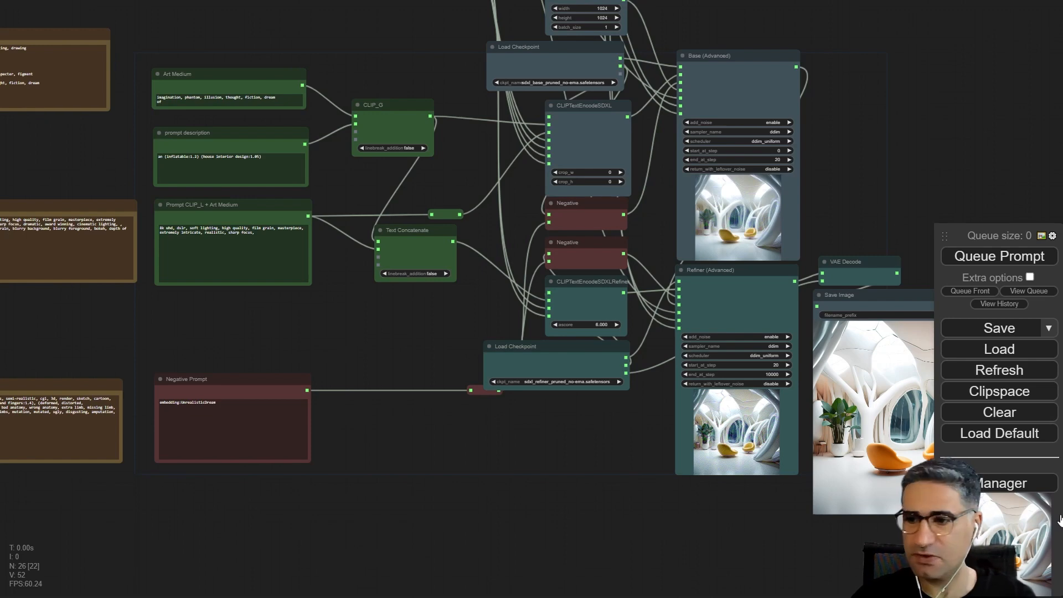
# Clear the whole workflow and add a Text Multiline node from the WAS Suite text nodes to the empty canvas.
pyautogui.click(1006, 420)
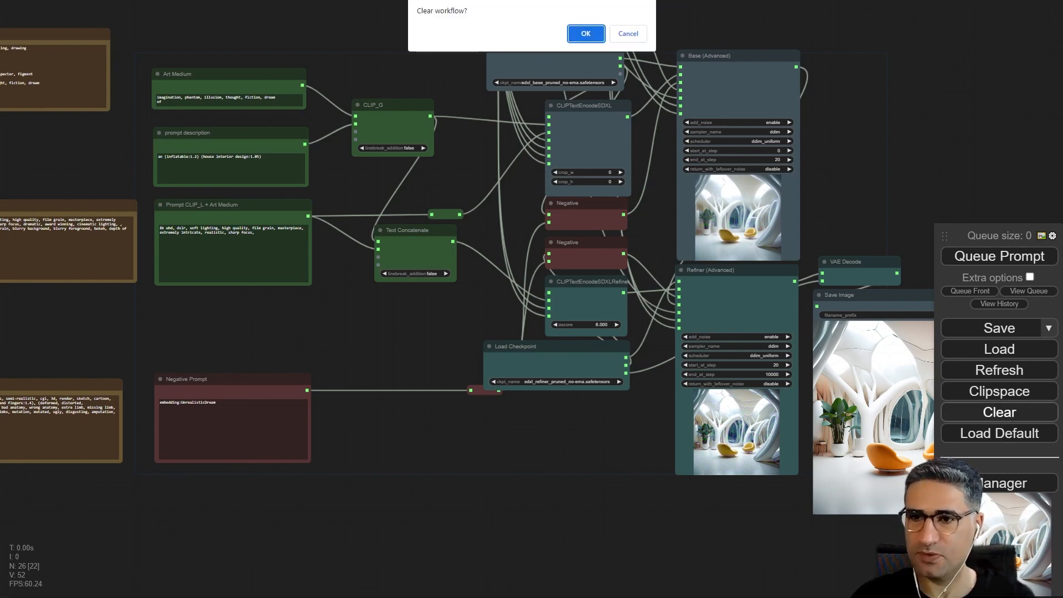
pyautogui.click(576, 32)
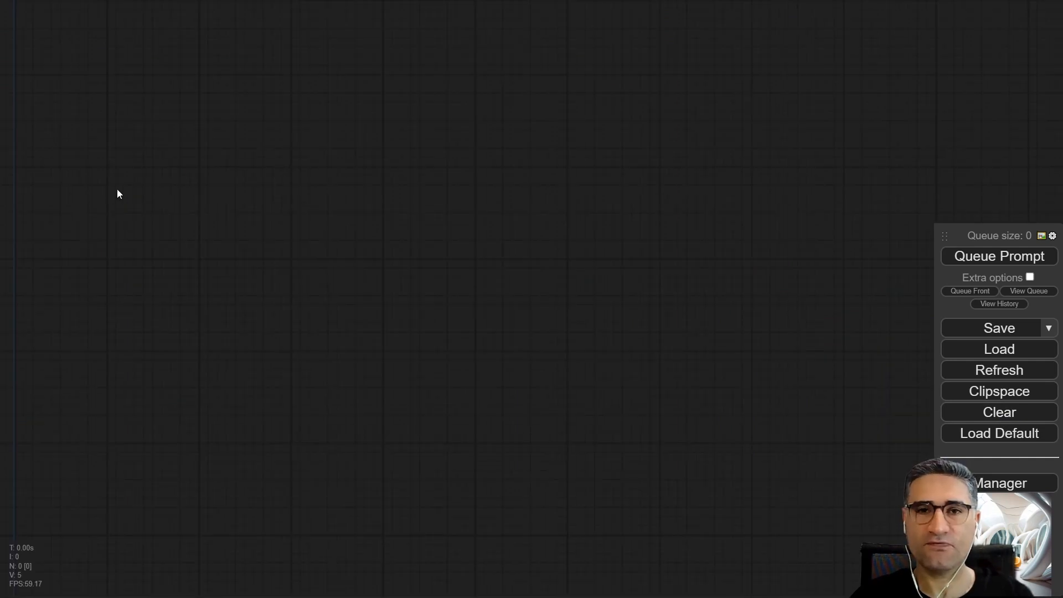
pyautogui.rightClick(155, 81)
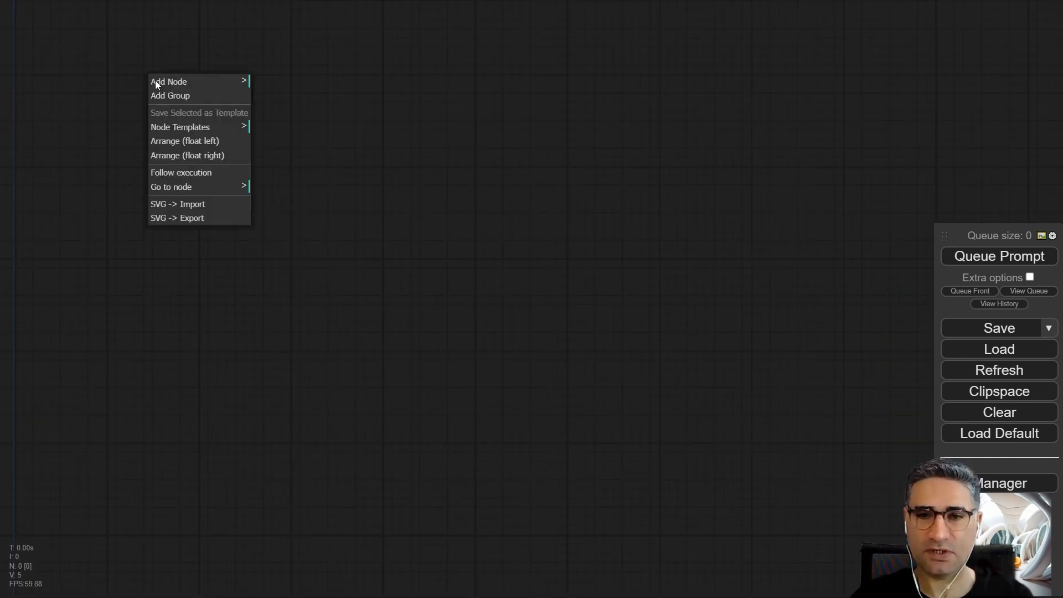
pyautogui.click(212, 82)
pyautogui.click(280, 334)
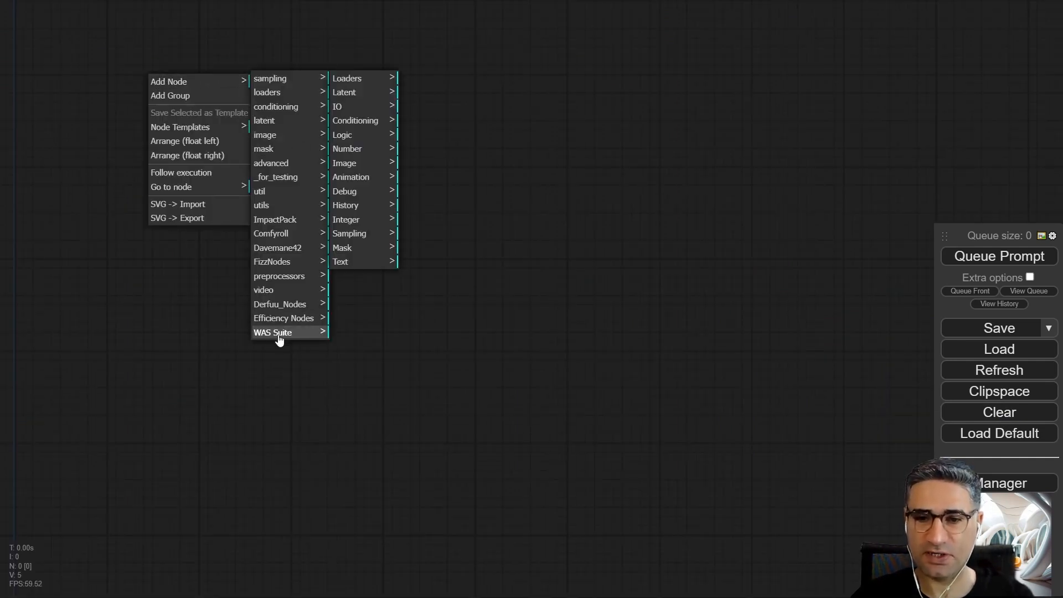
pyautogui.click(364, 263)
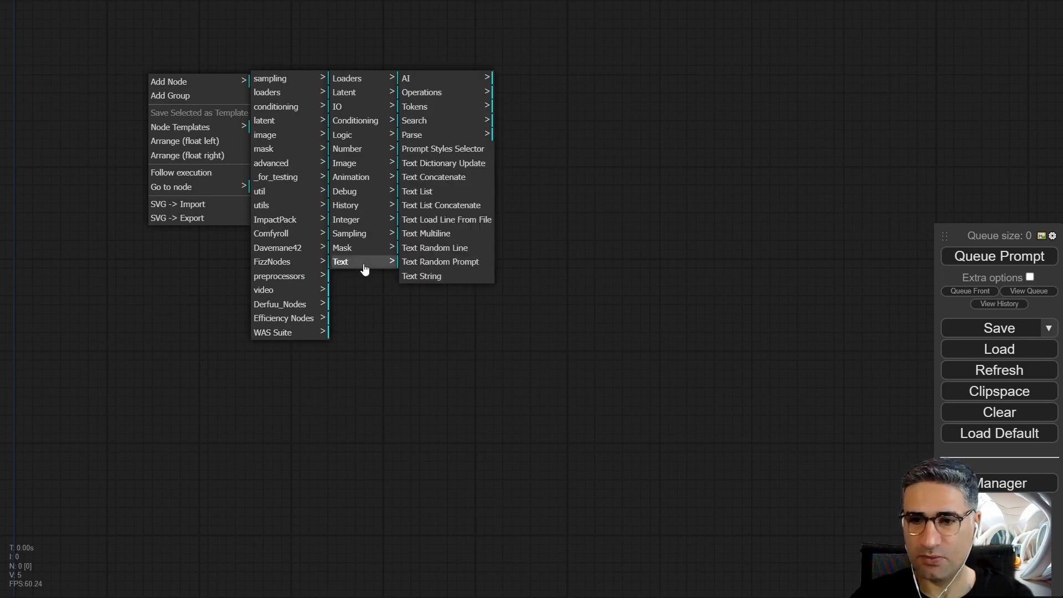
pyautogui.click(431, 234)
pyautogui.click(216, 65)
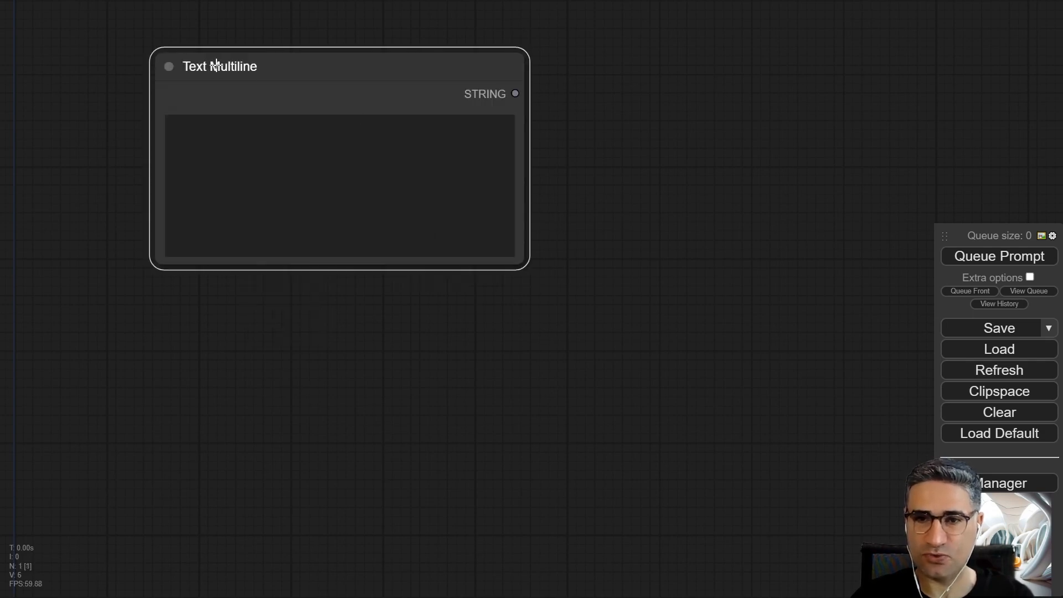
# Try two lines of placeholder text, "sfsfsfs" and "sdfsdfsdfsd", in the Text Multiline node and delete them.
pyautogui.click(359, 182)
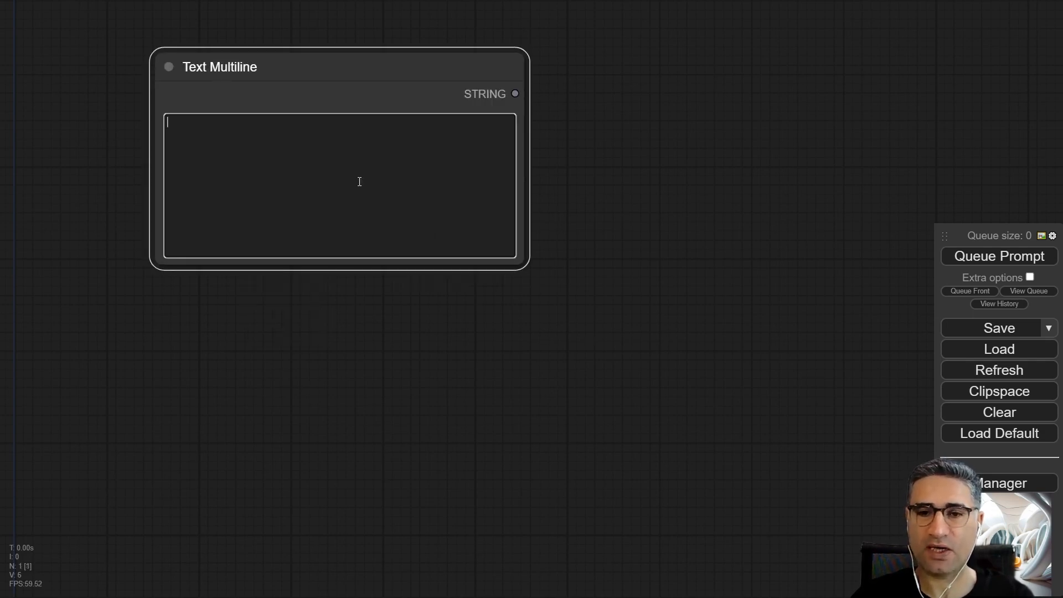
pyautogui.write('sfsfsfs')
pyautogui.press('Return')
pyautogui.press('Return')
pyautogui.write('sdfsdfsdfsd')
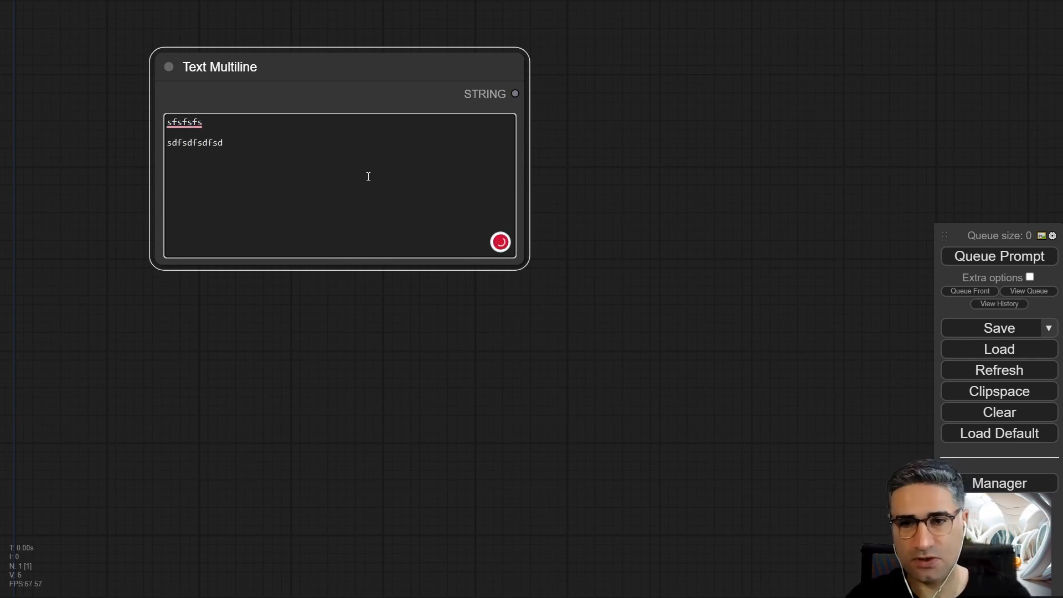
pyautogui.moveTo(368, 176); pyautogui.dragTo(92, 123)
pyautogui.press('BackSpace')
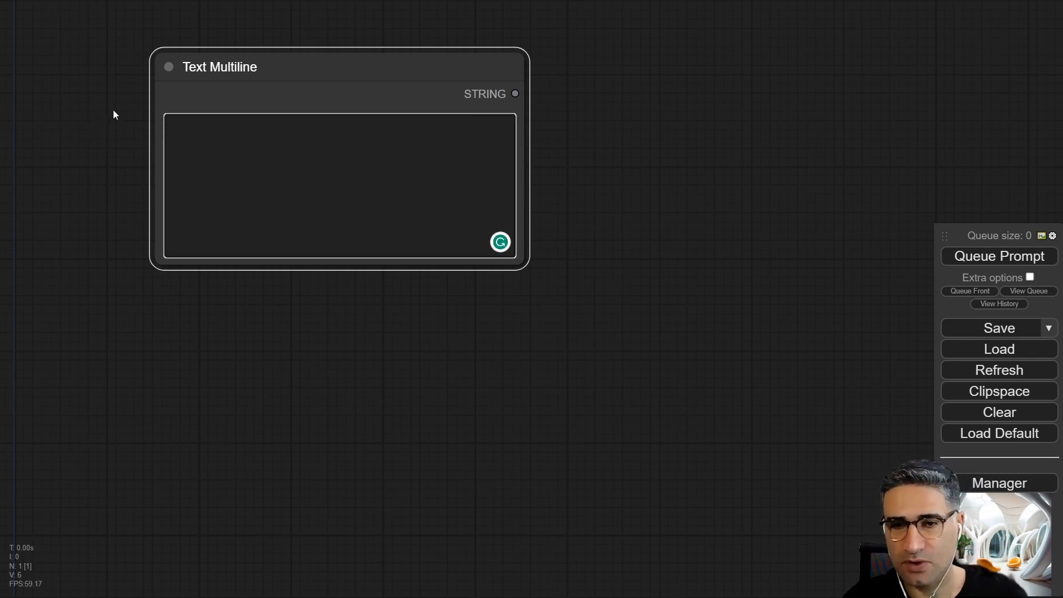
pyautogui.click(319, 597)
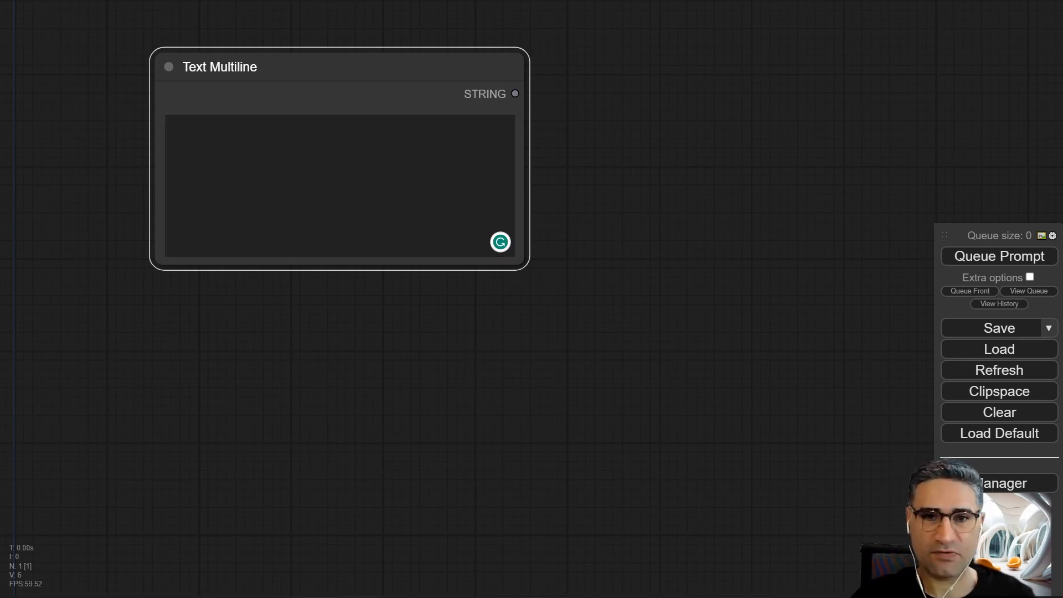
# Rename the Text Multiline node to "Art Medium".
pyautogui.rightClick(216, 54)
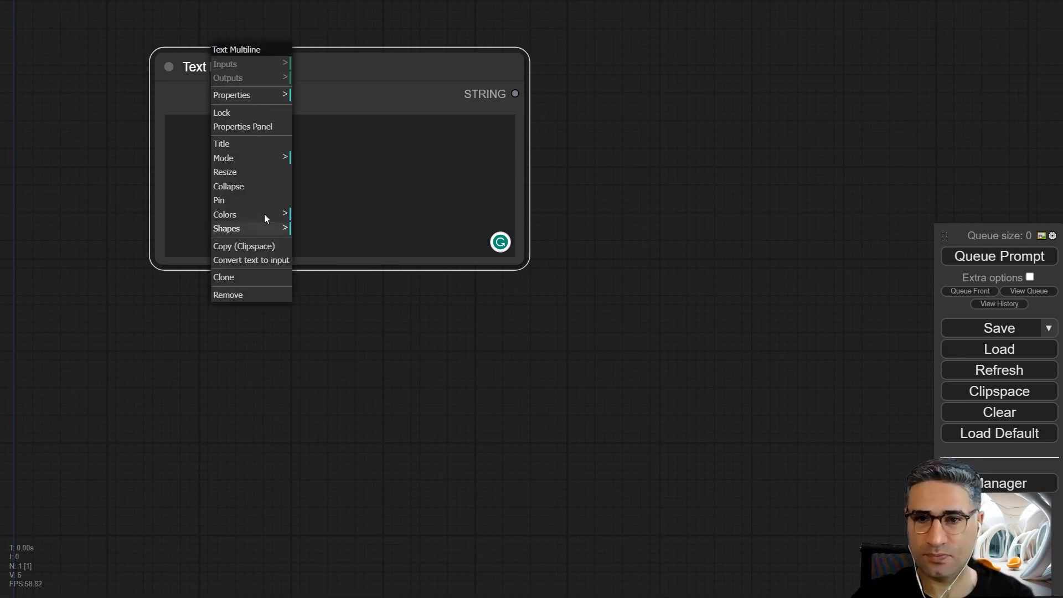
pyautogui.click(237, 145)
pyautogui.write('Art')
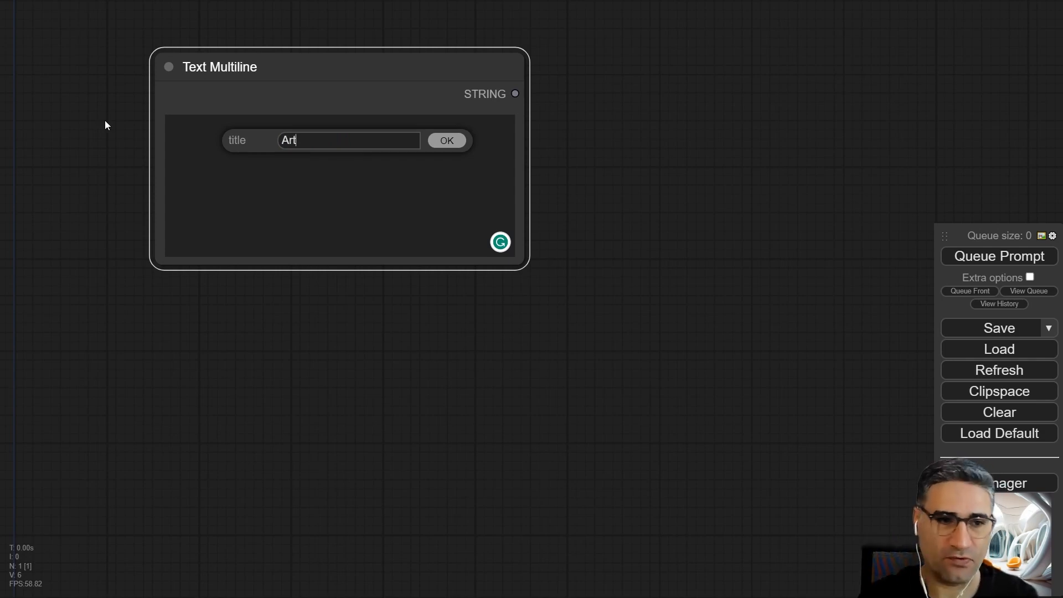
pyautogui.write(' Medi')
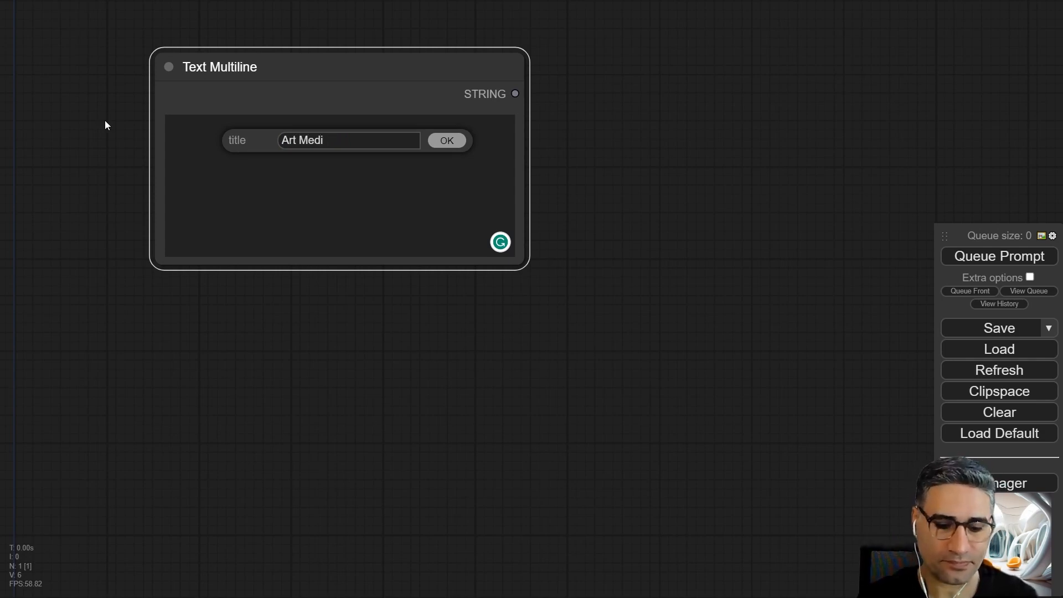
pyautogui.write('um')
pyautogui.press('Return')
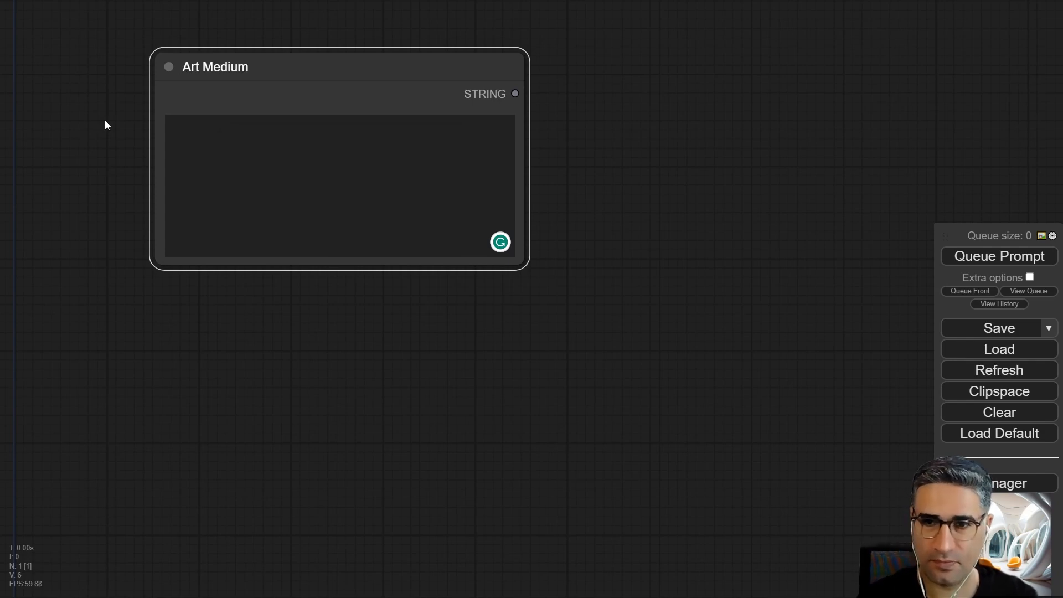
# Set the Art Medium node's color to green.
pyautogui.rightClick(332, 103)
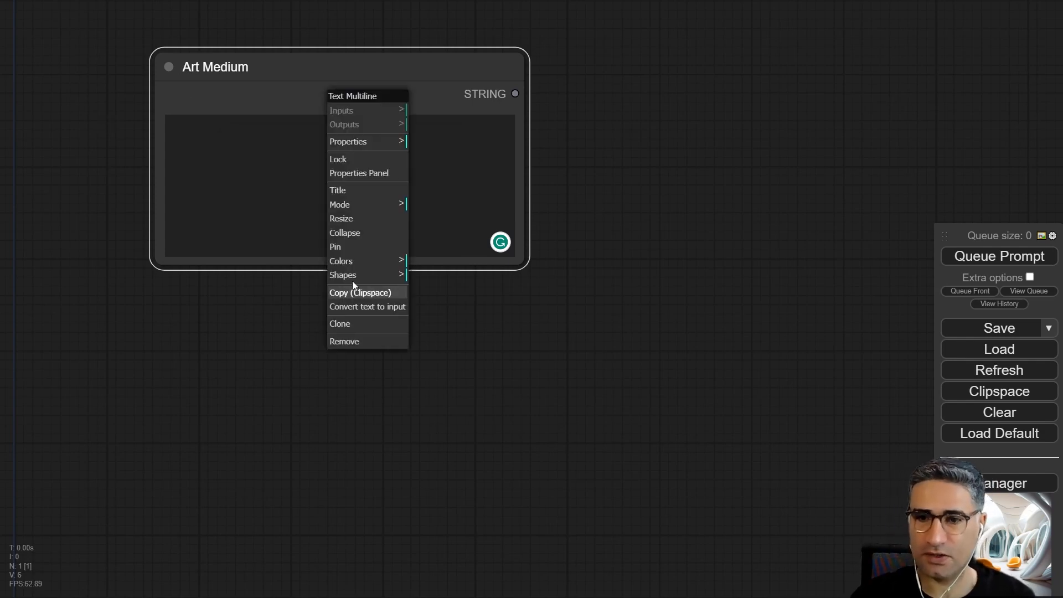
pyautogui.click(359, 261)
pyautogui.click(447, 309)
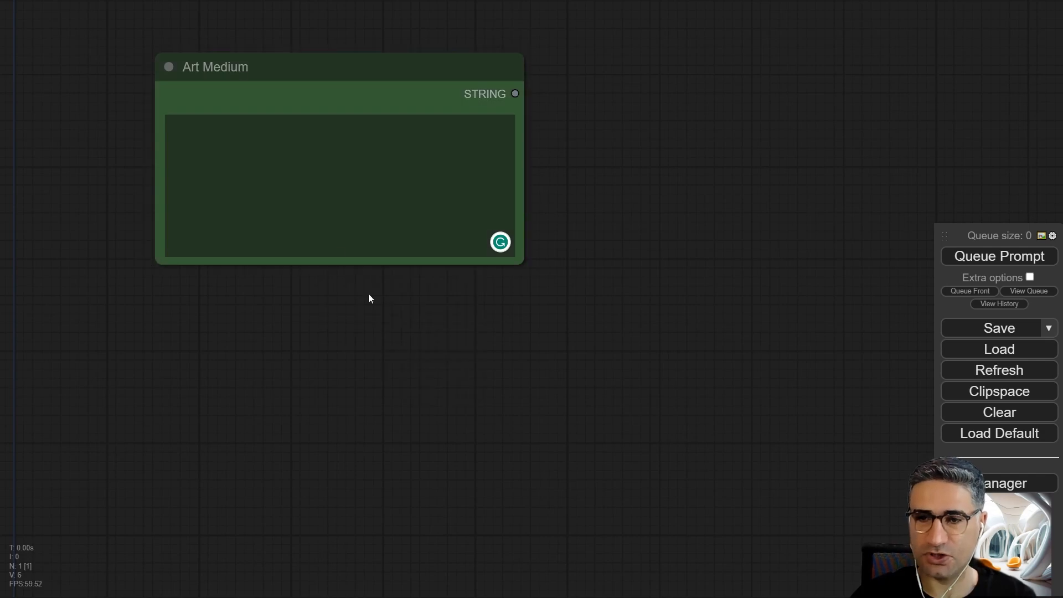
# Duplicate the Art Medium node and place the copy directly below the original.
pyautogui.scroll(-1, 275, 257)
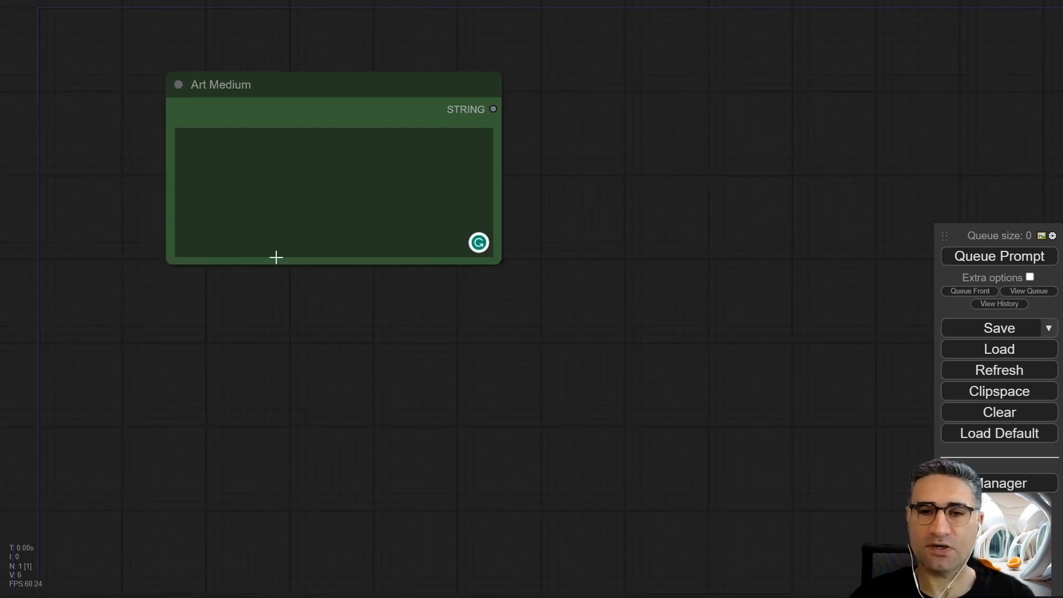
pyautogui.click(270, 79)
pyautogui.moveTo(294, 399); pyautogui.dragTo(282, 368)
pyautogui.click(262, 52)
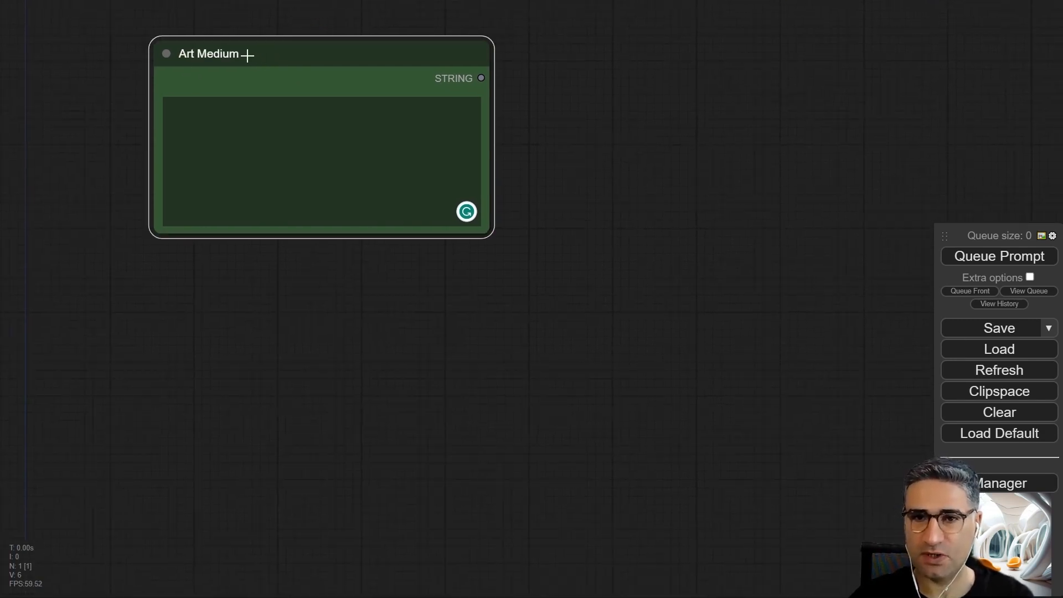
pyautogui.moveTo(244, 52)
pyautogui.mouseDown()
pyautogui.moveTo(244, 275)
pyautogui.moveTo(240, 254)
pyautogui.mouseUp()
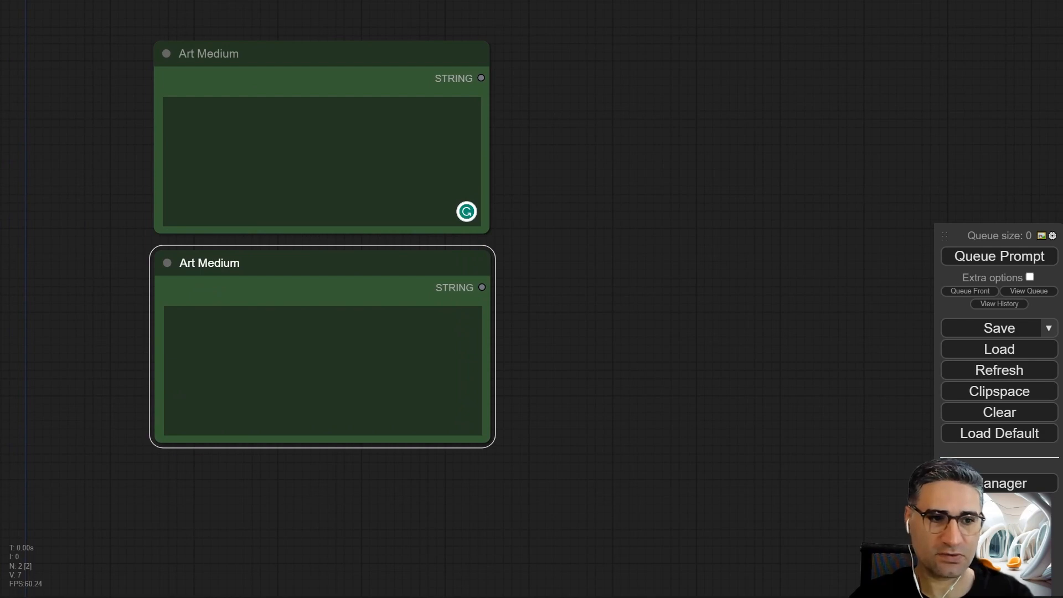
# Rename the lower copy of the Art Medium node to "prompt".
pyautogui.rightClick(217, 258)
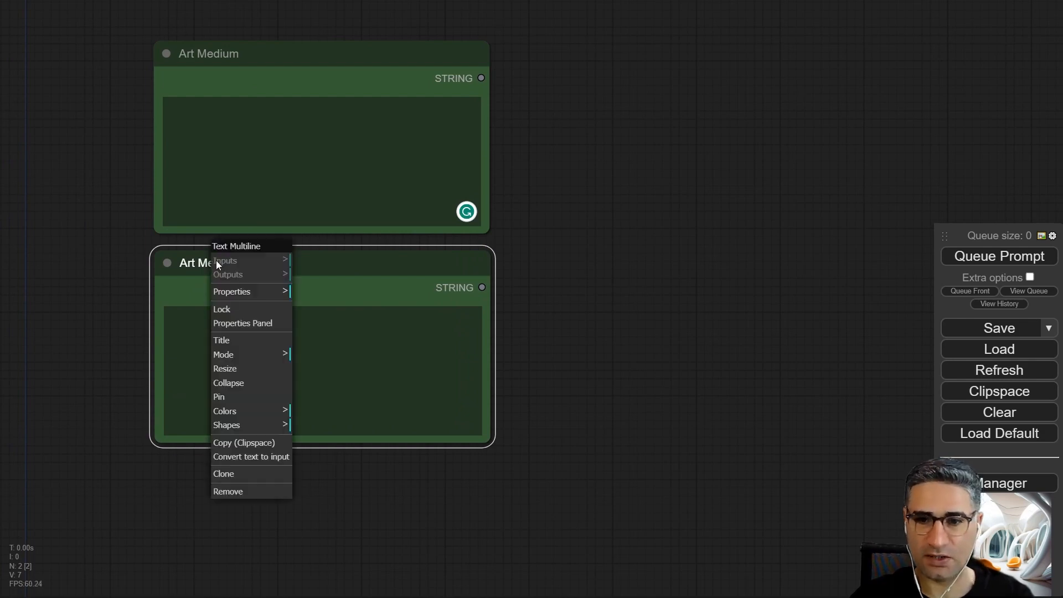
pyautogui.click(235, 341)
pyautogui.hotkey('ctrl', 'a')
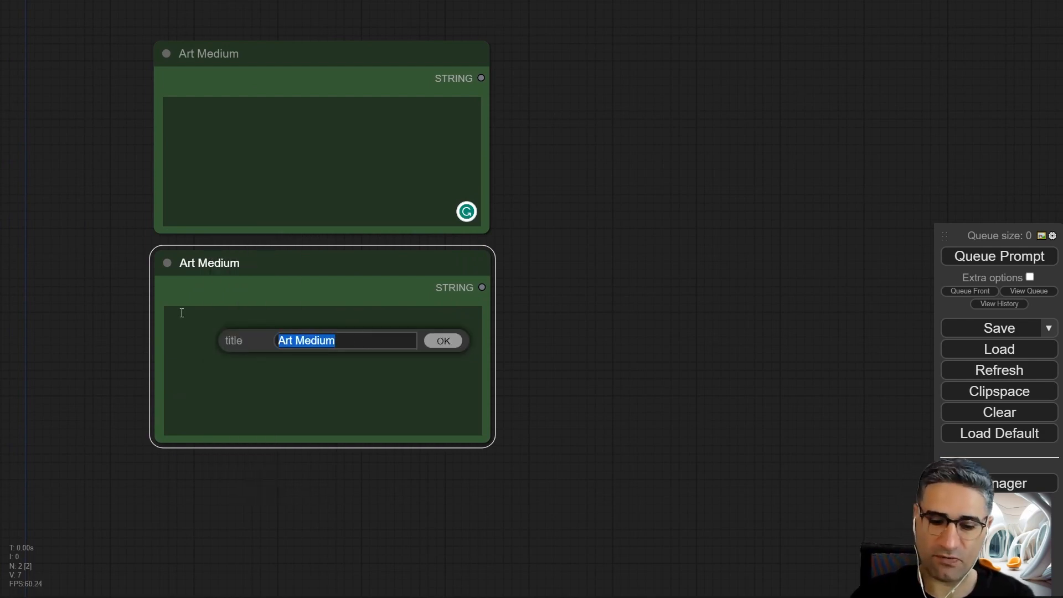
pyautogui.write('pro')
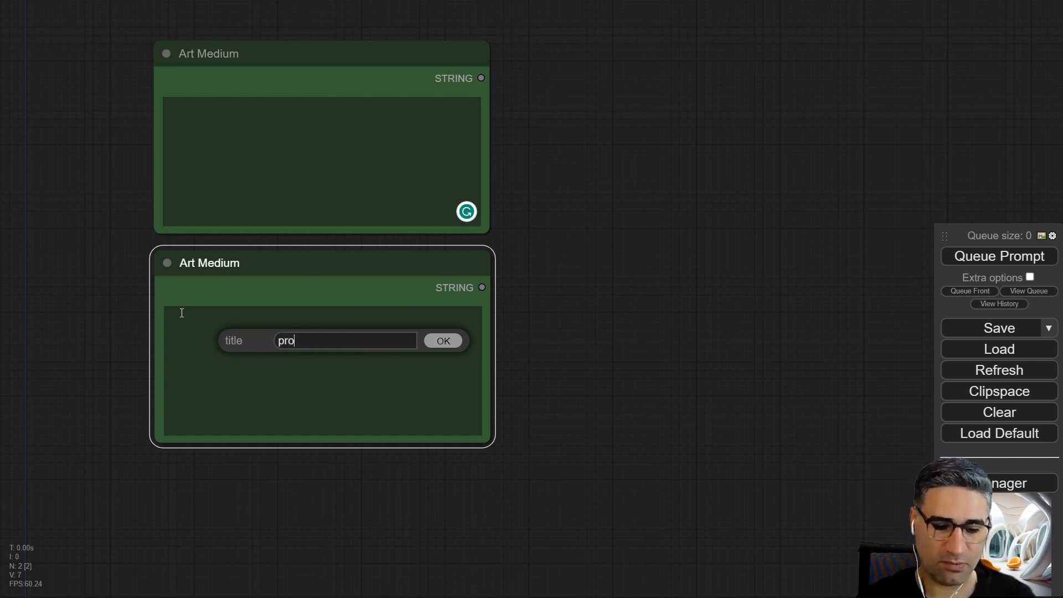
pyautogui.write('m')
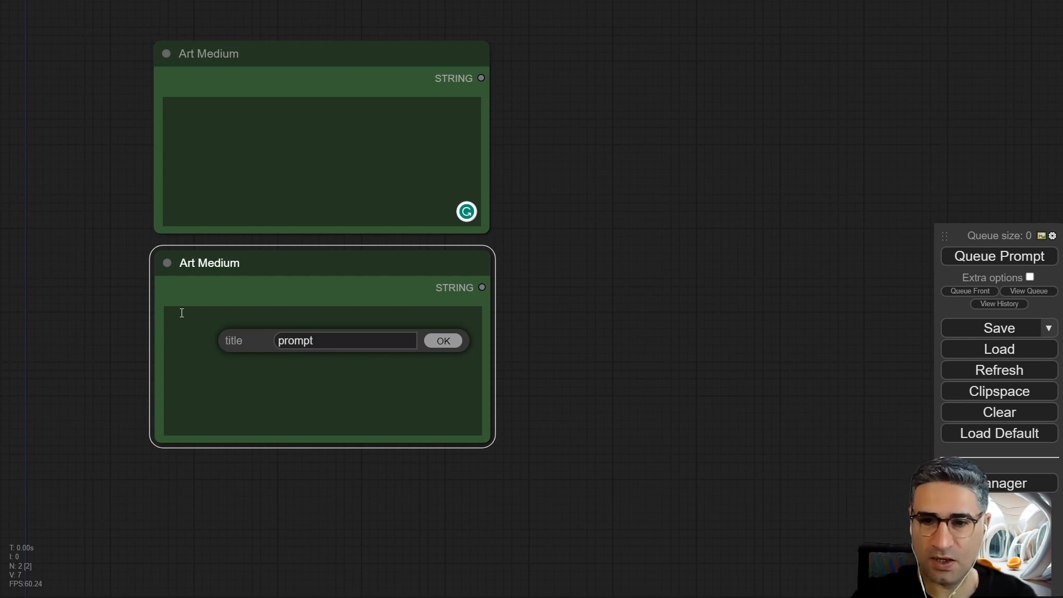
pyautogui.write('pt')
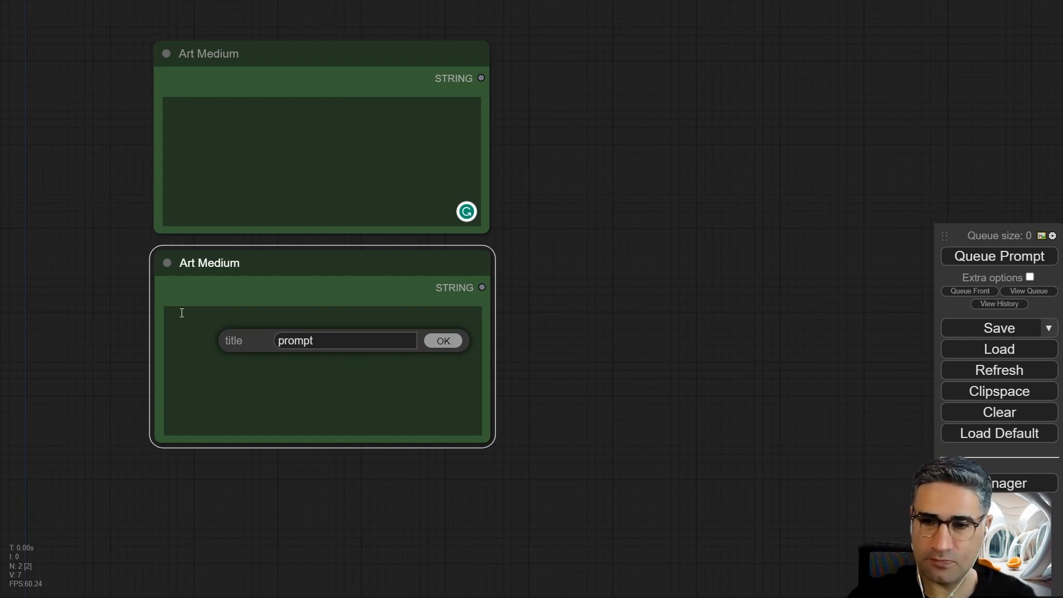
pyautogui.click(446, 341)
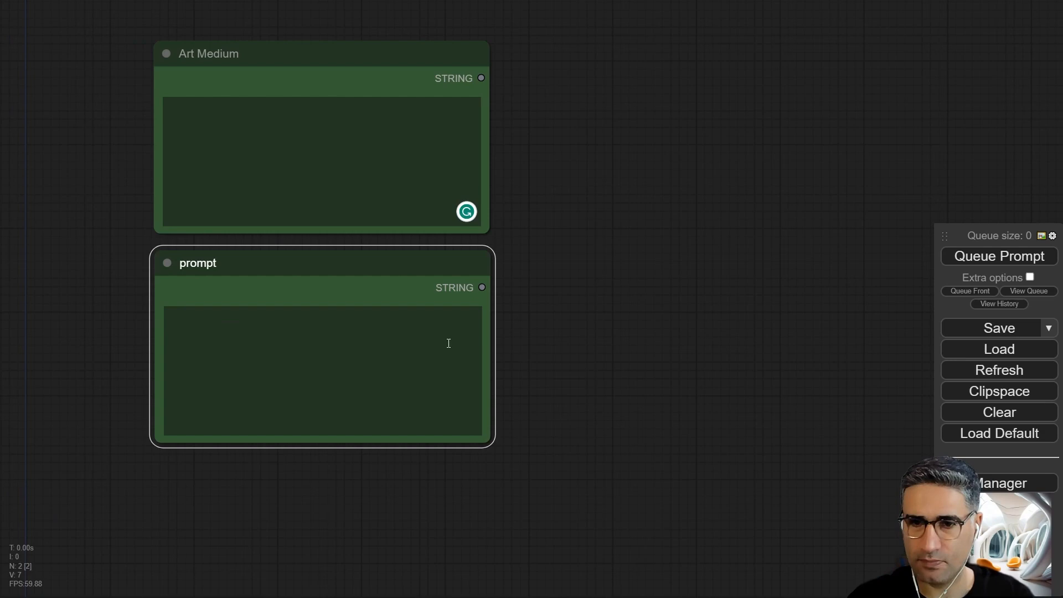
pyautogui.click(98, 290)
# Duplicate the prompt node and place the copy below it as a third text node.
pyautogui.click(268, 263)
pyautogui.moveTo(58, 328); pyautogui.dragTo(80, 158)
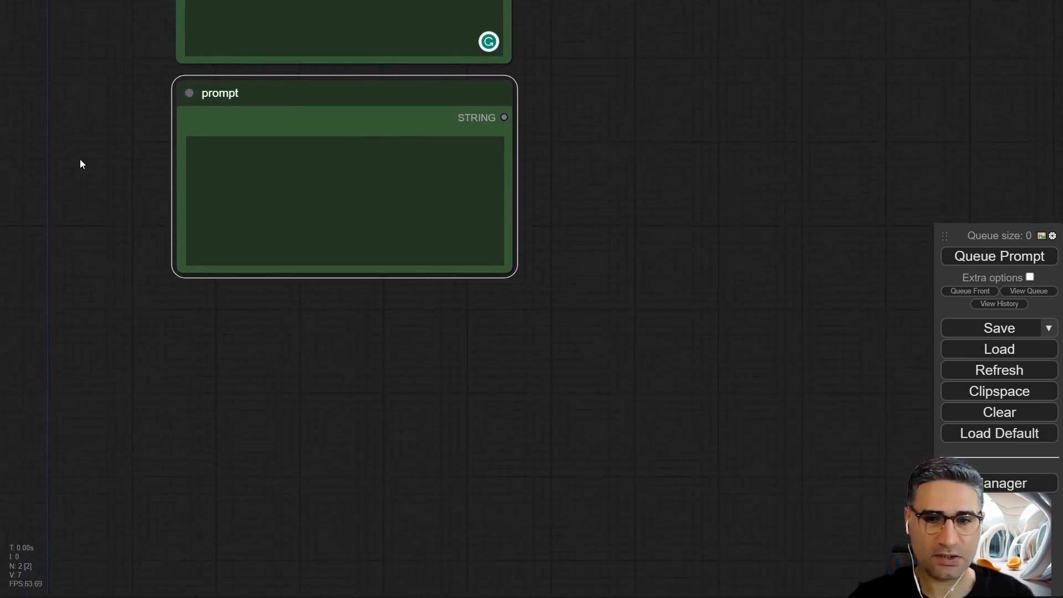
pyautogui.scroll(-3, 99, 160)
pyautogui.moveTo(243, 113); pyautogui.dragTo(247, 288)
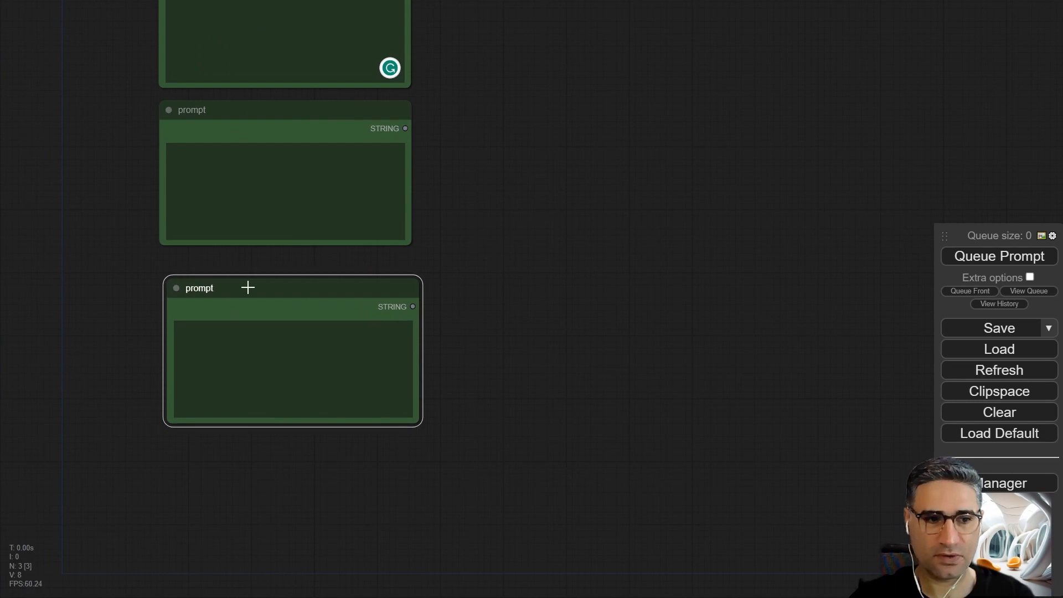
# Rename the third text node, the lower copy of the prompt node, to "Clip_L + Art Medium + elements".
pyautogui.rightClick(207, 288)
pyautogui.click(197, 288)
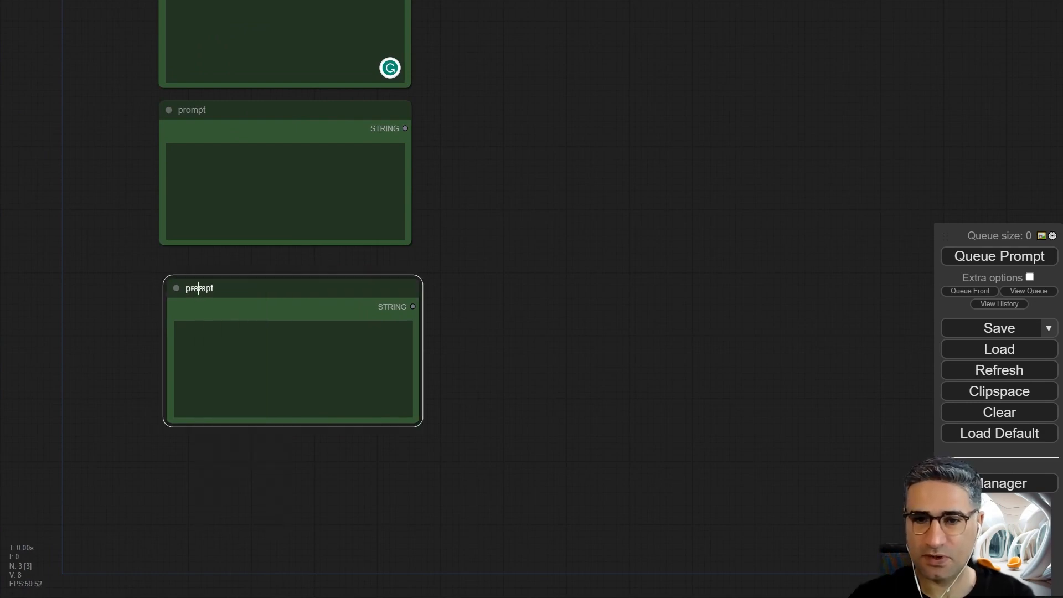
pyautogui.scroll(8, 198, 288)
pyautogui.moveTo(210, 296); pyautogui.dragTo(217, 300)
pyautogui.rightClick(219, 295)
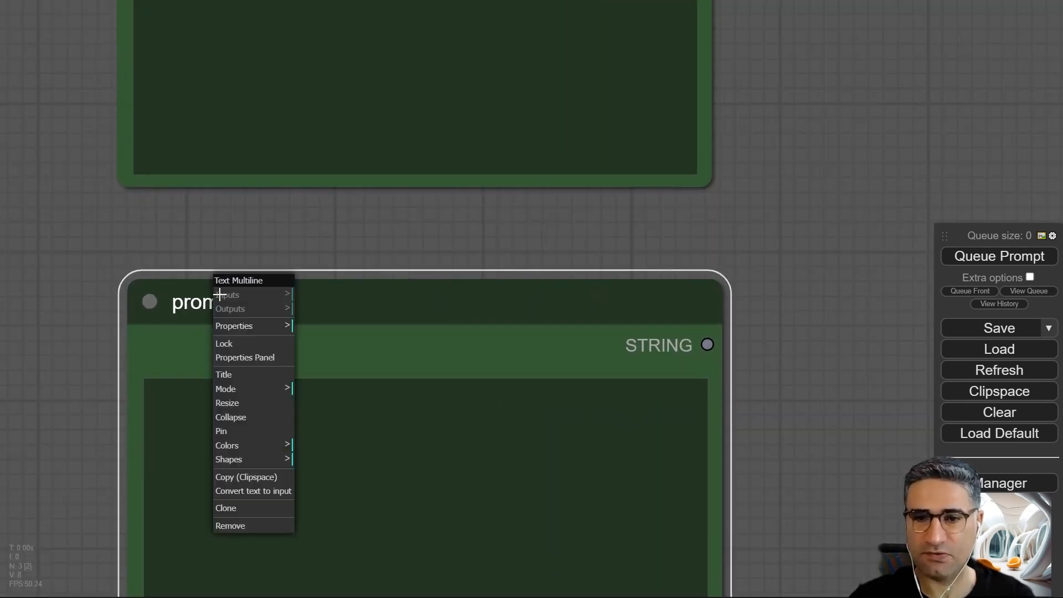
pyautogui.click(239, 377)
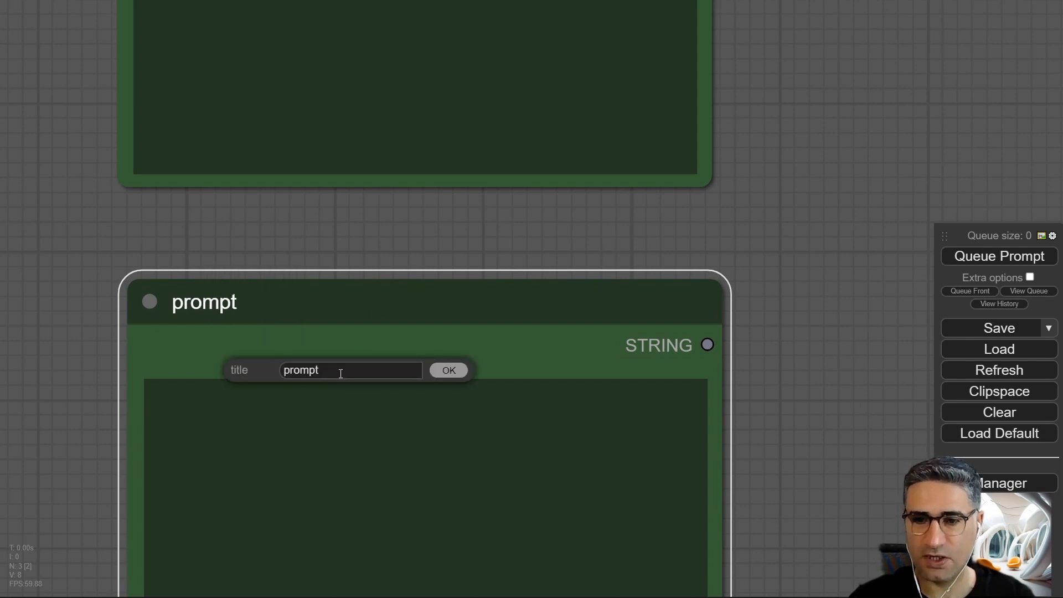
pyautogui.moveTo(340, 374); pyautogui.dragTo(124, 362)
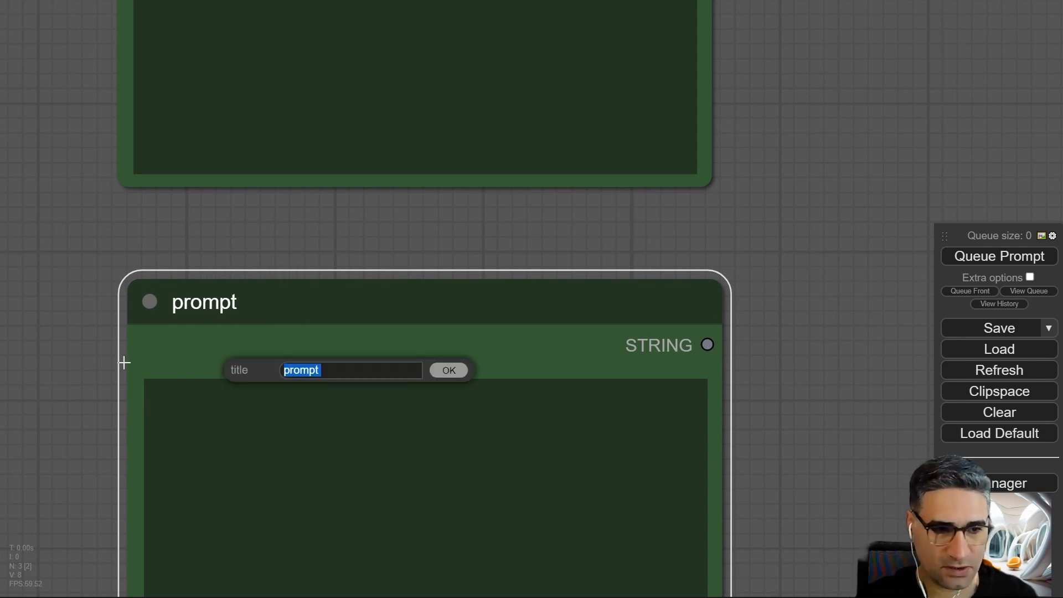
pyautogui.write('Clip_L + A')
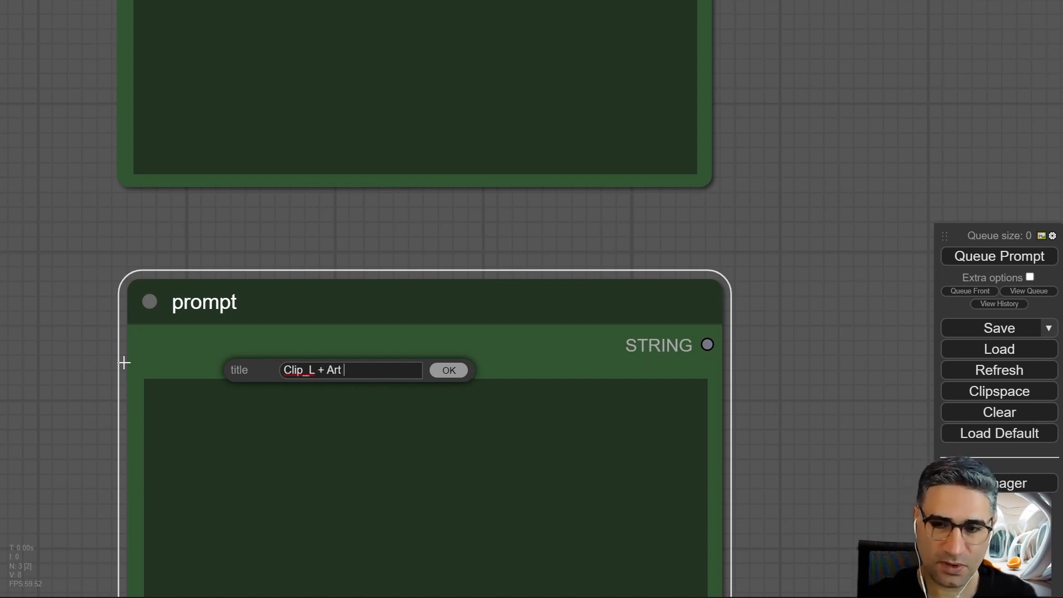
pyautogui.write('Mediu')
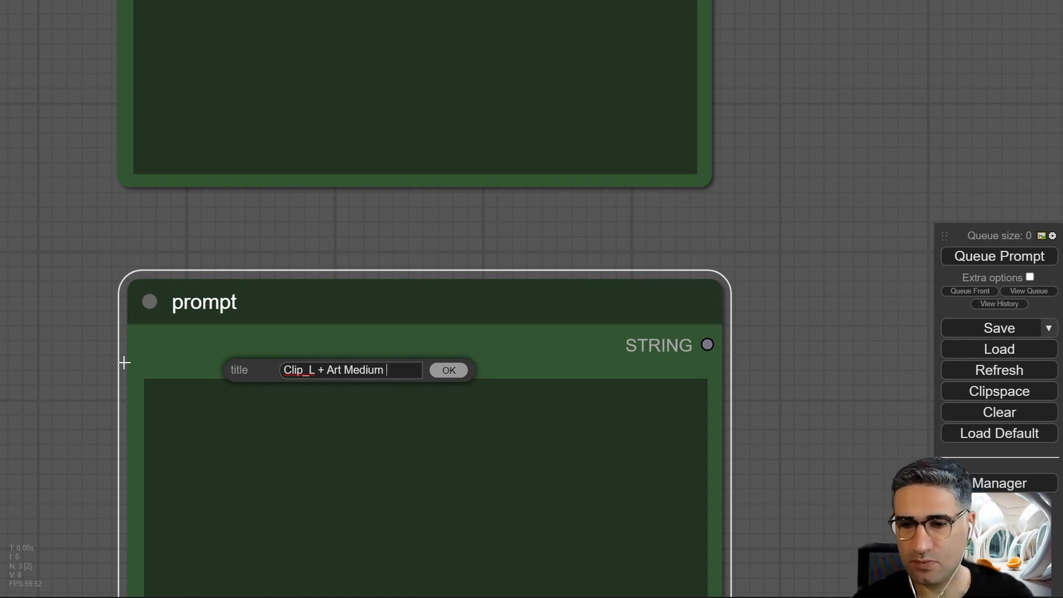
pyautogui.write('mn')
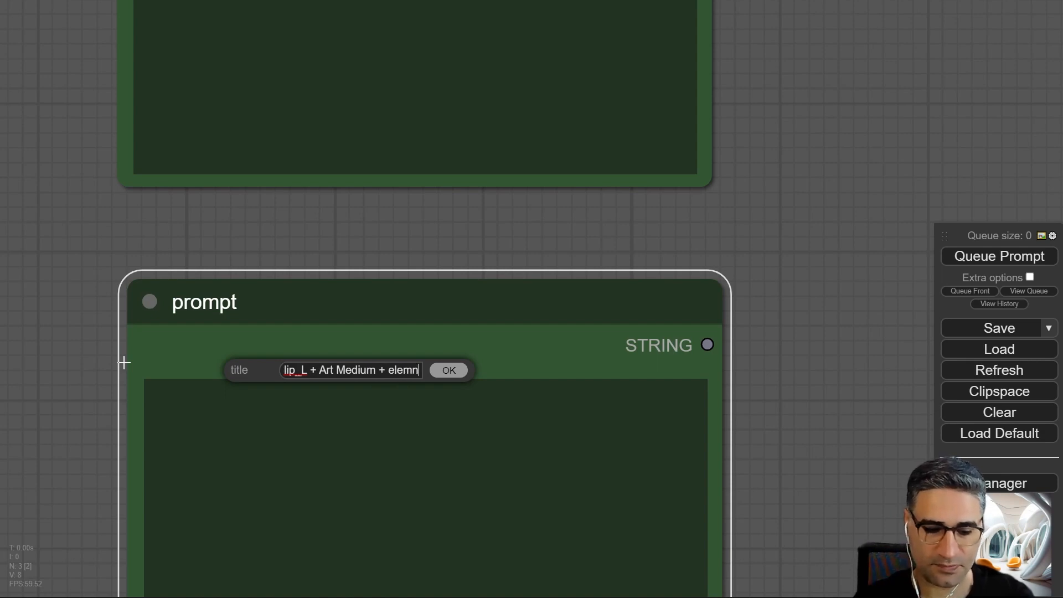
pyautogui.write('ts')
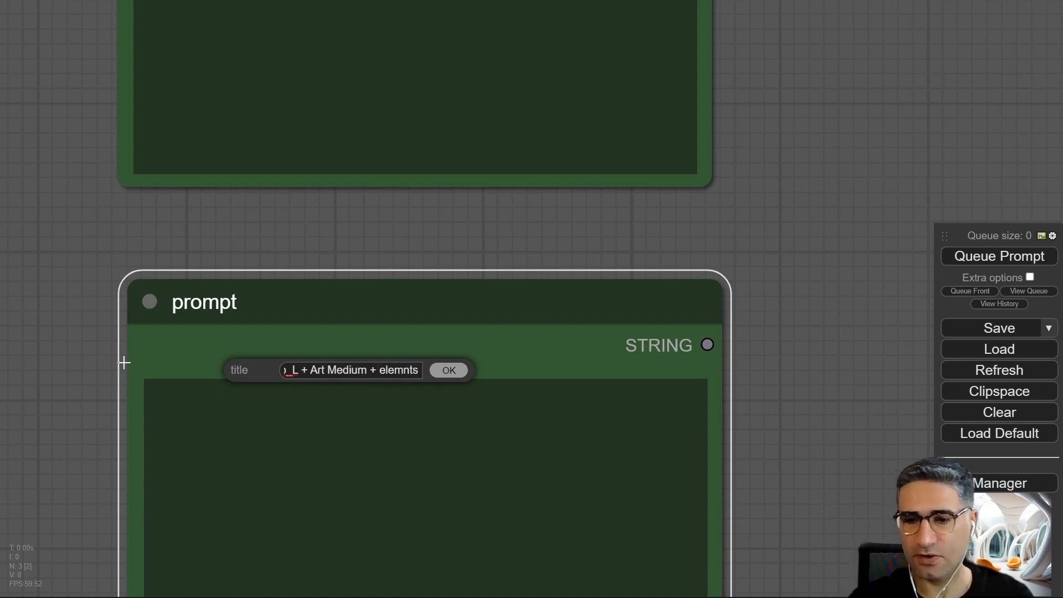
pyautogui.rightClick(402, 372)
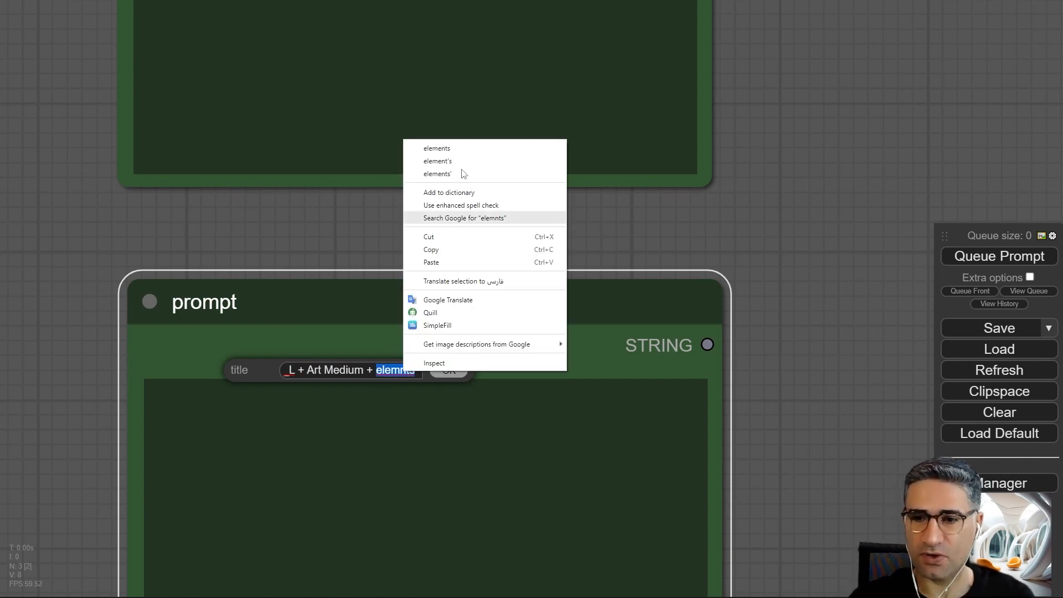
pyautogui.click(470, 150)
pyautogui.click(449, 370)
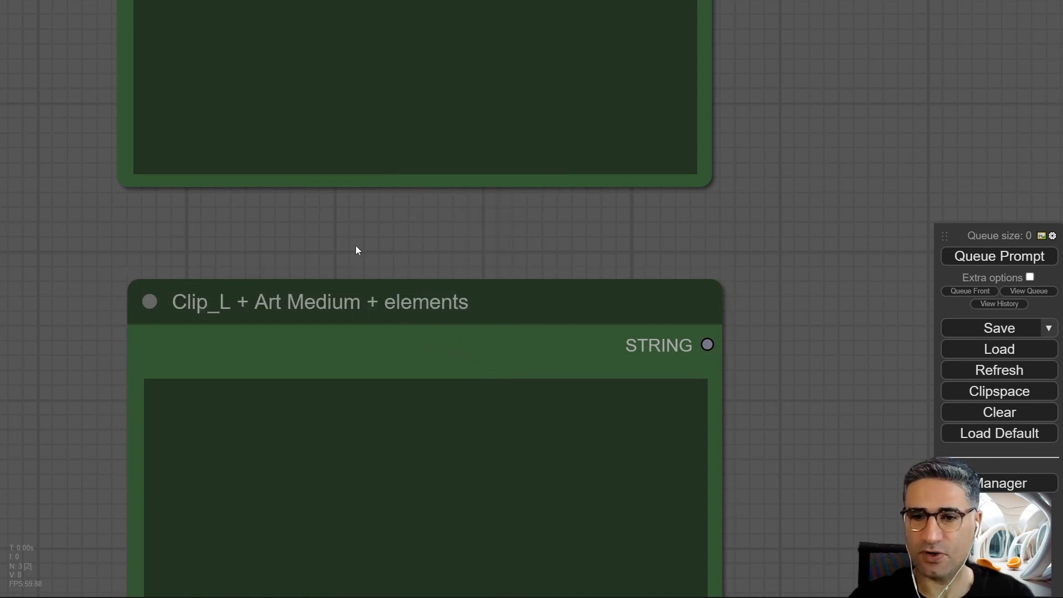
# Duplicate the Clip_L + Art Medium + elements node and place the copy directly below it as a fourth text node.
pyautogui.scroll(-5, 356, 244)
pyautogui.moveTo(344, 218); pyautogui.dragTo(287, 471)
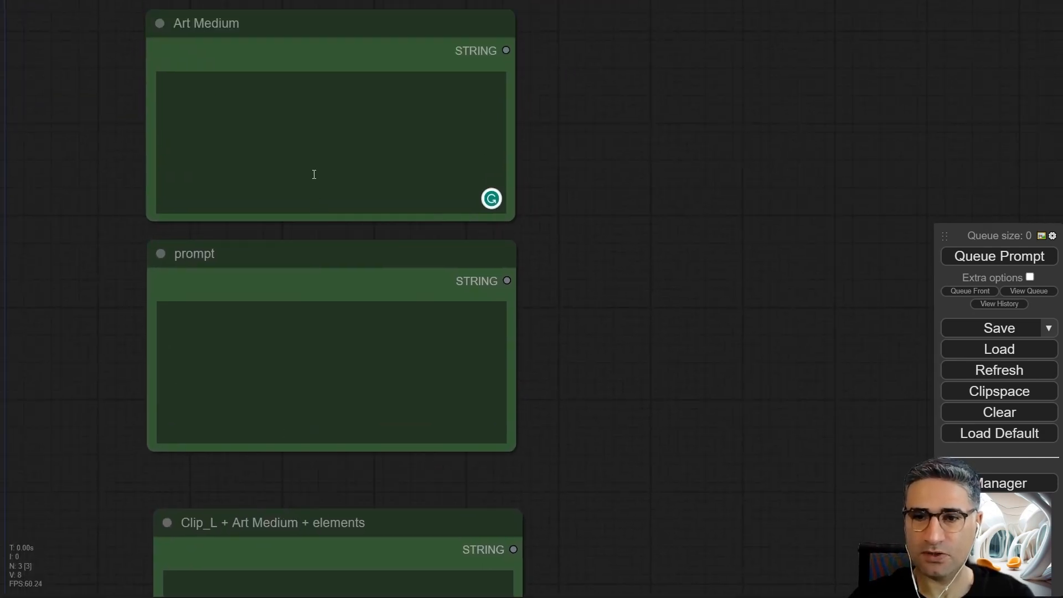
pyautogui.scroll(-4, 381, 256)
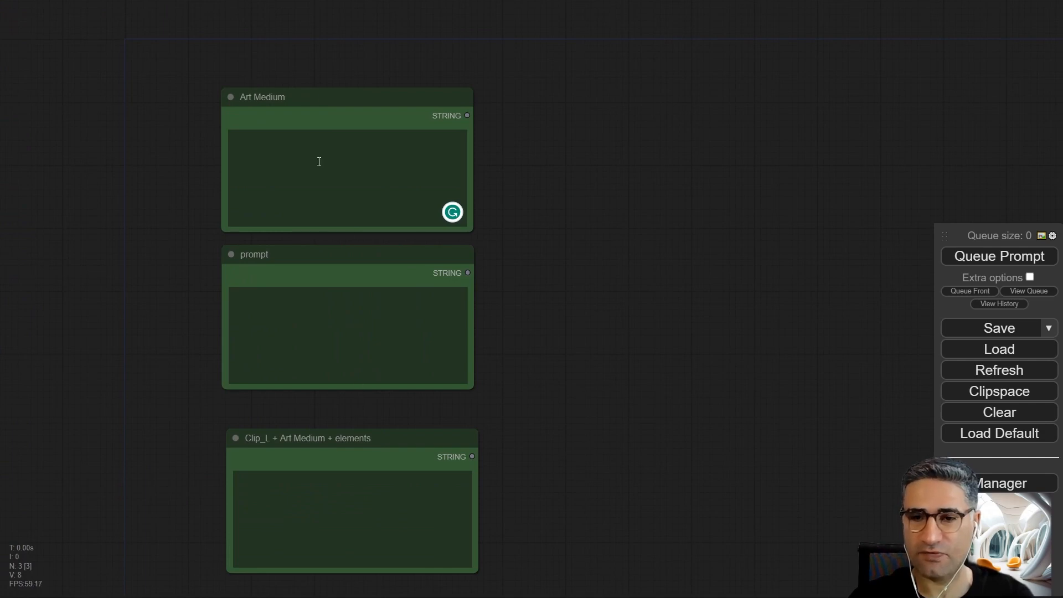
pyautogui.moveTo(157, 488); pyautogui.dragTo(174, 444)
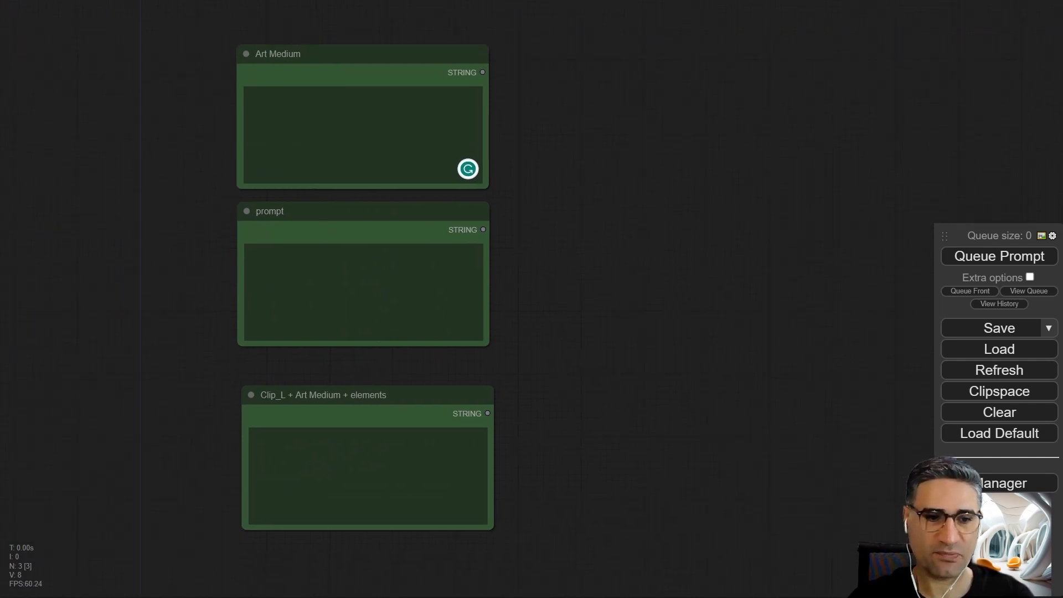
pyautogui.moveTo(558, 431); pyautogui.dragTo(484, 245)
pyautogui.click(265, 203)
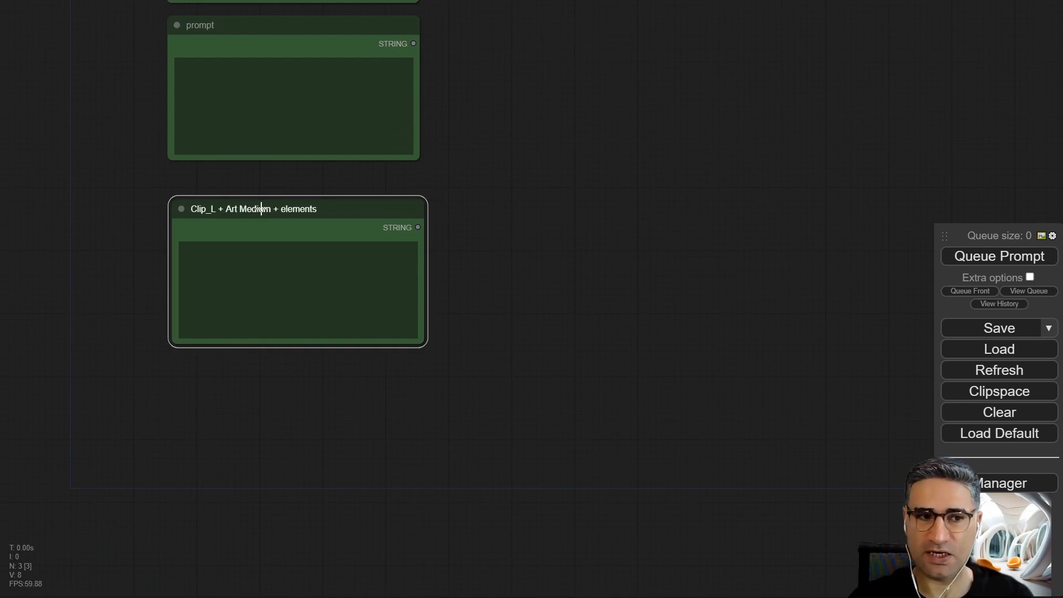
pyautogui.moveTo(262, 209); pyautogui.dragTo(265, 422)
# Rename the lowest copy of the Clip_L + Art Medium + elements node to "Negative Prompt".
pyautogui.rightClick(260, 428)
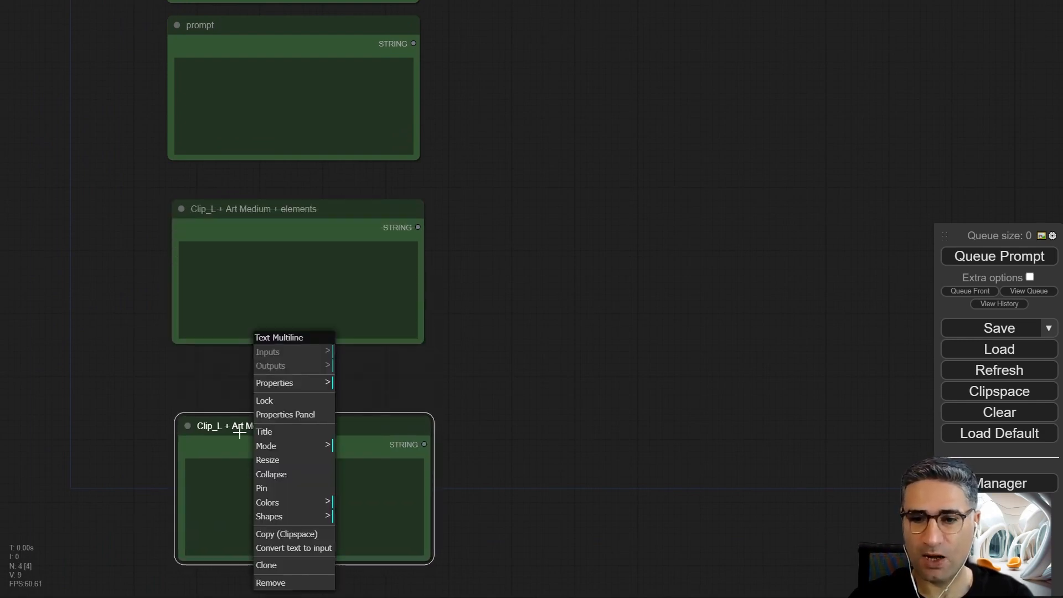
pyautogui.click(270, 429)
pyautogui.hotkey('ctrl', 'a')
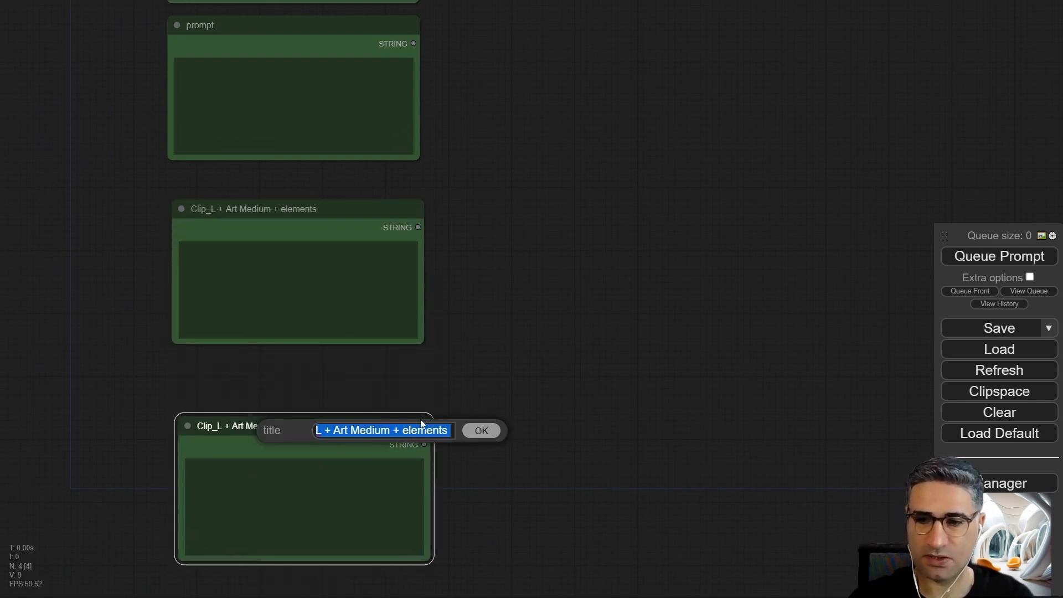
pyautogui.write('Negati')
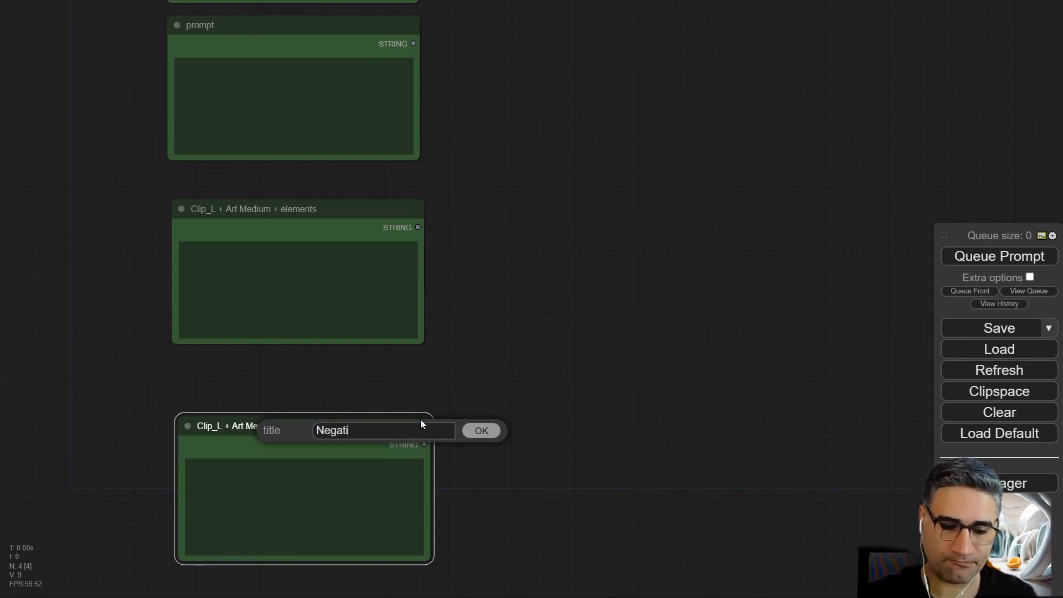
pyautogui.write('ve Prompt')
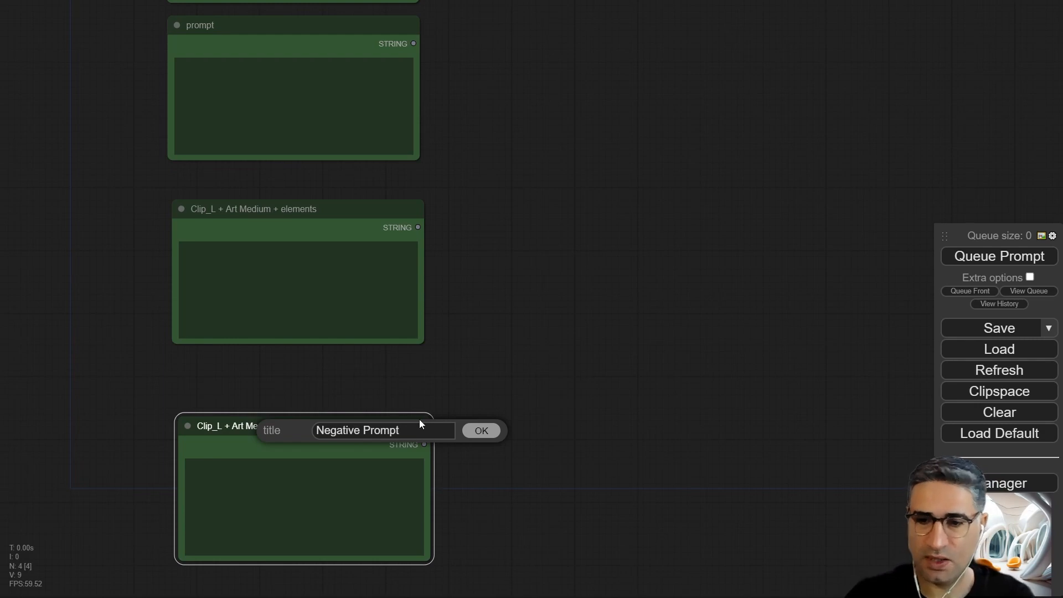
pyautogui.click(491, 434)
# Set the Negative Prompt node's color to red.
pyautogui.rightClick(301, 427)
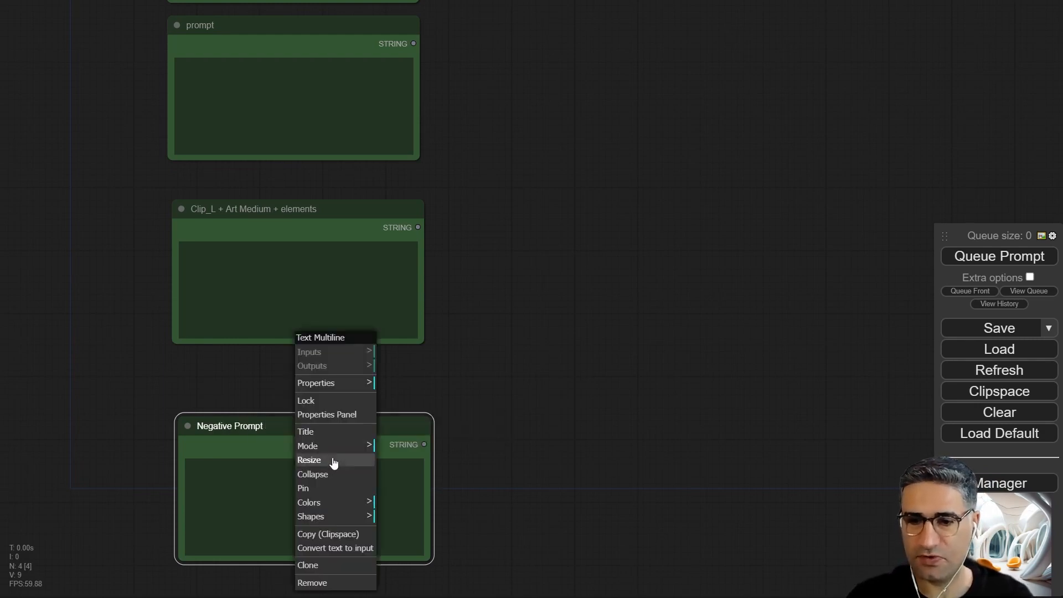
pyautogui.click(346, 512)
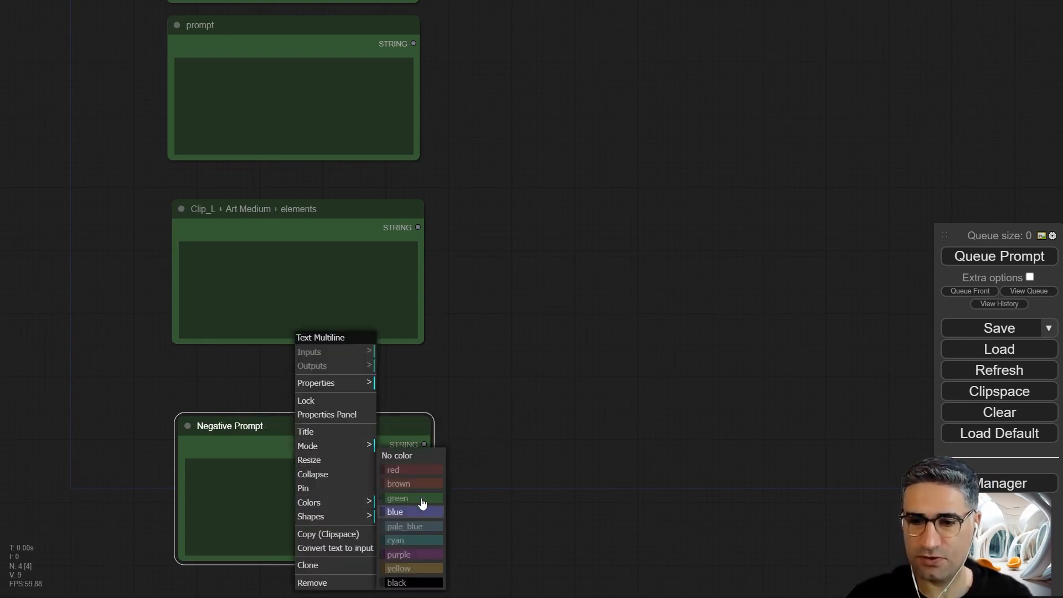
pyautogui.click(407, 468)
# Review the column of text nodes, focusing on the Art Medium and prompt nodes that feed the combined prompt.
pyautogui.moveTo(104, 301); pyautogui.dragTo(178, 488)
pyautogui.moveTo(318, 205); pyautogui.dragTo(299, 265)
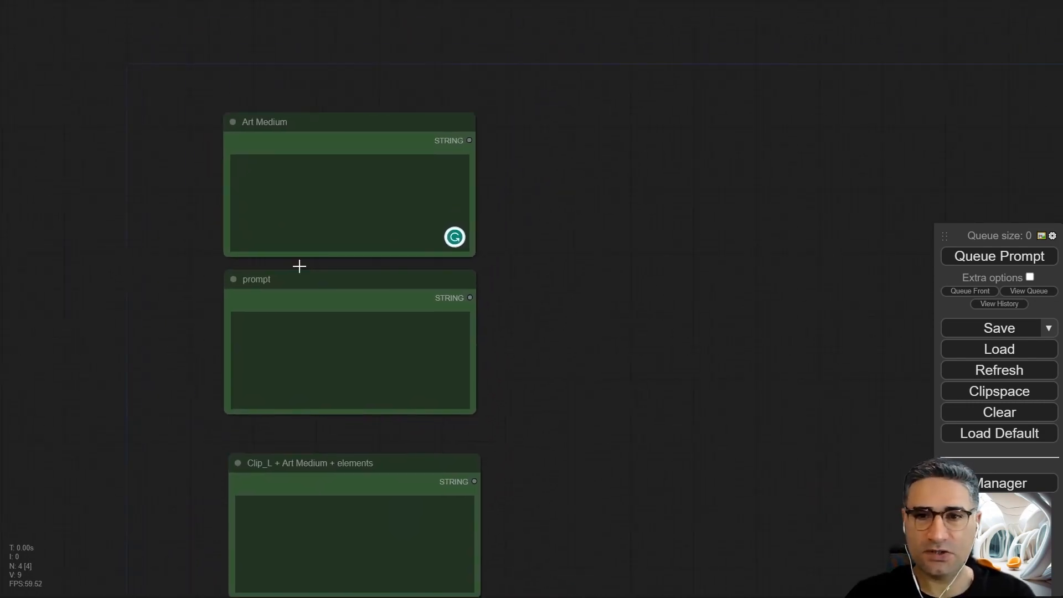
pyautogui.scroll(-4, 328, 268)
pyautogui.moveTo(445, 232); pyautogui.dragTo(387, 217)
pyautogui.moveTo(474, 231); pyautogui.dragTo(435, 218)
pyautogui.scroll(1, 320, 172)
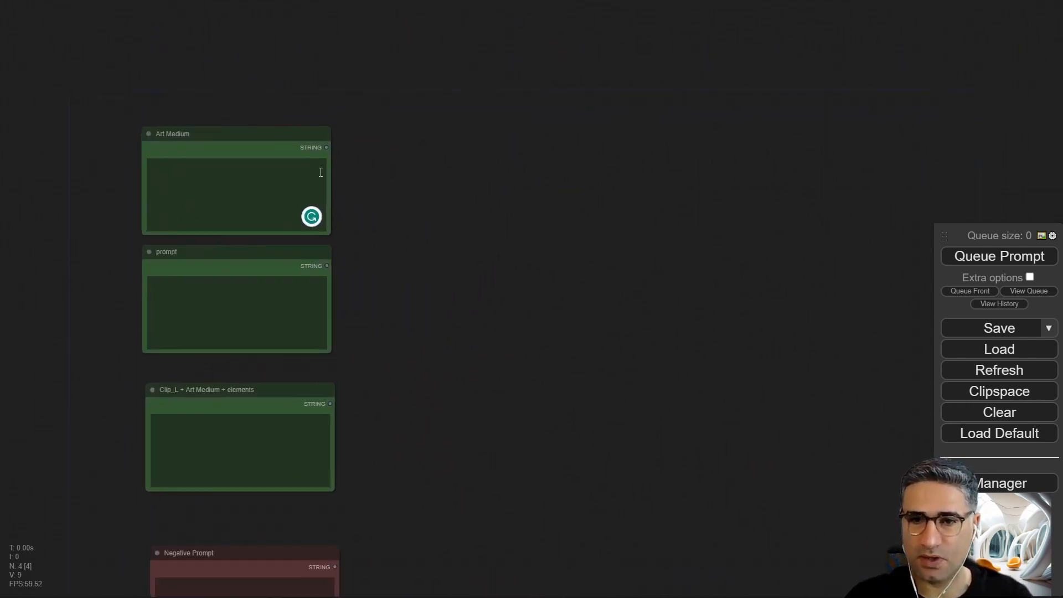
pyautogui.scroll(5, 209, 170)
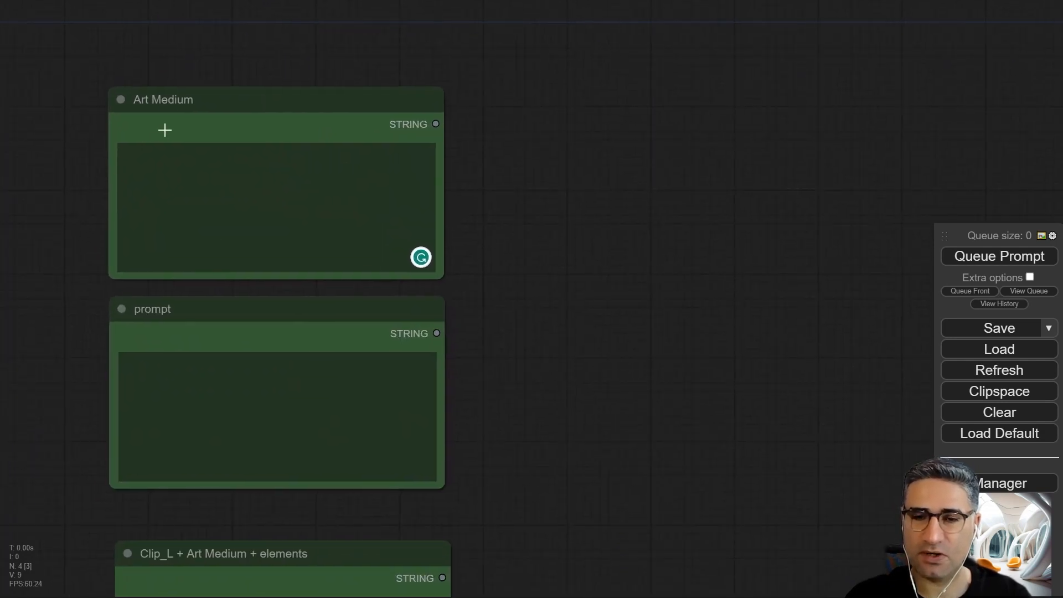
pyautogui.click(169, 109)
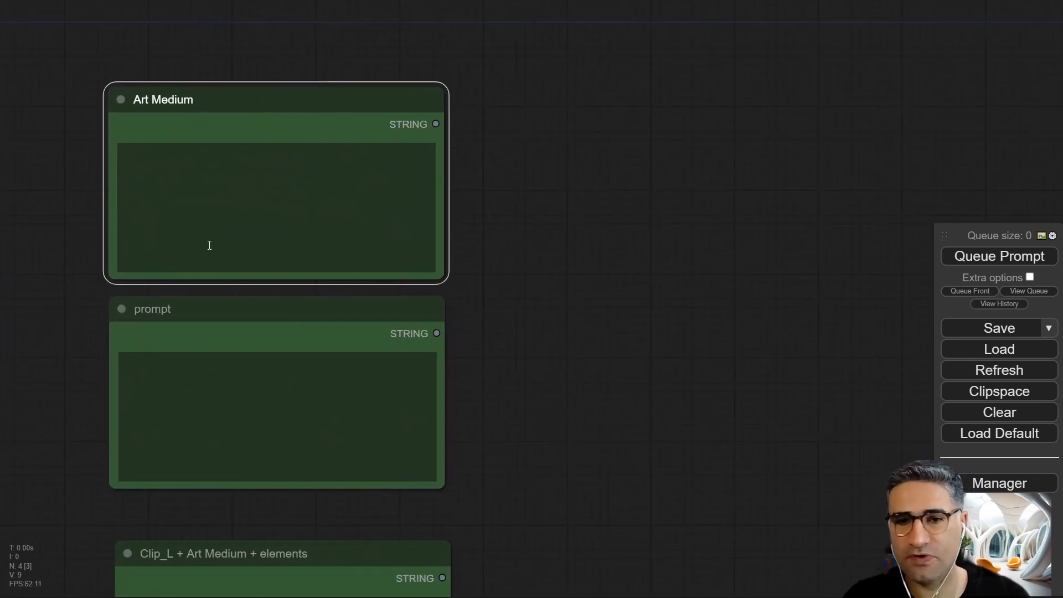
pyautogui.click(176, 308)
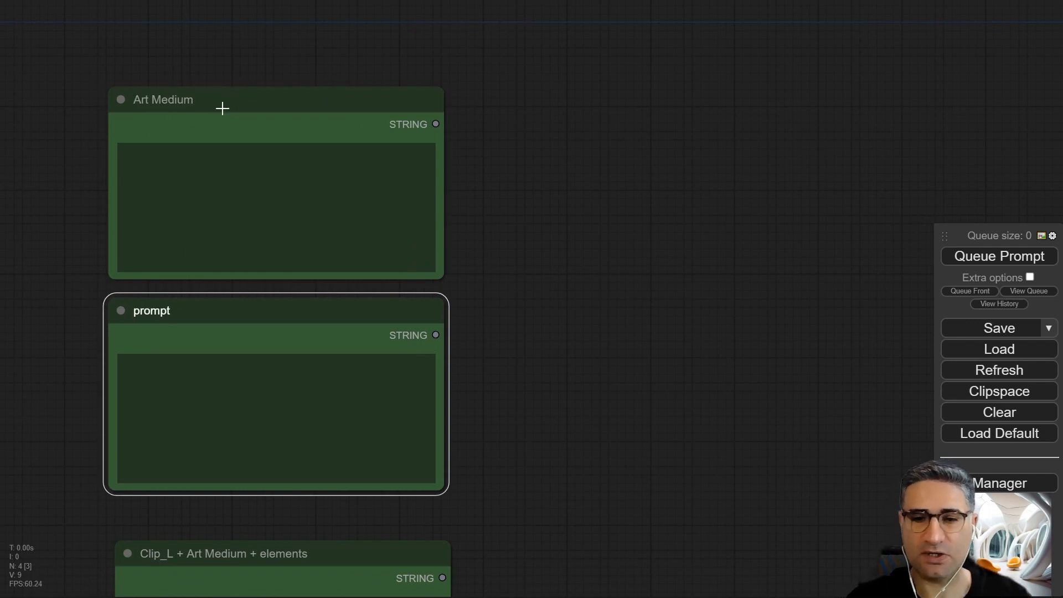
# Add a WAS Suite Text Concatenate node in the empty canvas area beside the Art Medium node.
pyautogui.moveTo(503, 208); pyautogui.dragTo(480, 319)
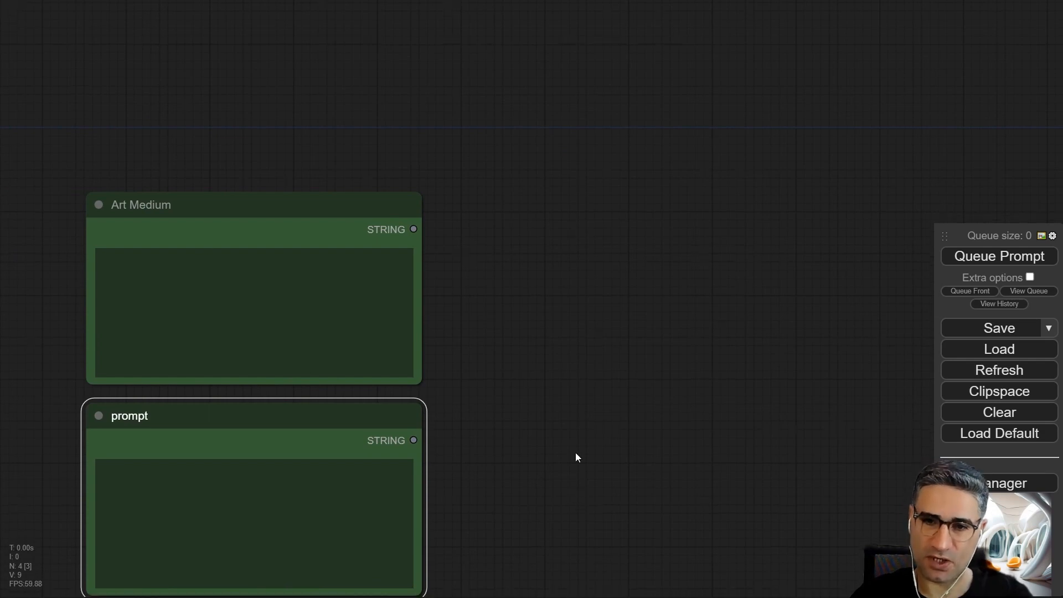
pyautogui.moveTo(574, 455); pyautogui.dragTo(576, 328)
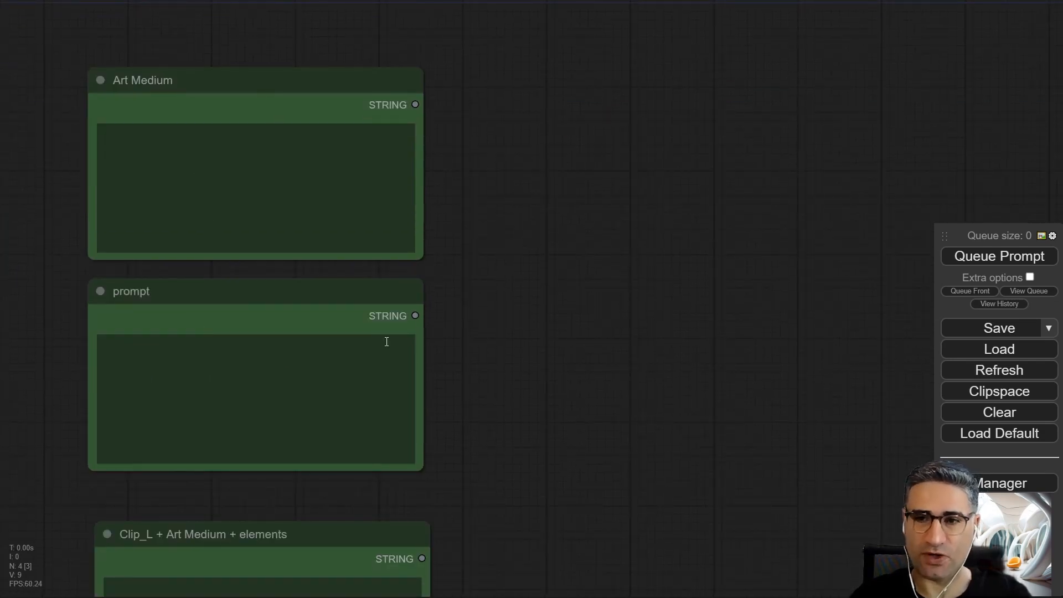
pyautogui.moveTo(514, 269); pyautogui.dragTo(460, 327)
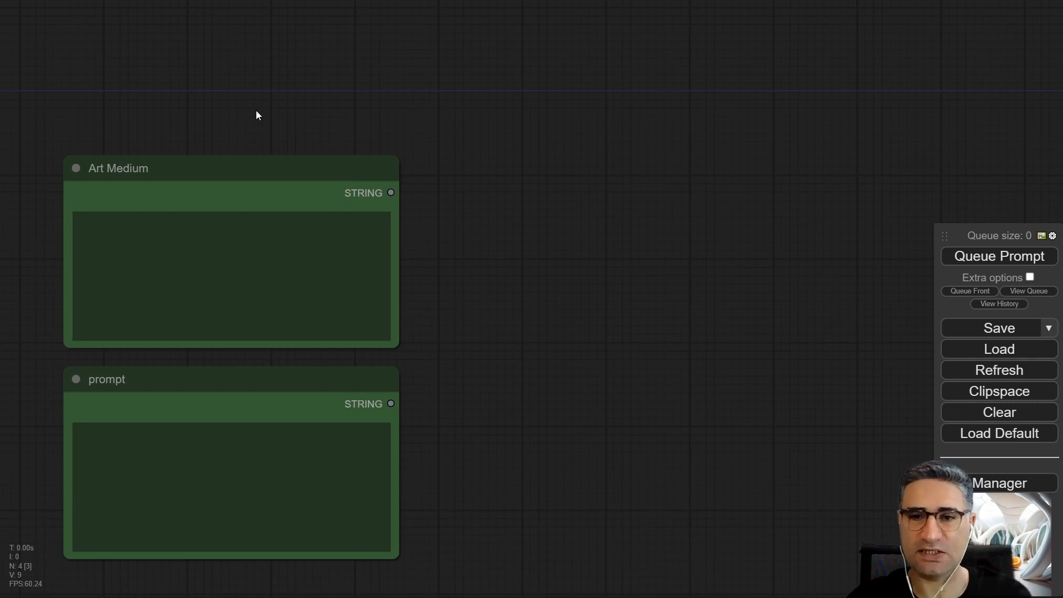
pyautogui.rightClick(455, 220)
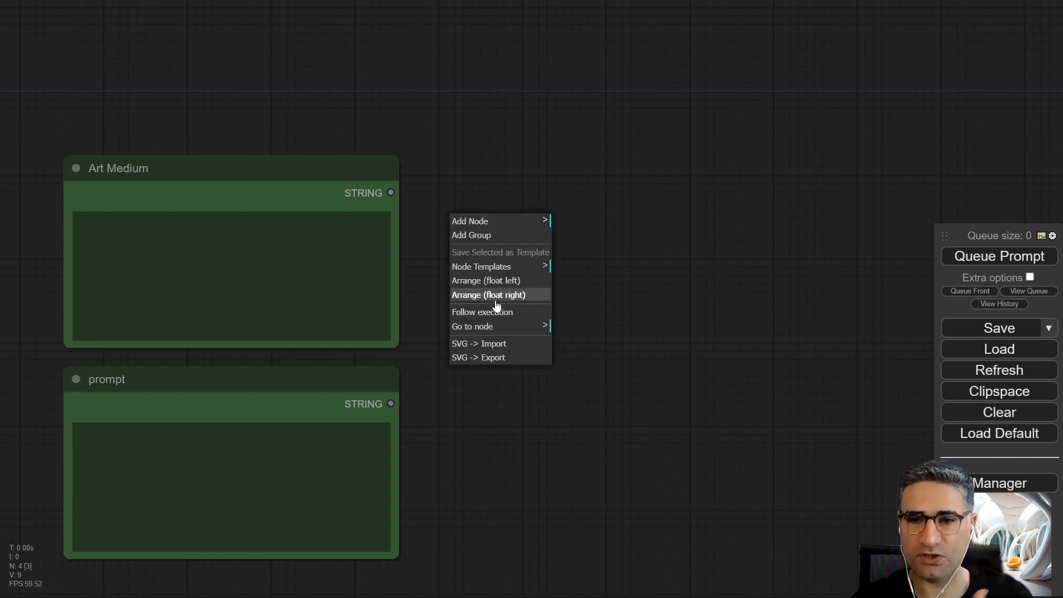
pyautogui.click(505, 221)
pyautogui.click(576, 475)
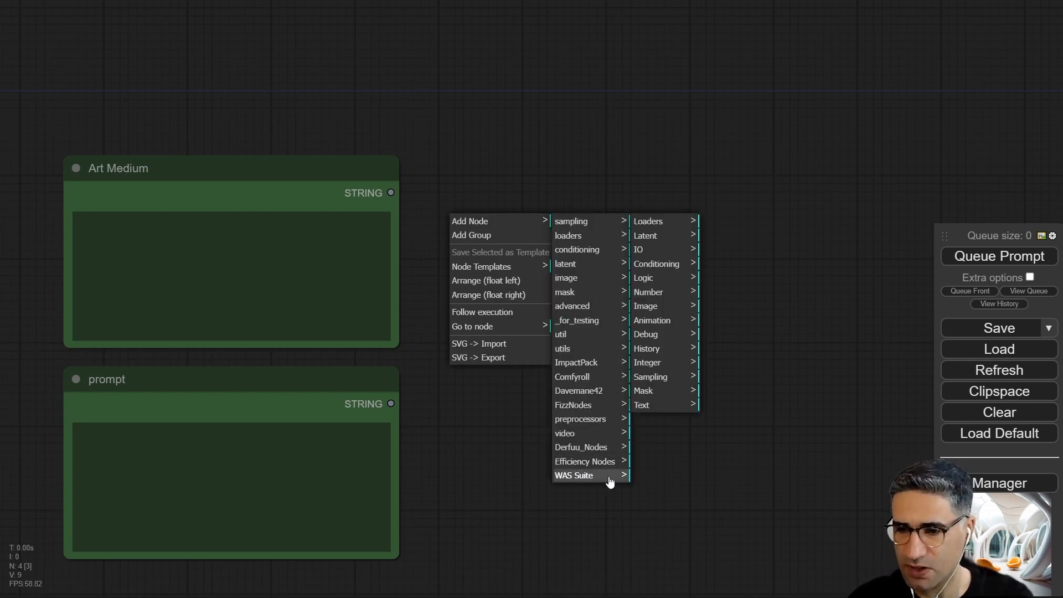
pyautogui.click(671, 405)
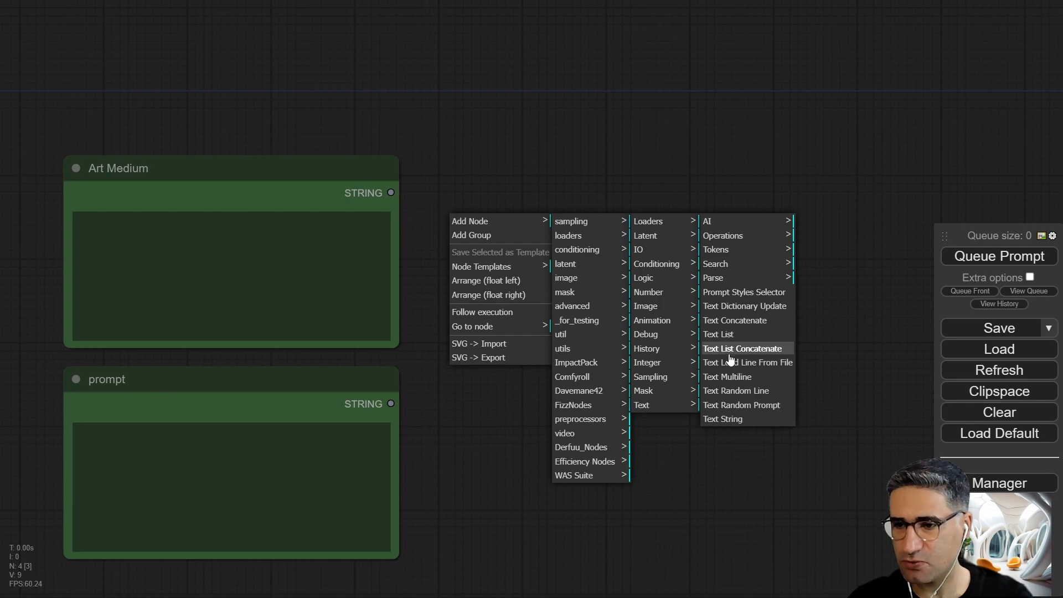
pyautogui.click(727, 326)
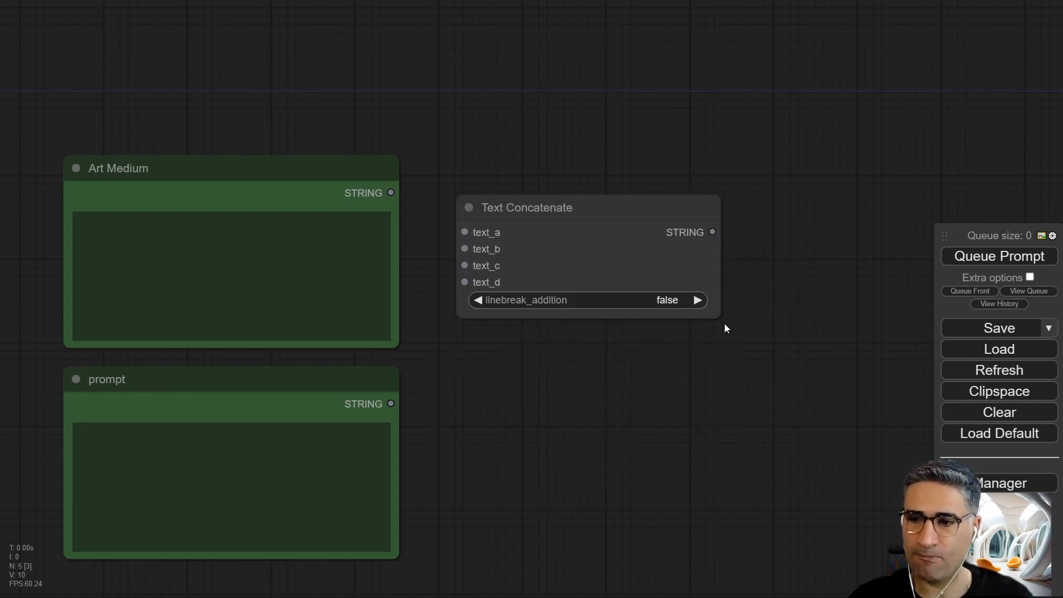
# Position the Text Concatenate node between the Art Medium and prompt outputs, connecting Art Medium to text_a and prompt to text_b.
pyautogui.moveTo(544, 208); pyautogui.dragTo(577, 273)
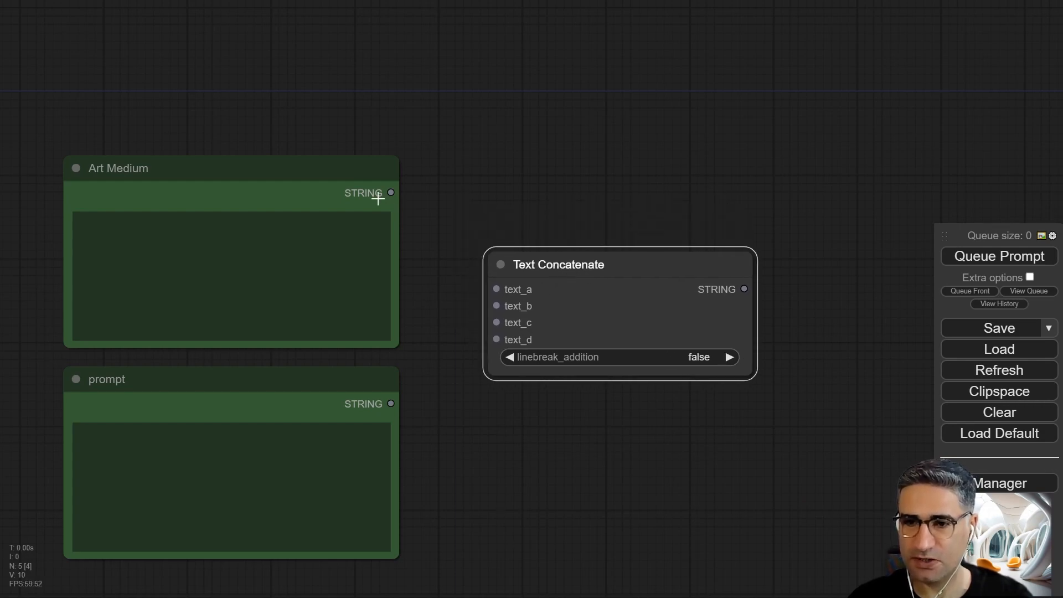
pyautogui.moveTo(393, 192); pyautogui.dragTo(496, 289)
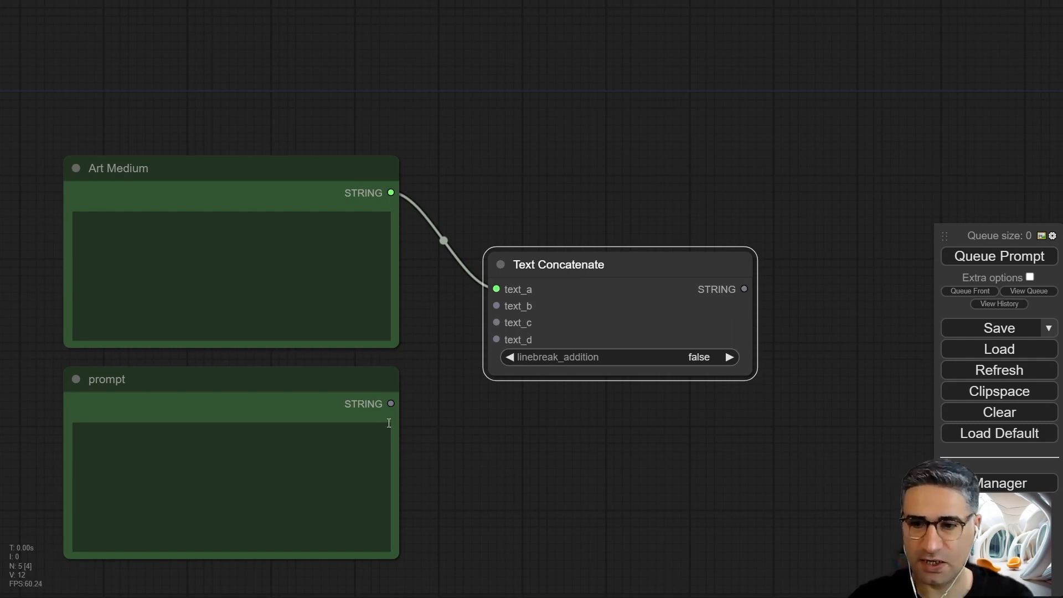
pyautogui.moveTo(392, 403); pyautogui.dragTo(496, 306)
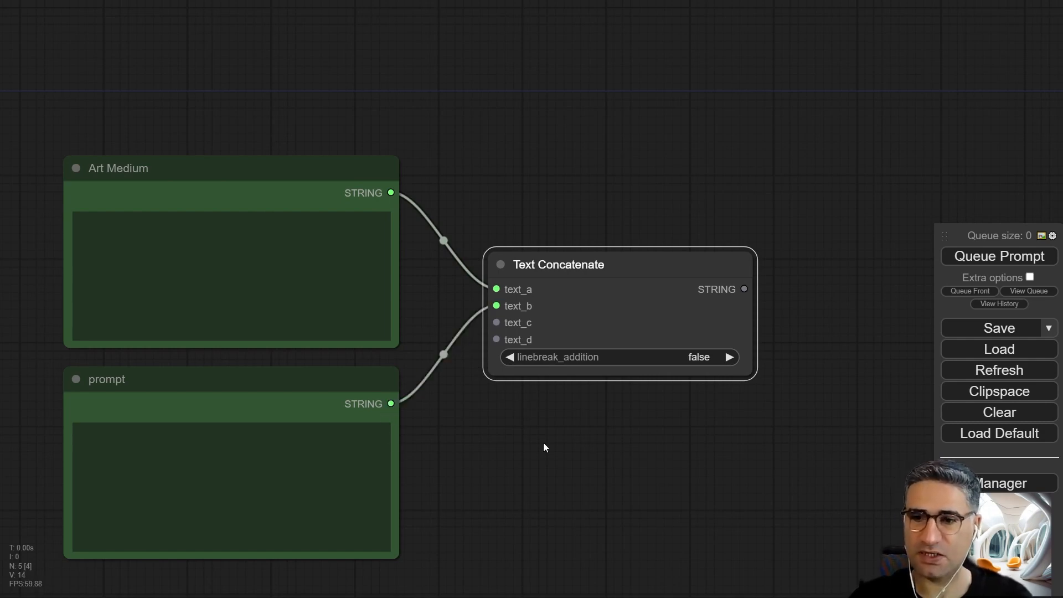
# Duplicate the Text Concatenate node, placing the copy beside the Clip_L + Art Medium + elements node.
pyautogui.scroll(-3, 391, 126)
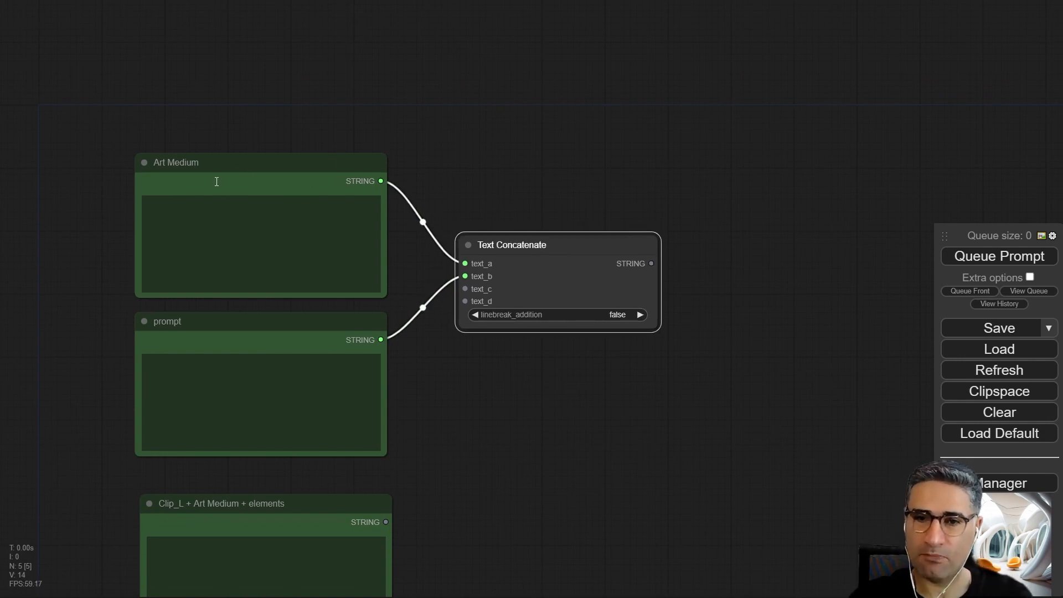
pyautogui.moveTo(215, 150); pyautogui.dragTo(223, 131)
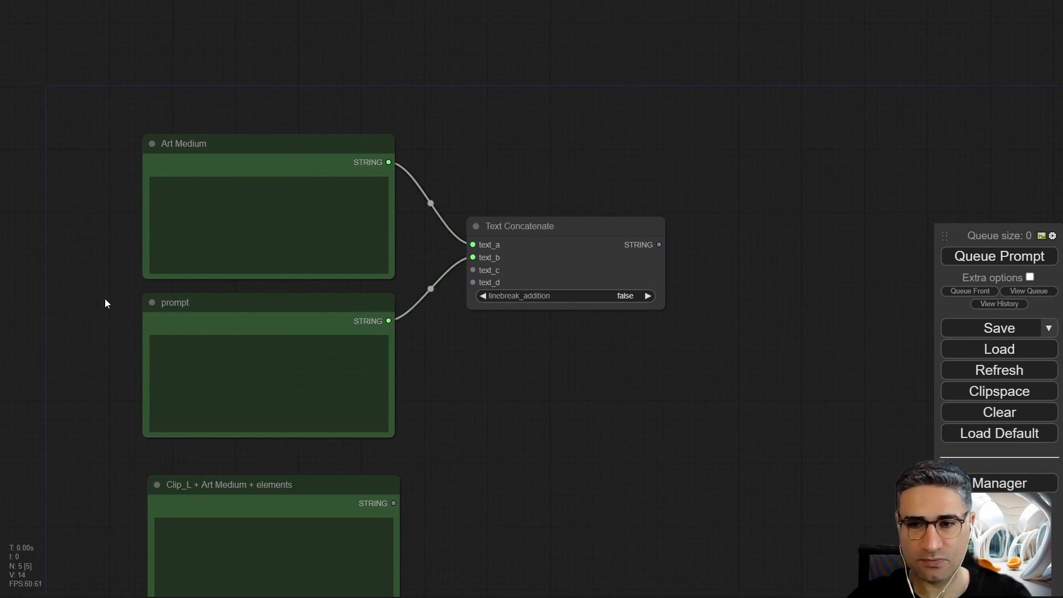
pyautogui.moveTo(556, 407); pyautogui.dragTo(504, 293)
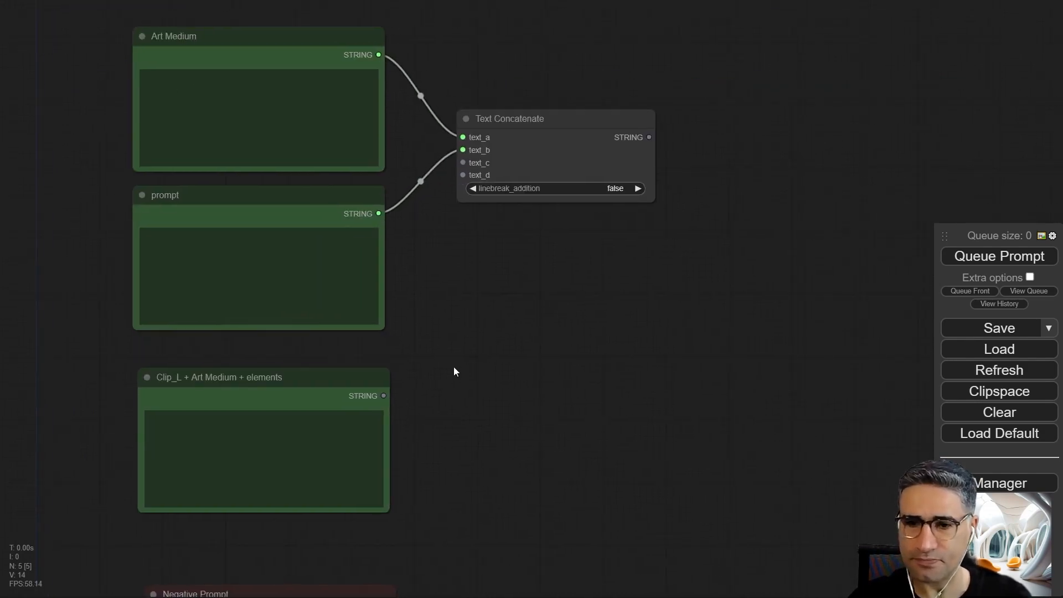
pyautogui.moveTo(454, 368); pyautogui.dragTo(344, 350)
pyautogui.click(375, 331)
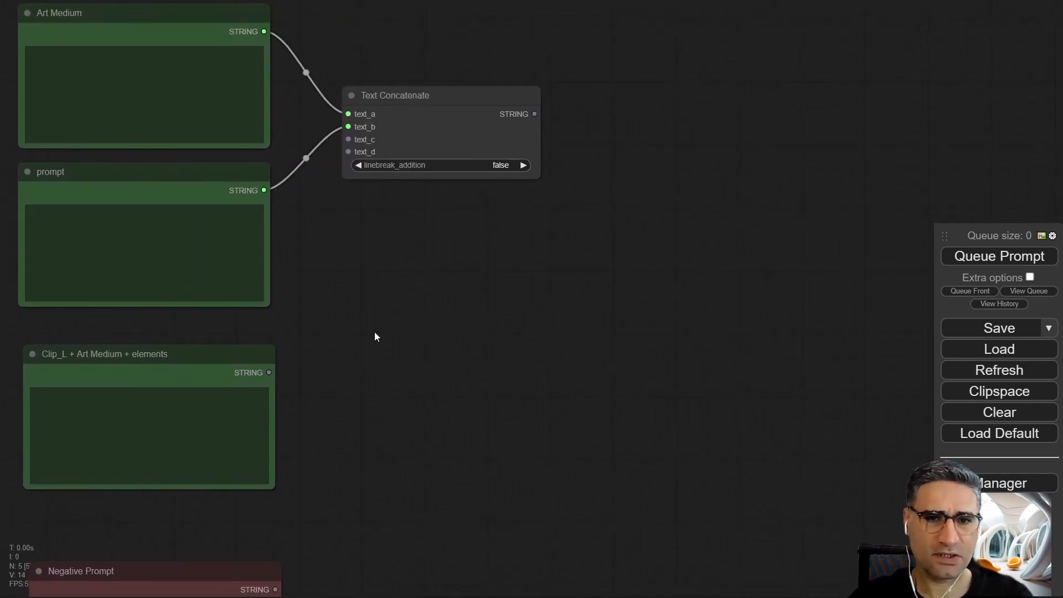
pyautogui.click(398, 257)
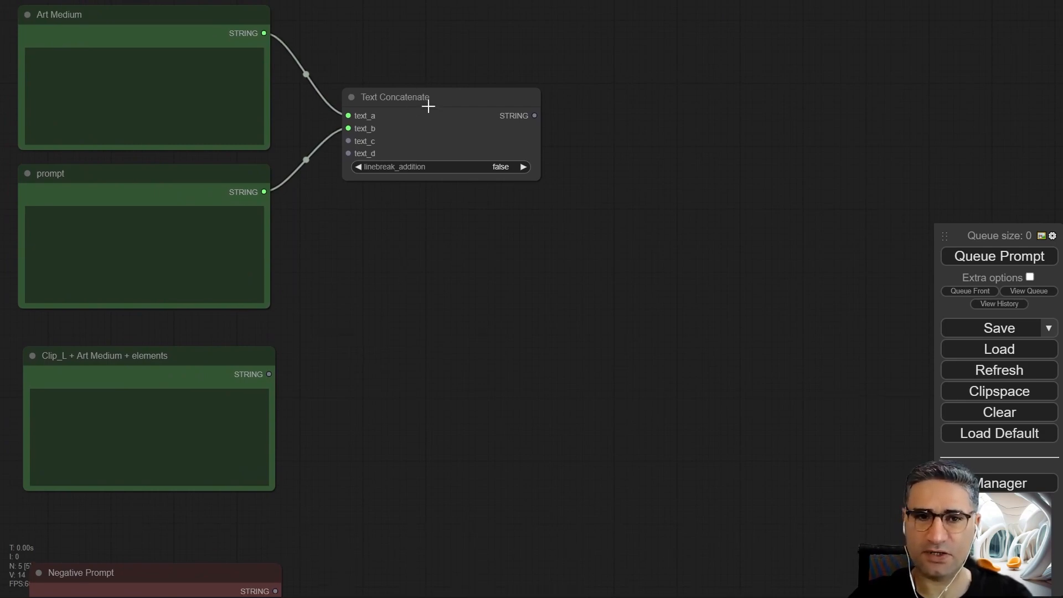
pyautogui.moveTo(428, 106); pyautogui.dragTo(439, 392)
pyautogui.click(387, 310)
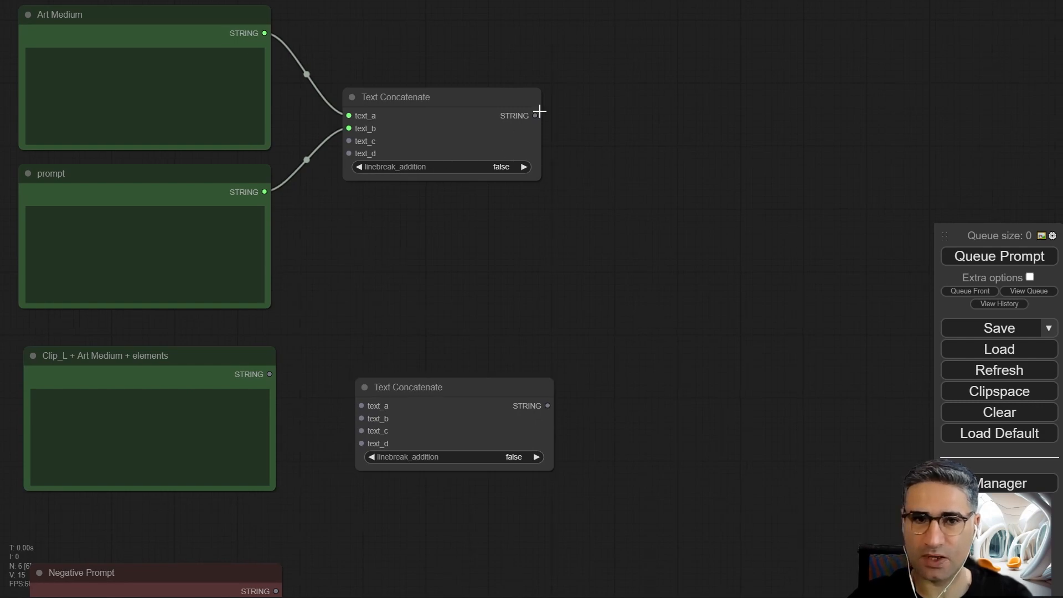
# Feed the first Text Concatenate's output into the copy's text_a and the Clip_L node into its text_b, aligning the copy beneath the original.
pyautogui.moveTo(541, 115); pyautogui.dragTo(360, 405)
pyautogui.moveTo(270, 374); pyautogui.dragTo(362, 418)
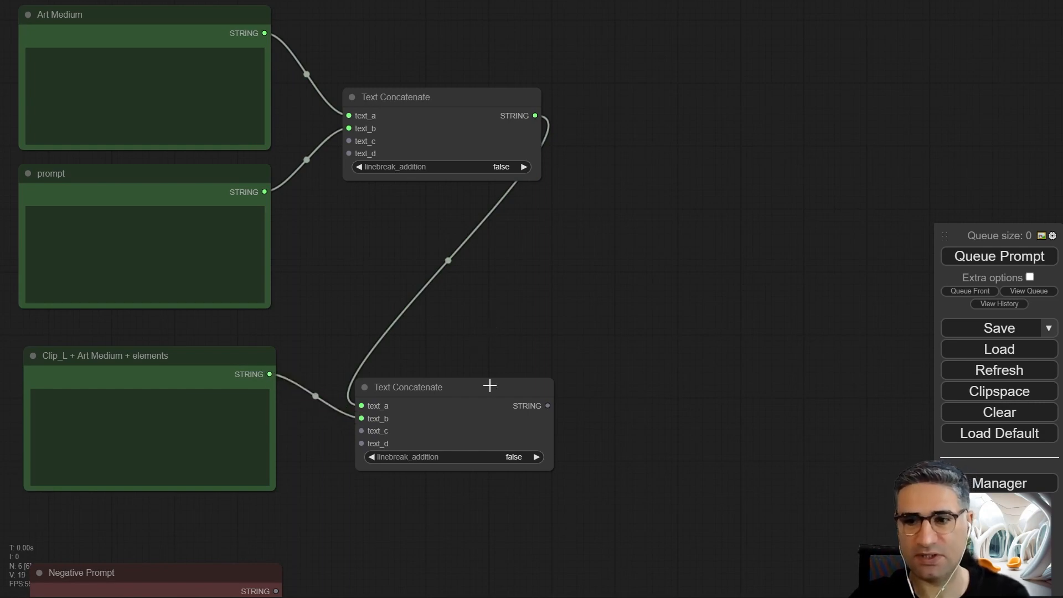
pyautogui.moveTo(488, 383); pyautogui.dragTo(477, 367)
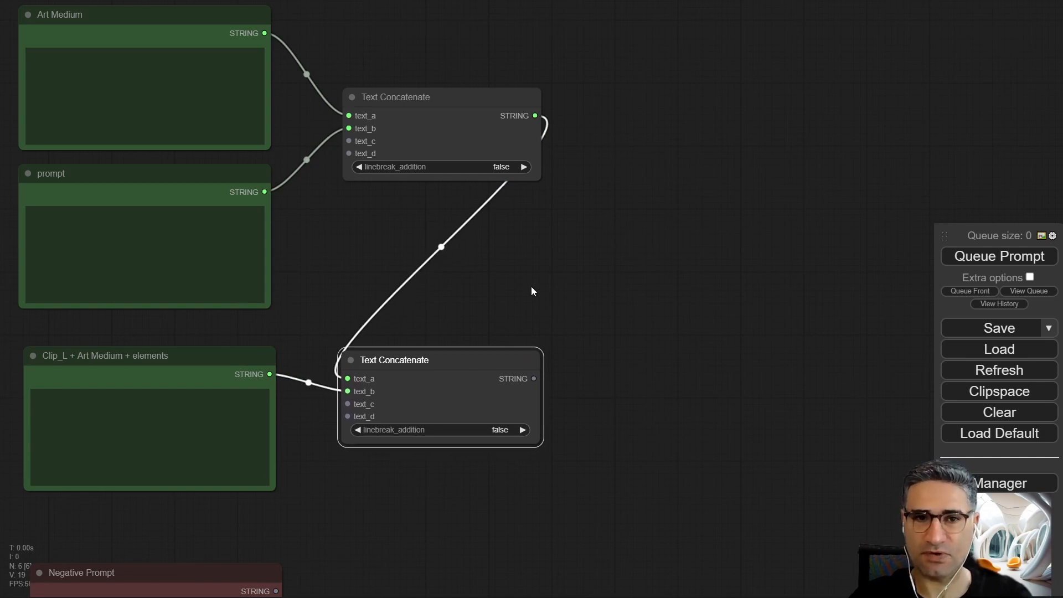
# Add a CLIPTextEncodeSDXL node in the empty canvas area beyond the two Text Concatenate nodes and adjust its position.
pyautogui.scroll(-4, 531, 287)
pyautogui.moveTo(480, 329); pyautogui.dragTo(426, 370)
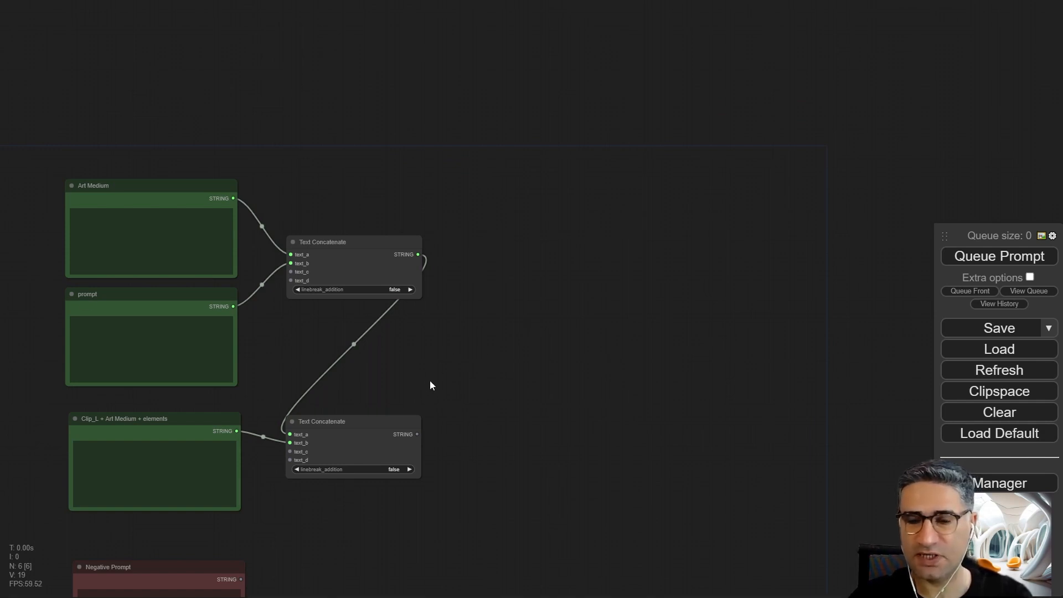
pyautogui.moveTo(431, 382); pyautogui.dragTo(387, 283)
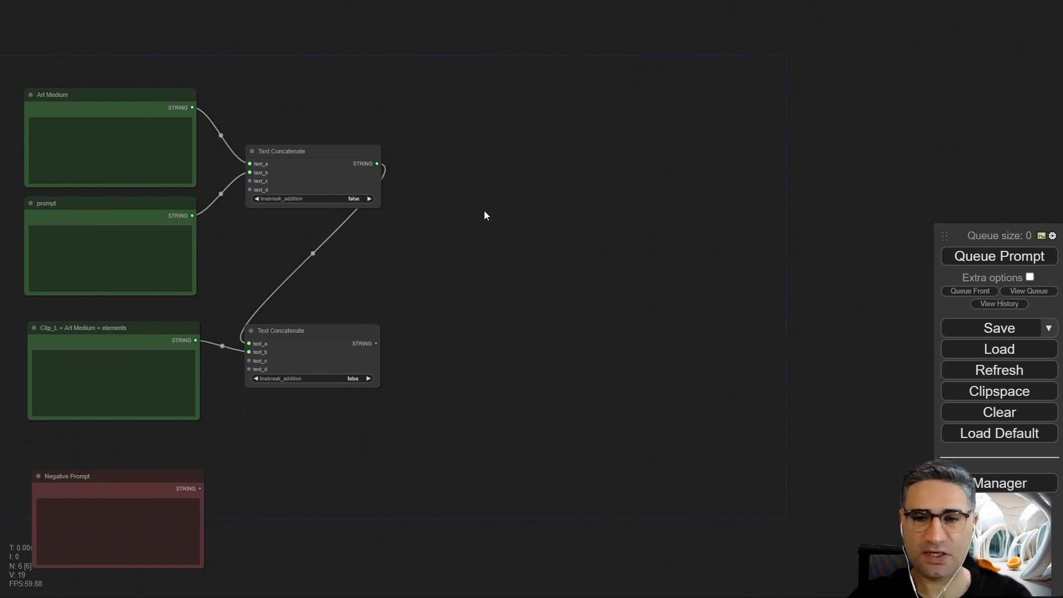
pyautogui.doubleClick(551, 212)
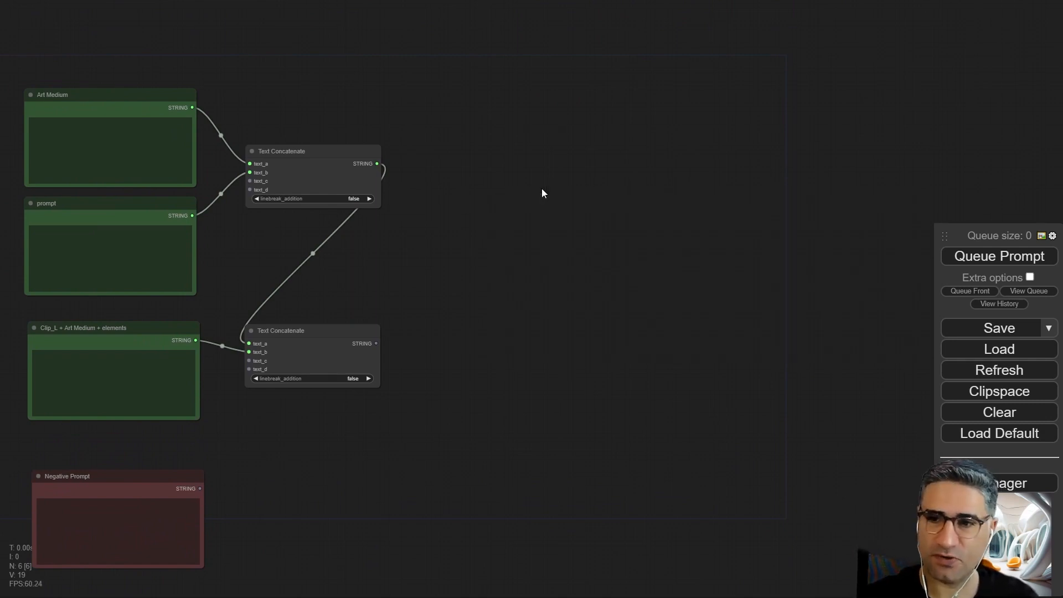
pyautogui.doubleClick(543, 193)
pyautogui.write('sdxl')
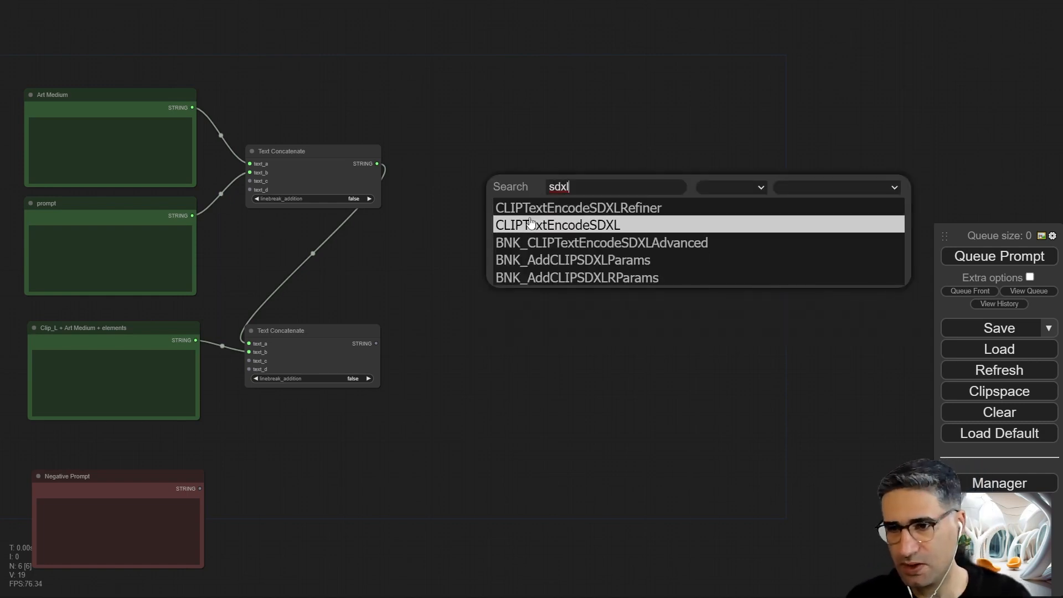
pyautogui.click(439, 238)
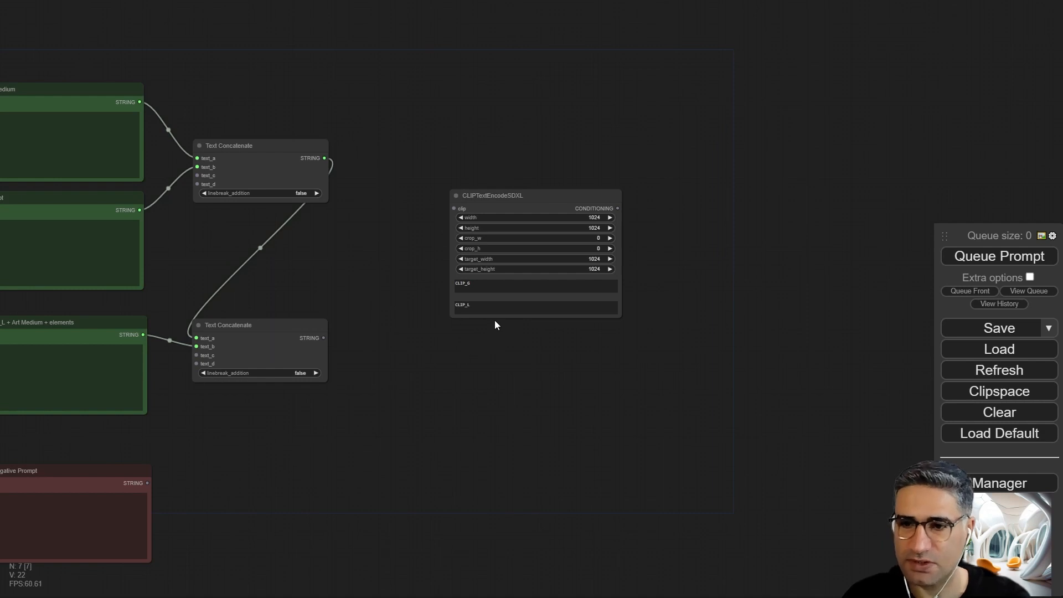
pyautogui.scroll(3, 494, 323)
pyautogui.moveTo(227, 265); pyautogui.dragTo(279, 254)
pyautogui.scroll(4, 413, 356)
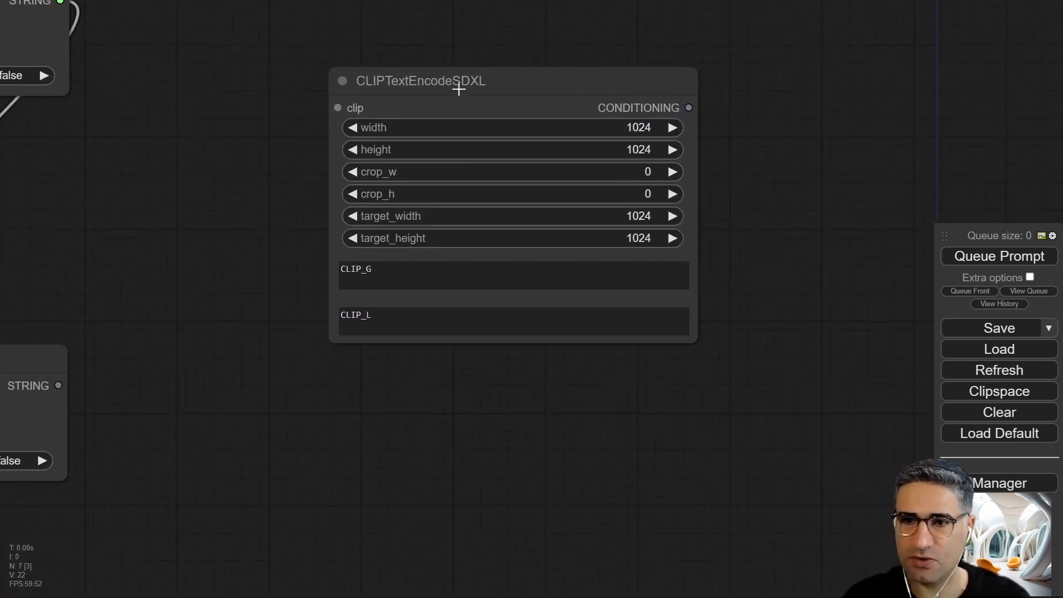
pyautogui.moveTo(383, 80); pyautogui.dragTo(351, 66)
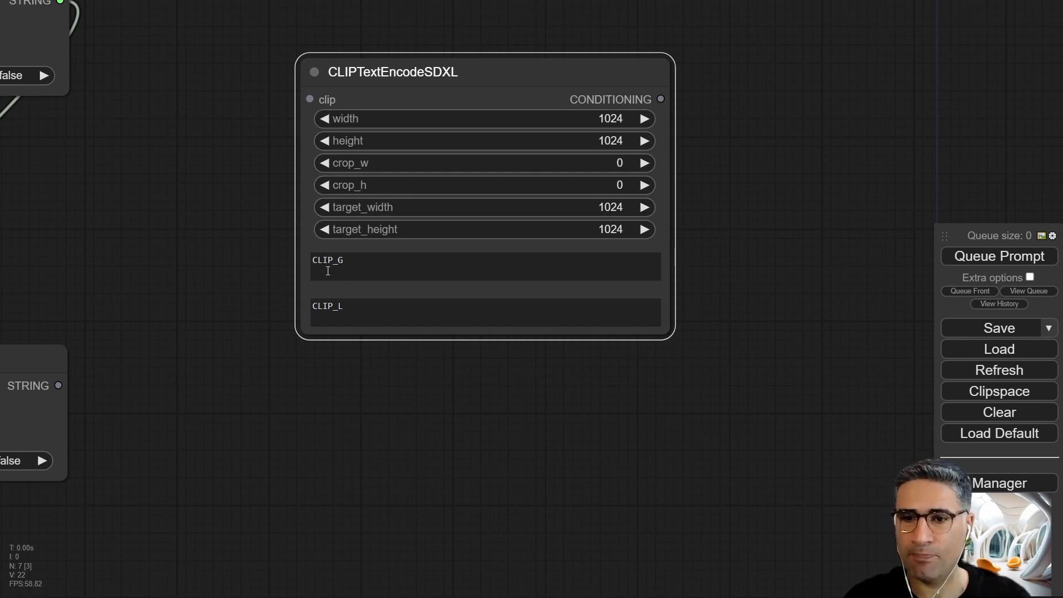
# Examine the CLIPTextEncodeSDXL node, focusing on its separate CLIP_G and CLIP_L text fields.
pyautogui.moveTo(347, 264); pyautogui.dragTo(313, 269)
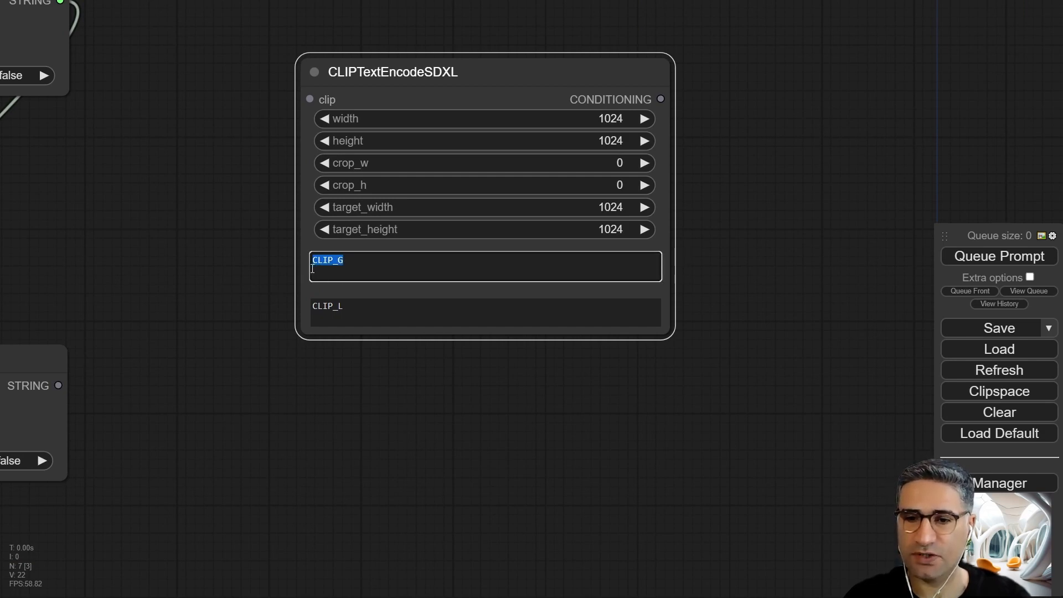
pyautogui.moveTo(361, 311); pyautogui.dragTo(313, 308)
pyautogui.click(349, 268)
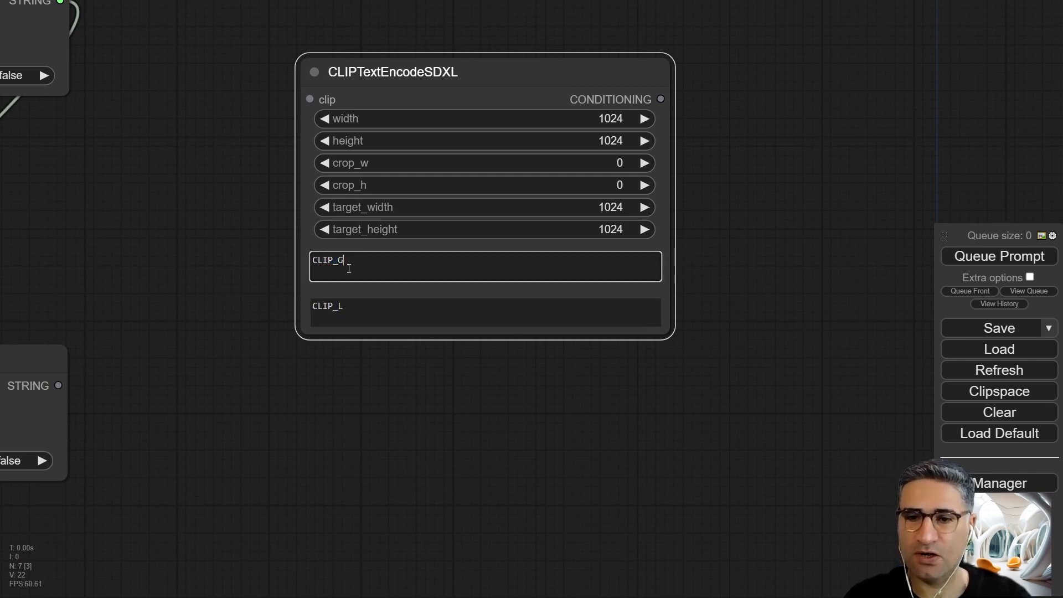
pyautogui.moveTo(357, 261); pyautogui.dragTo(307, 262)
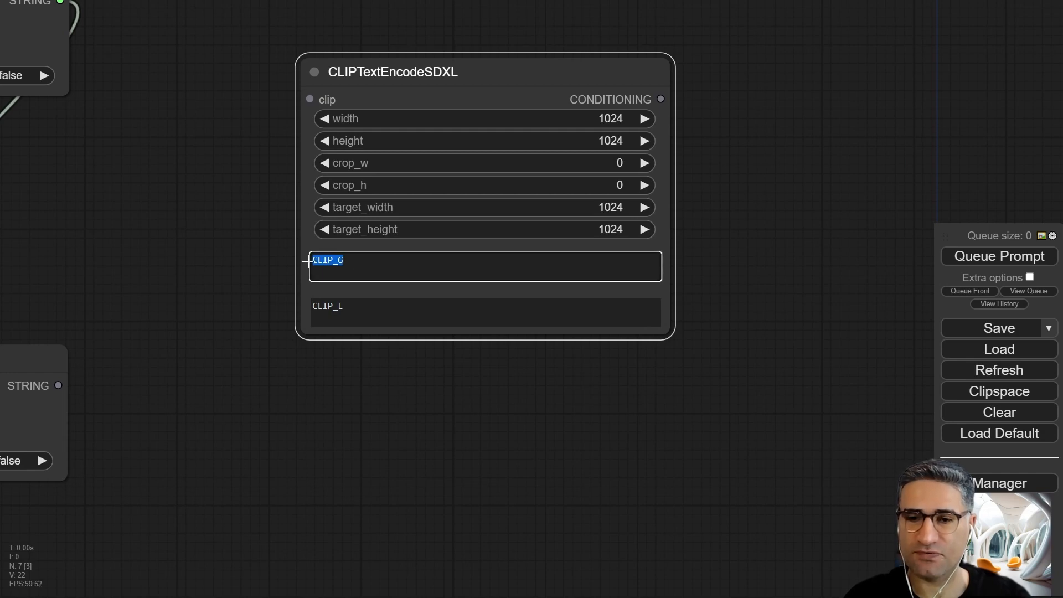
pyautogui.click(365, 306)
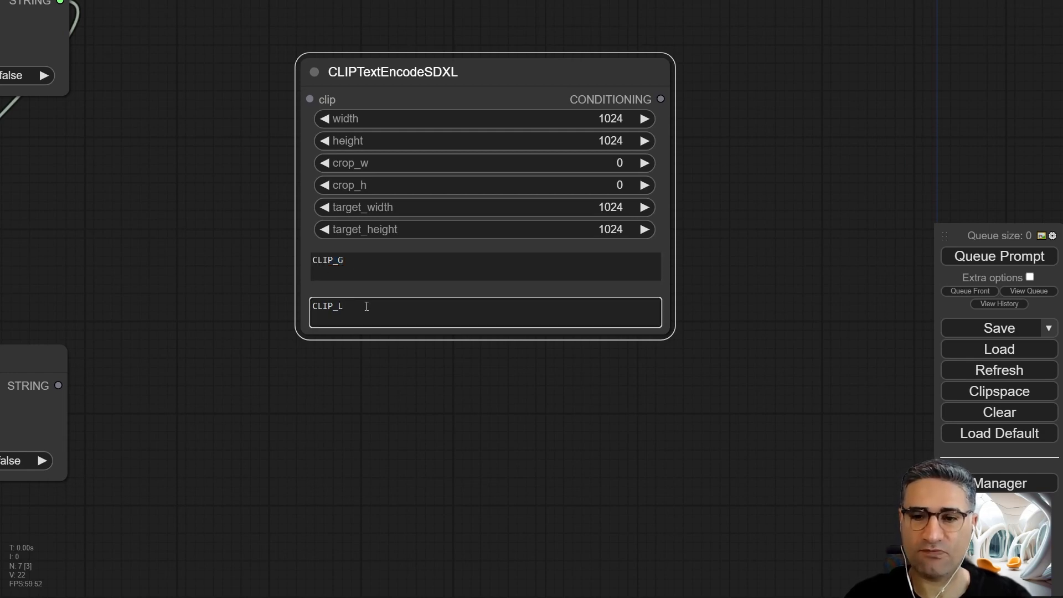
pyautogui.moveTo(366, 306); pyautogui.dragTo(316, 311)
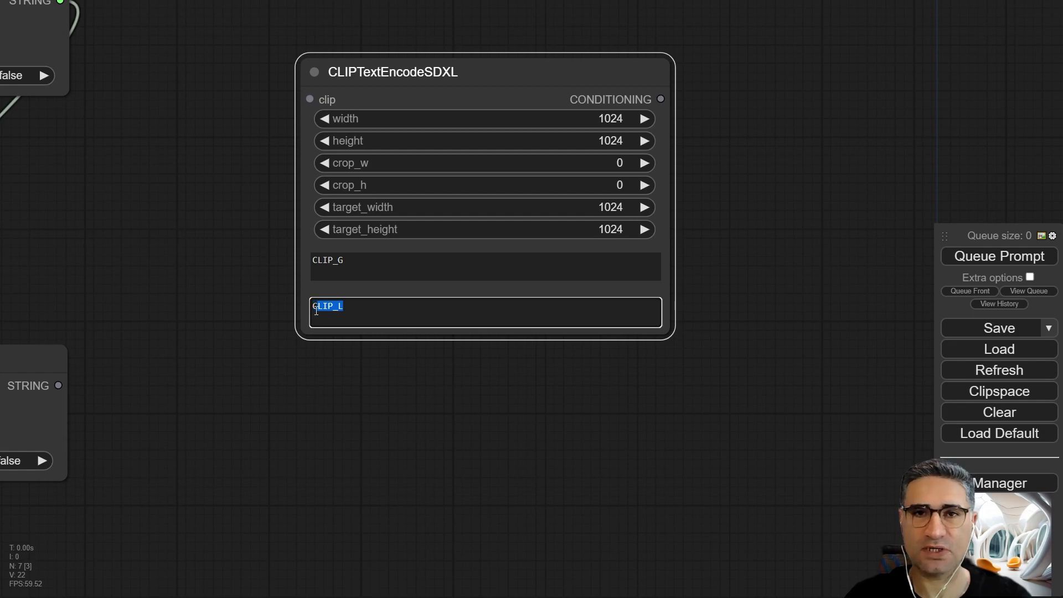
pyautogui.click(260, 307)
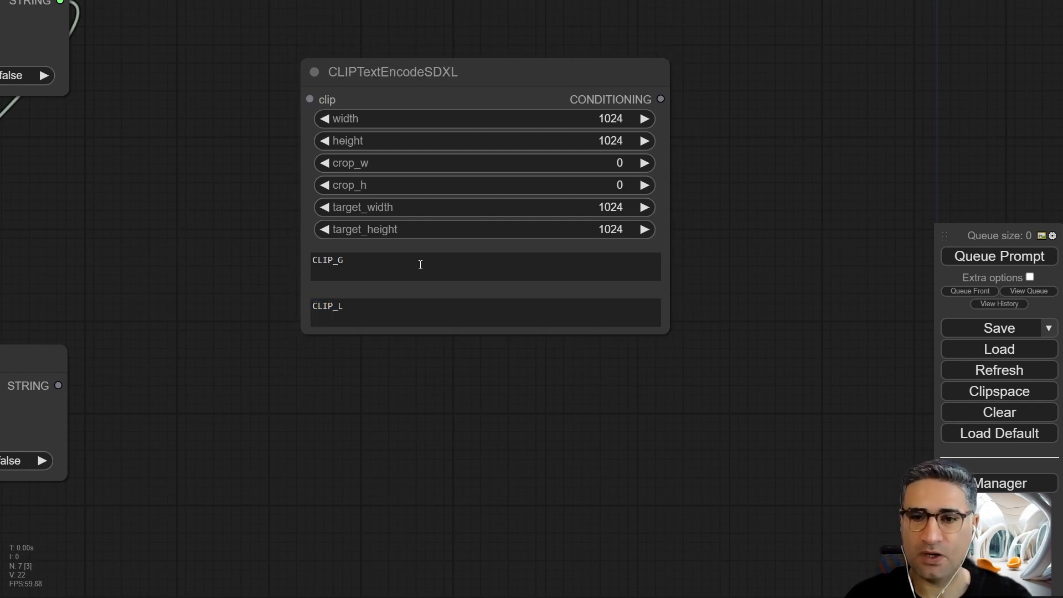
pyautogui.scroll(-3, 142, 264)
pyautogui.moveTo(314, 293); pyautogui.dragTo(147, 228)
pyautogui.scroll(2, 584, 288)
pyautogui.scroll(6, 280, 251)
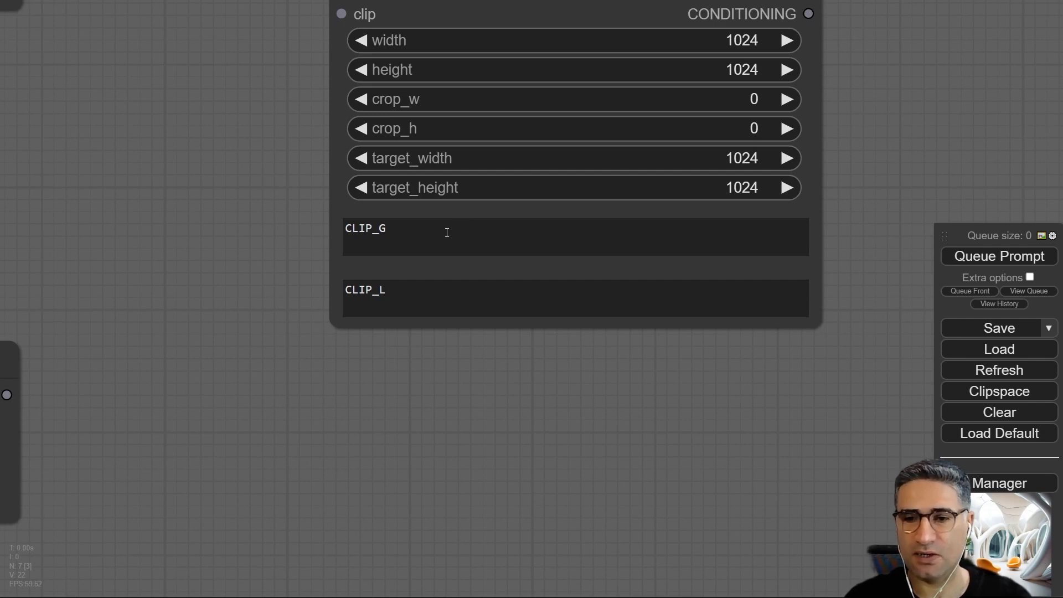
pyautogui.moveTo(212, 256); pyautogui.dragTo(178, 348)
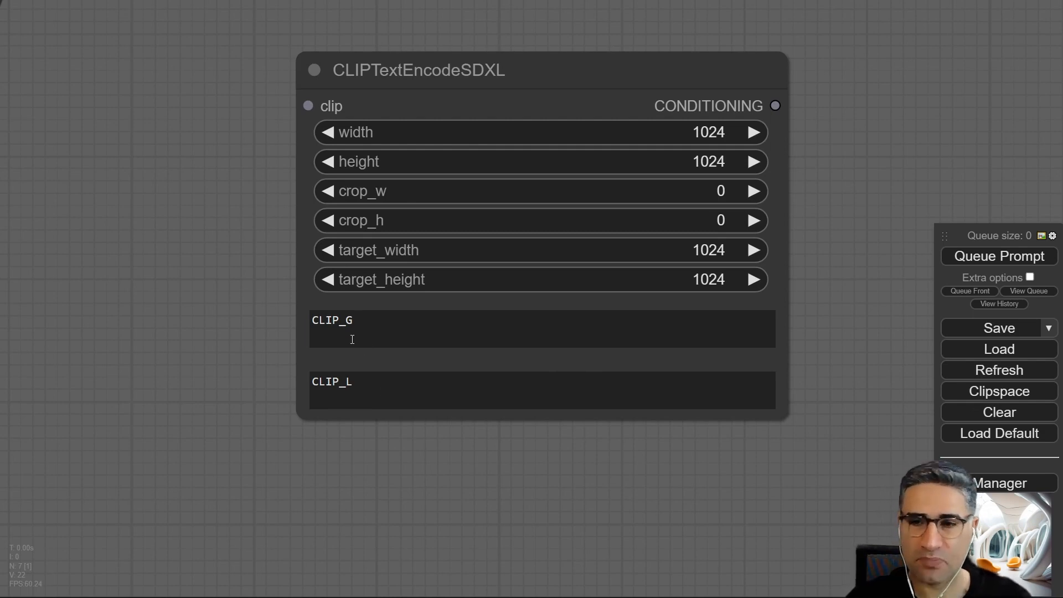
pyautogui.moveTo(180, 247); pyautogui.dragTo(426, 287)
pyautogui.scroll(-3, 198, 286)
pyautogui.click(624, 155)
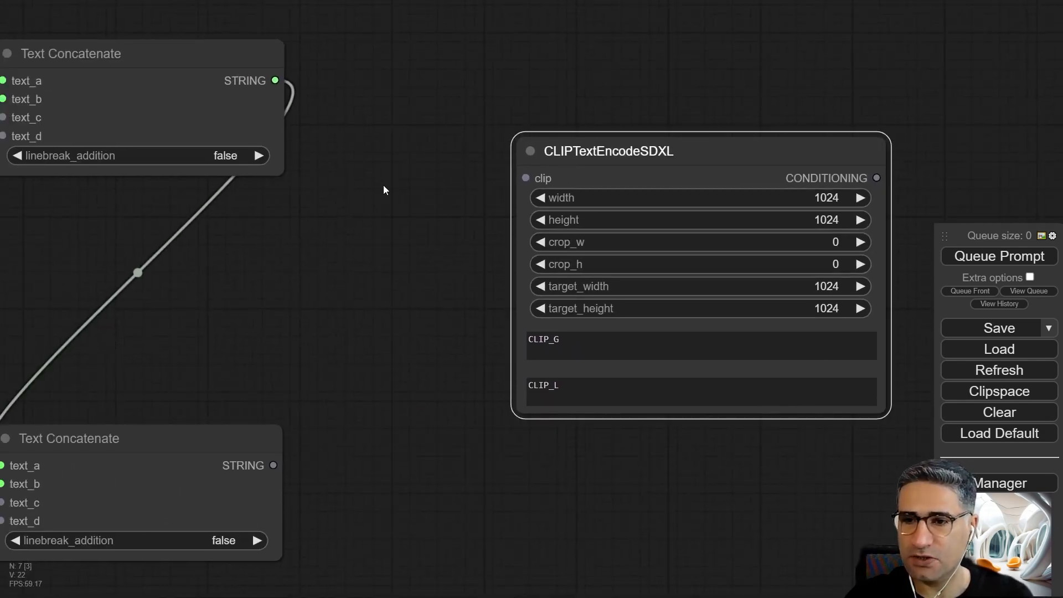
pyautogui.moveTo(385, 188); pyautogui.dragTo(287, 164)
pyautogui.moveTo(320, 318); pyautogui.dragTo(172, 311)
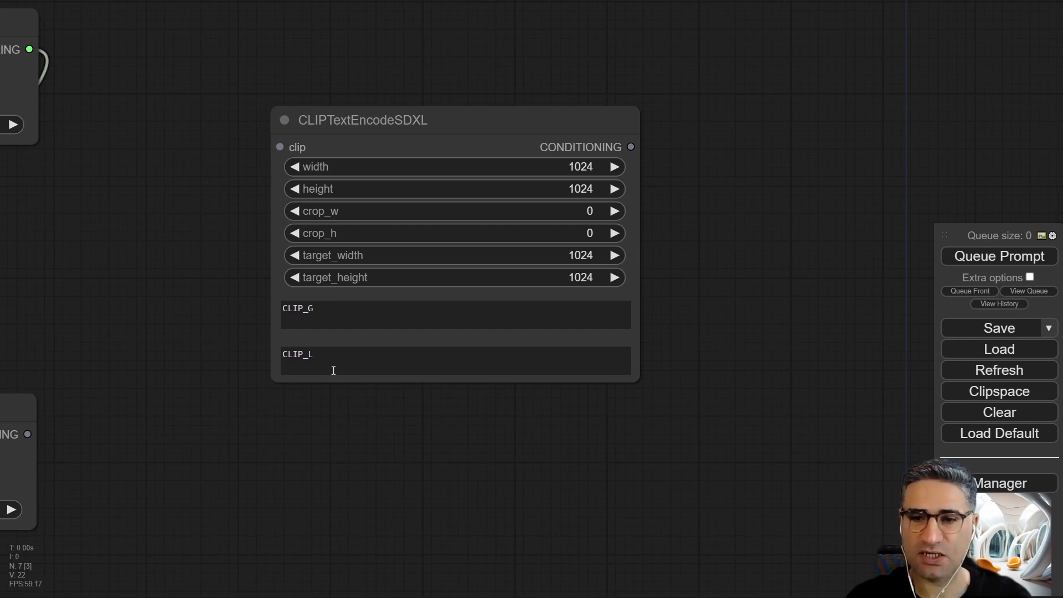
pyautogui.scroll(-3, 299, 377)
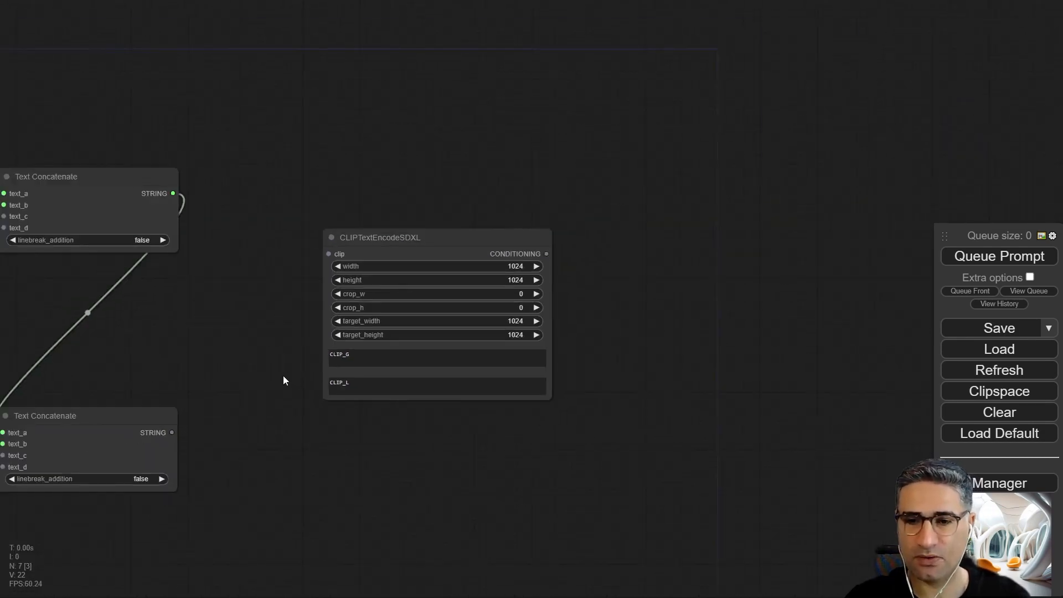
# Convert the CLIPTextEncodeSDXL node's text_g and text_l fields to inputs.
pyautogui.click(383, 237)
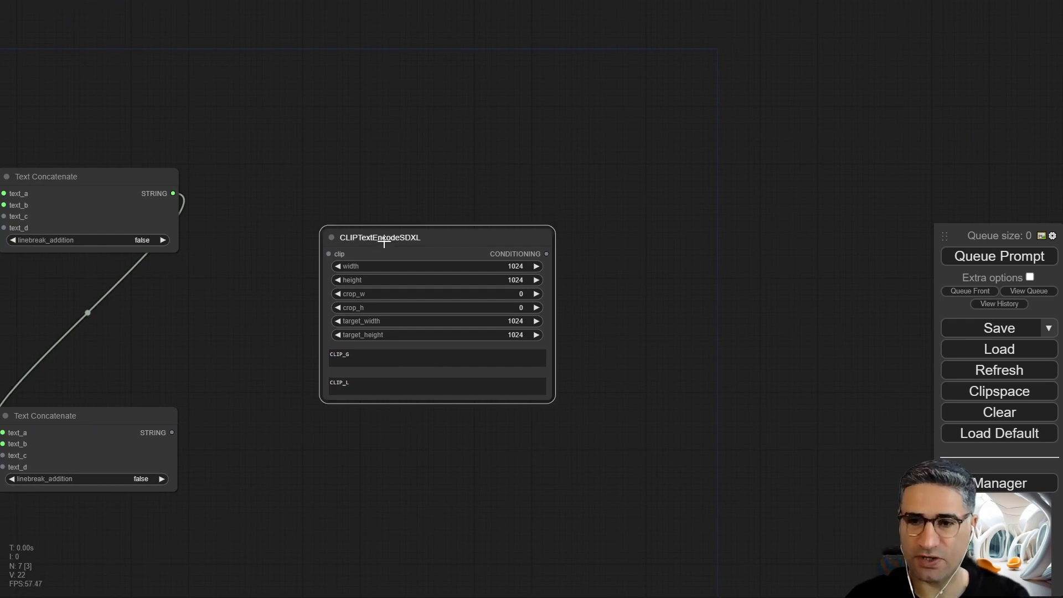
pyautogui.scroll(5, 383, 237)
pyautogui.rightClick(383, 237)
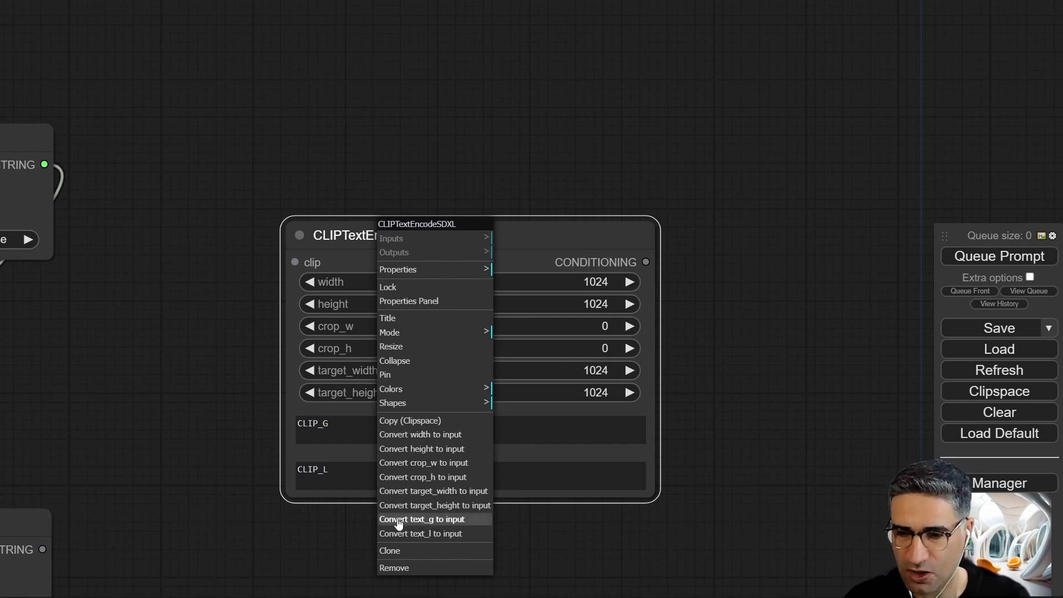
pyautogui.click(419, 521)
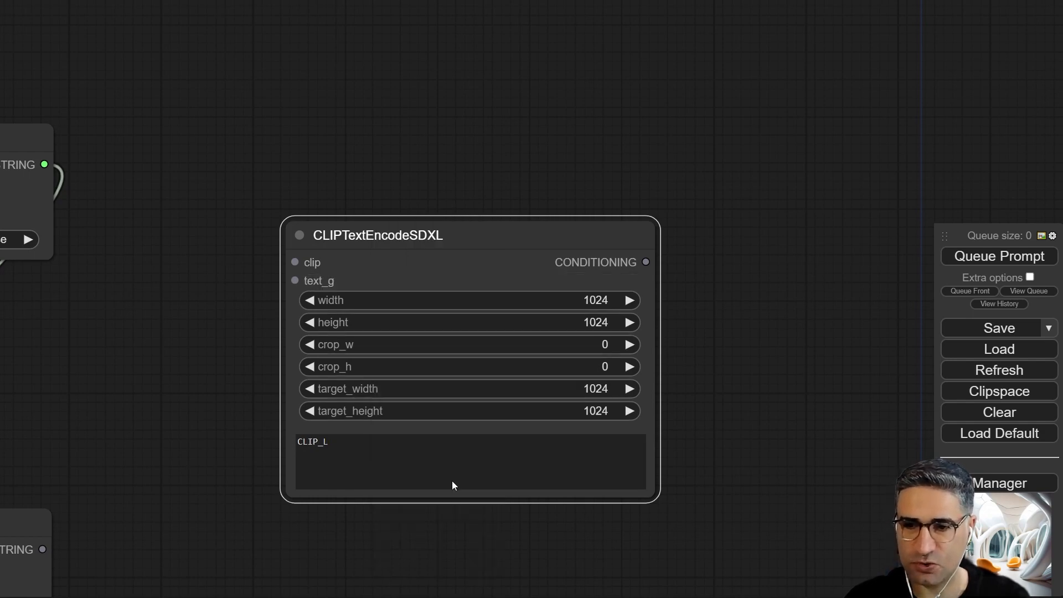
pyautogui.rightClick(395, 241)
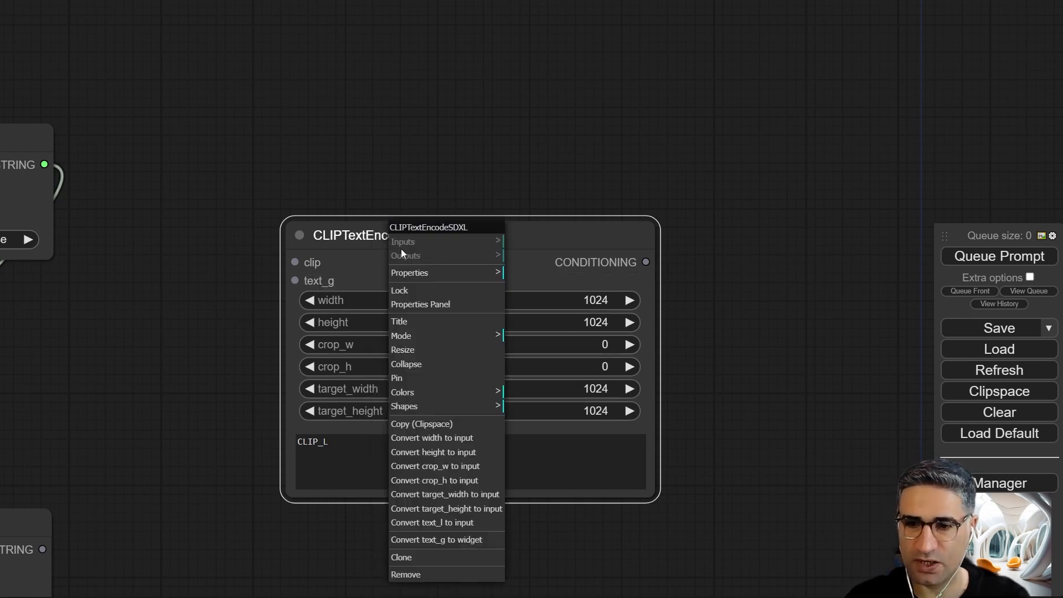
pyautogui.click(465, 525)
# Connect the output of the Text Concatenate combining Art Medium and prompt to the CLIPTextEncodeSDXL node's text_g input.
pyautogui.moveTo(210, 362); pyautogui.dragTo(286, 366)
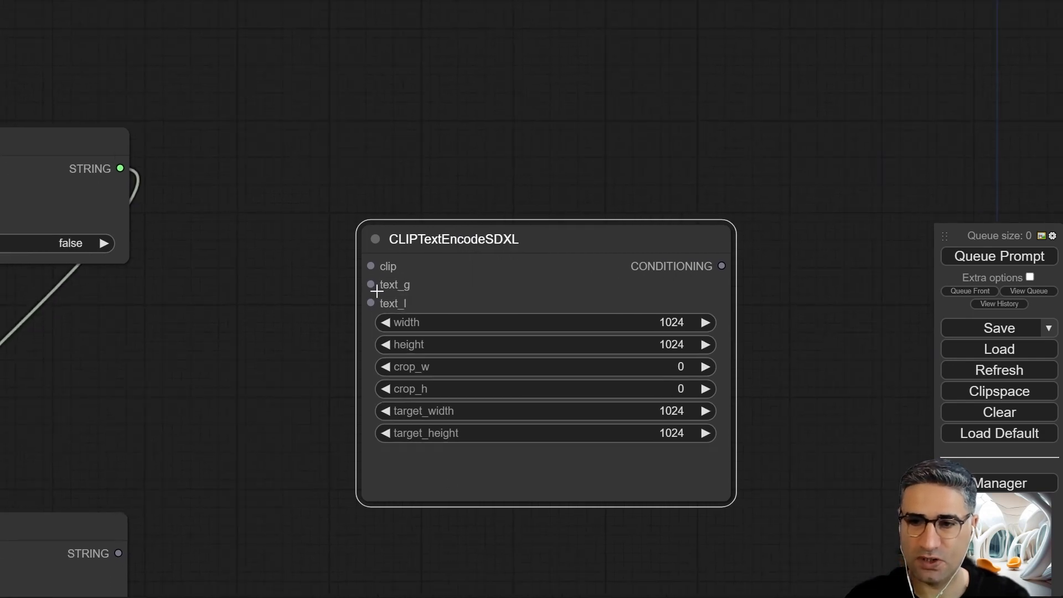
pyautogui.scroll(-3, 288, 310)
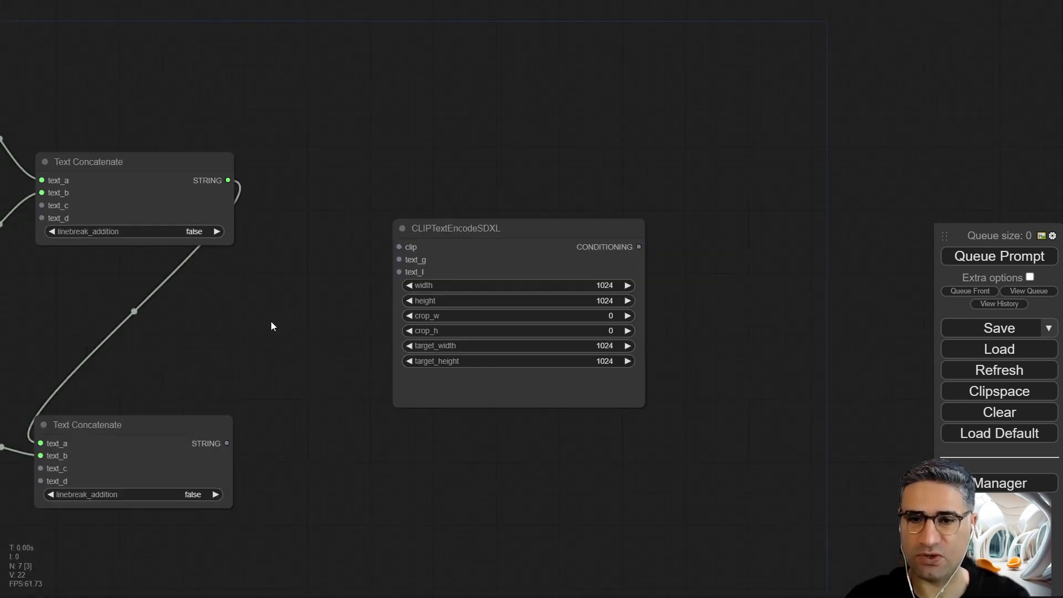
pyautogui.moveTo(271, 326); pyautogui.dragTo(480, 318)
pyautogui.moveTo(237, 93); pyautogui.dragTo(326, 119)
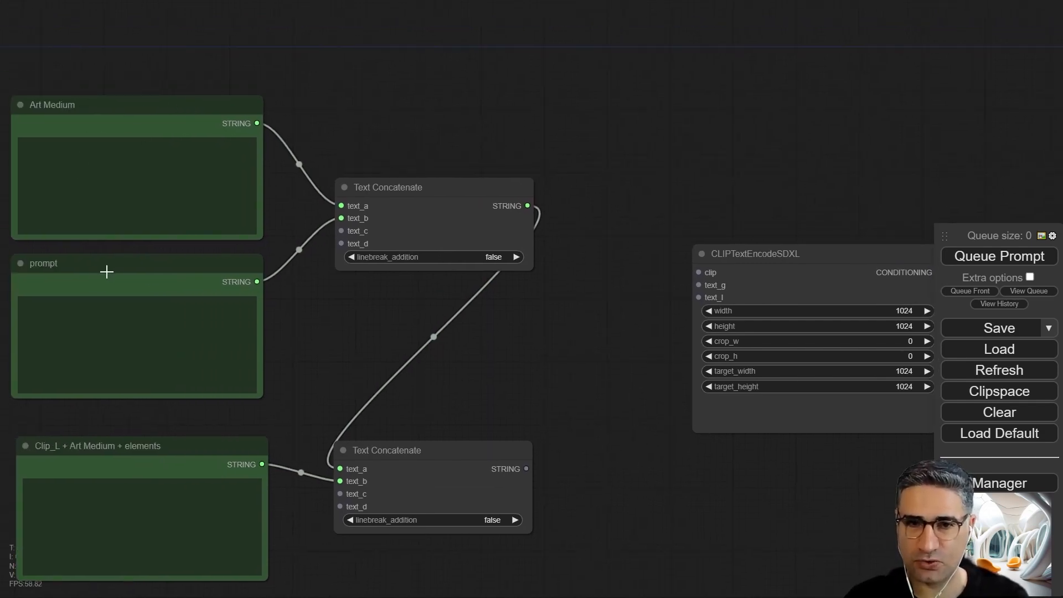
pyautogui.moveTo(535, 423); pyautogui.dragTo(465, 397)
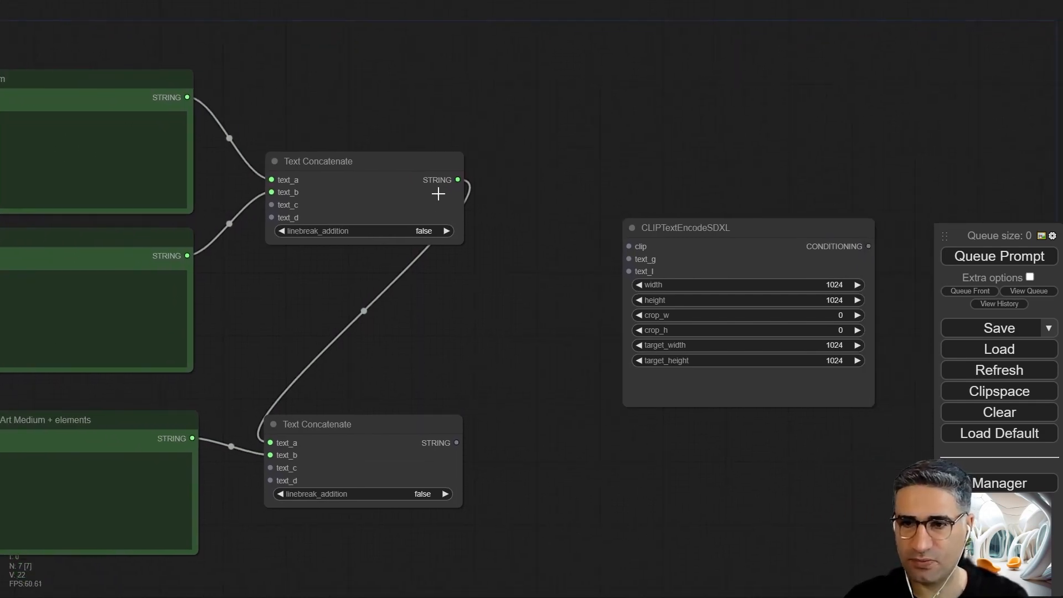
pyautogui.moveTo(457, 180); pyautogui.dragTo(629, 258)
pyautogui.moveTo(529, 347); pyautogui.dragTo(657, 262)
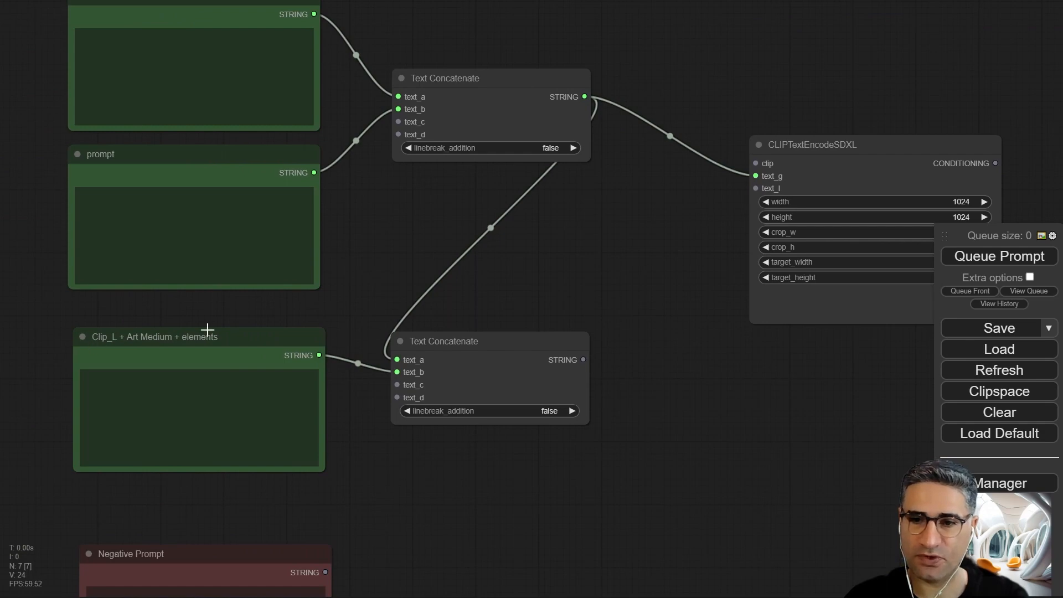
# Connect the output of the Clip_L + Art Medium + elements text node directly to the CLIPTextEncodeSDXL node's text_l input.
pyautogui.moveTo(274, 312); pyautogui.dragTo(174, 321)
pyautogui.moveTo(220, 363); pyautogui.dragTo(656, 196)
pyautogui.moveTo(606, 267); pyautogui.dragTo(295, 275)
pyautogui.moveTo(296, 80); pyautogui.dragTo(351, 164)
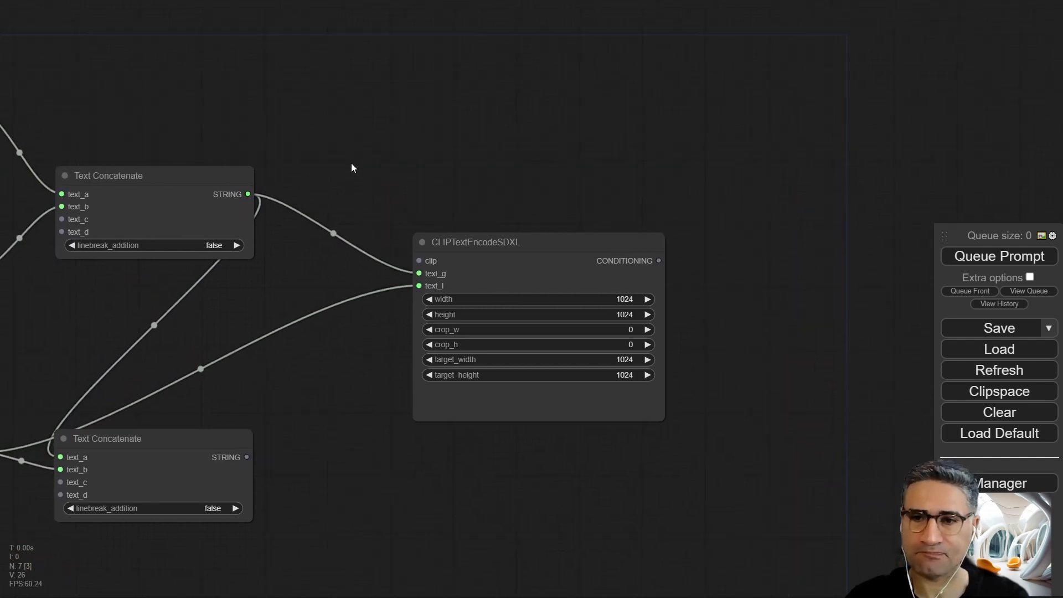
# Convert the CLIPTextEncodeSDXL node's width and height fields to inputs.
pyautogui.moveTo(456, 203); pyautogui.dragTo(363, 180)
pyautogui.scroll(8, 401, 315)
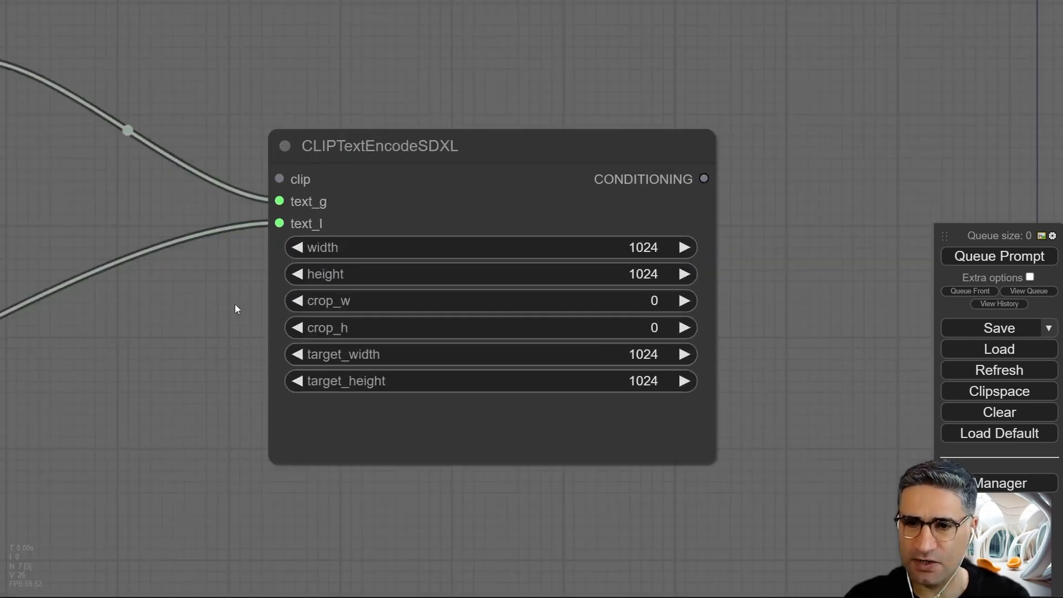
pyautogui.moveTo(234, 306); pyautogui.dragTo(157, 287)
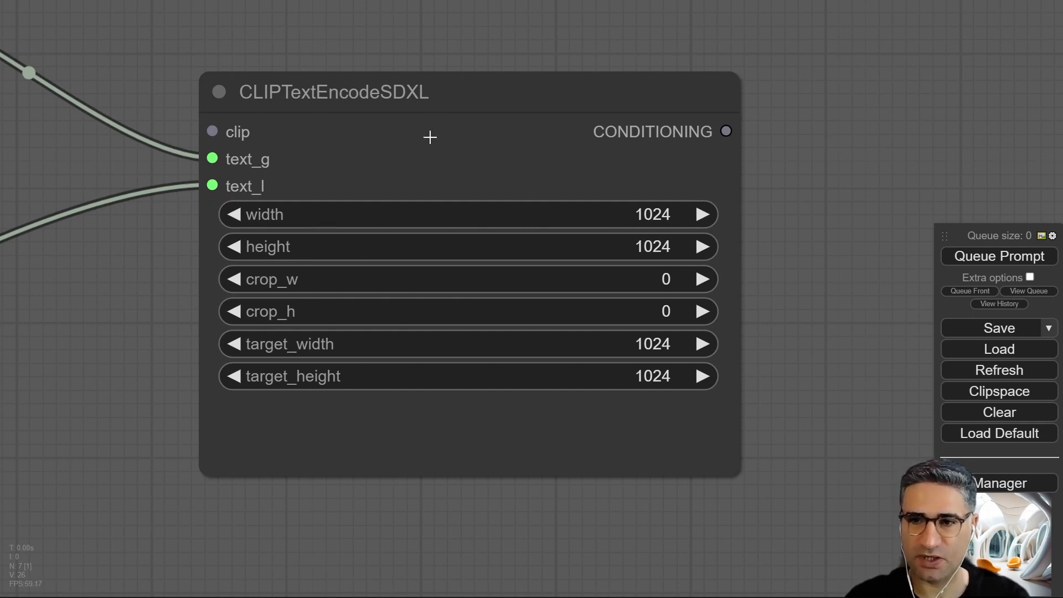
pyautogui.scroll(-3, 610, 408)
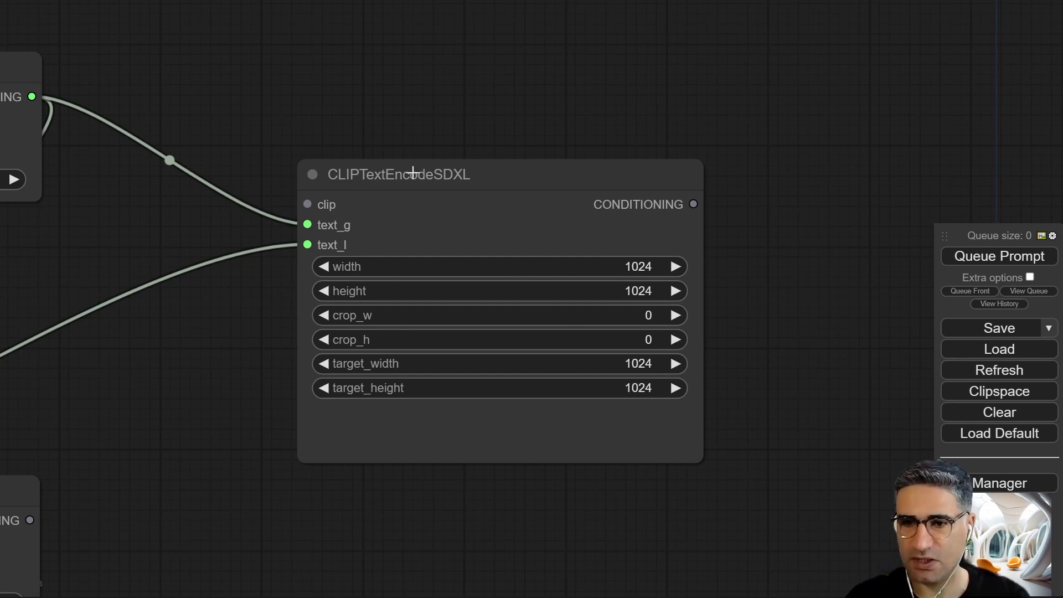
pyautogui.click(568, 188)
pyautogui.rightClick(479, 167)
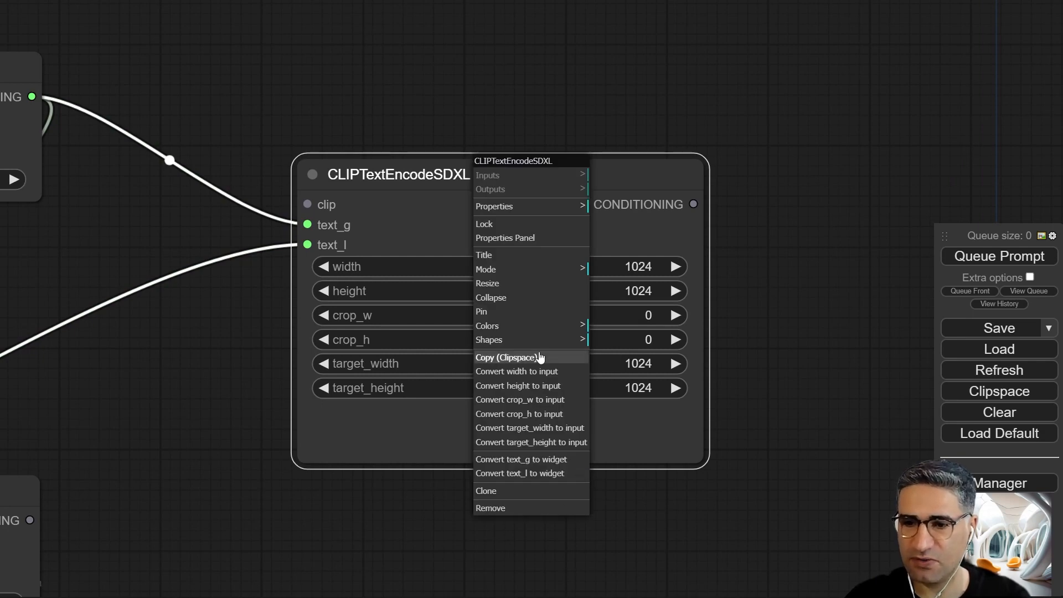
pyautogui.rightClick(452, 172)
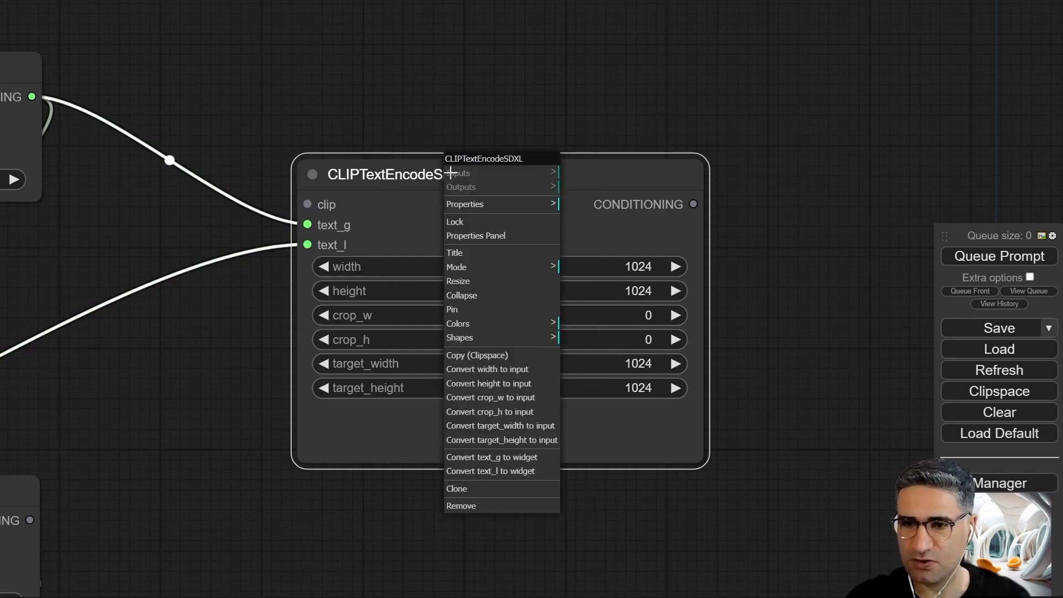
pyautogui.click(483, 370)
pyautogui.rightClick(512, 172)
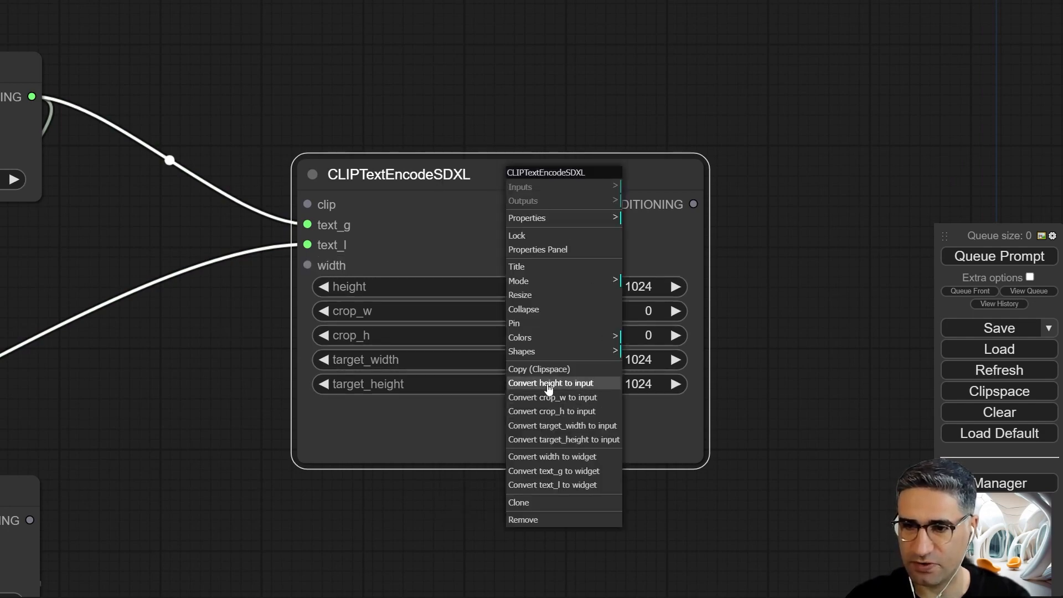
pyautogui.click(550, 383)
# Convert the CLIPTextEncodeSDXL node's target_width and target_height fields to inputs.
pyautogui.rightClick(517, 180)
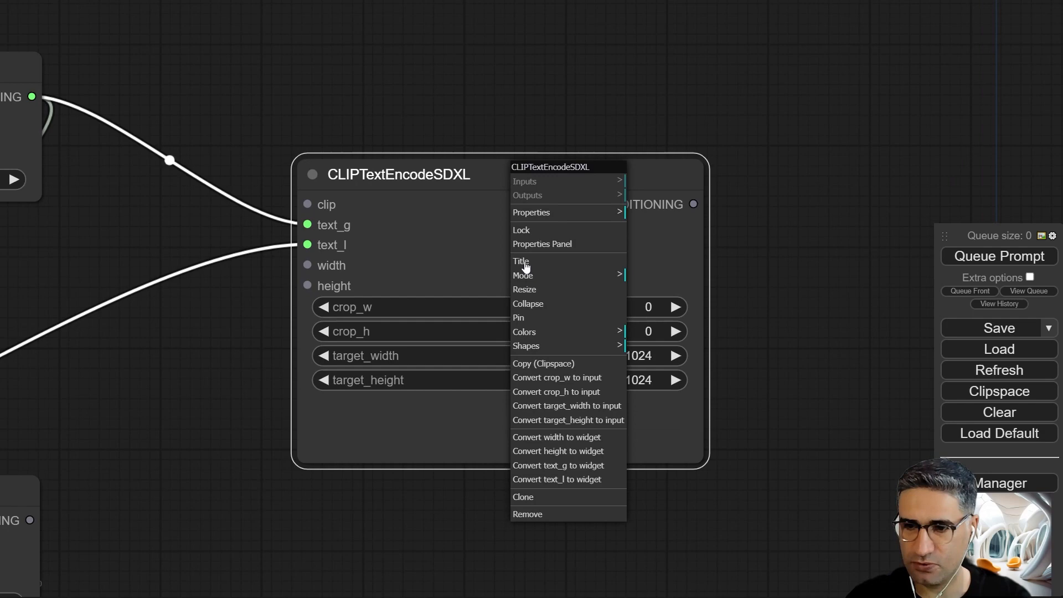
pyautogui.click(567, 406)
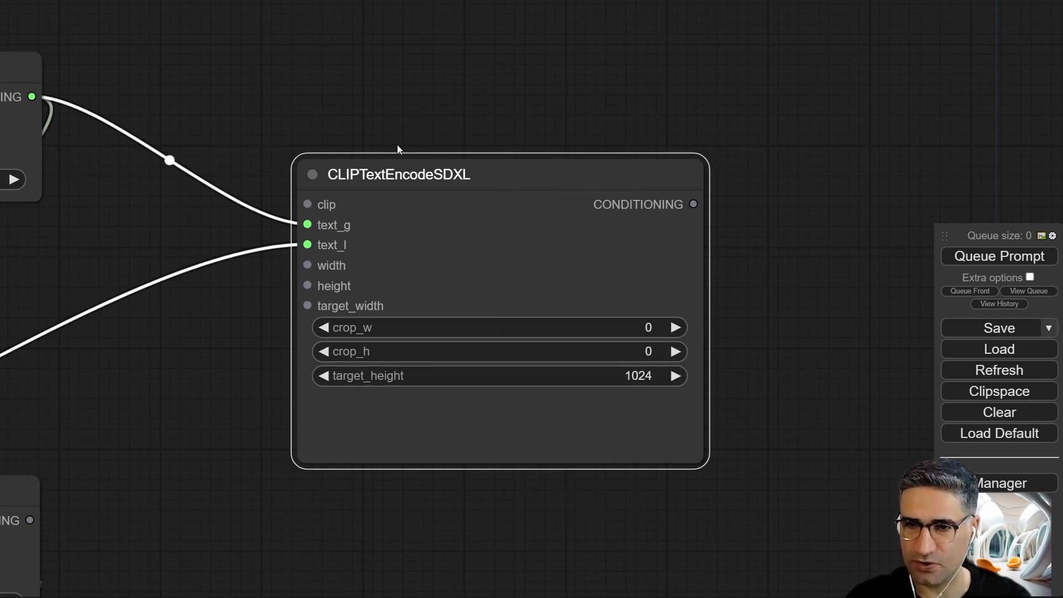
pyautogui.rightClick(416, 162)
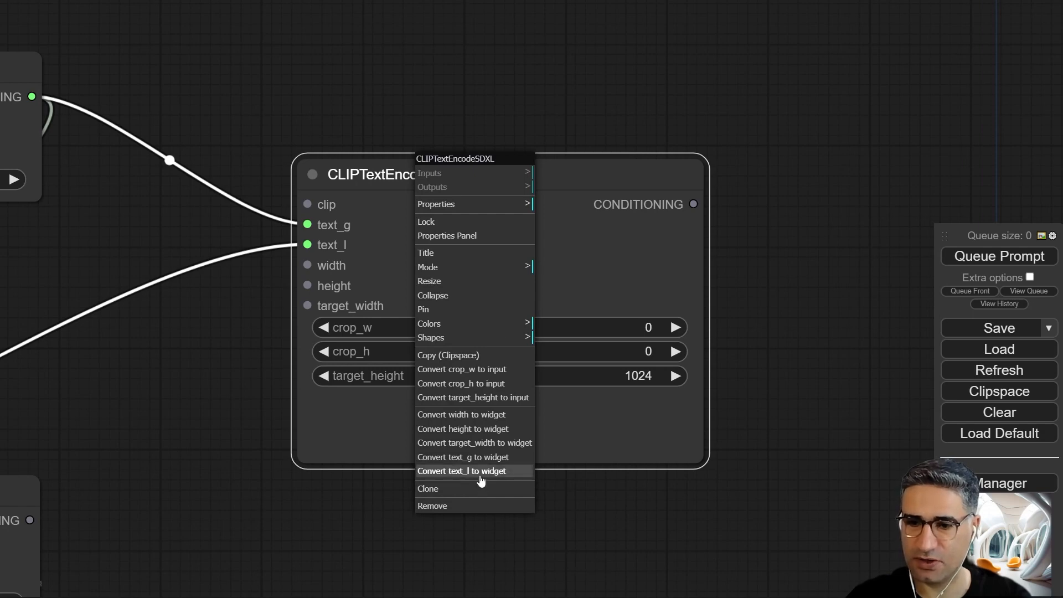
pyautogui.click(473, 397)
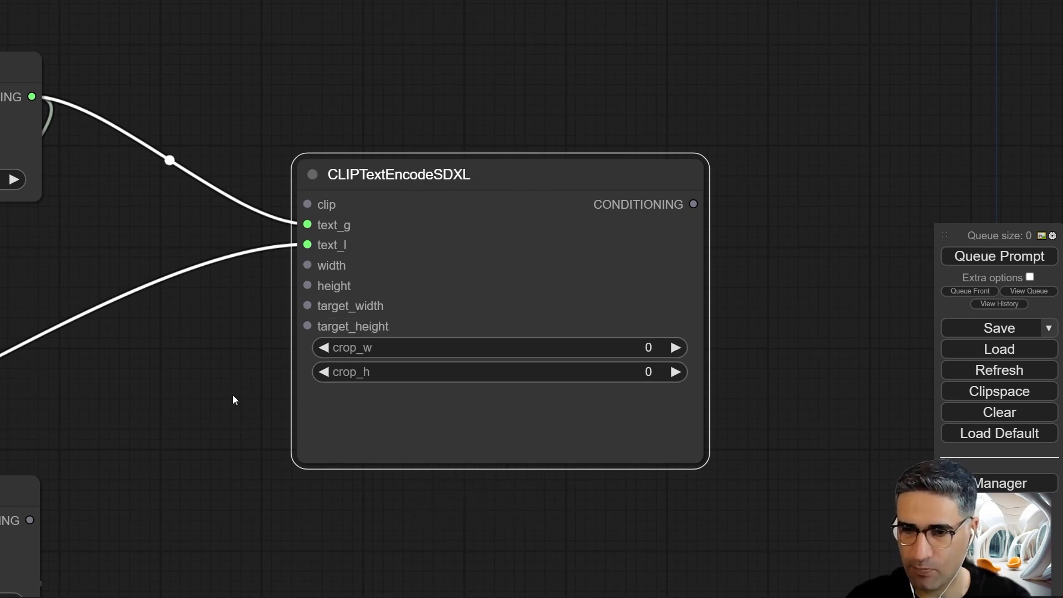
# Add a Primitive node from the utils category beside the CLIPTextEncodeSDXL node and connect its output to the width input.
pyautogui.moveTo(230, 401); pyautogui.dragTo(265, 419)
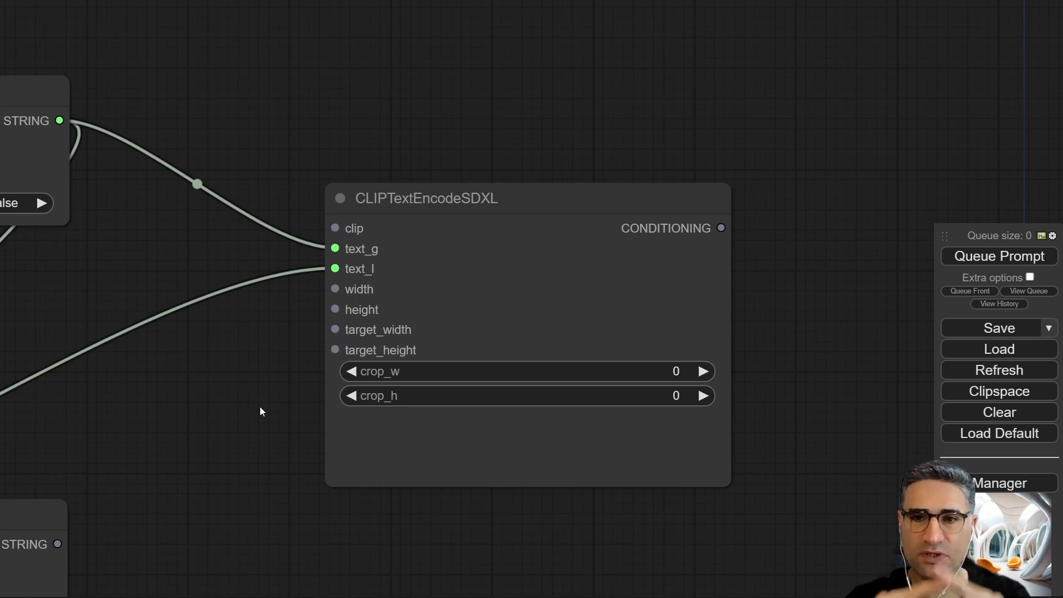
pyautogui.moveTo(260, 408); pyautogui.dragTo(393, 449)
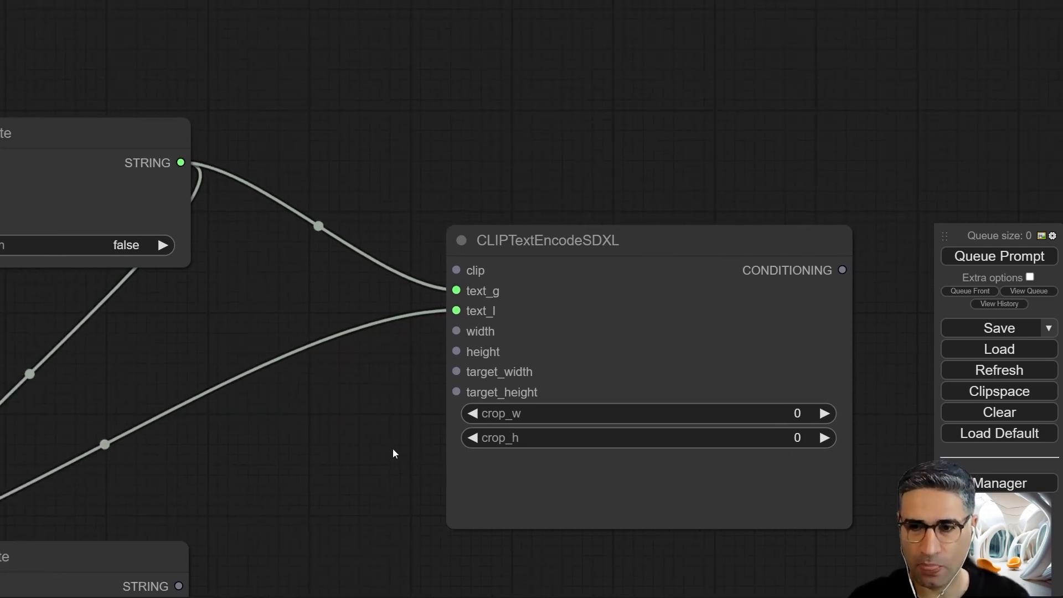
pyautogui.doubleClick(339, 414)
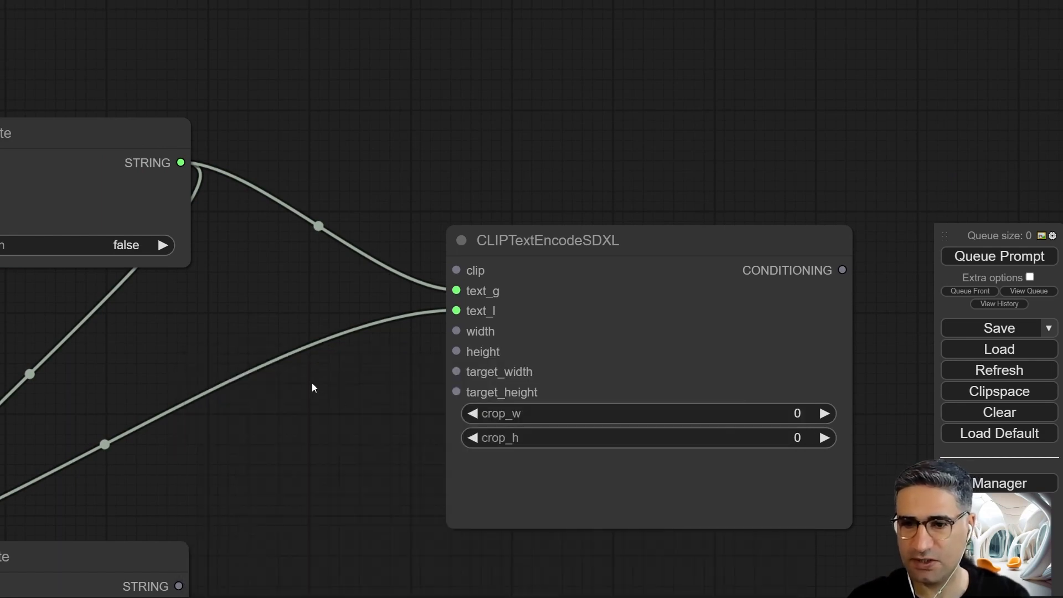
pyautogui.rightClick(311, 383)
pyautogui.click(365, 386)
pyautogui.click(443, 582)
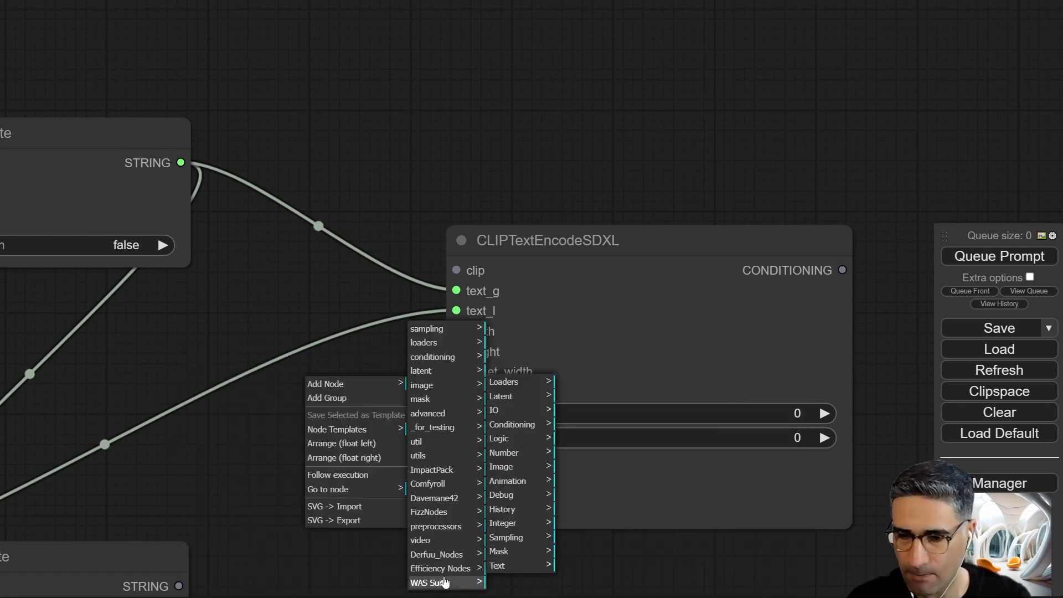
pyautogui.click(431, 456)
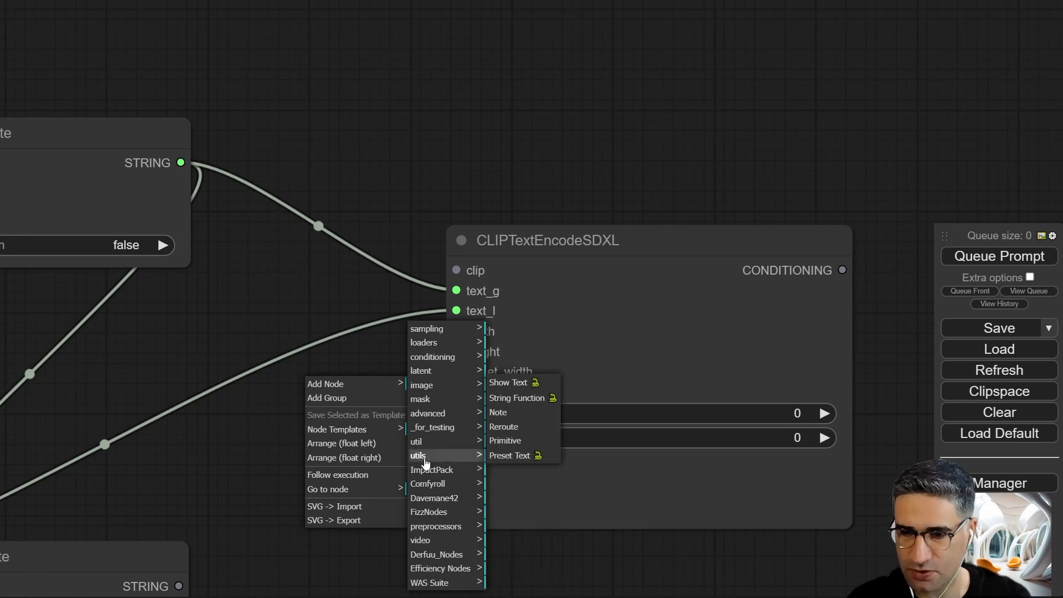
pyautogui.click(507, 441)
pyautogui.moveTo(391, 385); pyautogui.dragTo(457, 332)
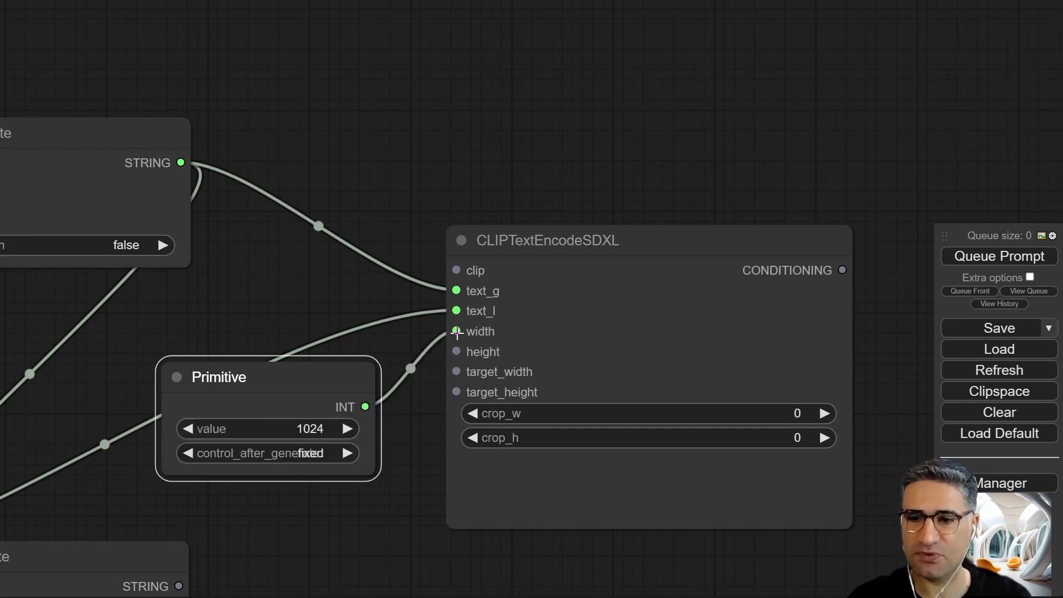
# Reposition the Primitive node beside the CLIPTextEncodeSDXL node and widen it so its control_after_generate label is legible.
pyautogui.moveTo(288, 388); pyautogui.dragTo(280, 348)
pyautogui.scroll(4, 317, 447)
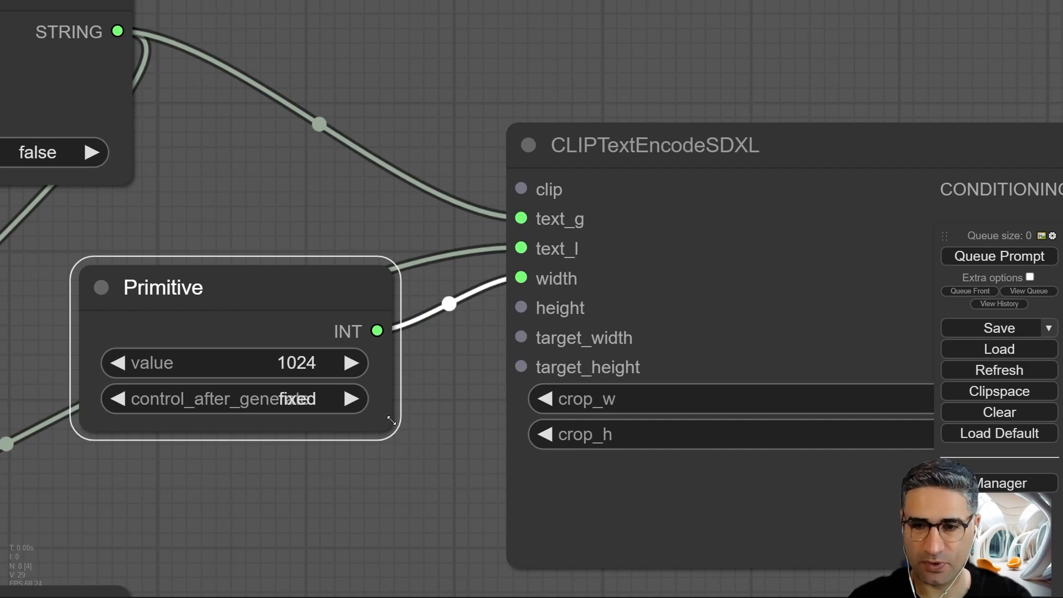
pyautogui.moveTo(392, 421); pyautogui.dragTo(449, 440)
pyautogui.scroll(-5, 338, 452)
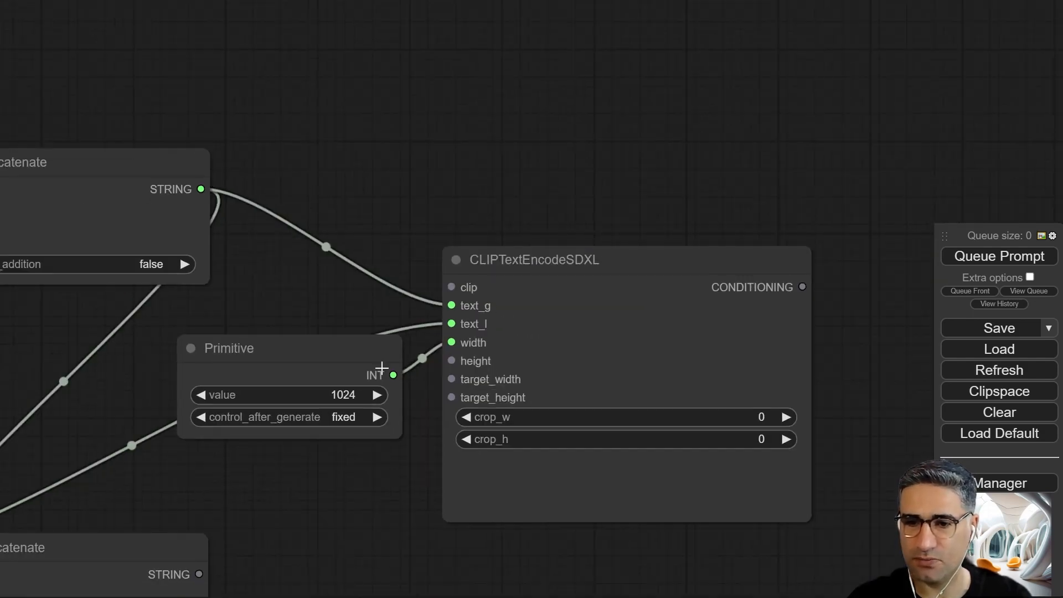
# Connect the Primitive output to the height, target_width and target_height inputs too, and move the Primitive node above the Text Concatenate nodes.
pyautogui.moveTo(394, 375); pyautogui.dragTo(452, 397)
pyautogui.scroll(-4, 360, 569)
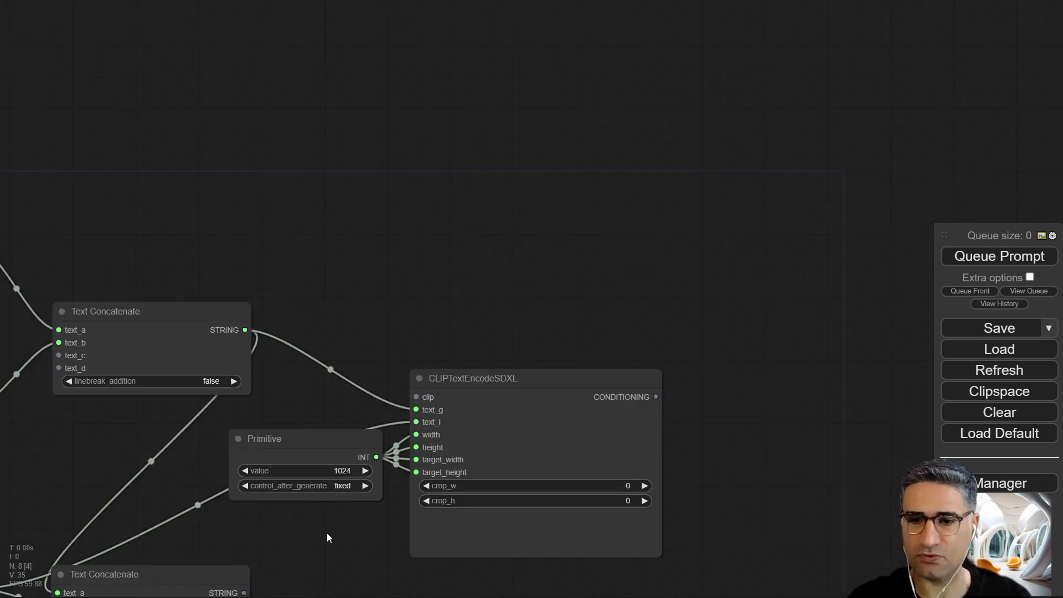
pyautogui.moveTo(316, 432); pyautogui.dragTo(330, 133)
# Select both Text Concatenate nodes and color them green.
pyautogui.moveTo(243, 241); pyautogui.dragTo(257, 480)
pyautogui.scroll(-3, 386, 180)
pyautogui.rightClick(264, 279)
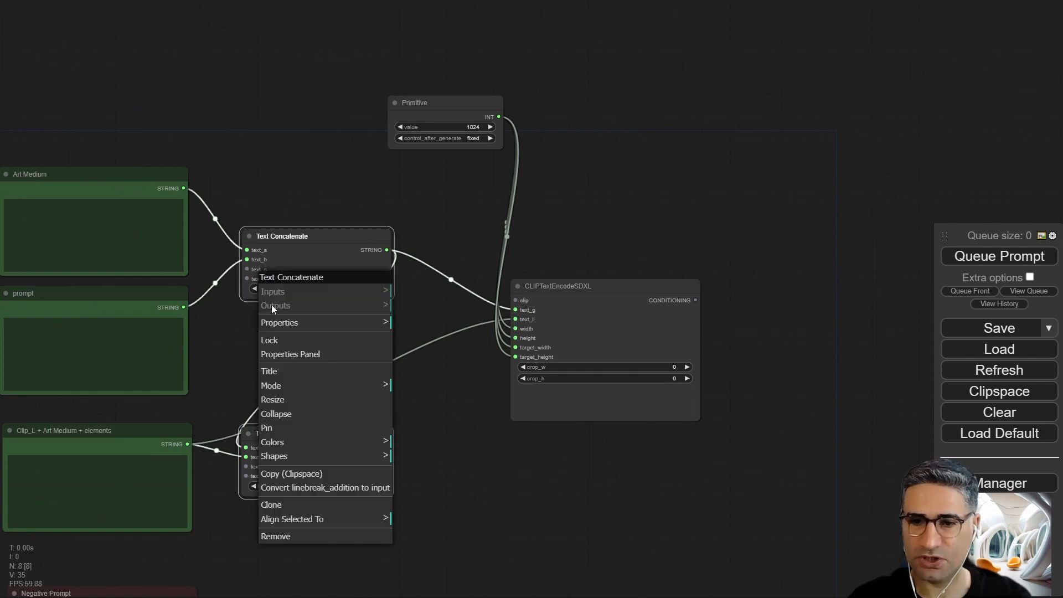
pyautogui.click(302, 443)
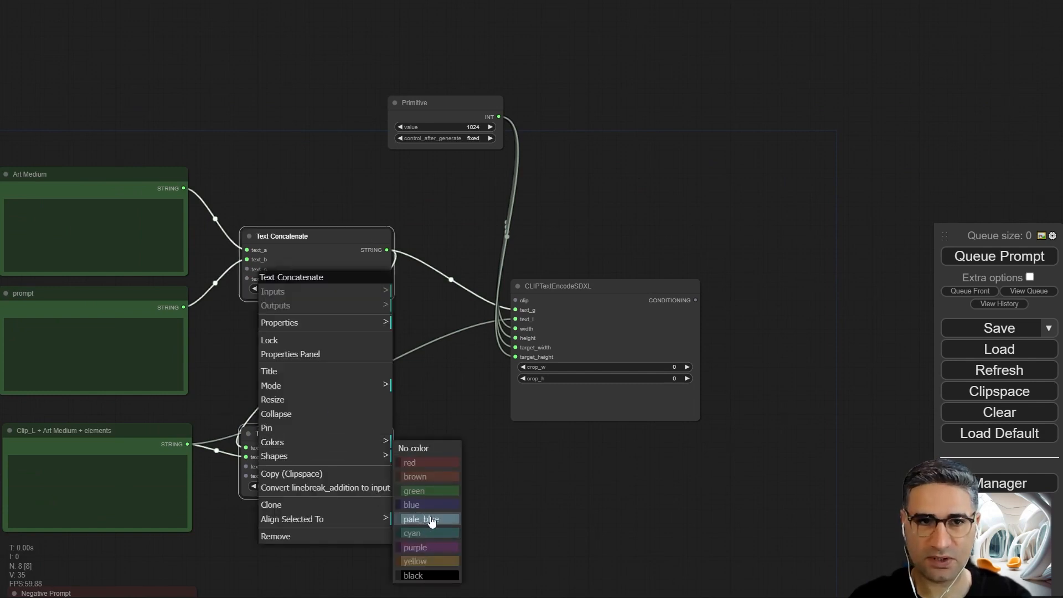
pyautogui.click(430, 493)
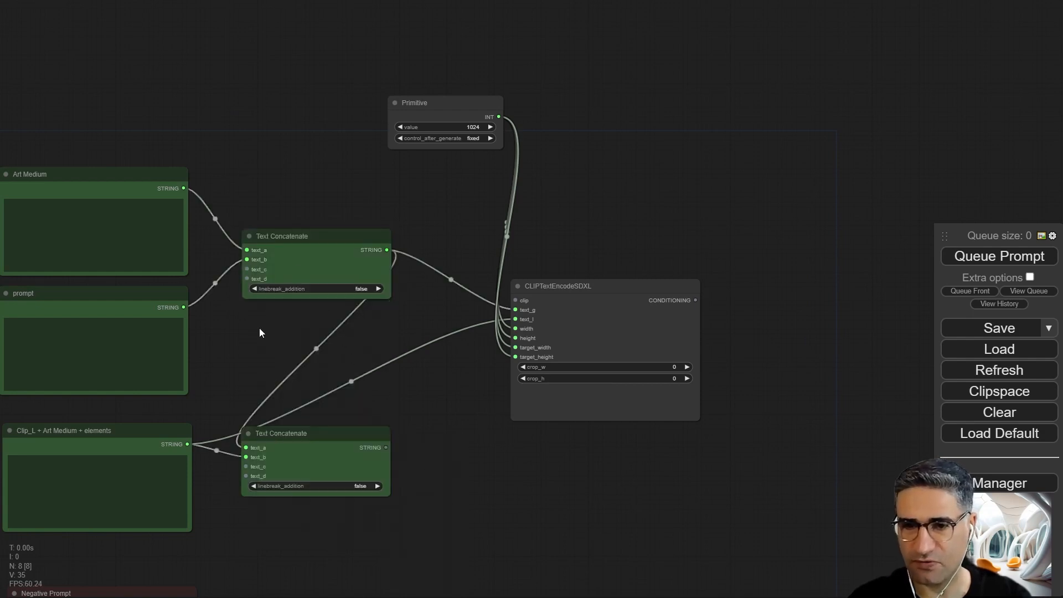
pyautogui.moveTo(264, 334); pyautogui.dragTo(269, 333)
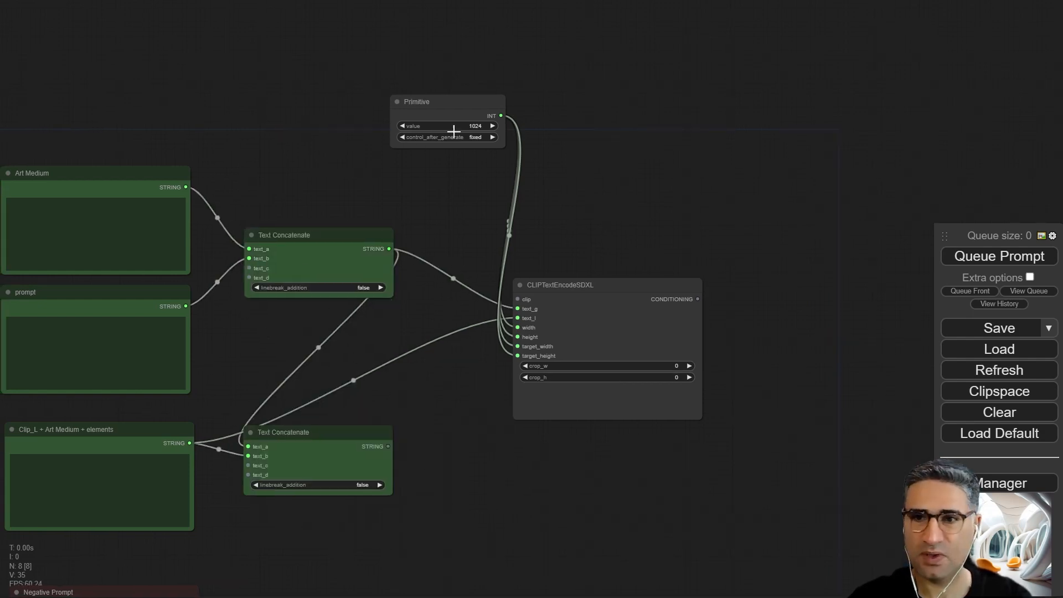
# Move the Primitive node slightly further up from the text nodes and color it purple.
pyautogui.moveTo(441, 102); pyautogui.dragTo(419, 77)
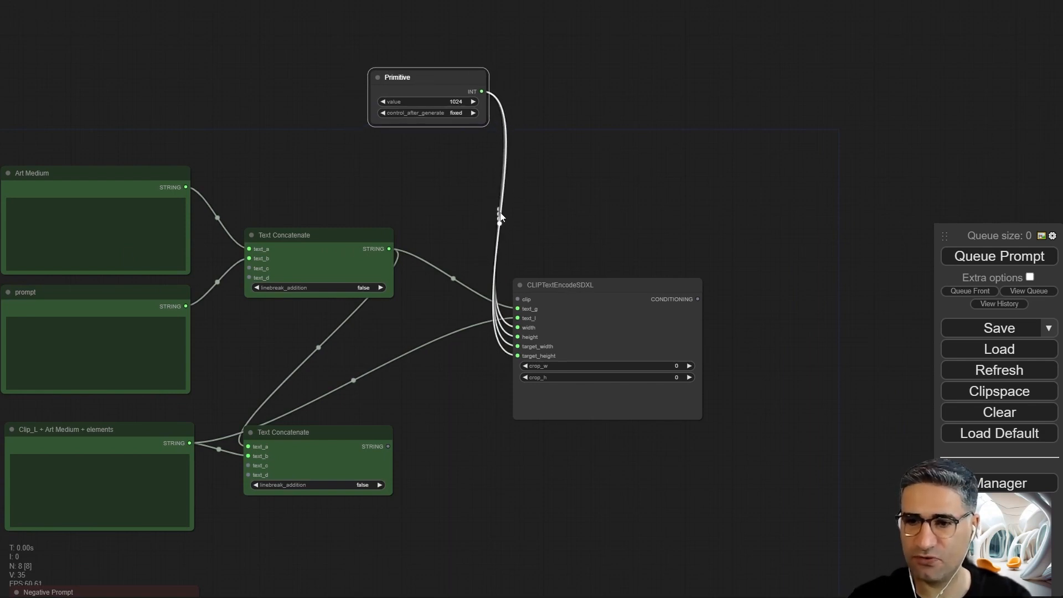
pyautogui.rightClick(428, 75)
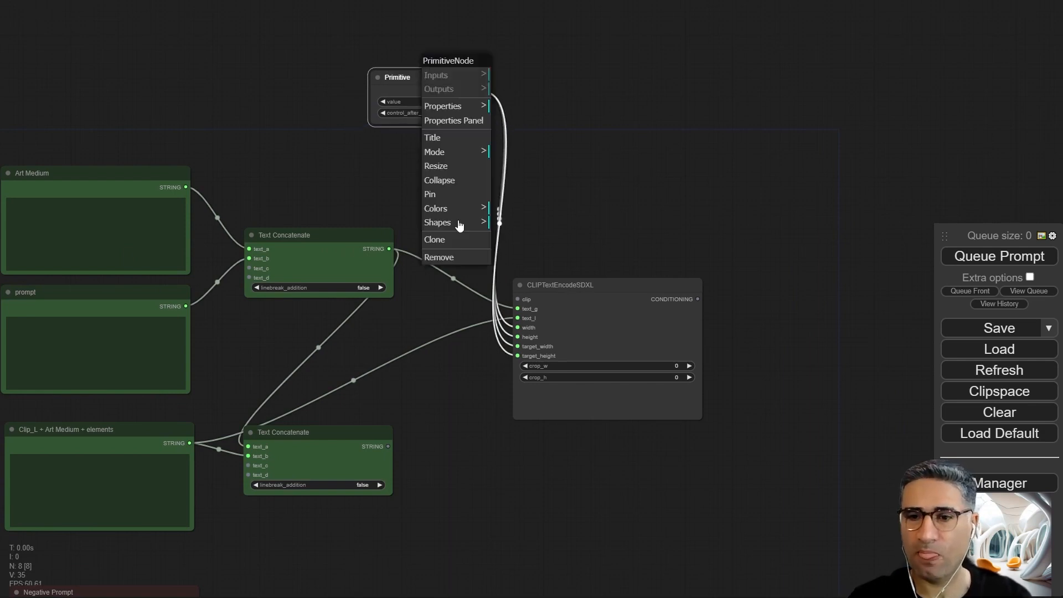
pyautogui.click(429, 208)
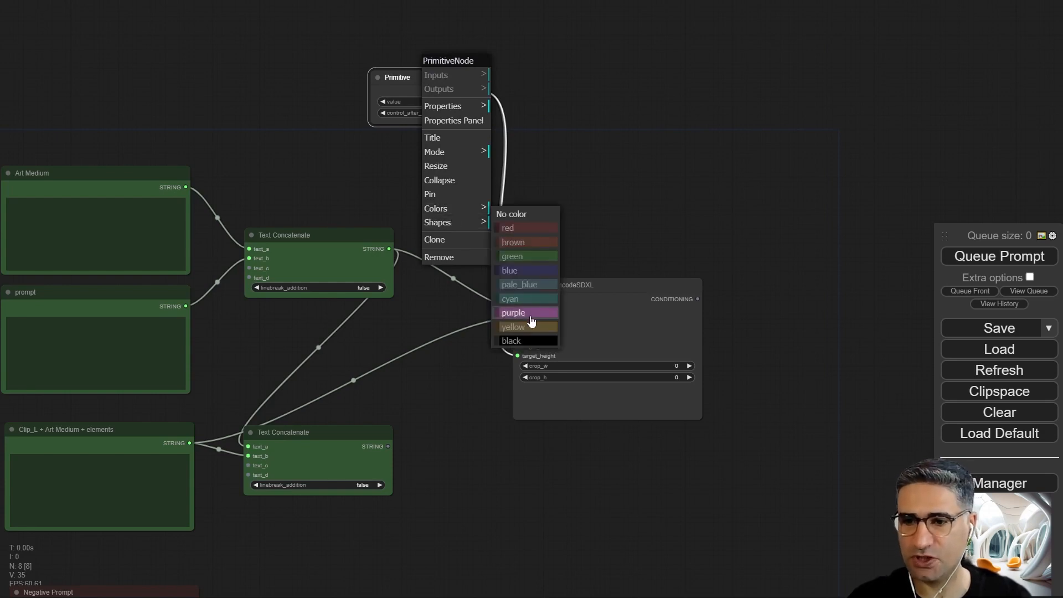
pyautogui.click(529, 314)
pyautogui.scroll(5, 413, 77)
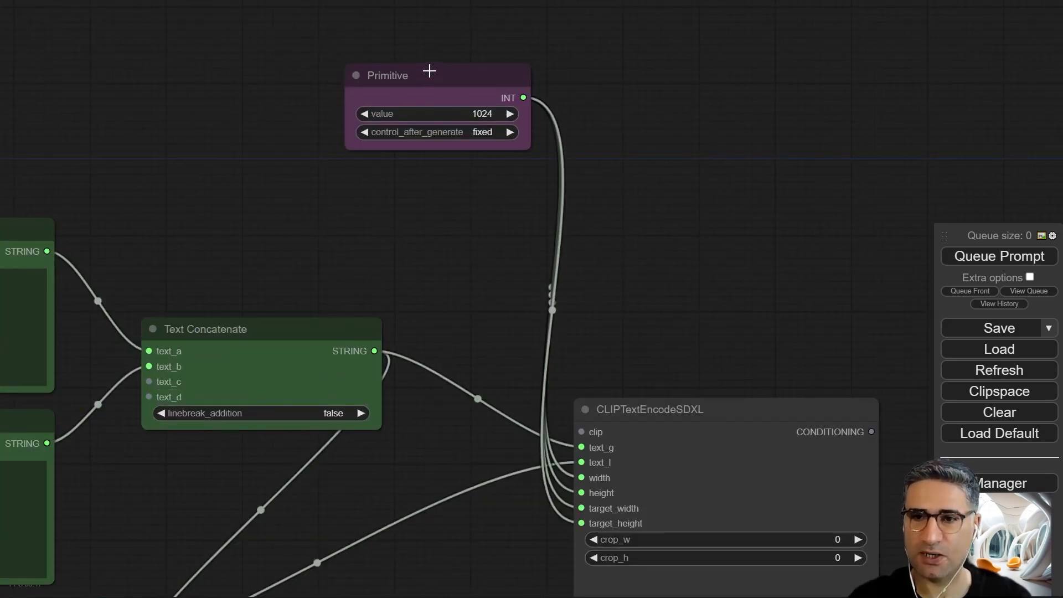
pyautogui.rightClick(429, 72)
pyautogui.click(437, 205)
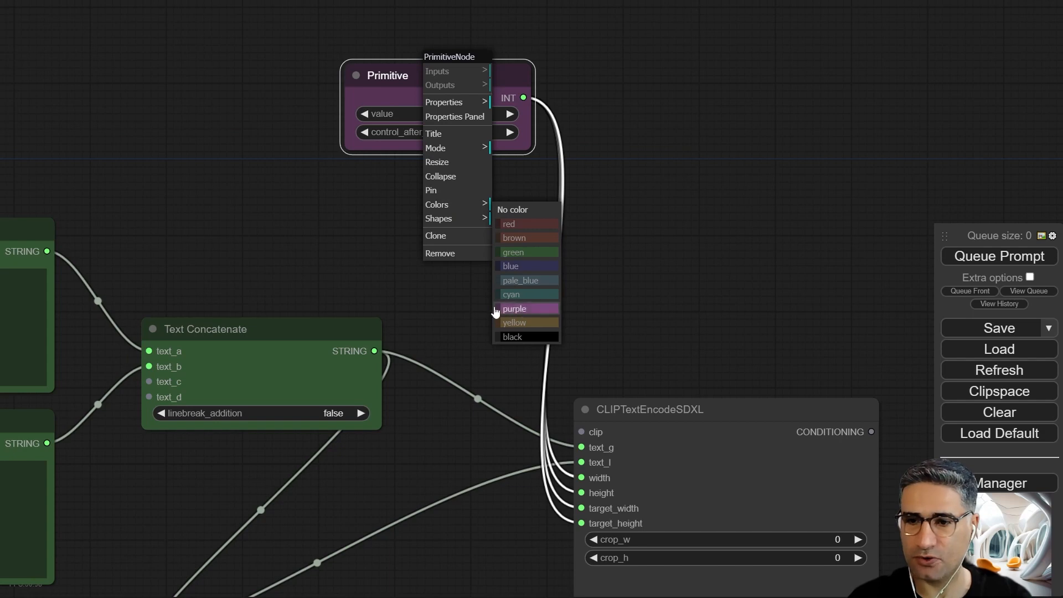
pyautogui.click(528, 308)
# Move the CLIPTextEncodeSDXL node slightly lower to leave more space between it and the Primitive node.
pyautogui.moveTo(456, 301); pyautogui.dragTo(285, 96)
pyautogui.moveTo(380, 358); pyautogui.dragTo(274, 366)
pyautogui.scroll(-4, 304, 375)
pyautogui.moveTo(437, 260); pyautogui.dragTo(402, 253)
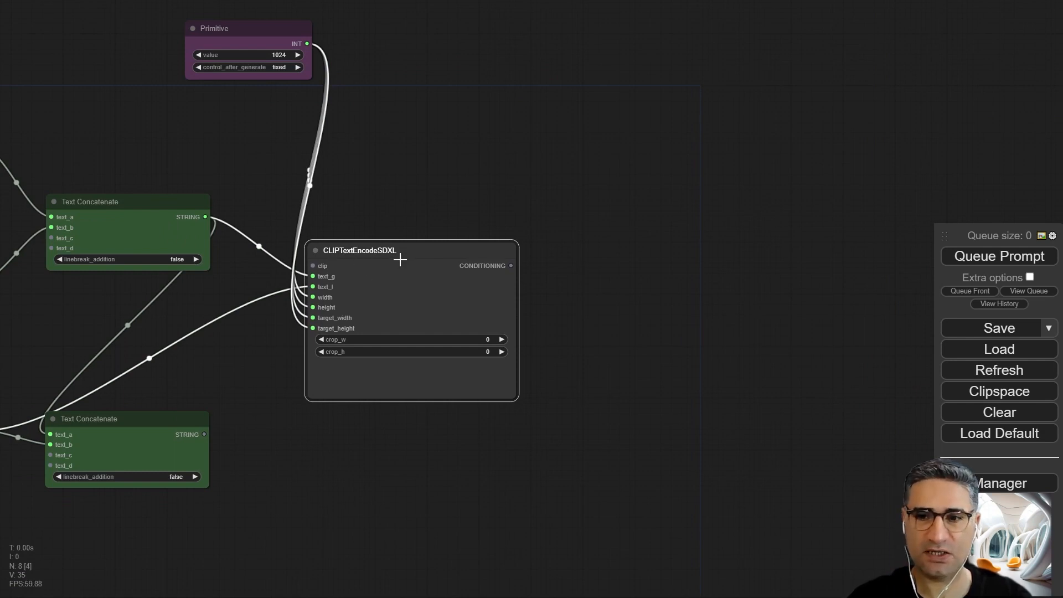
pyautogui.moveTo(398, 257); pyautogui.dragTo(398, 280)
pyautogui.moveTo(410, 213); pyautogui.dragTo(390, 164)
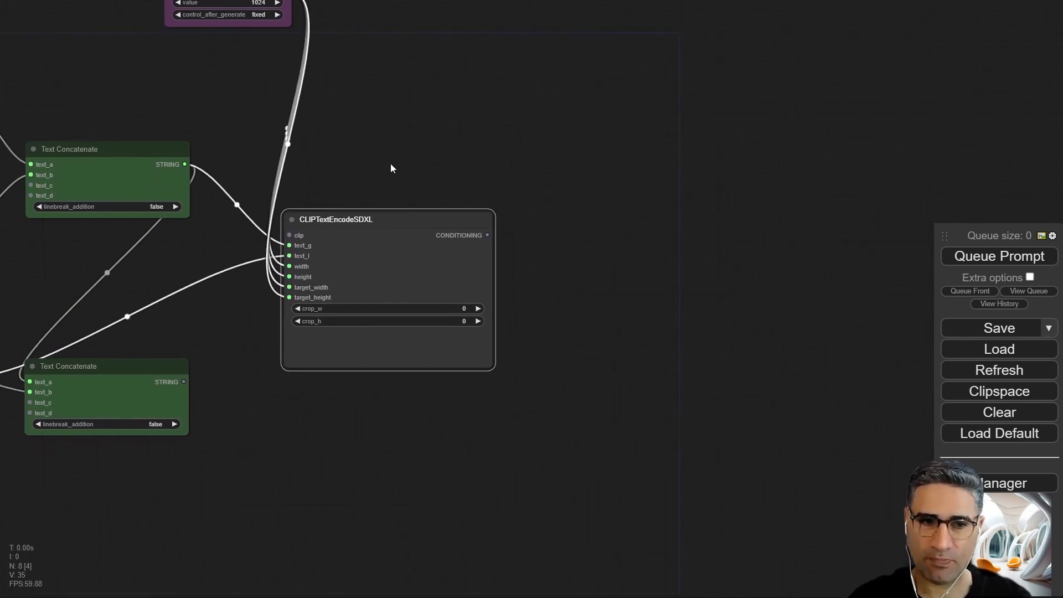
pyautogui.moveTo(396, 224); pyautogui.dragTo(395, 230)
# Add a CheckpointLoaderSimple node and place it just above the CLIPTextEncodeSDXL node.
pyautogui.moveTo(398, 152); pyautogui.dragTo(311, 162)
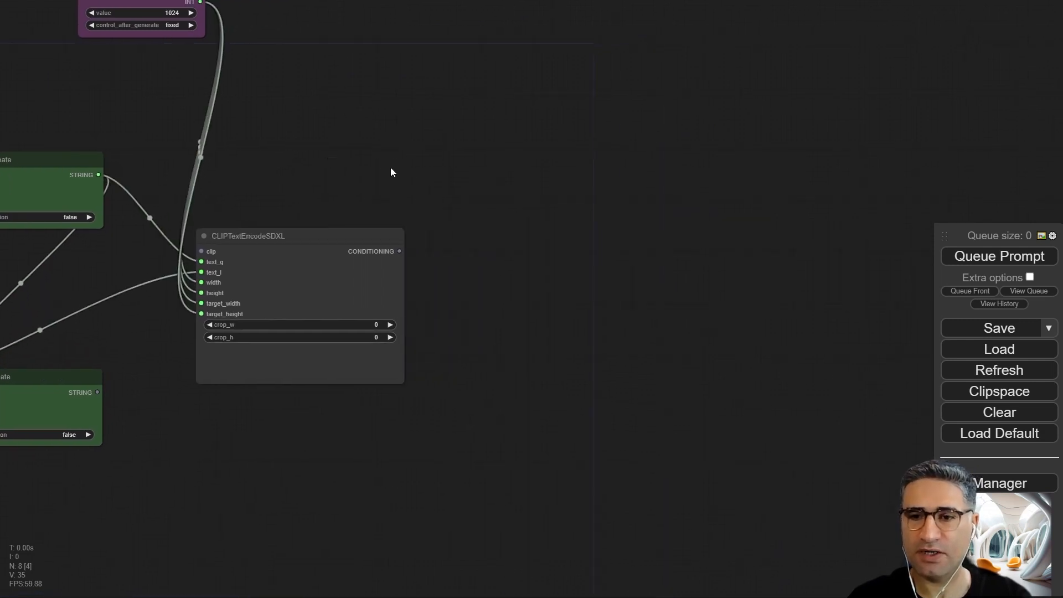
pyautogui.doubleClick(386, 168)
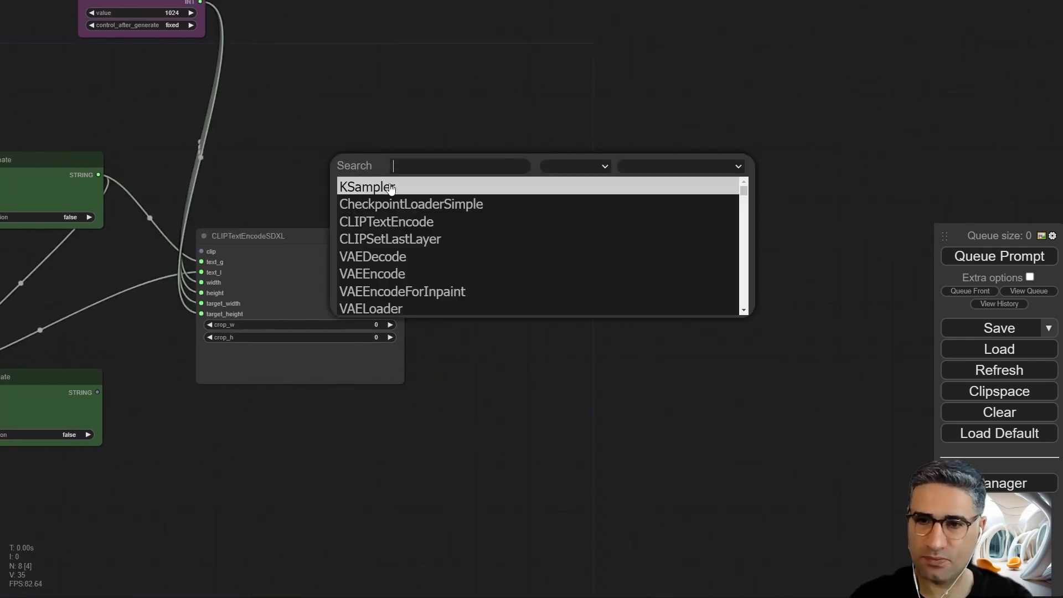
pyautogui.click(358, 206)
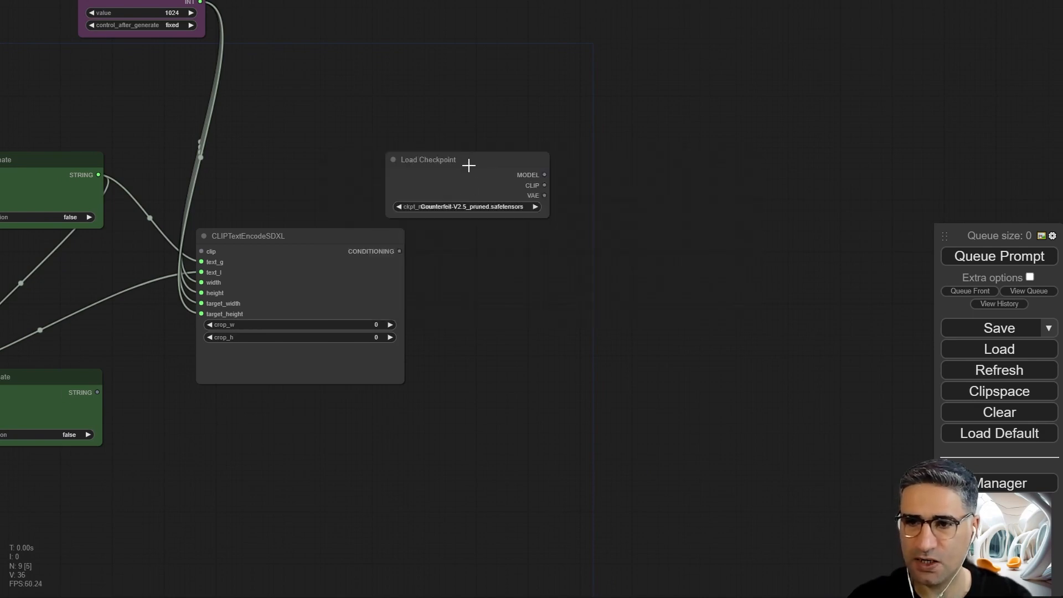
pyautogui.moveTo(468, 165); pyautogui.dragTo(355, 135)
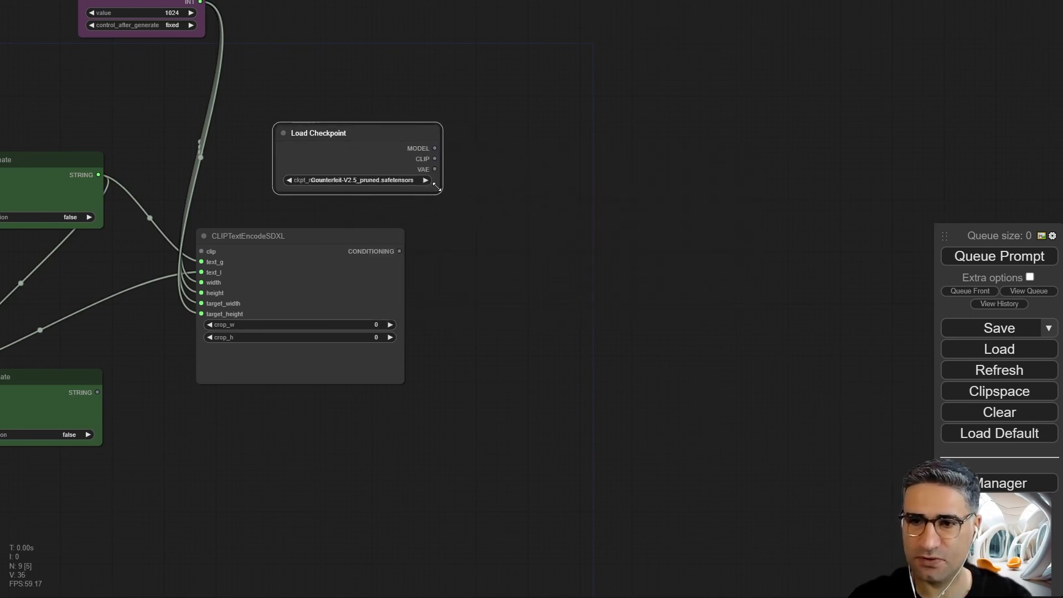
# Widen the Load Checkpoint node and select sdxl_base_pruned_no-ema.safetensors as its checkpoint.
pyautogui.moveTo(436, 188); pyautogui.dragTo(482, 190)
pyautogui.moveTo(408, 140); pyautogui.dragTo(365, 136)
pyautogui.scroll(5, 373, 167)
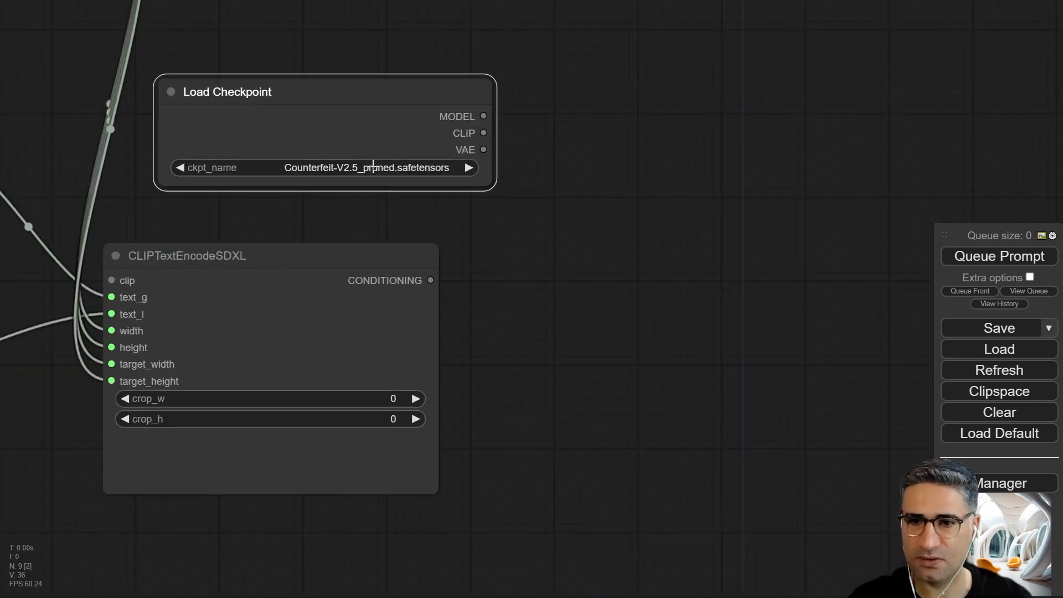
pyautogui.click(373, 167)
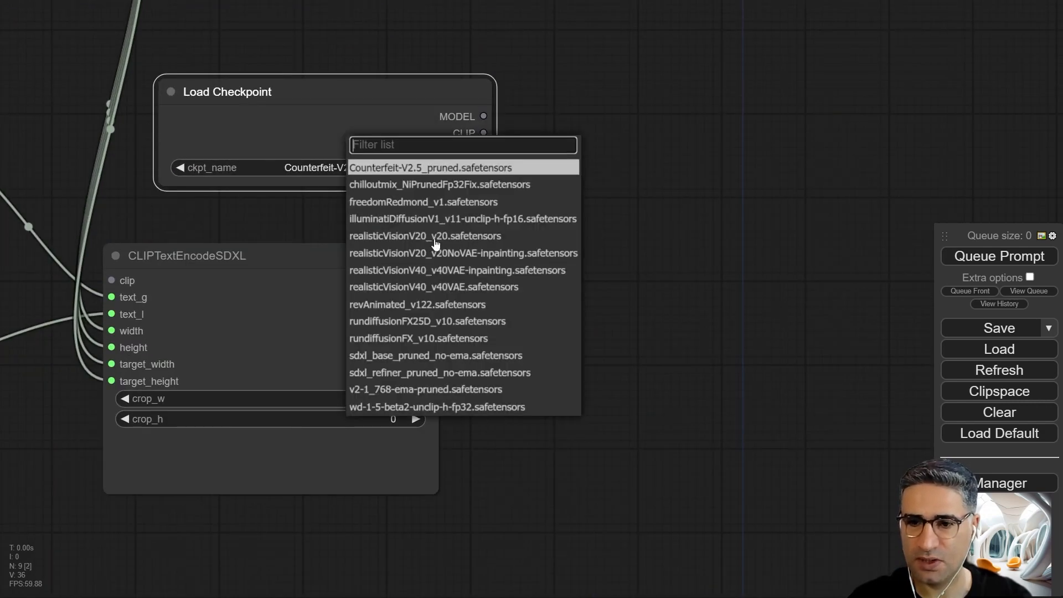
pyautogui.click(361, 357)
# Align the Load Checkpoint node directly above the CLIPTextEncodeSDXL node.
pyautogui.moveTo(336, 127); pyautogui.dragTo(282, 169)
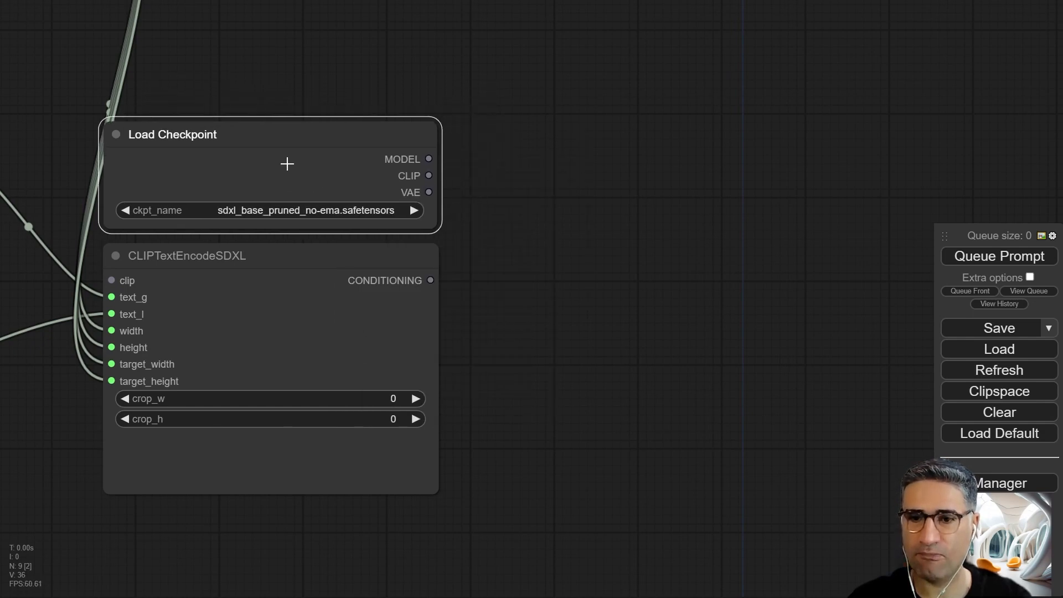
pyautogui.click(433, 94)
pyautogui.moveTo(333, 89); pyautogui.dragTo(298, 78)
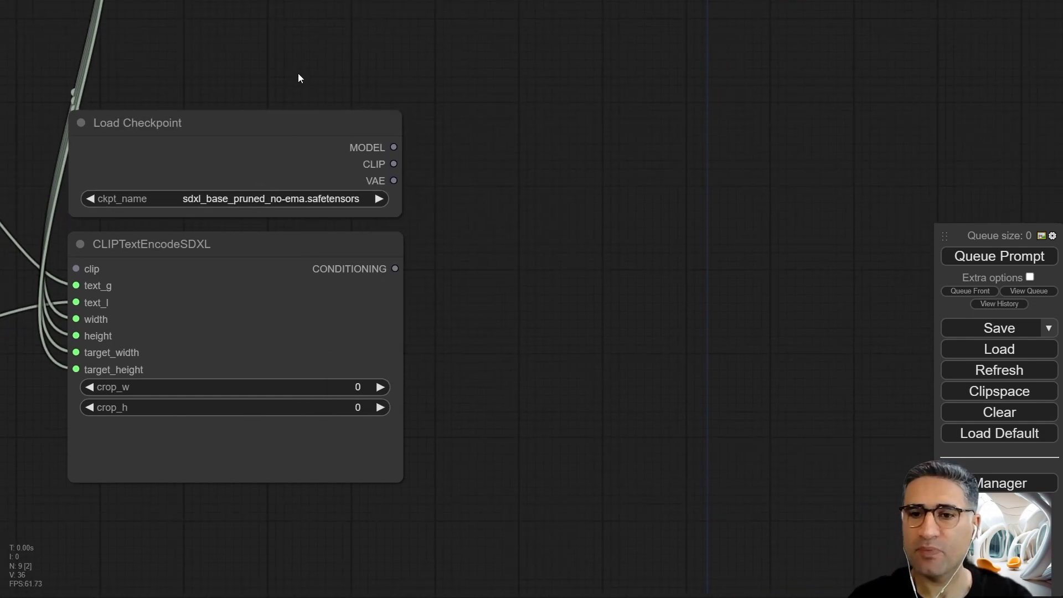
# Add a KSampler (Advanced) node and place it to the right of the Load Checkpoint node.
pyautogui.scroll(-2, 471, 186)
pyautogui.scroll(2, 498, 269)
pyautogui.scroll(-3, 500, 267)
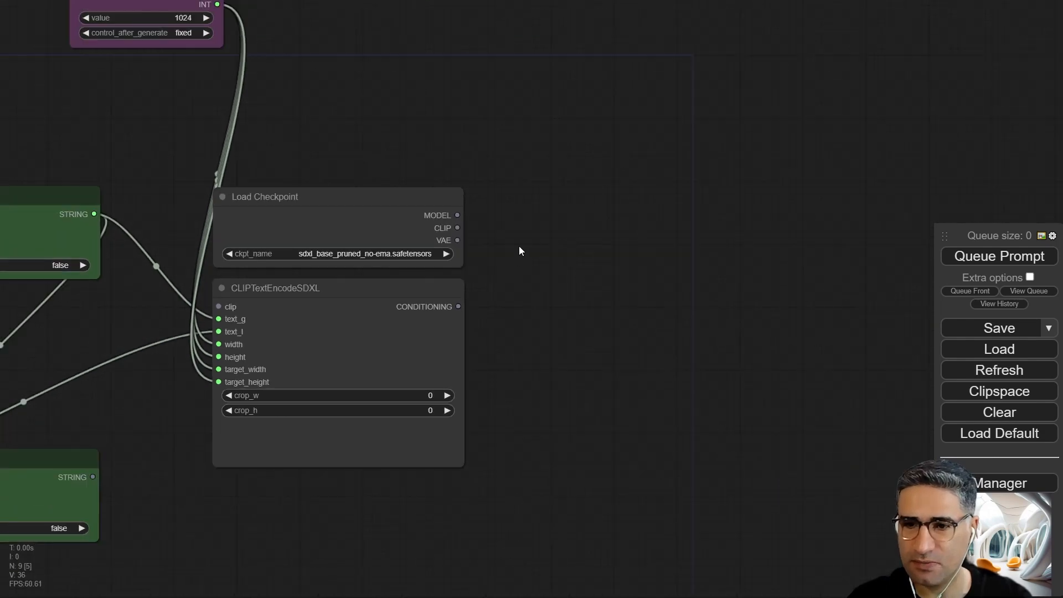
pyautogui.moveTo(505, 236); pyautogui.dragTo(370, 211)
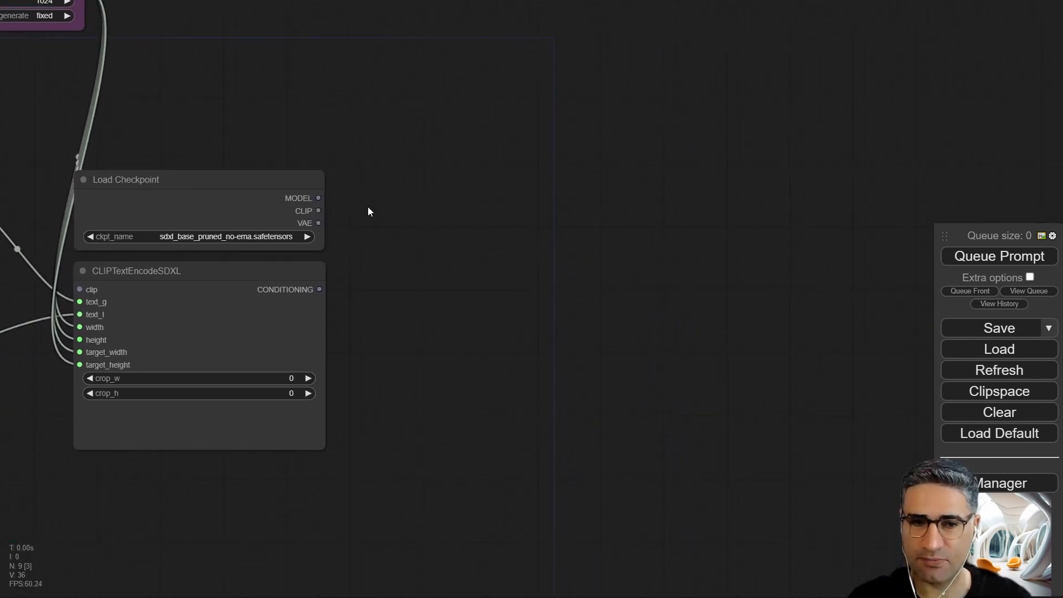
pyautogui.rightClick(371, 202)
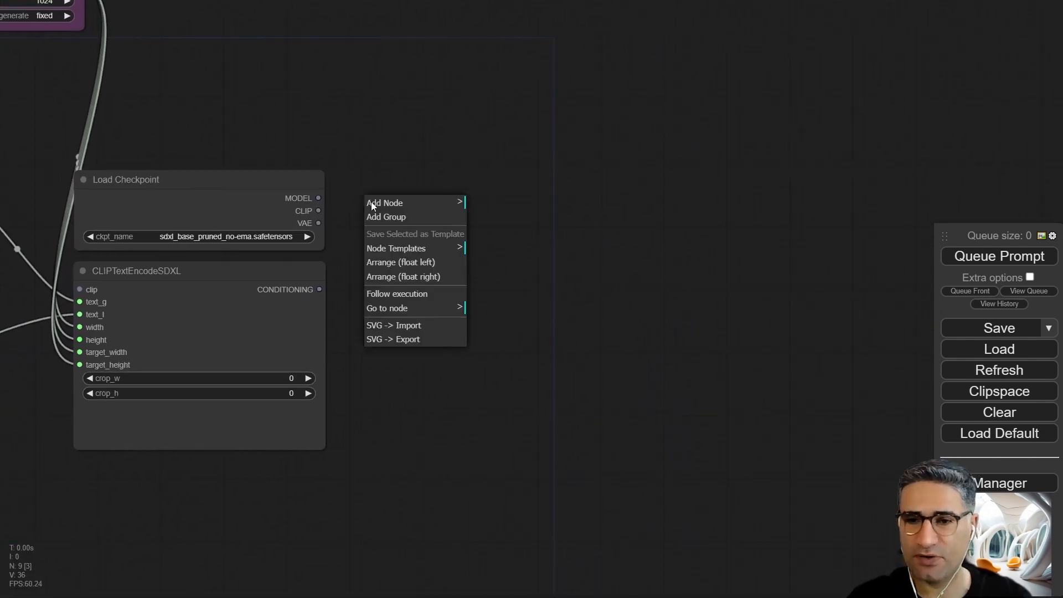
pyautogui.rightClick(388, 178)
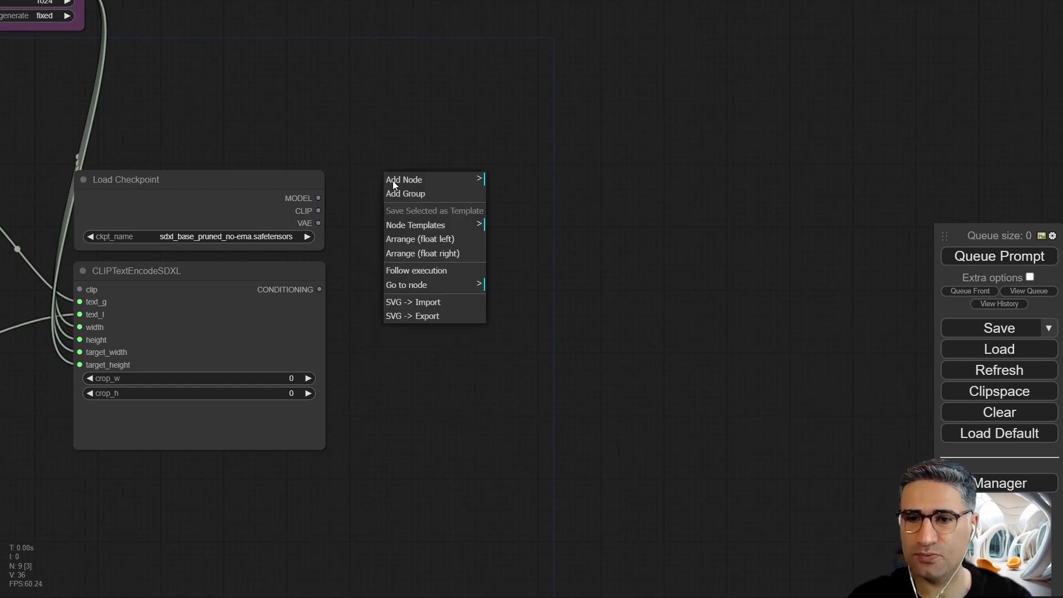
pyautogui.rightClick(403, 170)
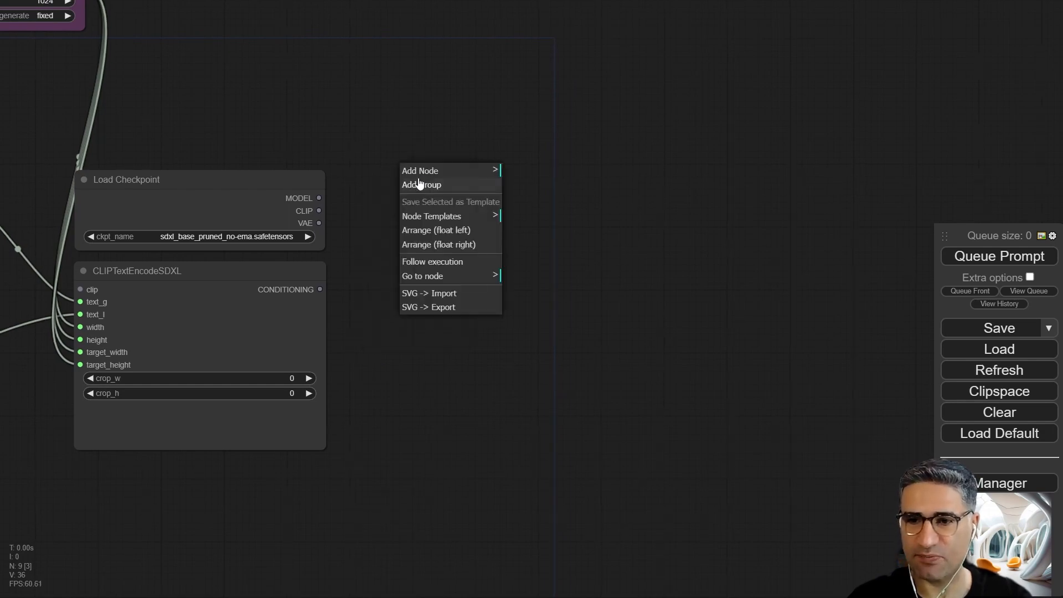
pyautogui.click(421, 171)
pyautogui.click(550, 176)
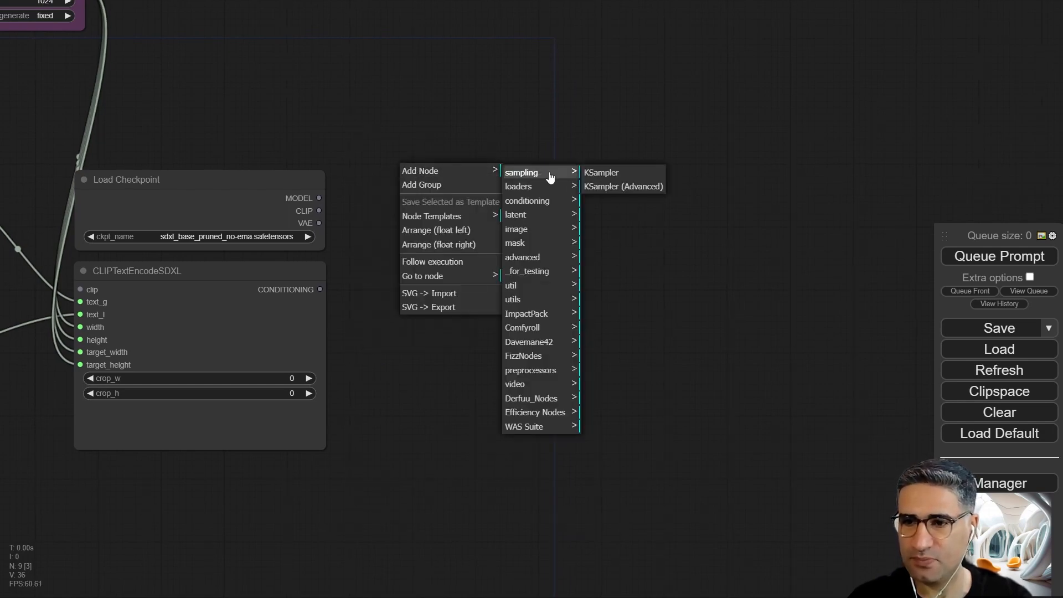
pyautogui.click(623, 187)
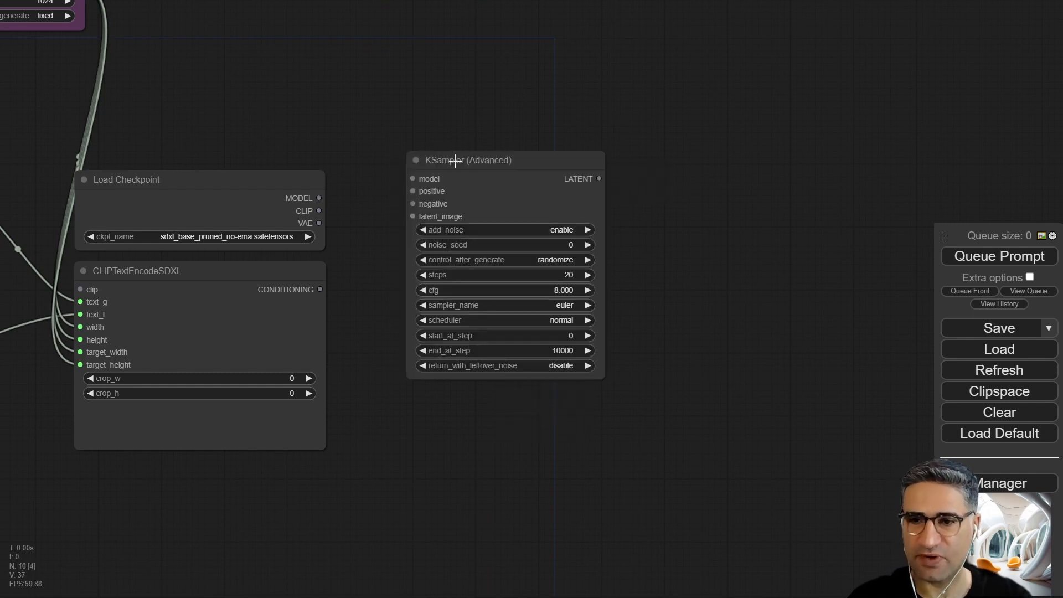
pyautogui.moveTo(459, 161)
pyautogui.mouseDown()
pyautogui.moveTo(459, 179)
pyautogui.moveTo(449, 176)
pyautogui.mouseUp()
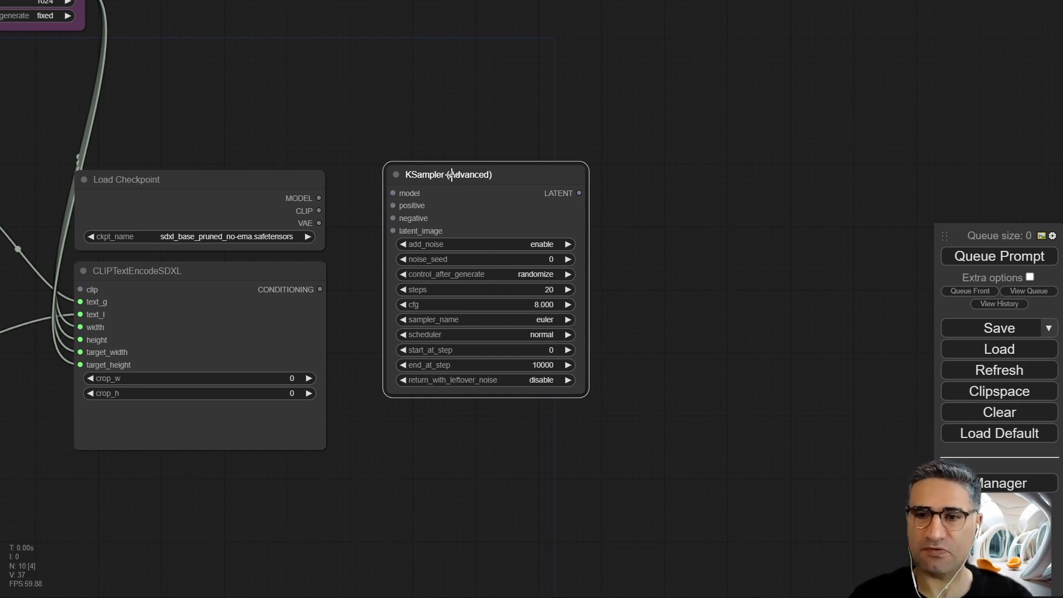
# Connect the Load Checkpoint node's MODEL output to the KSampler's model input and its CLIP output to the CLIPTextEncodeSDXL node's clip input.
pyautogui.scroll(4, 270, 104)
pyautogui.moveTo(296, 211); pyautogui.dragTo(410, 185)
pyautogui.scroll(-3, 292, 142)
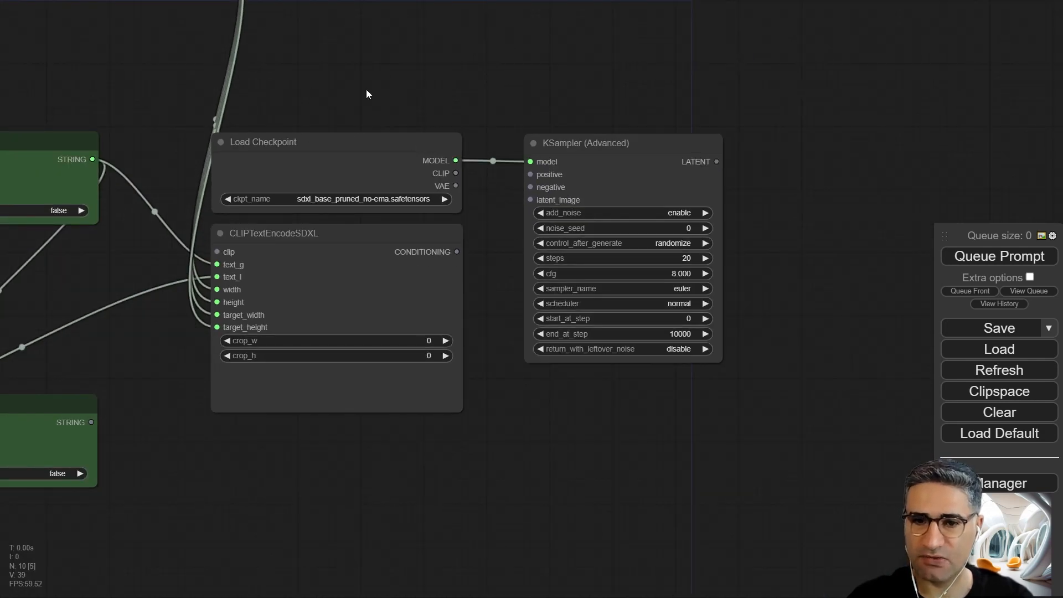
pyautogui.moveTo(367, 91); pyautogui.dragTo(659, 52)
pyautogui.scroll(-2, 548, 128)
pyautogui.moveTo(421, 212); pyautogui.dragTo(300, 253)
pyautogui.scroll(4, 586, 180)
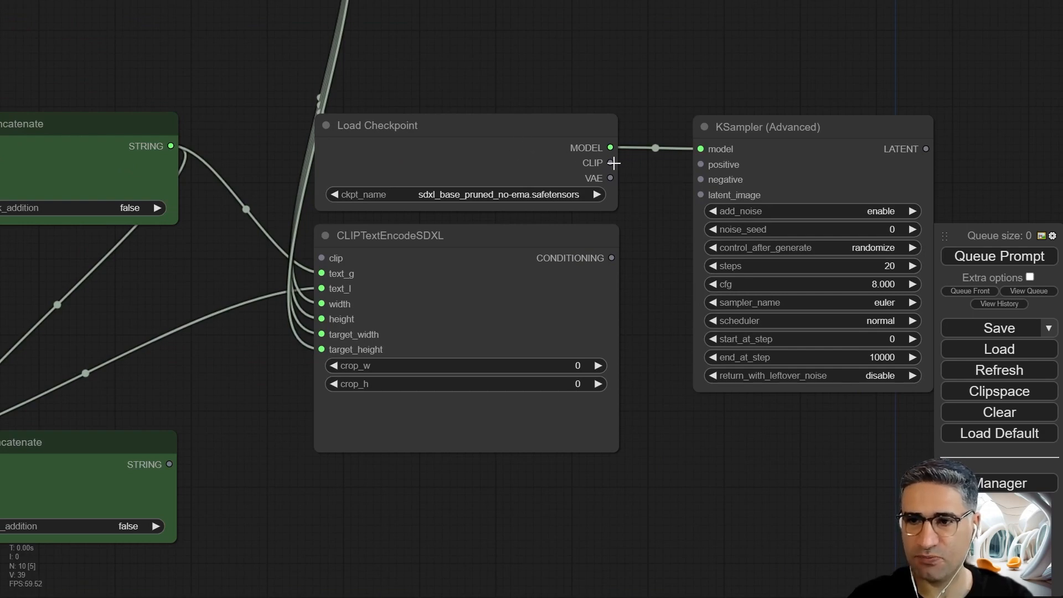
pyautogui.moveTo(614, 162); pyautogui.dragTo(322, 258)
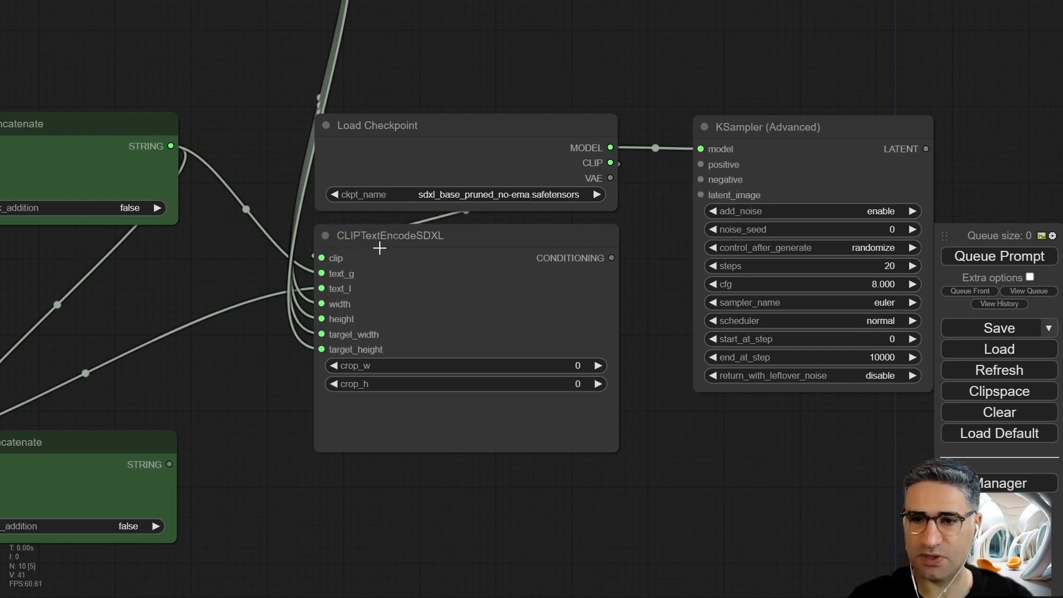
# Connect the CLIPTextEncodeSDXL node's CONDITIONING output to the KSampler's positive input.
pyautogui.moveTo(653, 283); pyautogui.dragTo(404, 343)
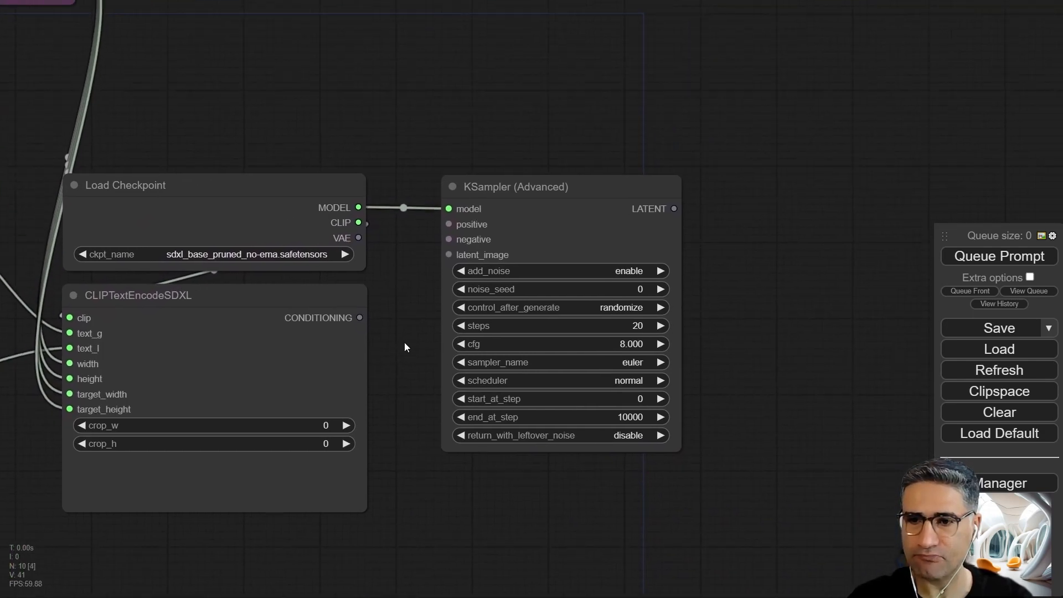
pyautogui.click(326, 296)
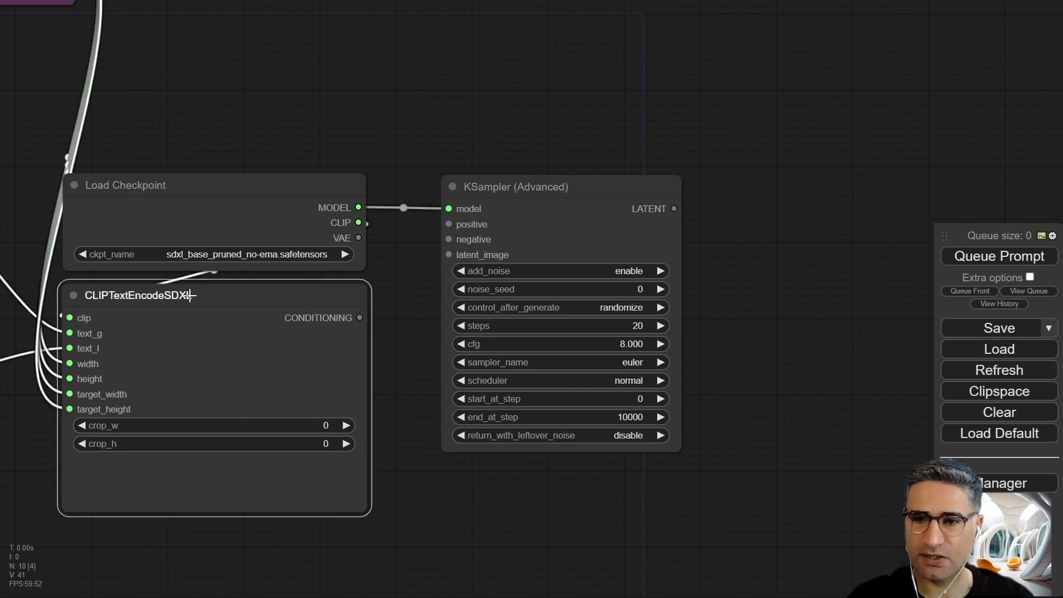
pyautogui.moveTo(362, 318); pyautogui.dragTo(450, 226)
# Add a Reroute node fed by the red text node's STRING output, placed below the CLIPTextEncodeSDXL node.
pyautogui.moveTo(391, 374); pyautogui.dragTo(544, 176)
pyautogui.scroll(-5, 399, 256)
pyautogui.moveTo(485, 335); pyautogui.dragTo(958, 175)
pyautogui.moveTo(519, 304); pyautogui.dragTo(530, 397)
pyautogui.click(713, 419)
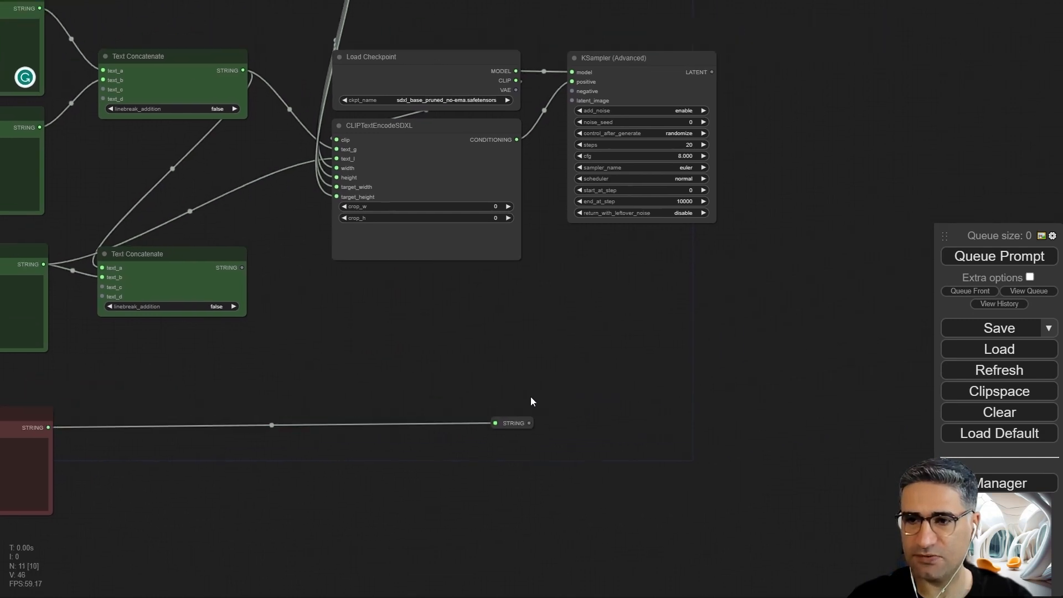
# Adjust the Reroute node's position slightly and color it red.
pyautogui.moveTo(512, 426); pyautogui.dragTo(518, 427)
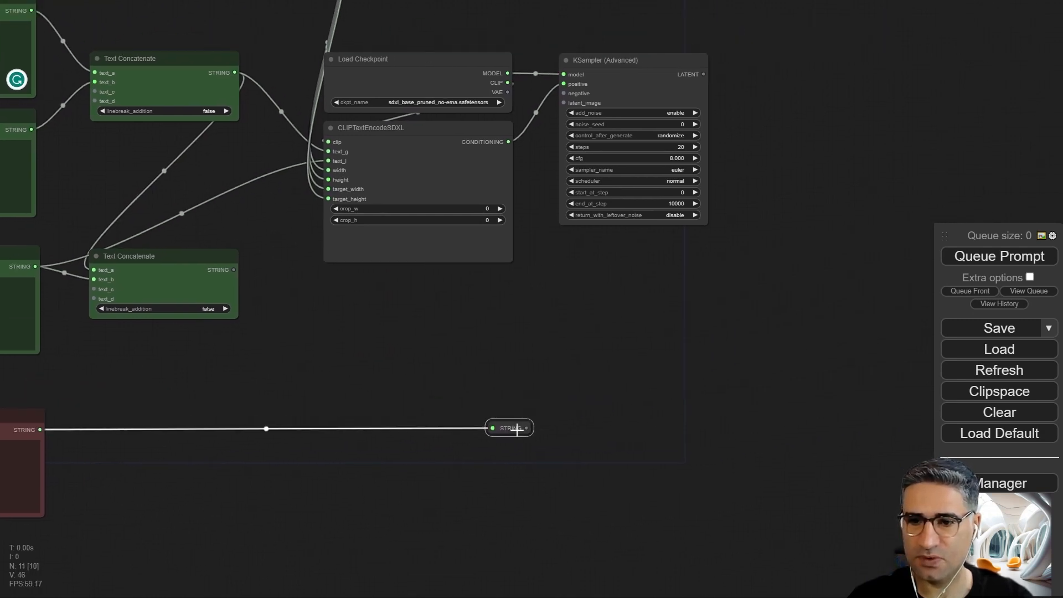
pyautogui.rightClick(516, 427)
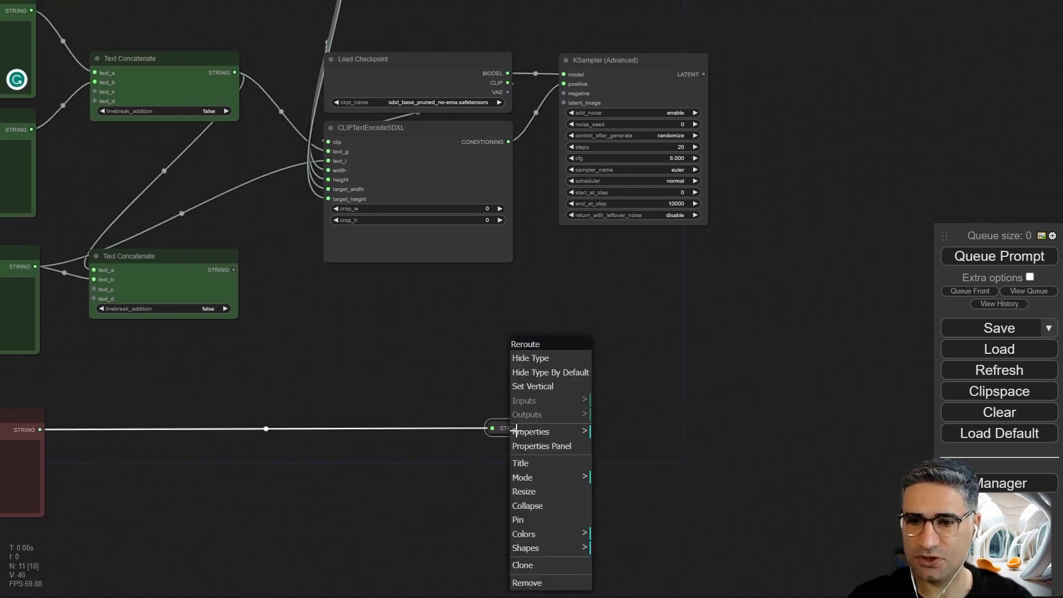
pyautogui.click(540, 535)
pyautogui.click(619, 470)
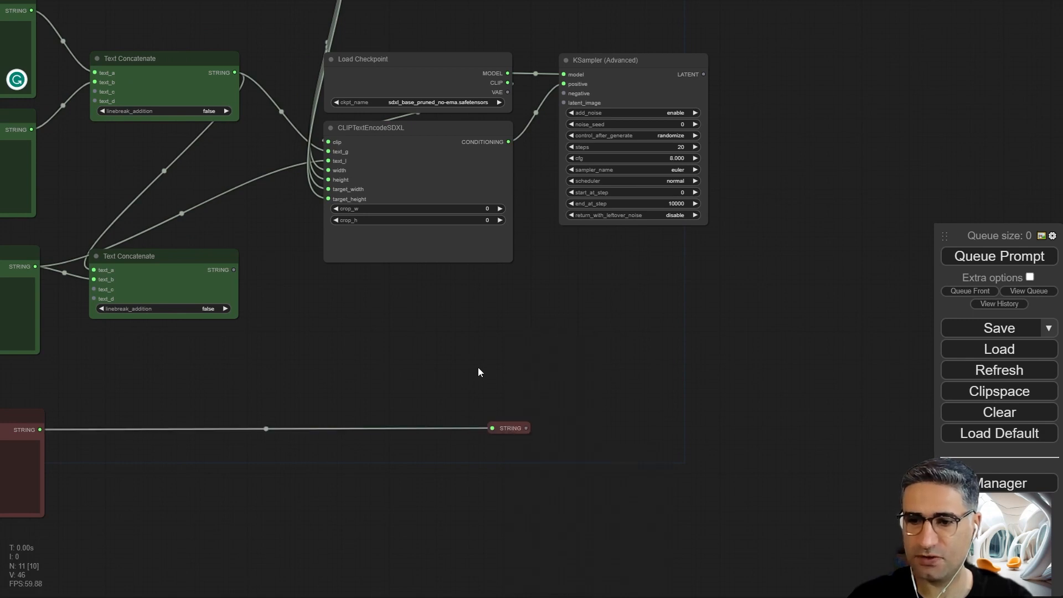
pyautogui.moveTo(514, 381); pyautogui.dragTo(450, 452)
pyautogui.moveTo(463, 499); pyautogui.dragTo(453, 344)
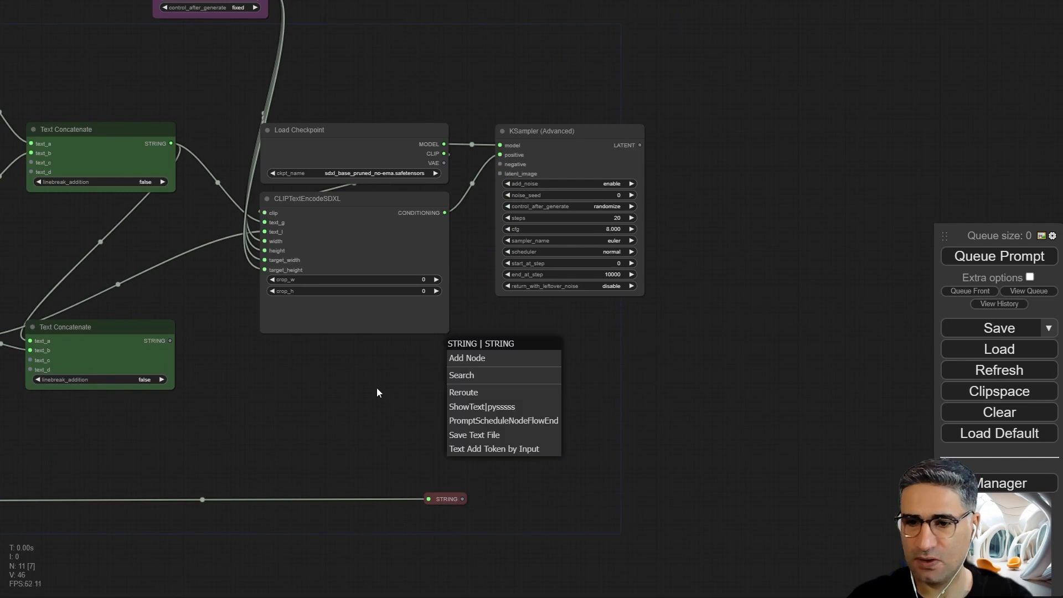
pyautogui.click(402, 395)
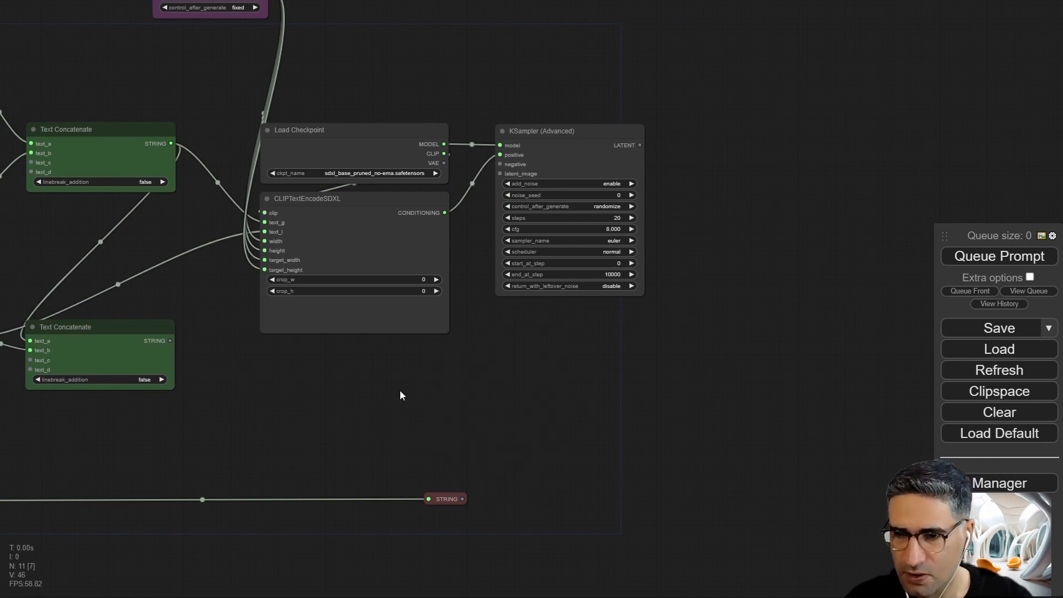
# Add a CLIP Text Encode (Prompt) node and place it above the red Reroute node, below the KSampler.
pyautogui.scroll(2, 465, 349)
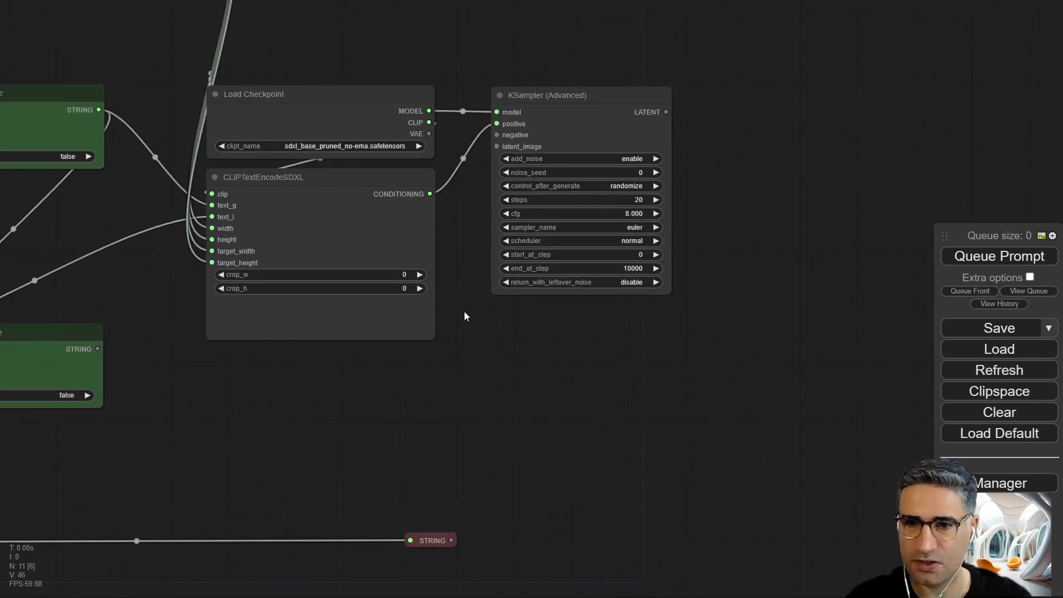
pyautogui.doubleClick(464, 312)
pyautogui.click(490, 365)
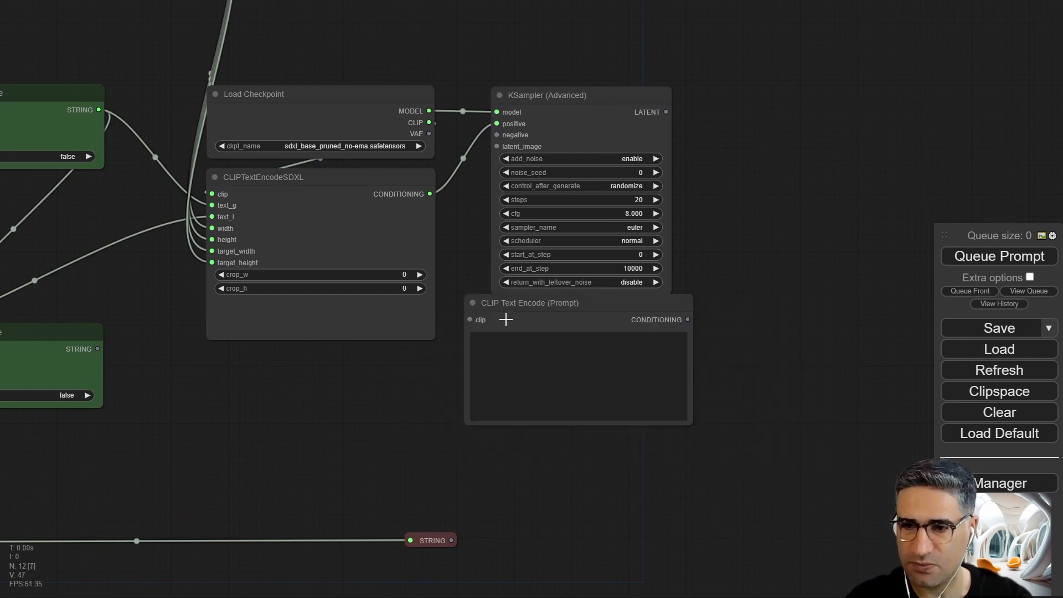
pyautogui.moveTo(506, 320); pyautogui.dragTo(435, 371)
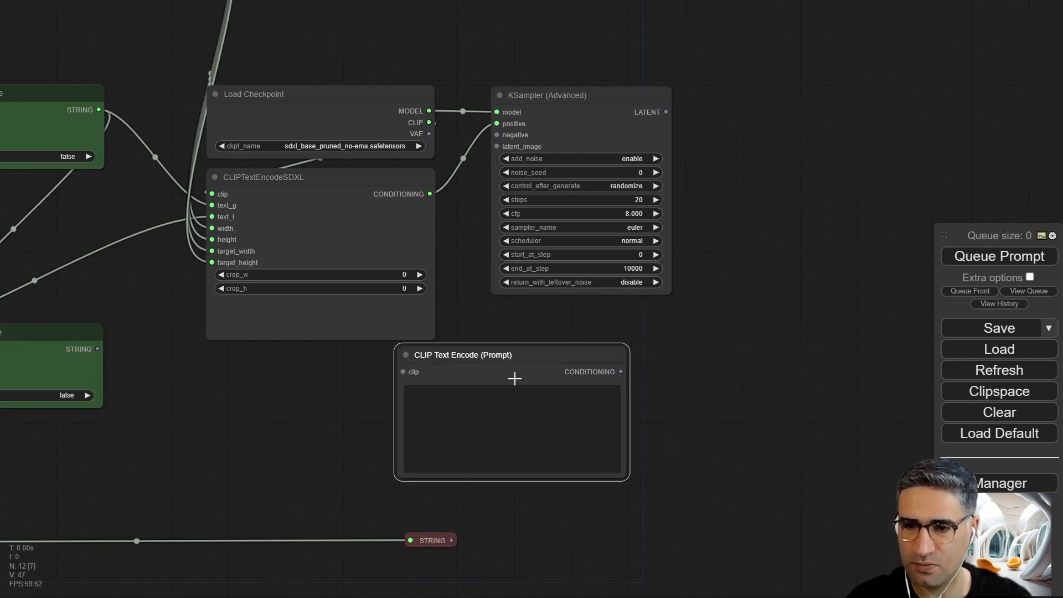
pyautogui.moveTo(473, 353); pyautogui.dragTo(489, 345)
# Convert the CLIP Text Encode (Prompt) node's text to an input and feed it from the red Reroute node.
pyautogui.rightClick(493, 346)
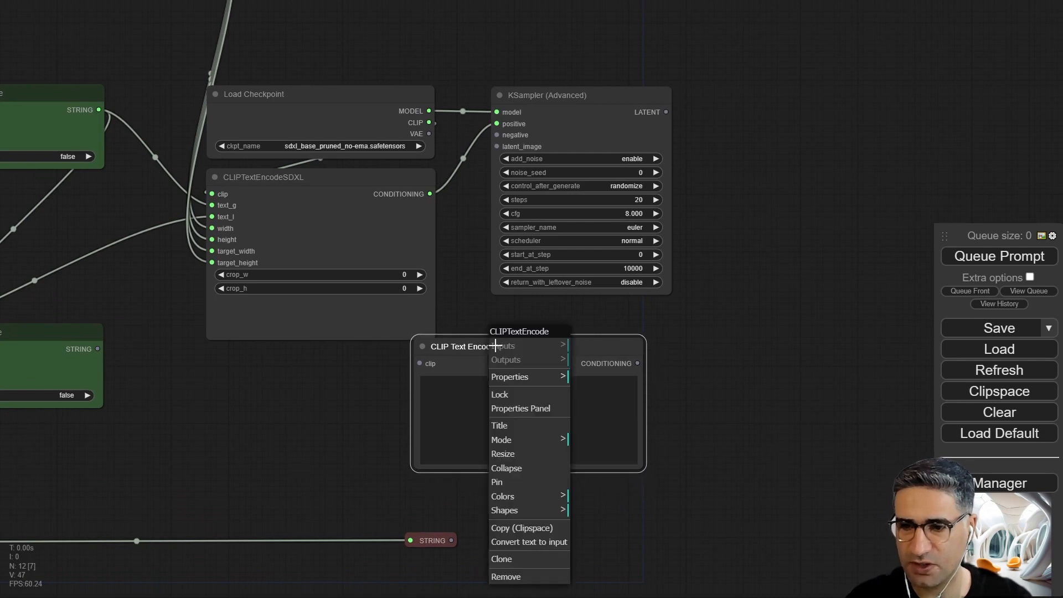
pyautogui.click(513, 543)
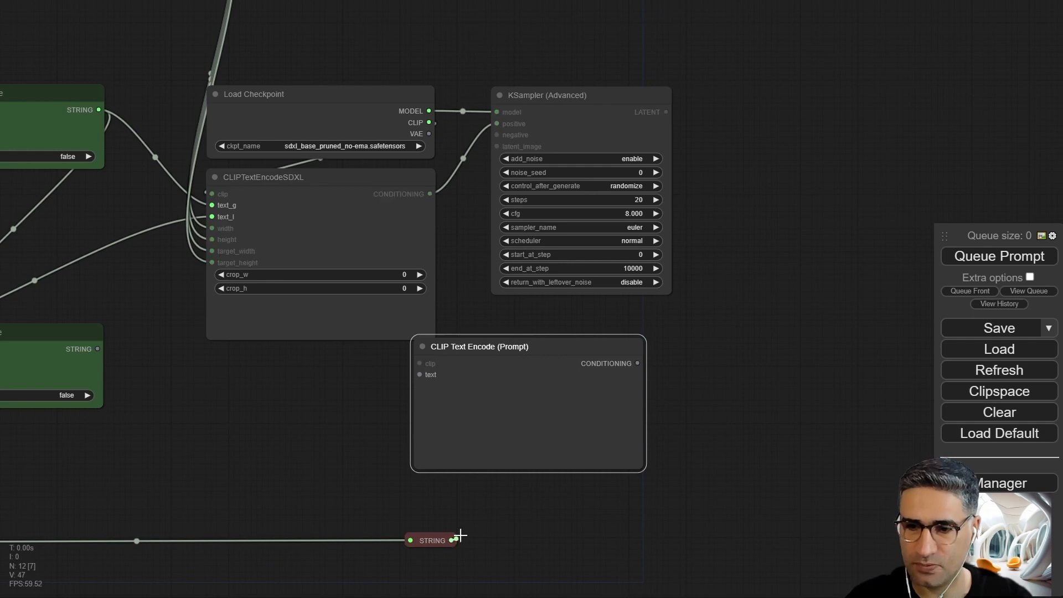
pyautogui.moveTo(453, 540); pyautogui.dragTo(418, 377)
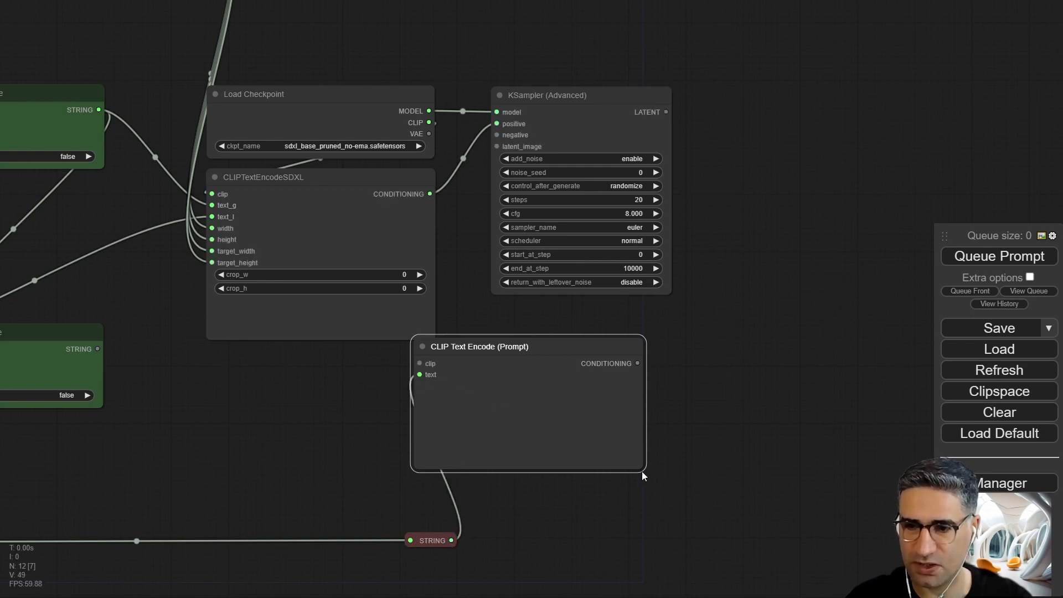
# Shrink the CLIP Text Encode (Prompt) node, color it red and move it slightly closer to the Reroute node.
pyautogui.moveTo(640, 467); pyautogui.dragTo(540, 387)
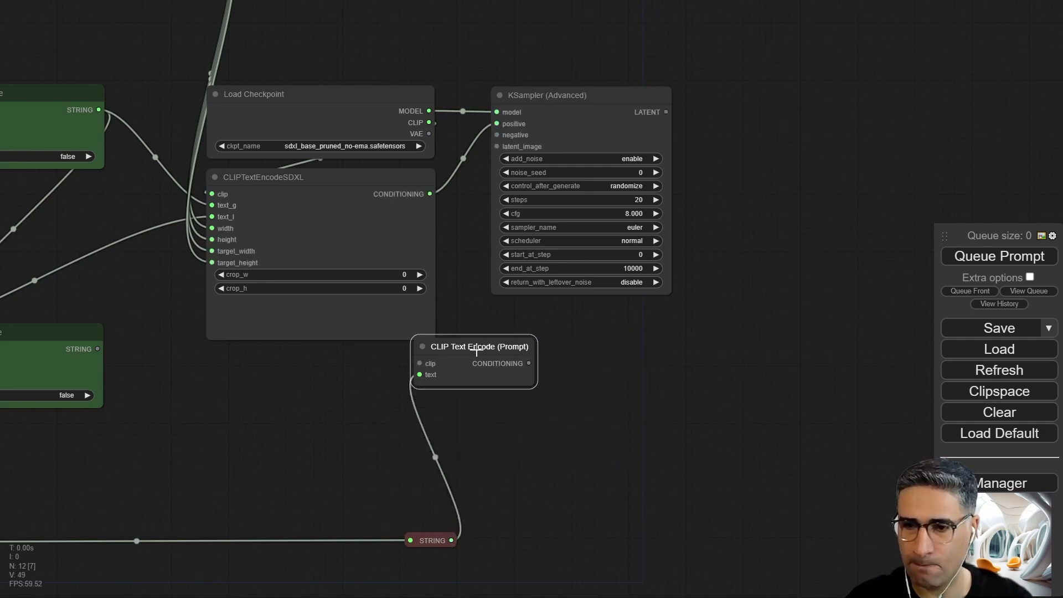
pyautogui.rightClick(466, 345)
pyautogui.click(524, 502)
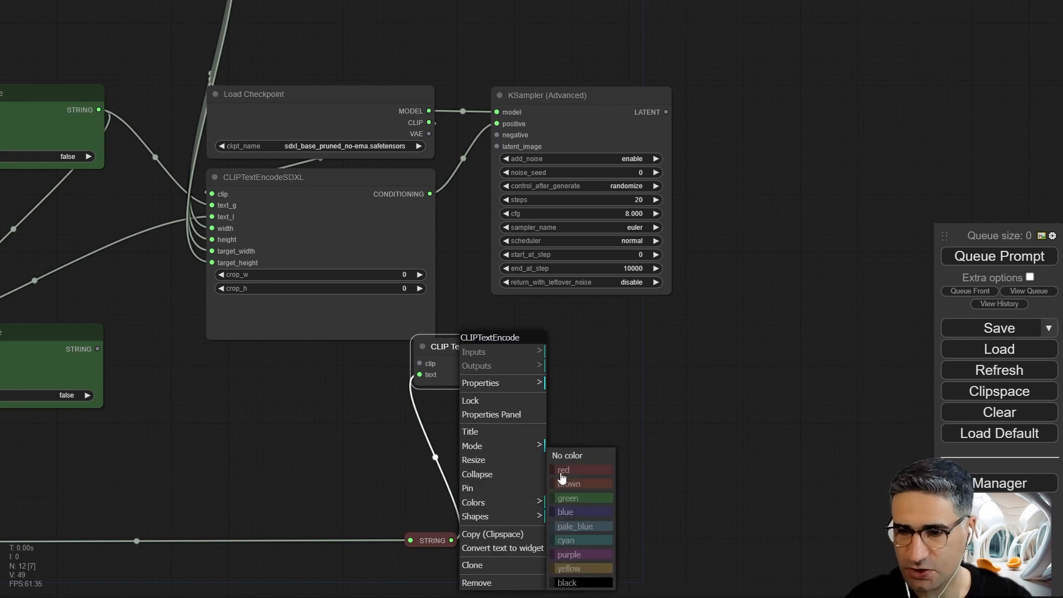
pyautogui.click(570, 469)
pyautogui.moveTo(498, 353); pyautogui.dragTo(466, 392)
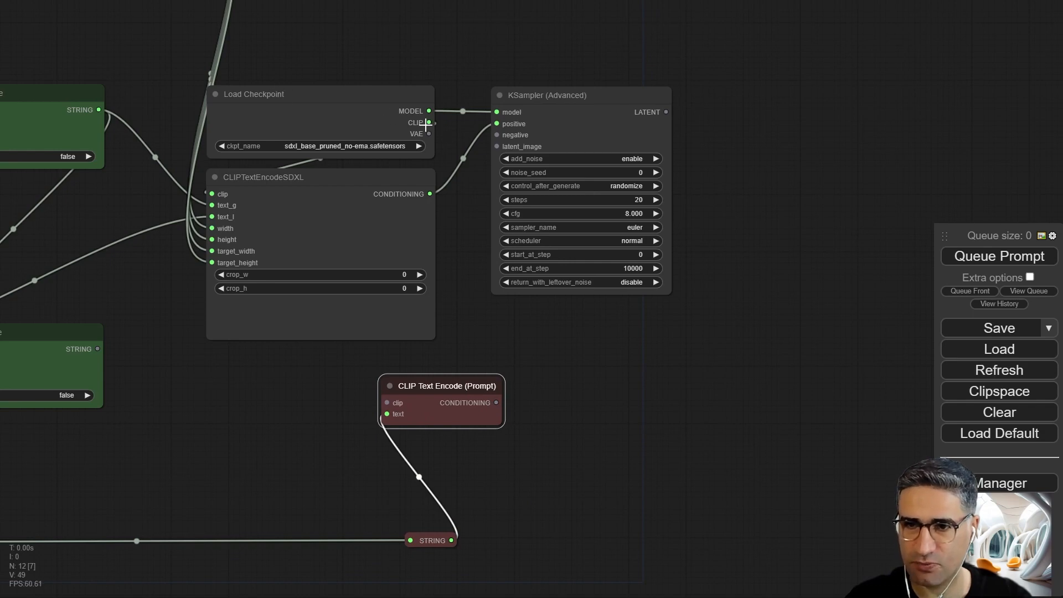
# Connect the checkpoint's CLIP output to the red CLIP Text Encode (Prompt) node, and that node's CONDITIONING output to the KSampler's negative input.
pyautogui.moveTo(428, 122); pyautogui.dragTo(388, 403)
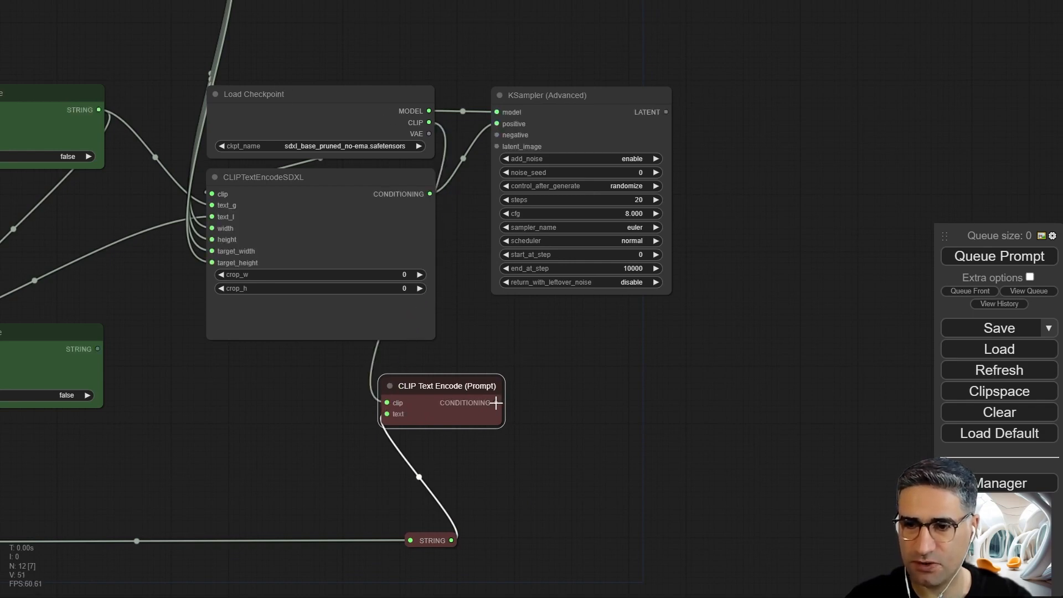
pyautogui.moveTo(496, 403); pyautogui.dragTo(494, 140)
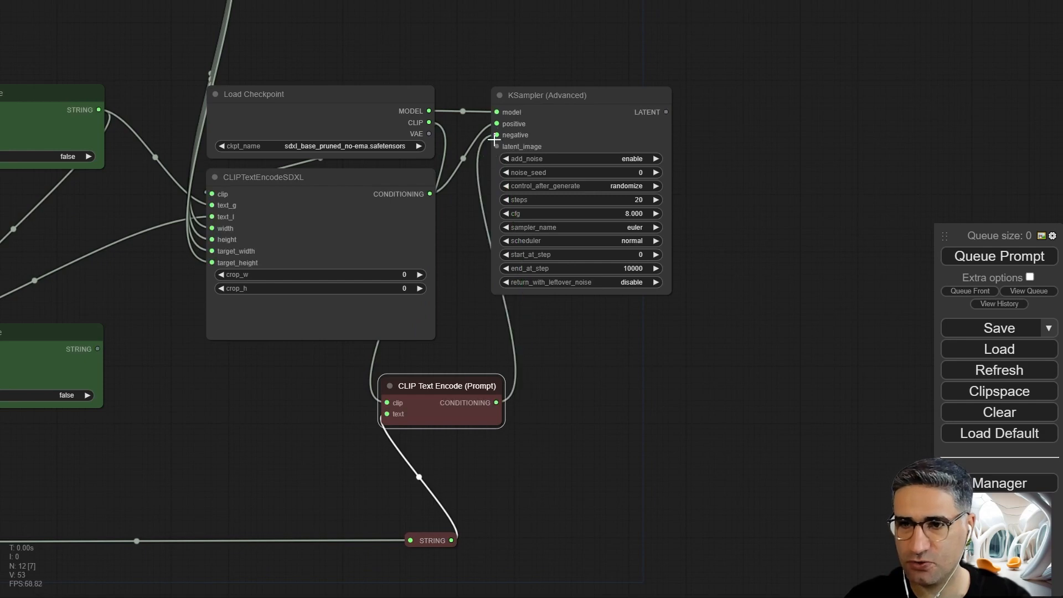
pyautogui.moveTo(443, 349); pyautogui.dragTo(446, 346)
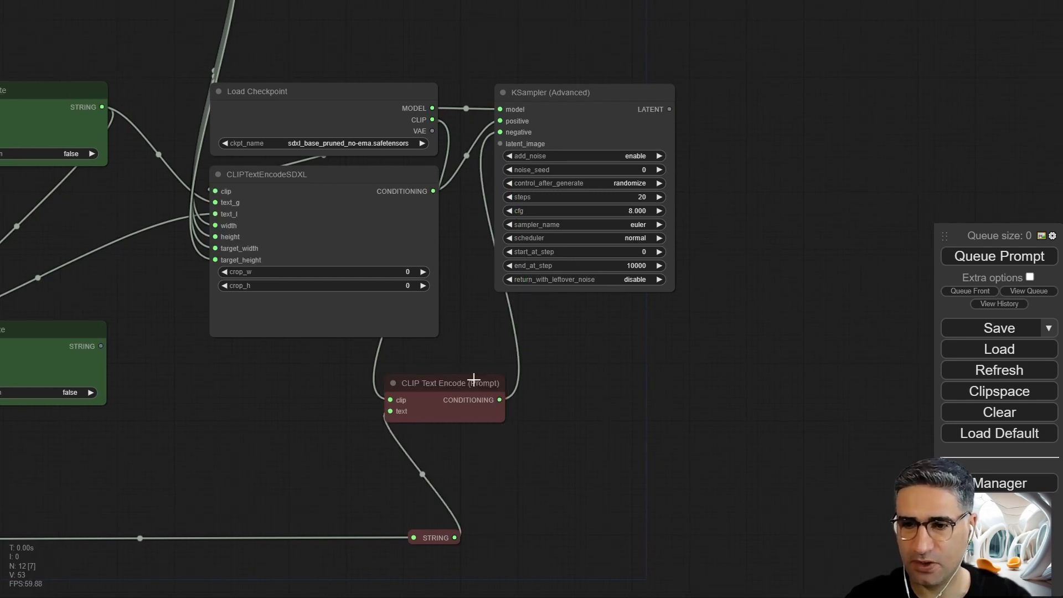
# Add an Empty Latent Image node connected to the KSampler (Advanced) node's latent_image input and place it above the Load Checkpoint node.
pyautogui.moveTo(474, 380); pyautogui.dragTo(446, 358)
pyautogui.moveTo(567, 341); pyautogui.dragTo(585, 445)
pyautogui.scroll(5, 533, 200)
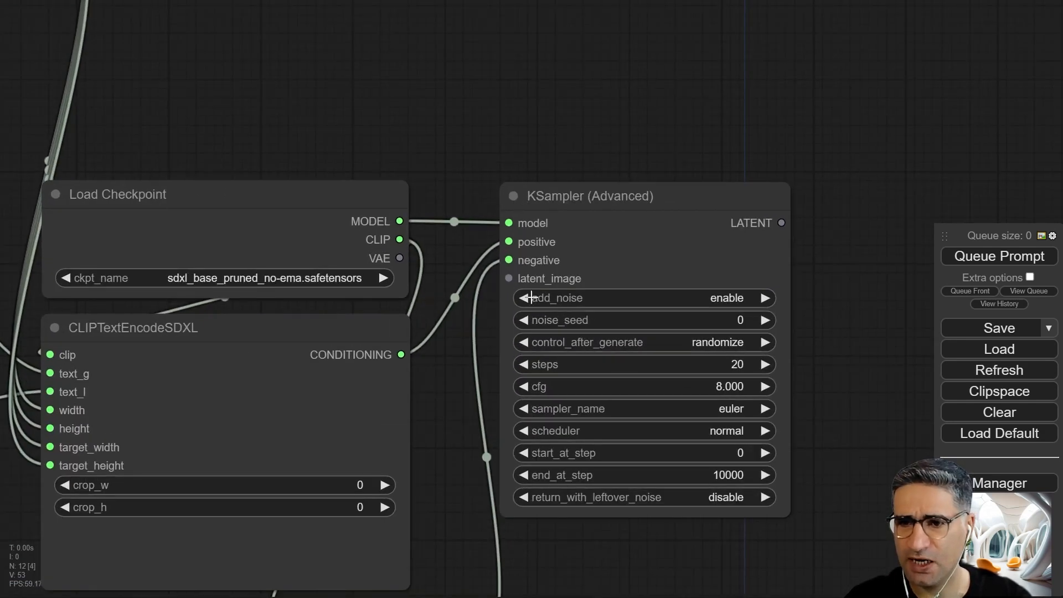
pyautogui.moveTo(509, 279); pyautogui.dragTo(381, 108)
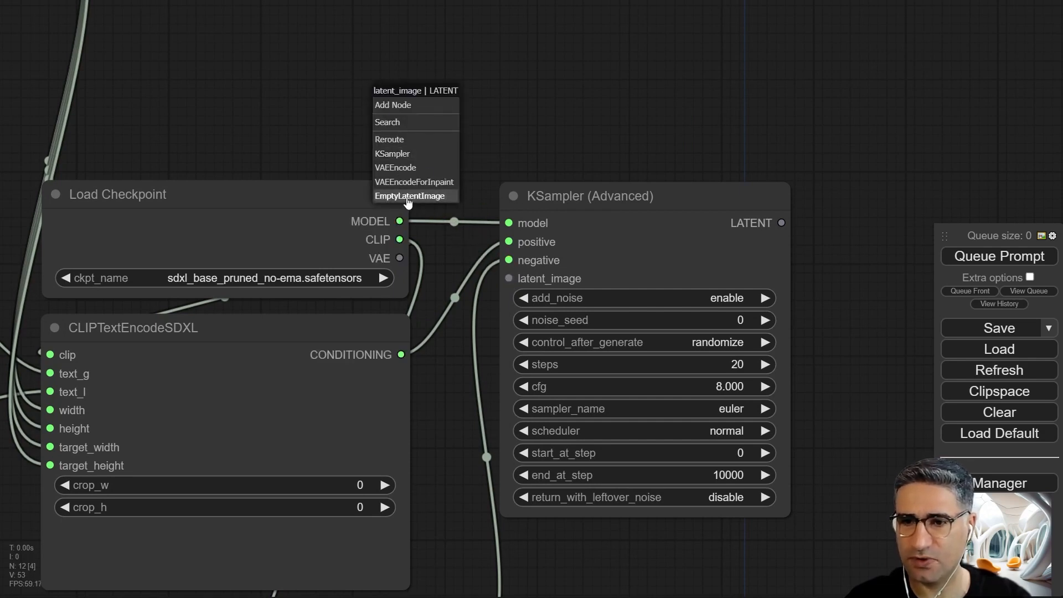
pyautogui.click(404, 197)
pyautogui.moveTo(502, 115); pyautogui.dragTo(277, 38)
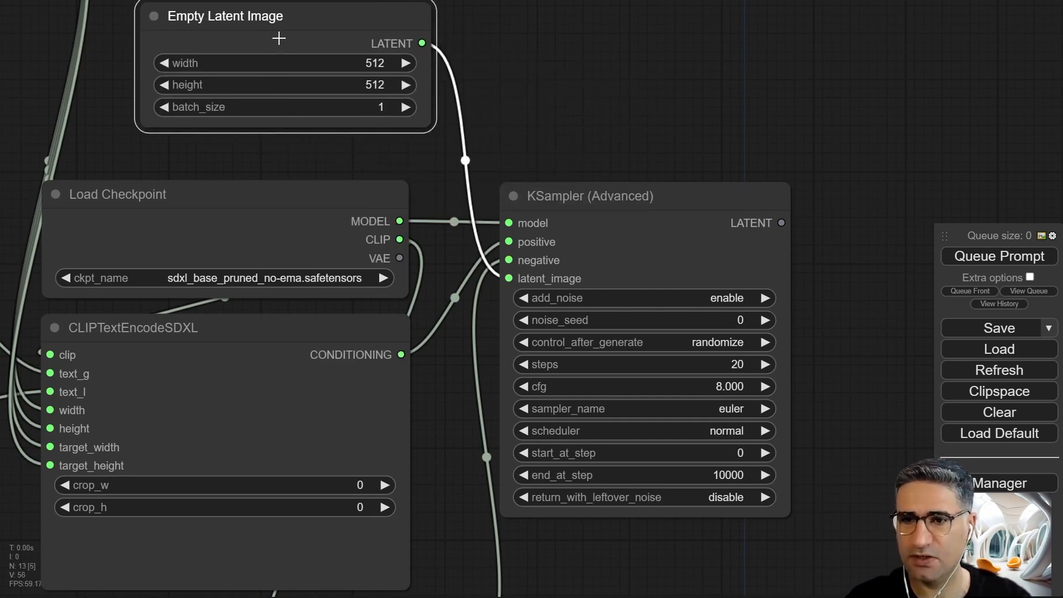
pyautogui.press('space')
pyautogui.moveTo(316, 142); pyautogui.dragTo(292, 156)
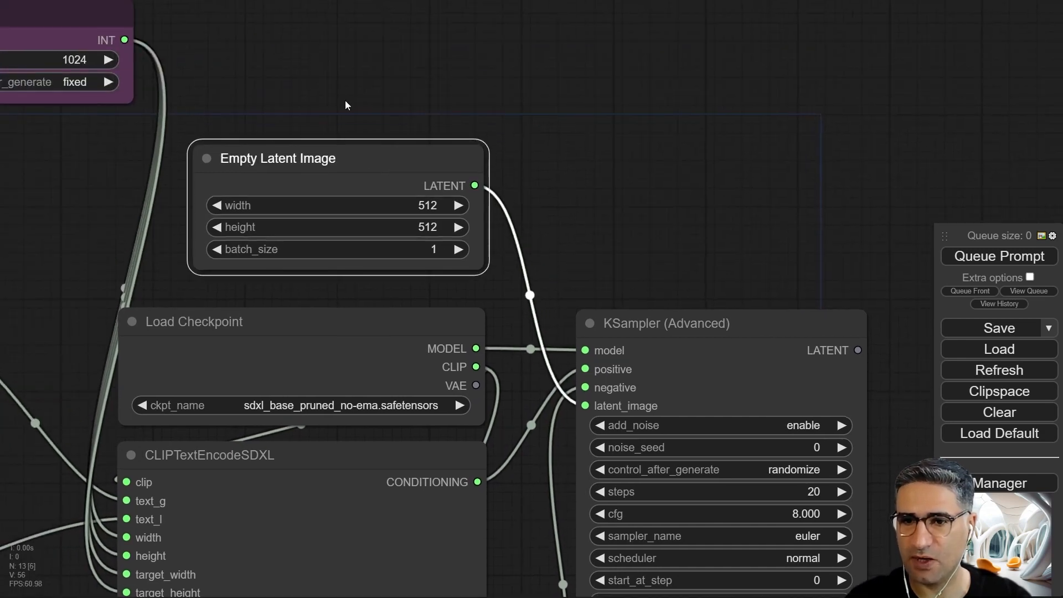
# Set the Empty Latent Image node's width and height to 1024 each.
pyautogui.scroll(4, 372, 151)
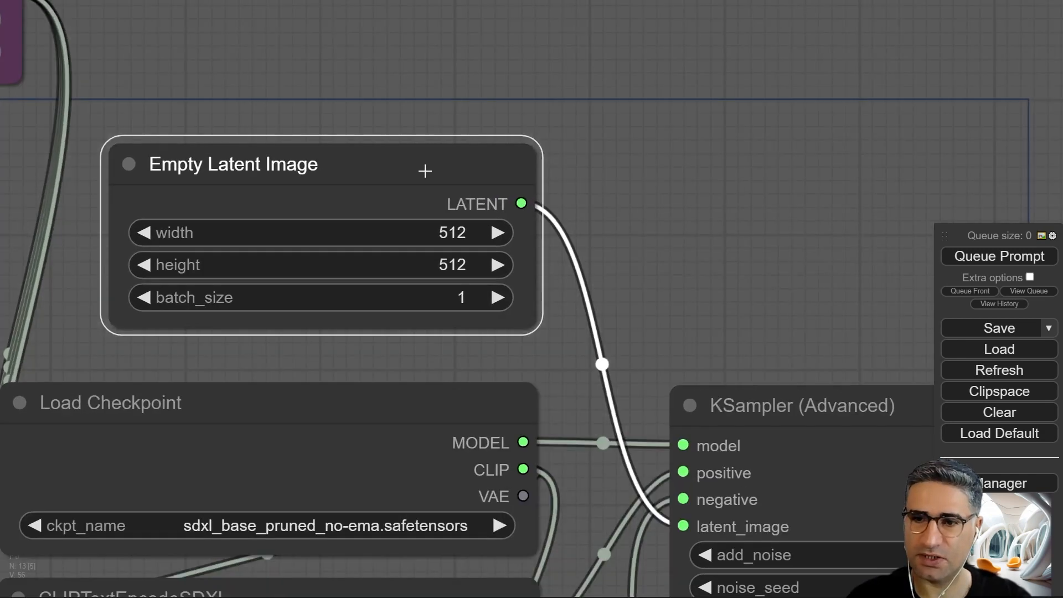
pyautogui.click(451, 242)
pyautogui.hotkey('ctrl', 'a')
pyautogui.write('102')
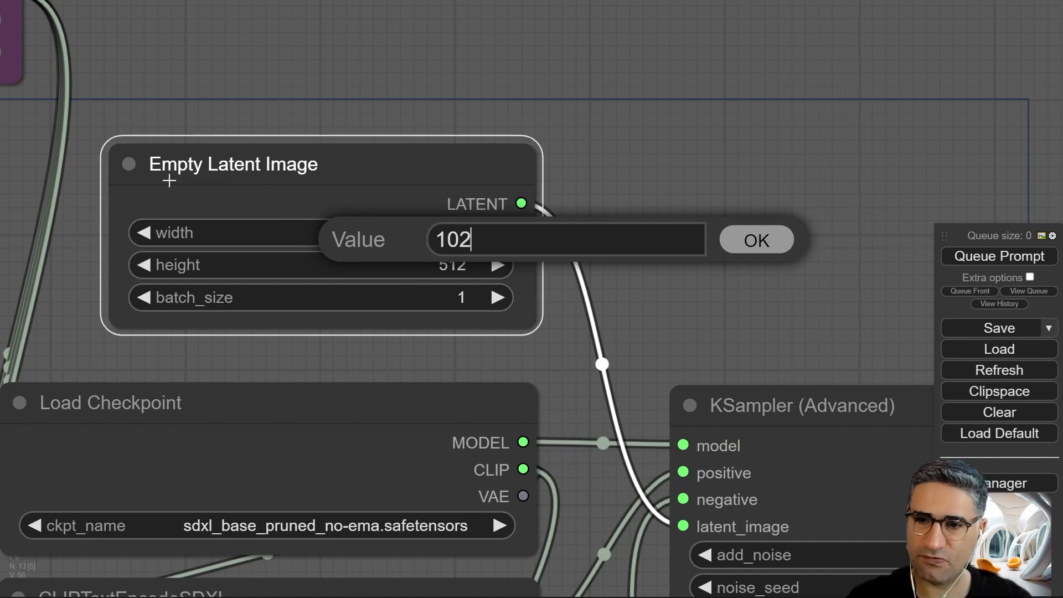
pyautogui.write('4')
pyautogui.press('Return')
pyautogui.click(470, 272)
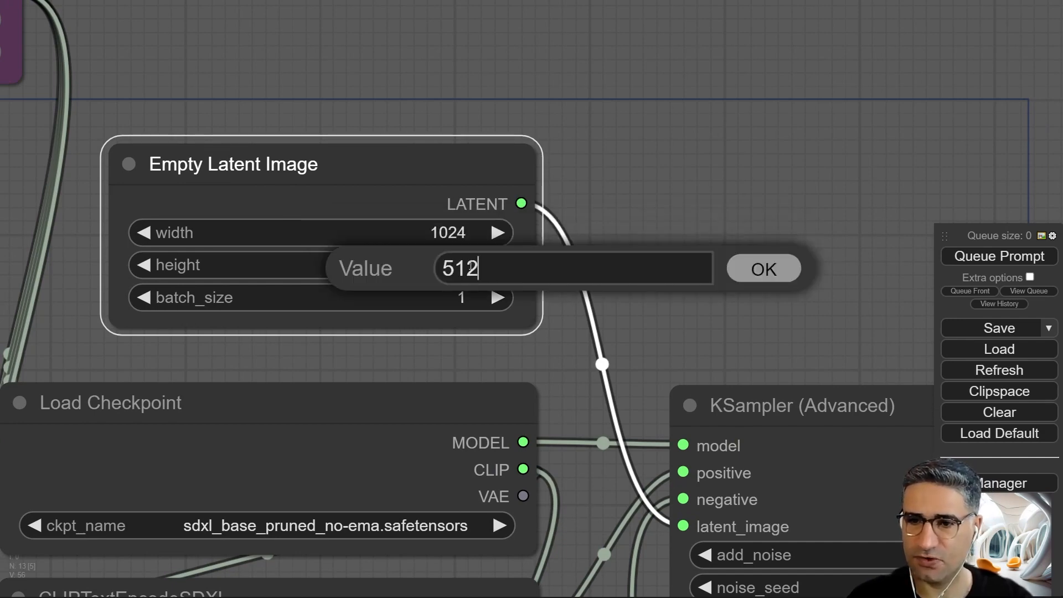
pyautogui.hotkey('ctrl', 'a')
pyautogui.write('1024')
pyautogui.press('Return')
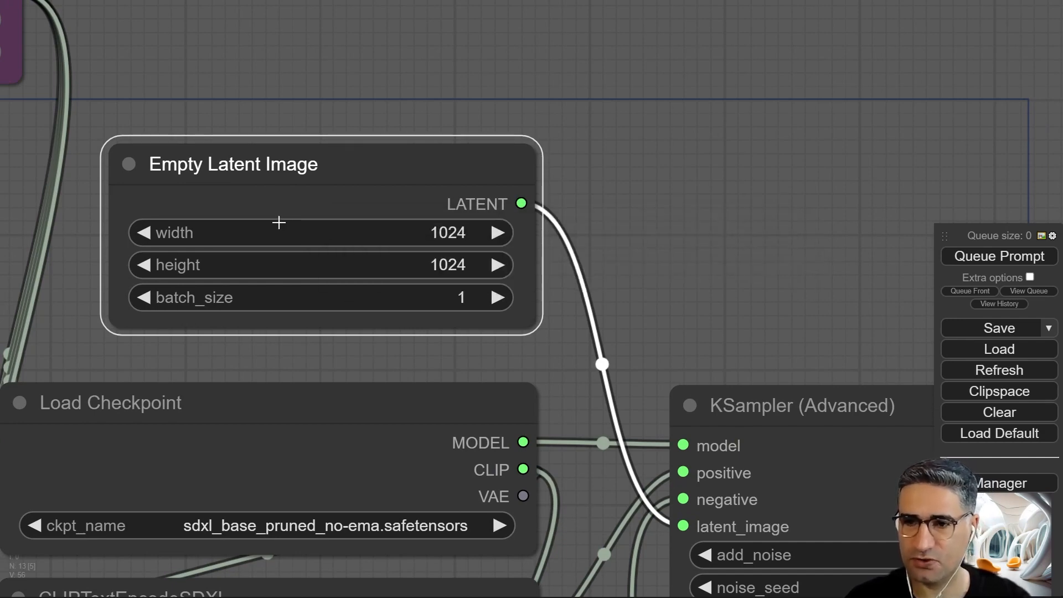
# Move the Empty Latent Image node down so it sits just above the Load Checkpoint node.
pyautogui.scroll(-3, 732, 118)
pyautogui.moveTo(500, 53); pyautogui.dragTo(439, 74)
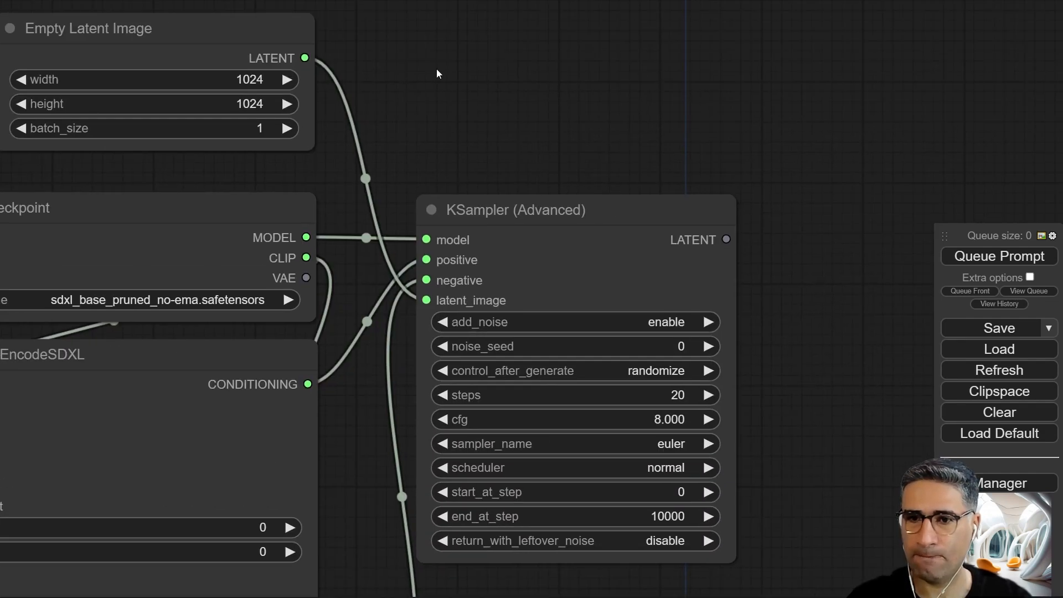
pyautogui.moveTo(294, 100); pyautogui.dragTo(291, 131)
pyautogui.moveTo(558, 88); pyautogui.dragTo(522, 4)
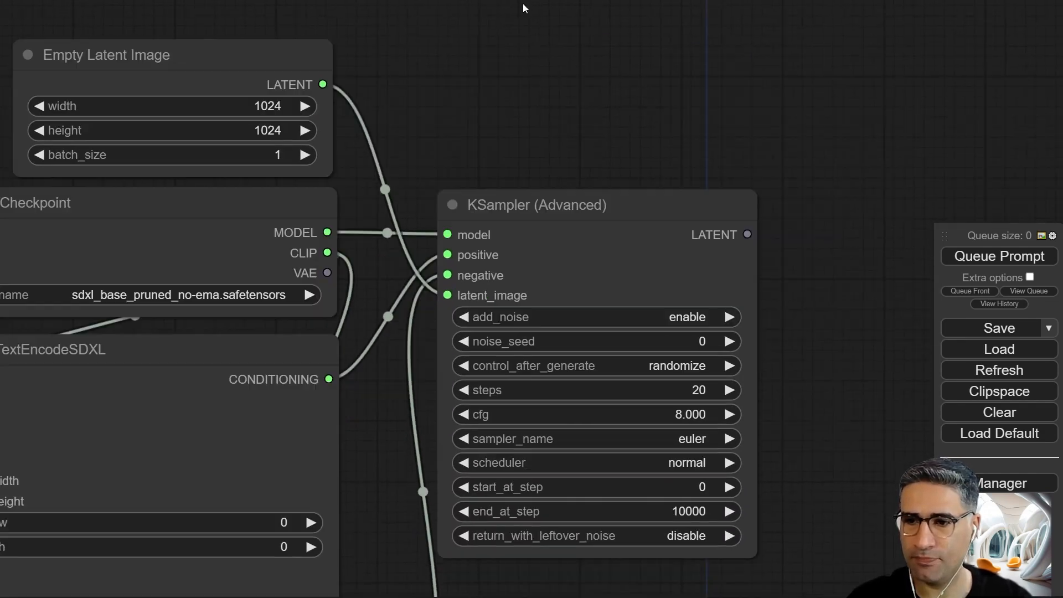
# Shift the red CLIP Text Encode (Prompt) node closer beneath CLIPTextEncodeSDXL and move the red Reroute node nearer to the negative prompt node.
pyautogui.scroll(-5, 482, 11)
pyautogui.moveTo(598, 418); pyautogui.dragTo(632, 376)
pyautogui.moveTo(421, 349); pyautogui.dragTo(371, 341)
pyautogui.moveTo(481, 428); pyautogui.dragTo(598, 218)
pyautogui.moveTo(573, 396); pyautogui.dragTo(608, 439)
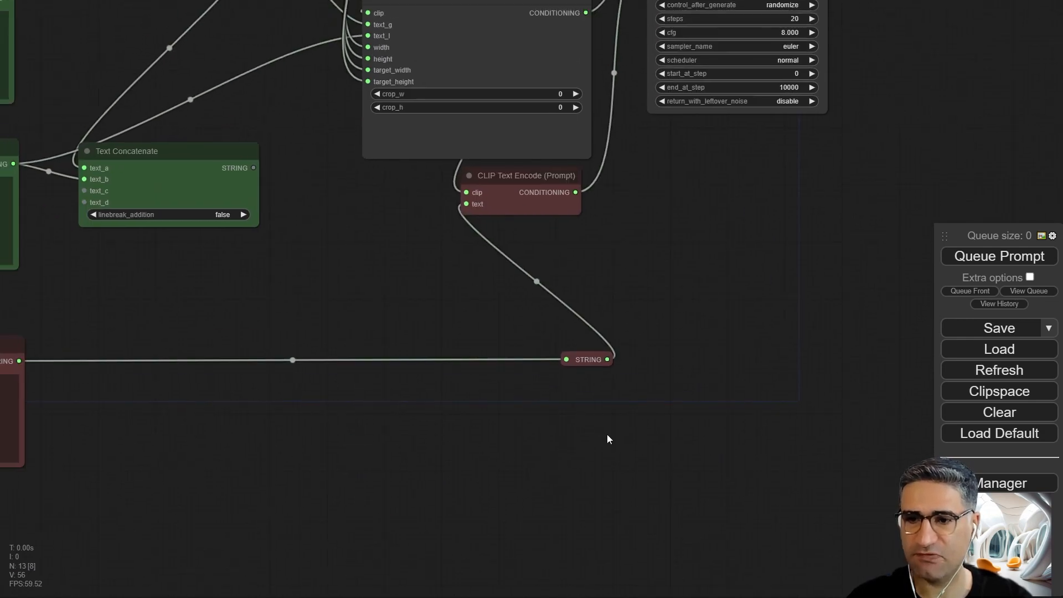
pyautogui.scroll(-4, 577, 394)
pyautogui.moveTo(577, 376); pyautogui.dragTo(438, 375)
pyautogui.moveTo(409, 306); pyautogui.dragTo(333, 344)
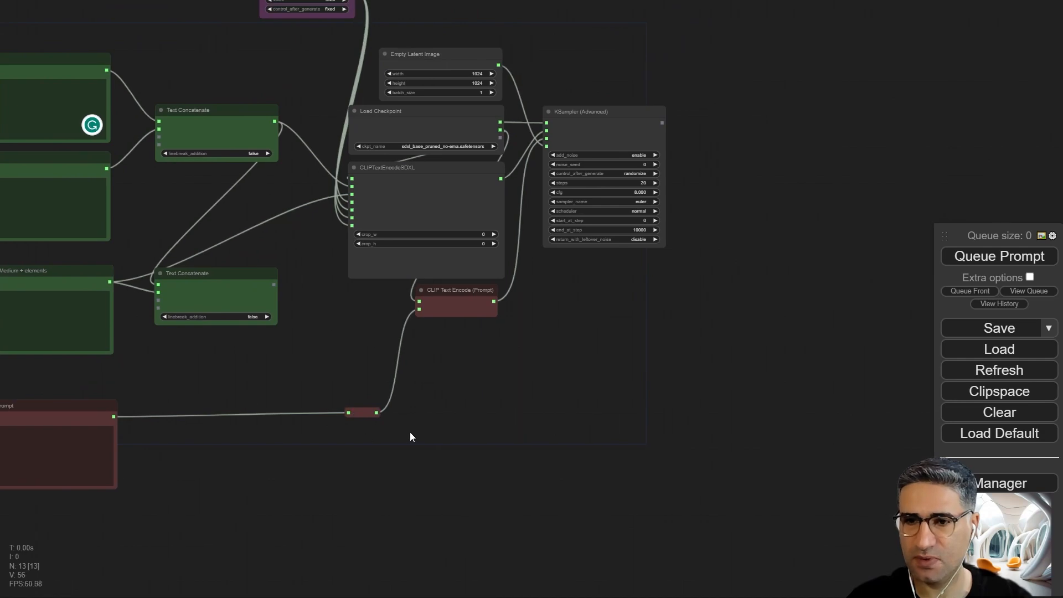
pyautogui.moveTo(362, 412); pyautogui.dragTo(304, 413)
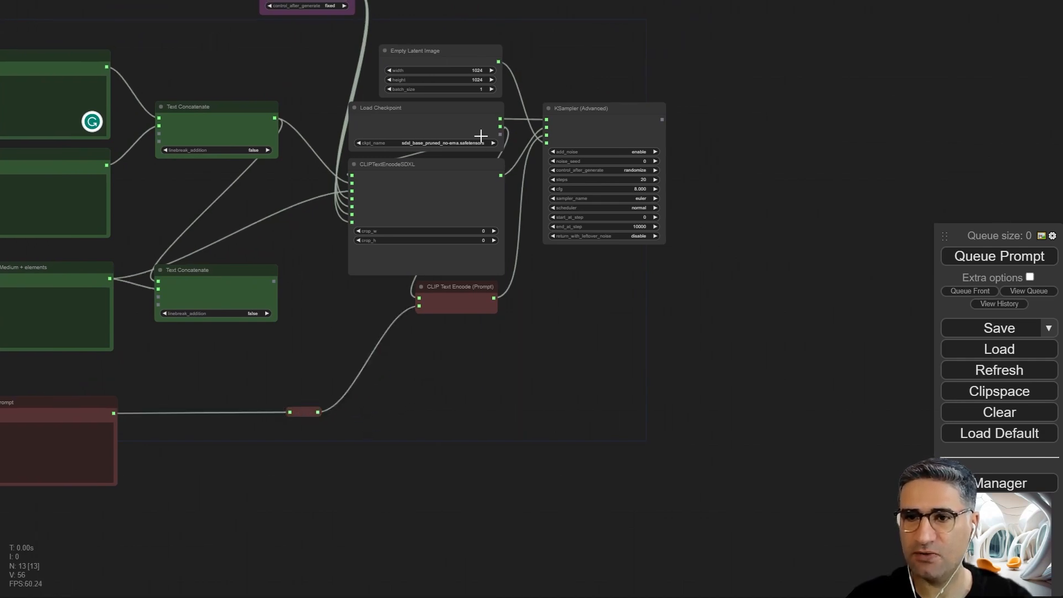
# Duplicate the Load Checkpoint node and place the copy below the red CLIP Text Encode (Prompt) node.
pyautogui.scroll(5, 482, 135)
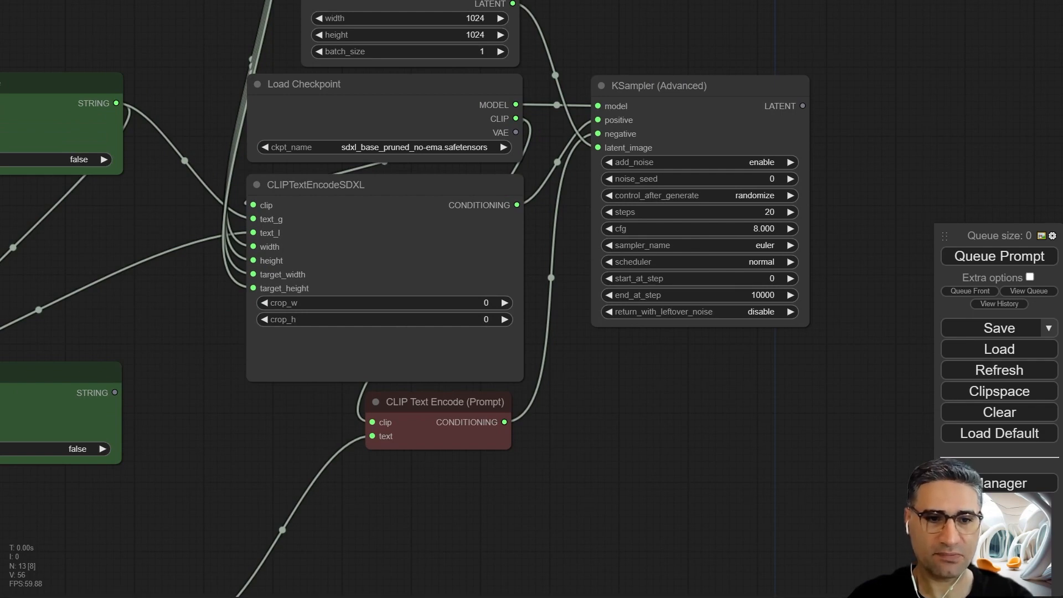
pyautogui.moveTo(633, 440); pyautogui.dragTo(637, 438)
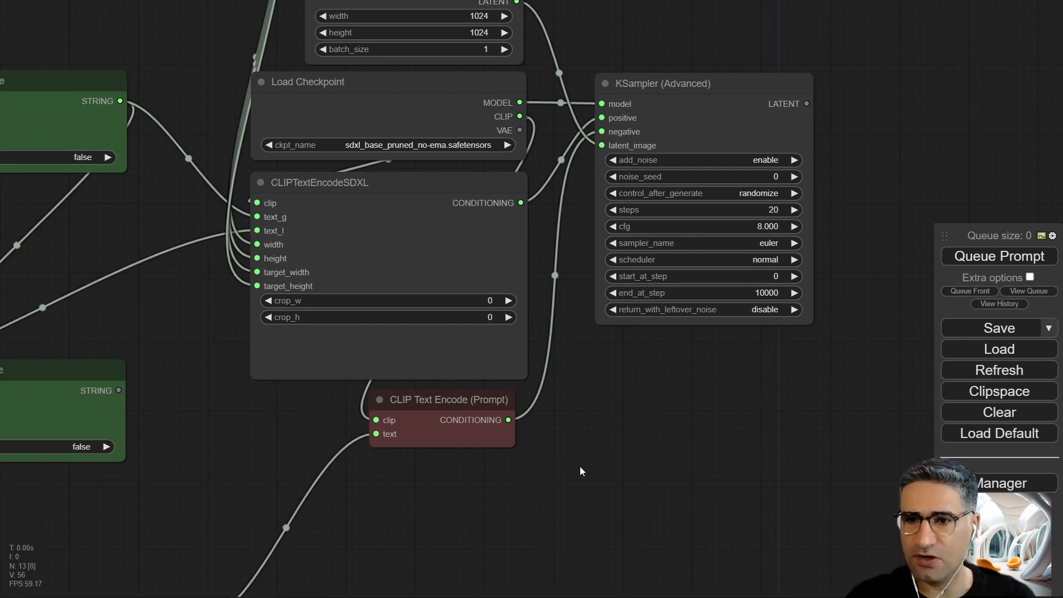
pyautogui.moveTo(581, 471); pyautogui.dragTo(575, 356)
pyautogui.scroll(-4, 574, 356)
pyautogui.moveTo(427, 77); pyautogui.dragTo(433, 371)
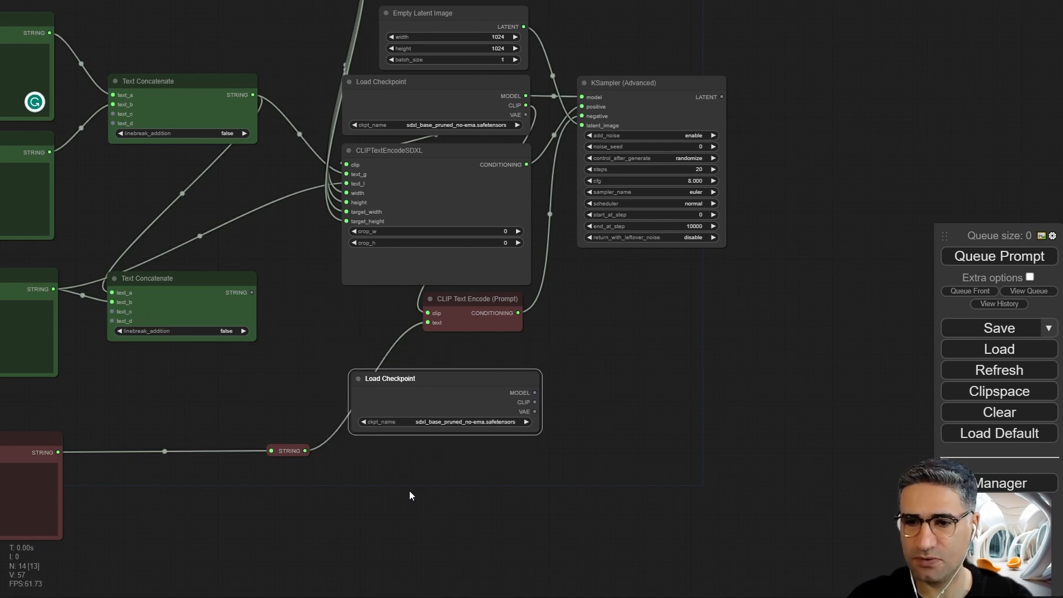
# Set the duplicated Load Checkpoint node's ckpt_name to sdxl_refiner_pruned_no-ema.safetensors.
pyautogui.scroll(5, 510, 430)
pyautogui.click(410, 390)
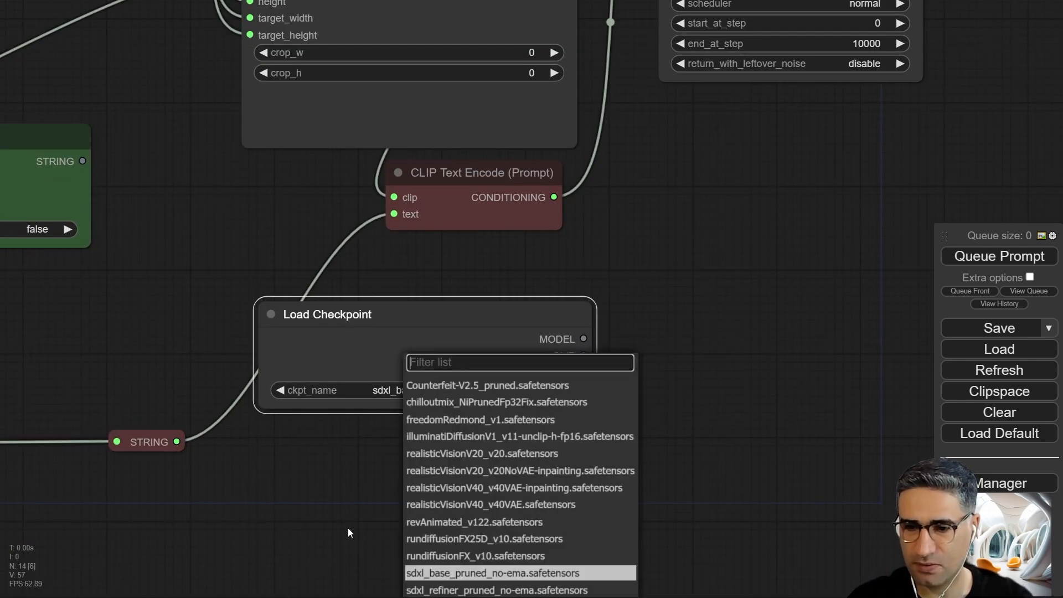
pyautogui.click(386, 552)
pyautogui.scroll(5, 367, 434)
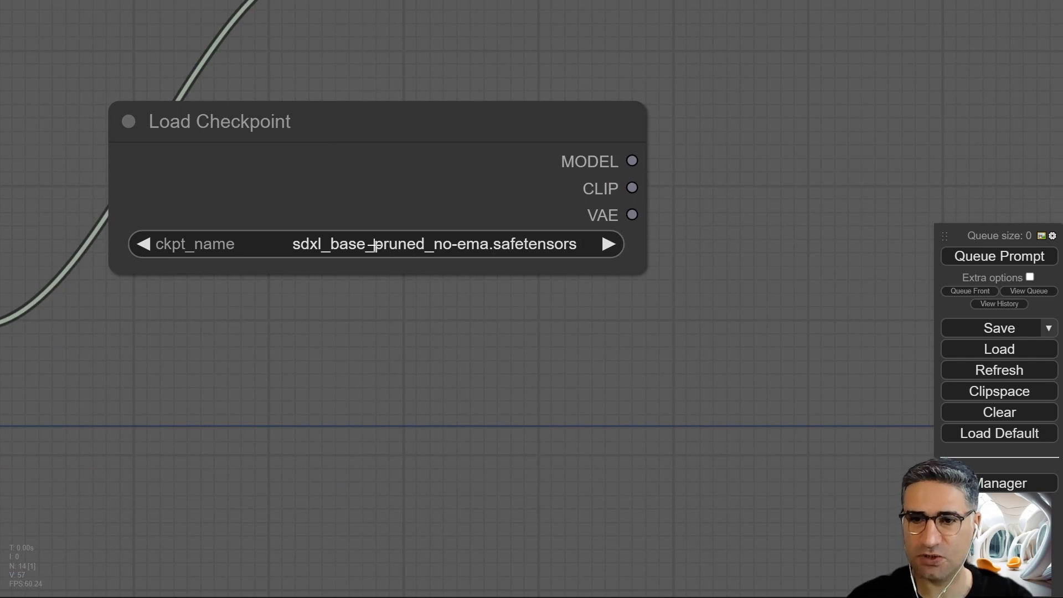
pyautogui.click(374, 245)
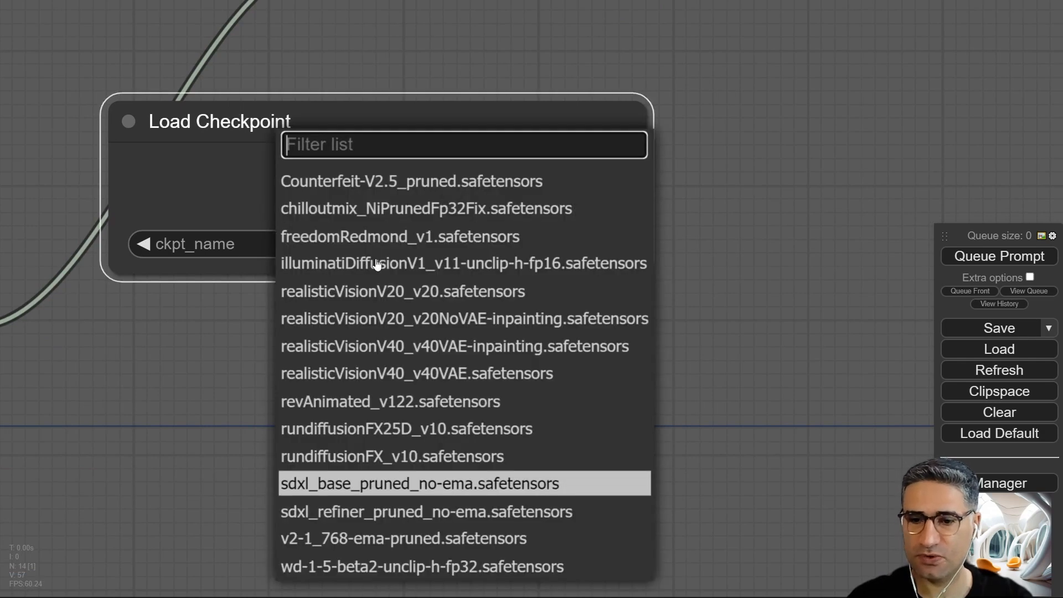
pyautogui.click(326, 516)
# Examine the KSampler (Advanced) node's settings and its connections alongside the base and refiner checkpoint nodes.
pyautogui.scroll(-5, 349, 360)
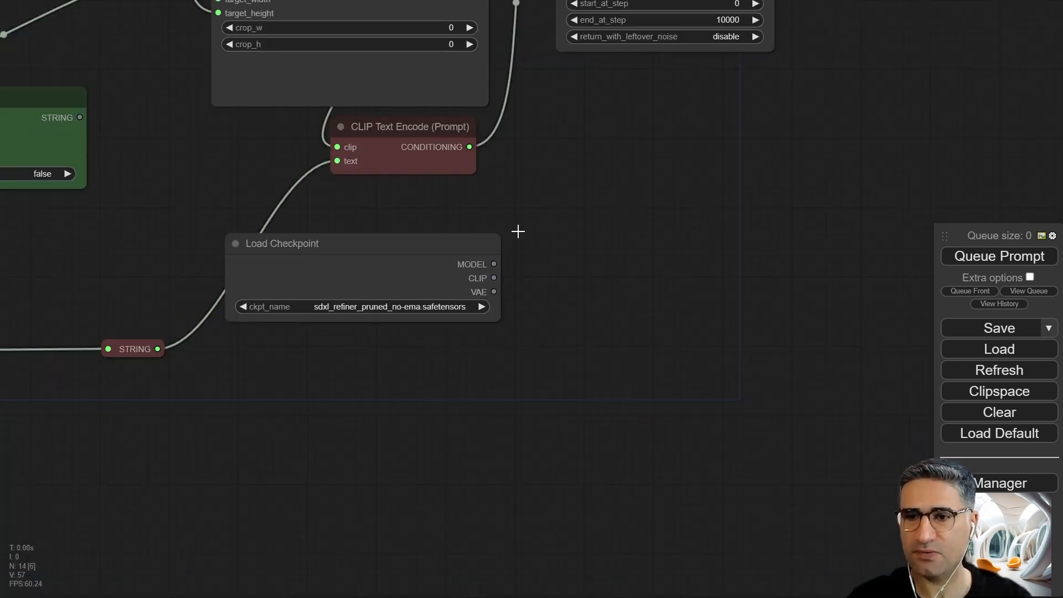
pyautogui.moveTo(517, 230); pyautogui.dragTo(507, 414)
pyautogui.scroll(-3, 501, 361)
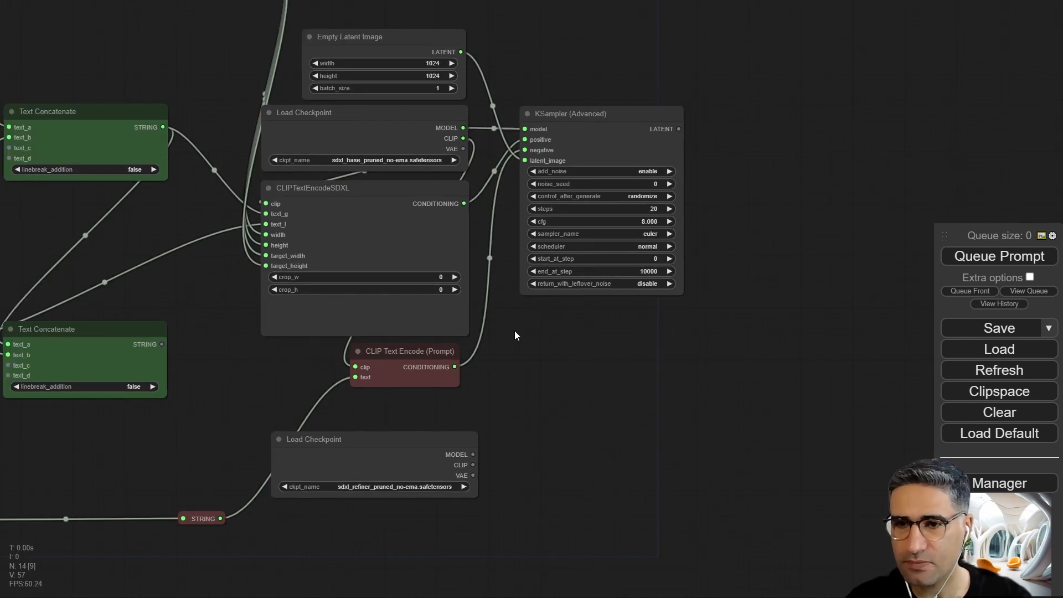
pyautogui.moveTo(570, 390); pyautogui.dragTo(563, 371)
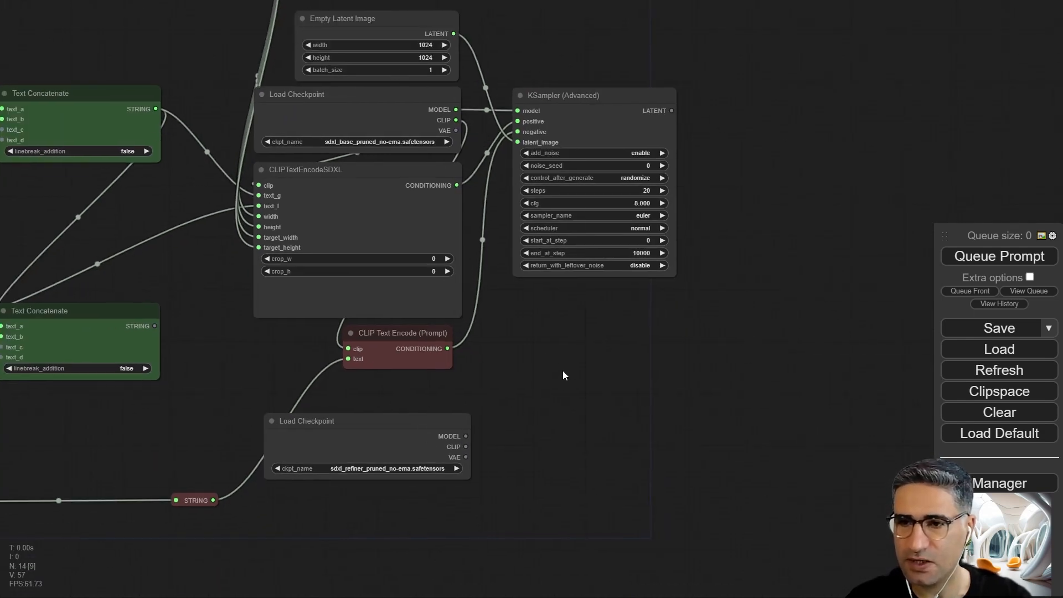
pyautogui.scroll(4, 714, 293)
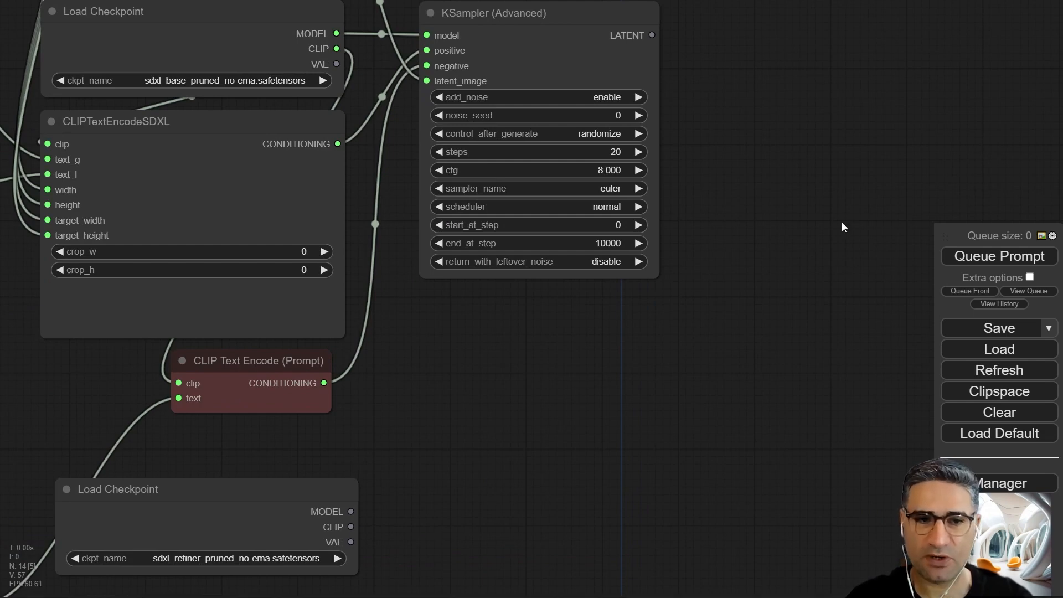
pyautogui.scroll(3, 711, 148)
pyautogui.moveTo(705, 146); pyautogui.dragTo(786, 334)
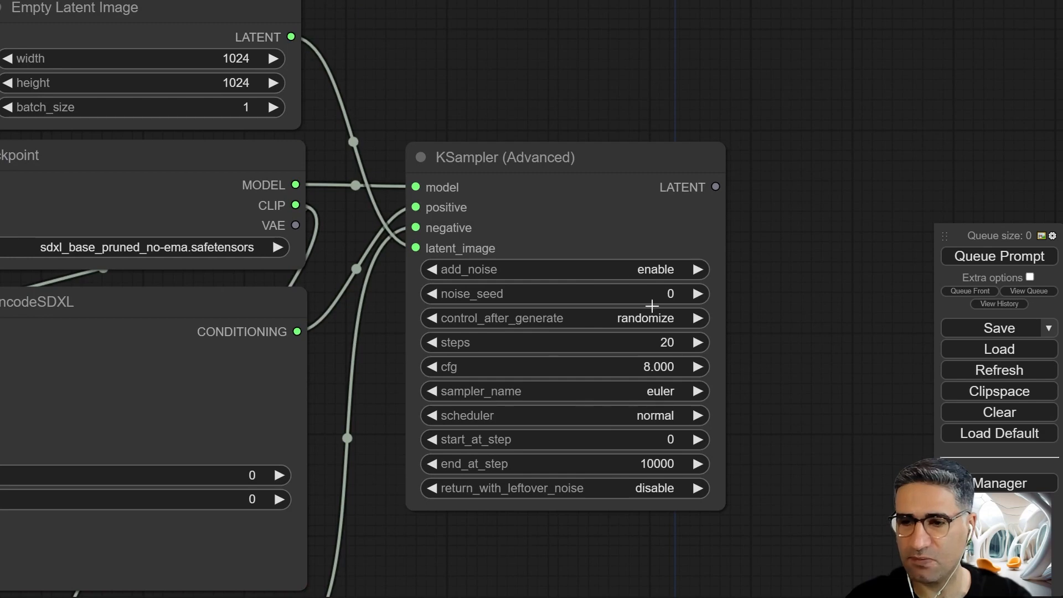
pyautogui.scroll(-5, 509, 476)
pyautogui.moveTo(481, 595); pyautogui.dragTo(455, 343)
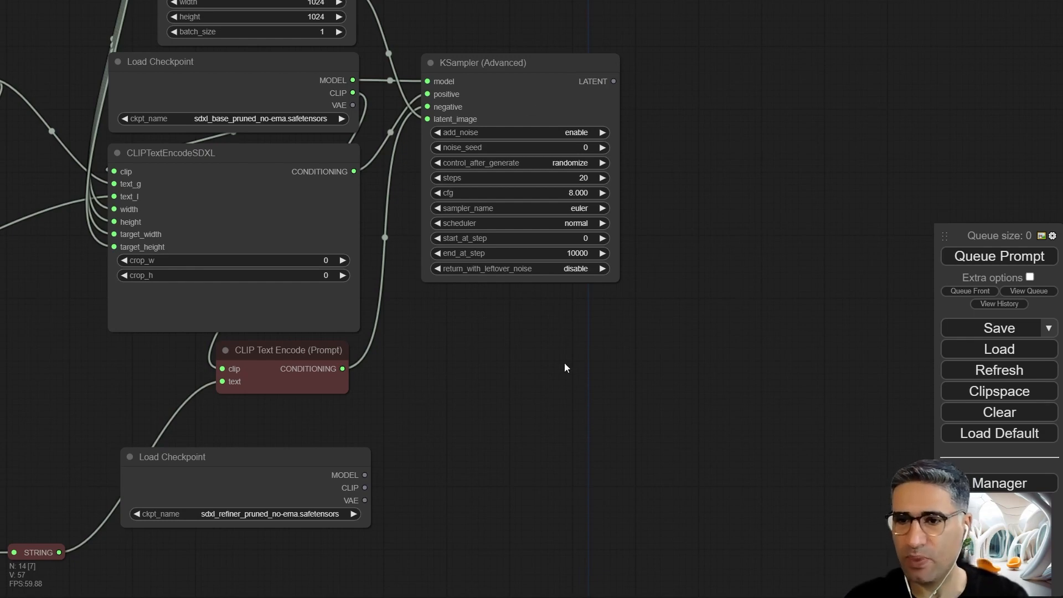
pyautogui.moveTo(564, 365); pyautogui.dragTo(548, 468)
pyautogui.scroll(4, 543, 343)
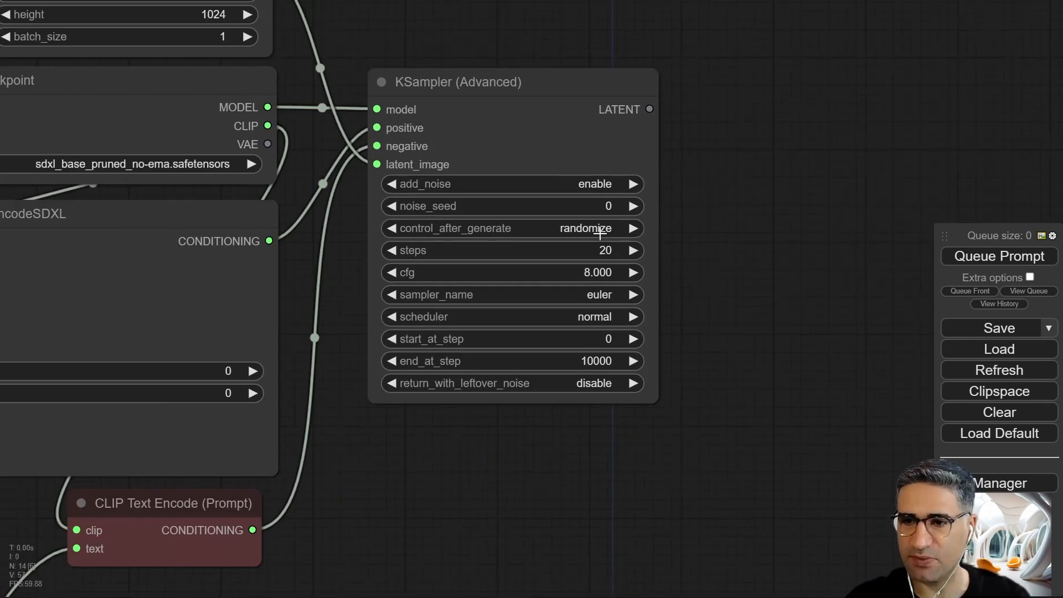
pyautogui.scroll(1, 463, 256)
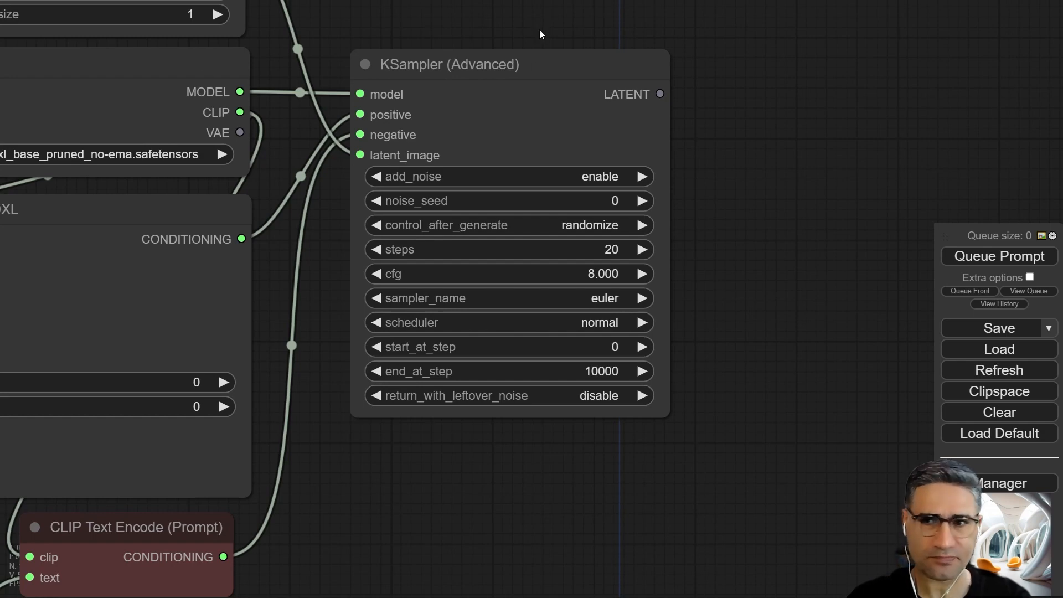
# Convert the KSampler (Advanced) node's steps, cfg and noise_seed widgets to inputs.
pyautogui.click(509, 69)
pyautogui.rightClick(496, 68)
pyautogui.click(398, 58)
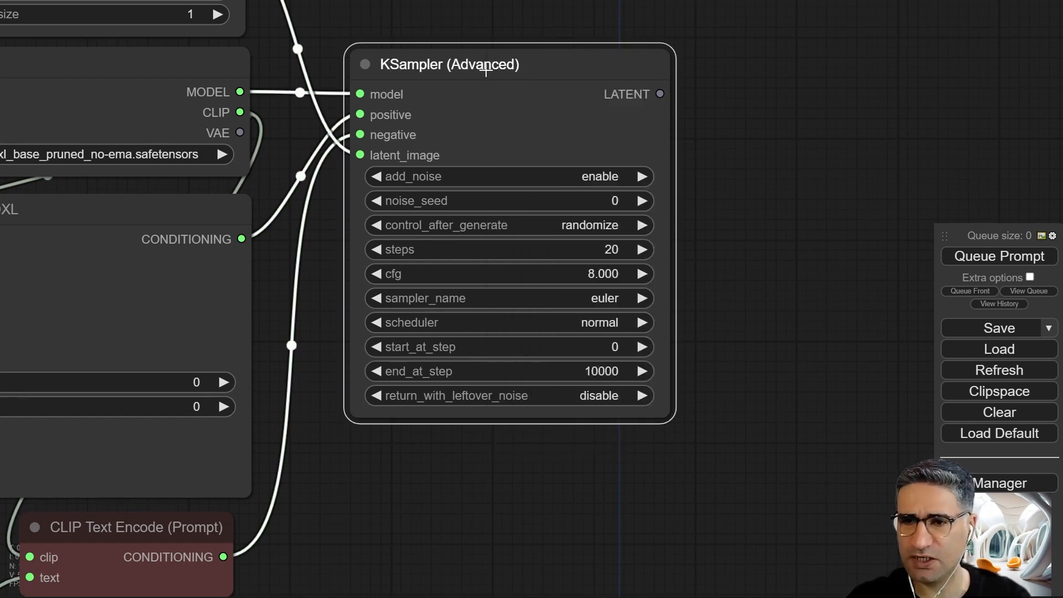
pyautogui.rightClick(459, 67)
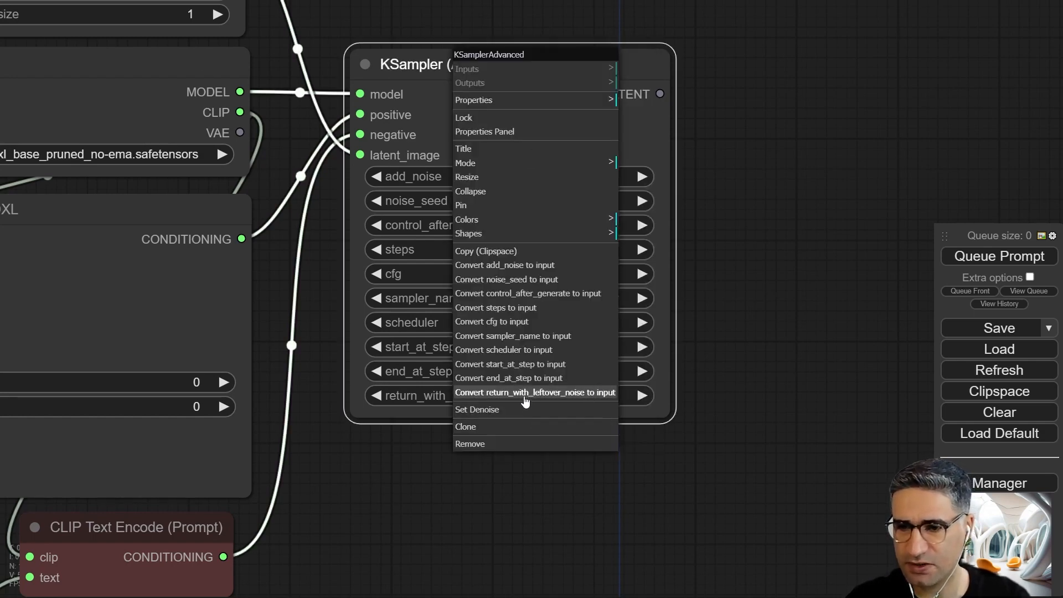
pyautogui.click(509, 307)
pyautogui.rightClick(496, 55)
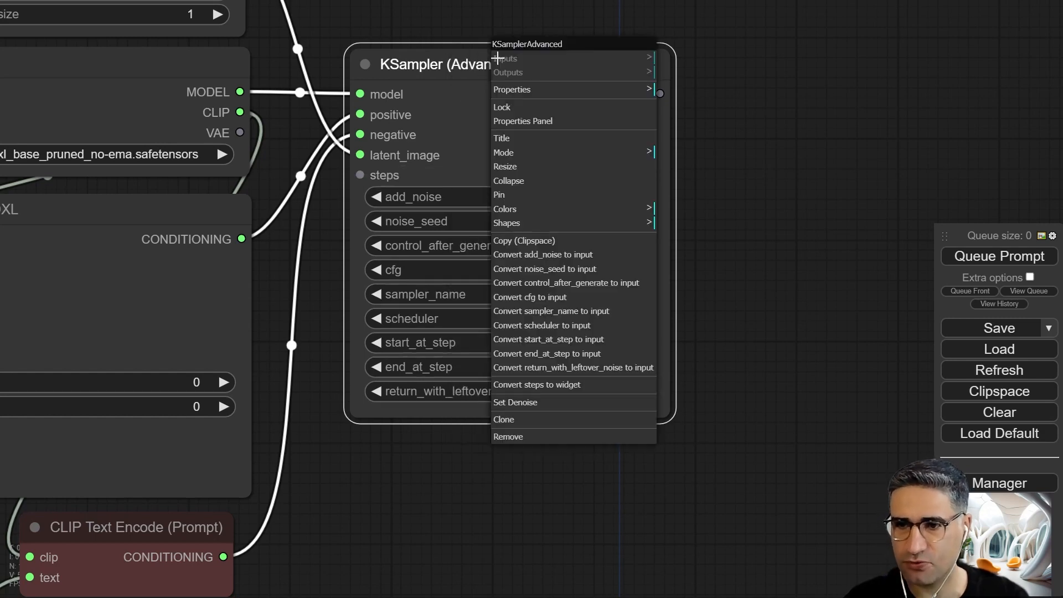
pyautogui.click(540, 297)
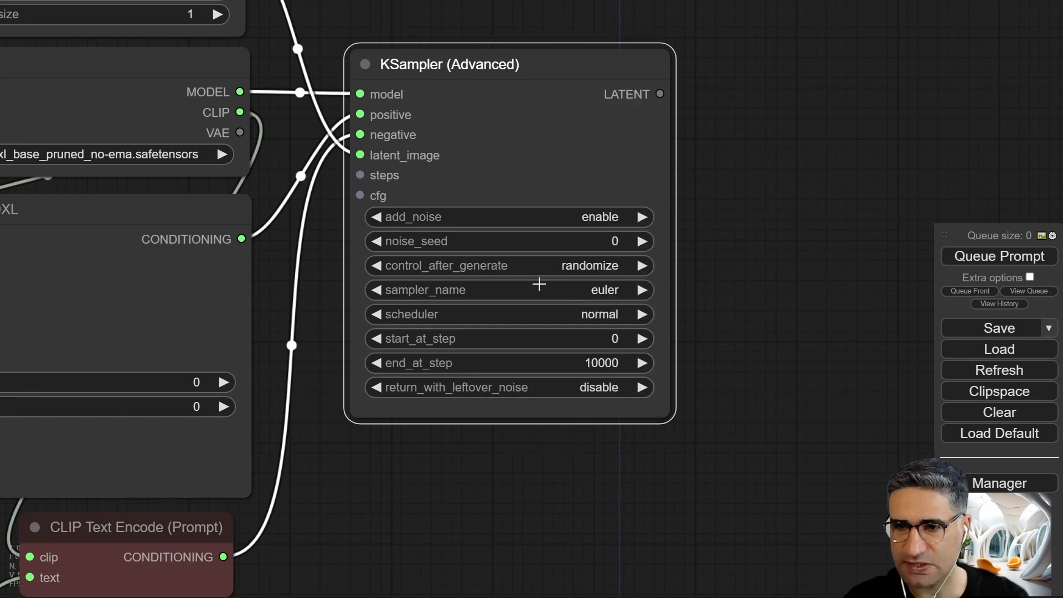
pyautogui.rightClick(489, 56)
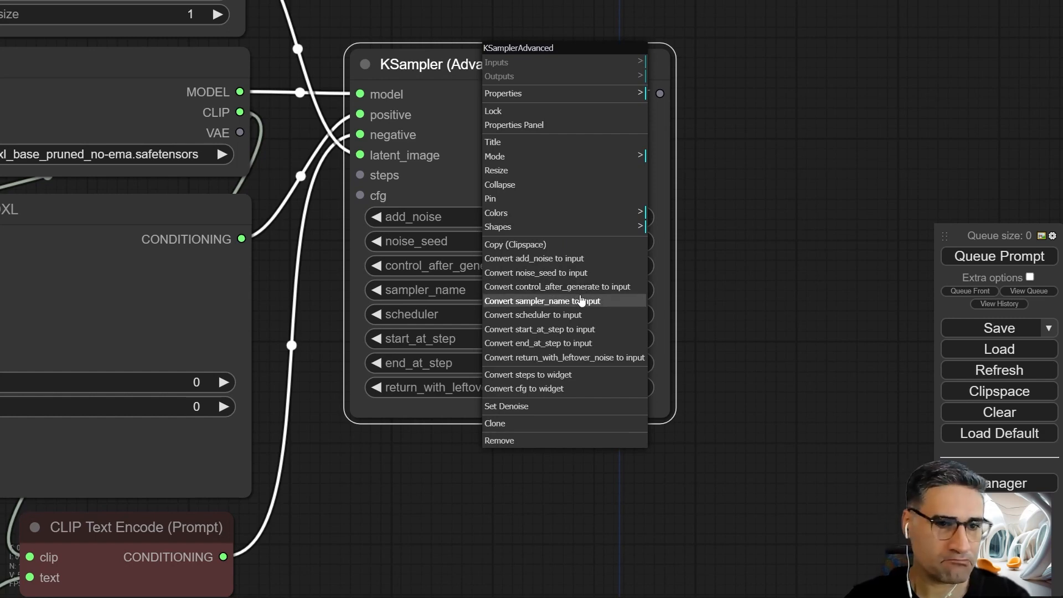
pyautogui.click(556, 272)
# Add a Primitive node below the KSampler (Advanced) node and connect it to the sampler's steps input.
pyautogui.moveTo(294, 169); pyautogui.dragTo(363, 213)
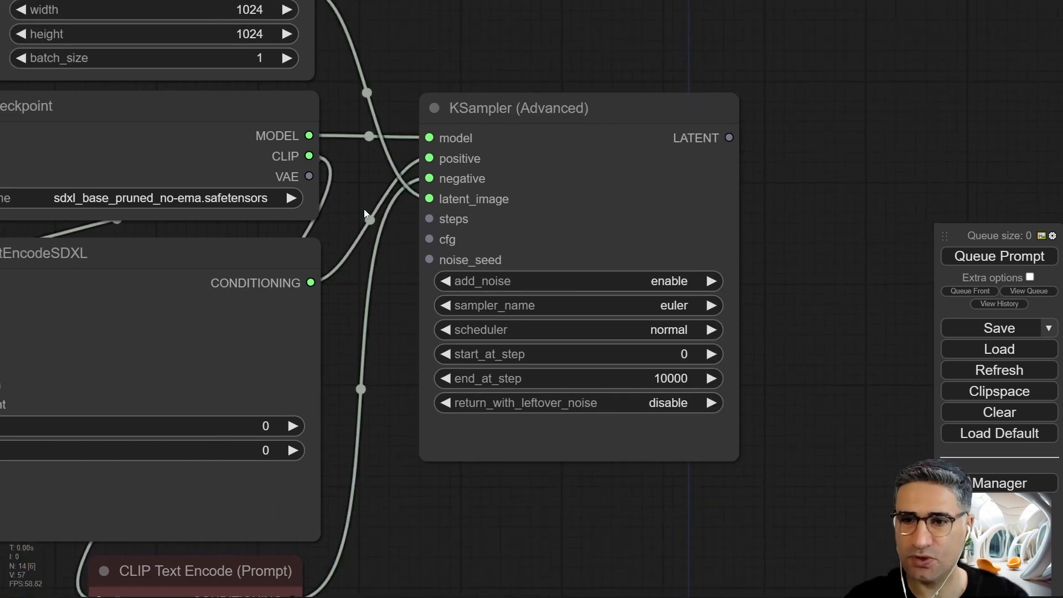
pyautogui.doubleClick(397, 330)
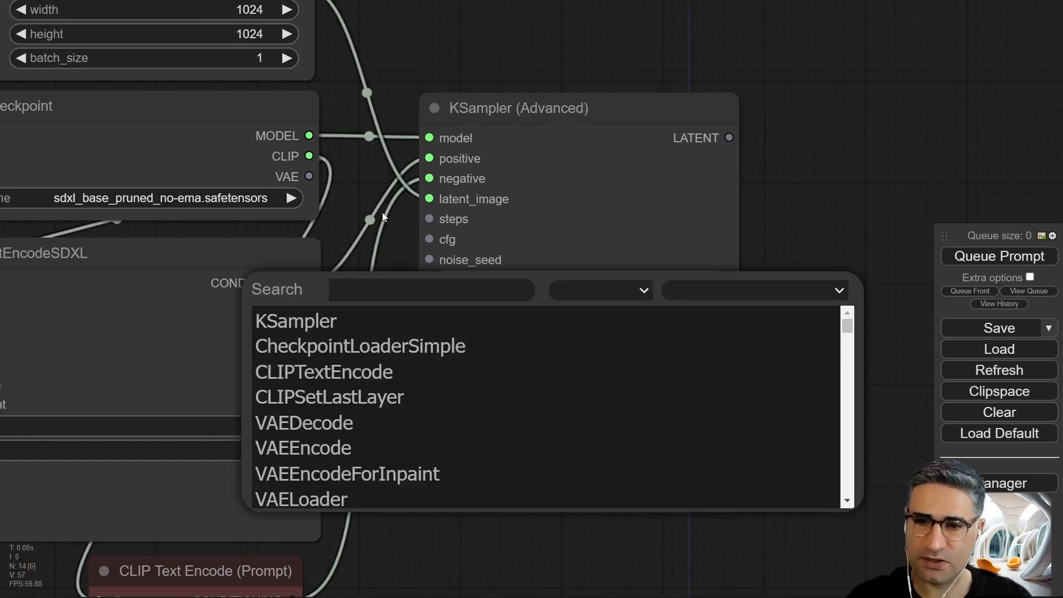
pyautogui.rightClick(791, 121)
pyautogui.click(814, 122)
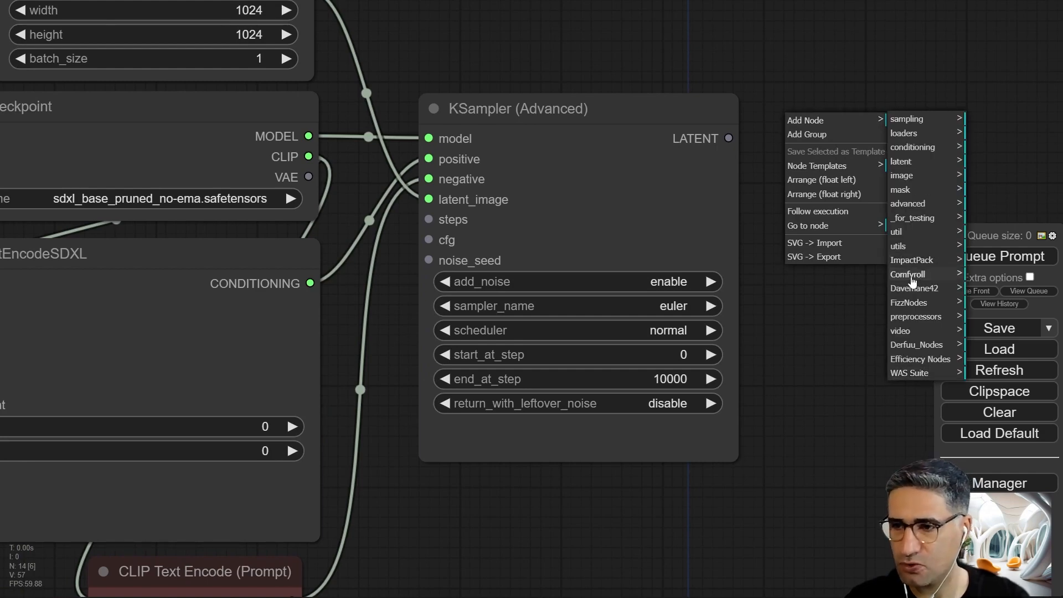
pyautogui.click(915, 253)
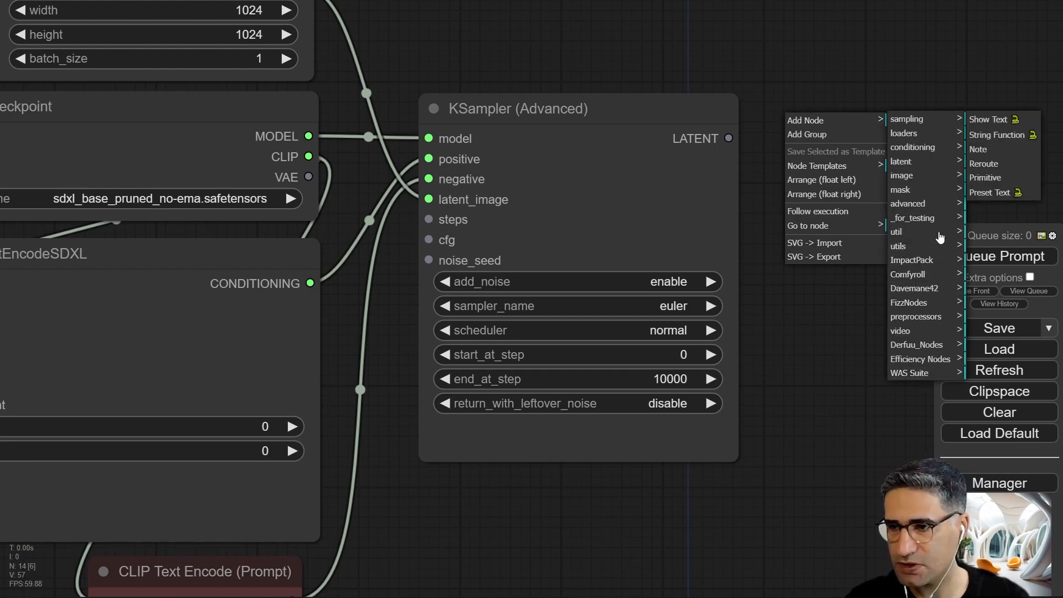
pyautogui.click(989, 178)
pyautogui.moveTo(896, 120); pyautogui.dragTo(415, 528)
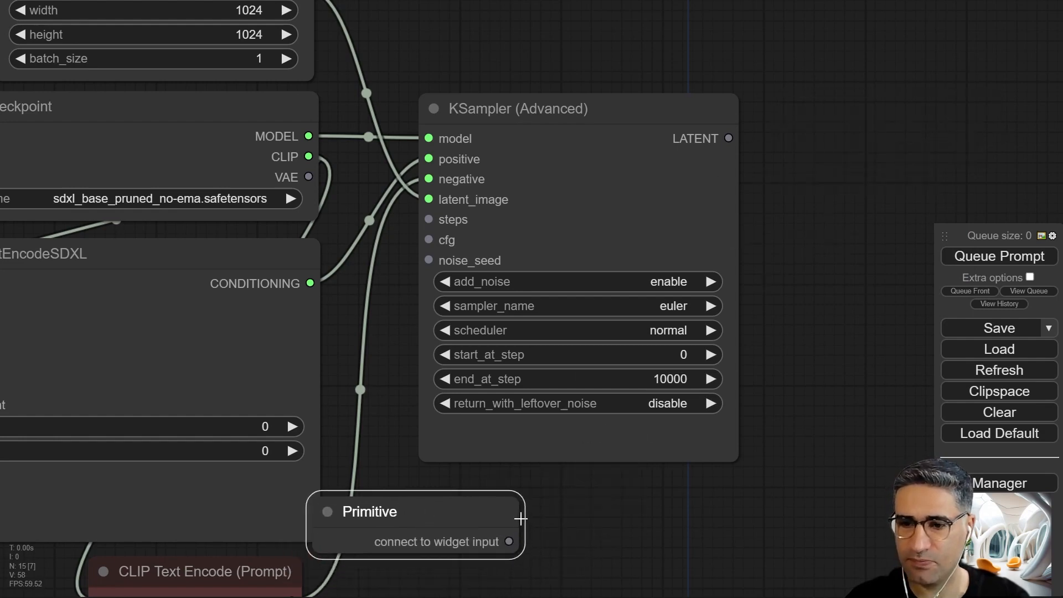
pyautogui.moveTo(509, 541); pyautogui.dragTo(434, 216)
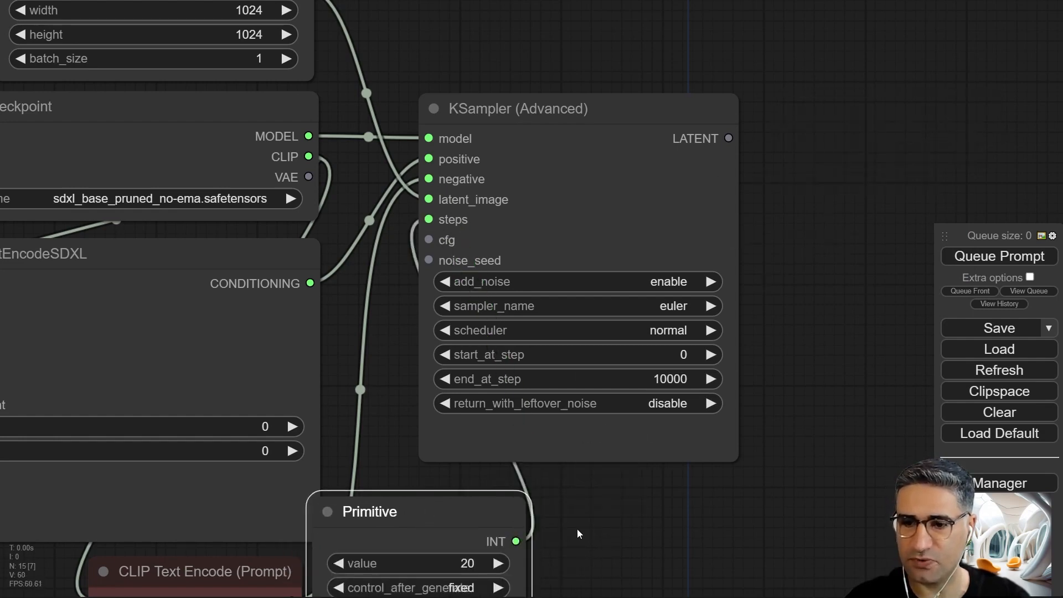
# Duplicate the Primitive node below the first one and connect the copy to the KSampler (Advanced) node's noise_seed input.
pyautogui.moveTo(641, 534); pyautogui.dragTo(534, 480)
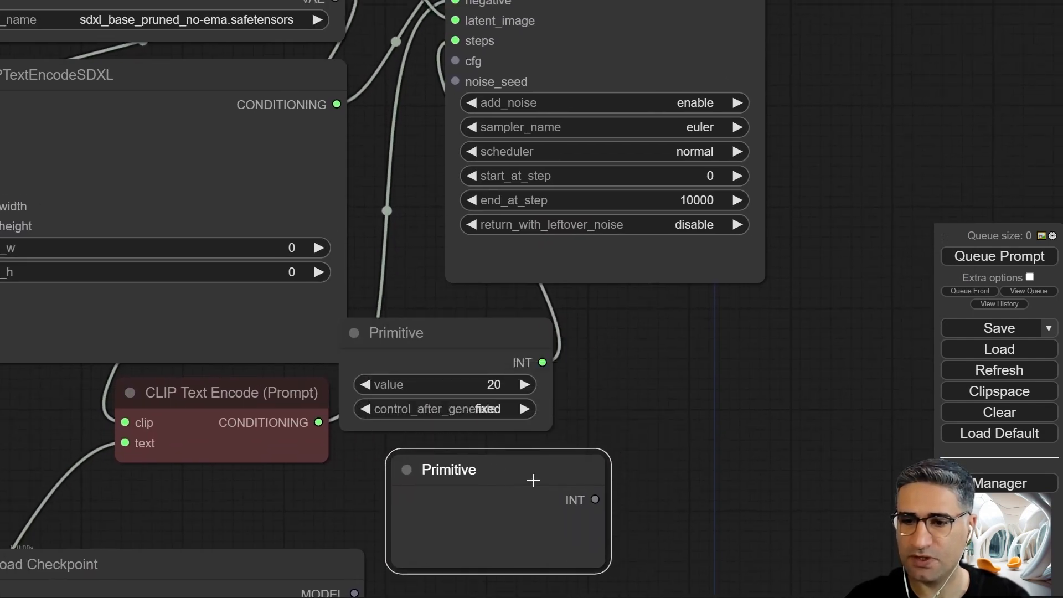
pyautogui.moveTo(615, 372); pyautogui.dragTo(582, 456)
pyautogui.moveTo(563, 577); pyautogui.dragTo(423, 164)
# Open the options for adding another node on the empty canvas beside the two Primitive nodes.
pyautogui.moveTo(626, 461); pyautogui.dragTo(594, 324)
pyautogui.rightClick(588, 313)
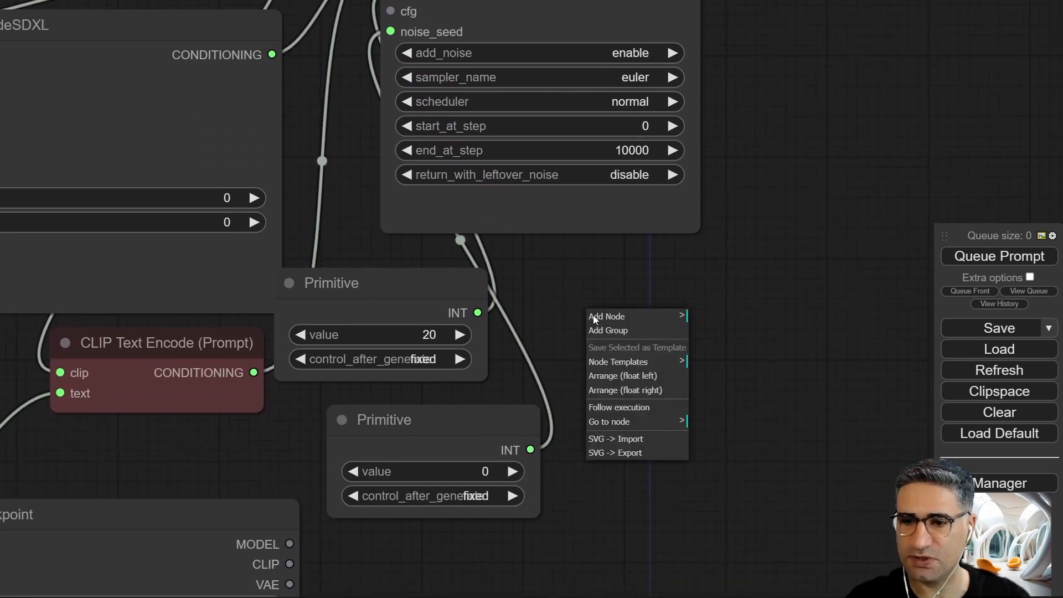
# Add a Primitive node and connect its output to the cfg input of the KSampler (Advanced) node.
pyautogui.click(608, 316)
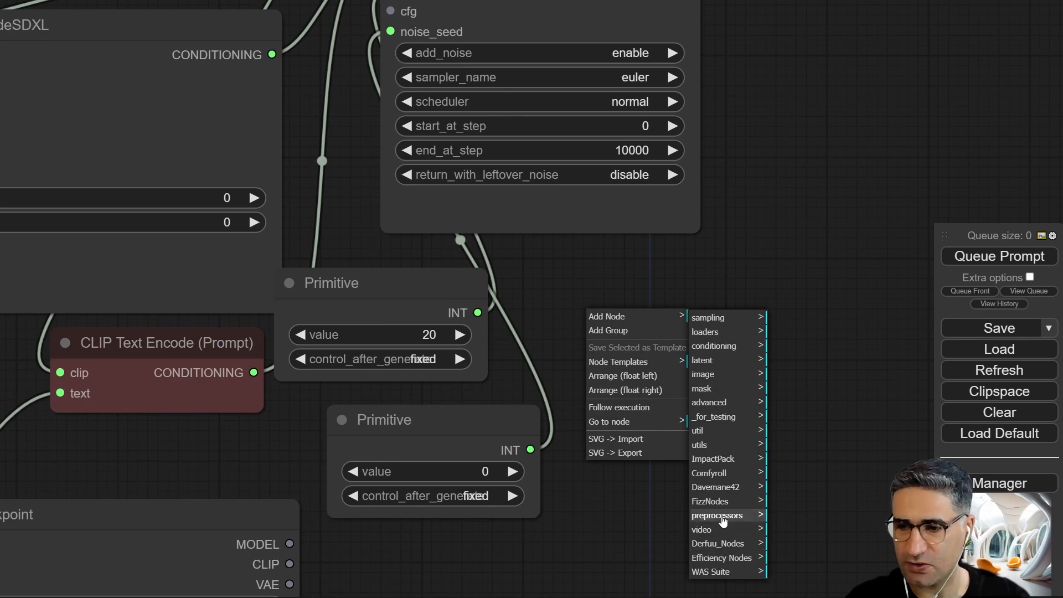
pyautogui.click(722, 445)
pyautogui.click(787, 377)
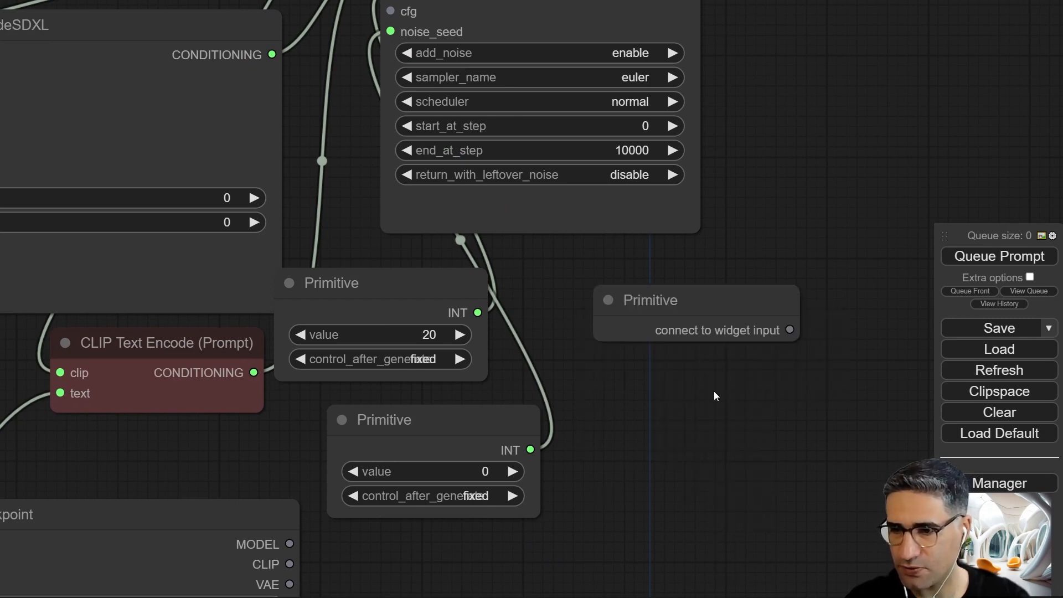
pyautogui.moveTo(662, 290); pyautogui.dragTo(655, 403)
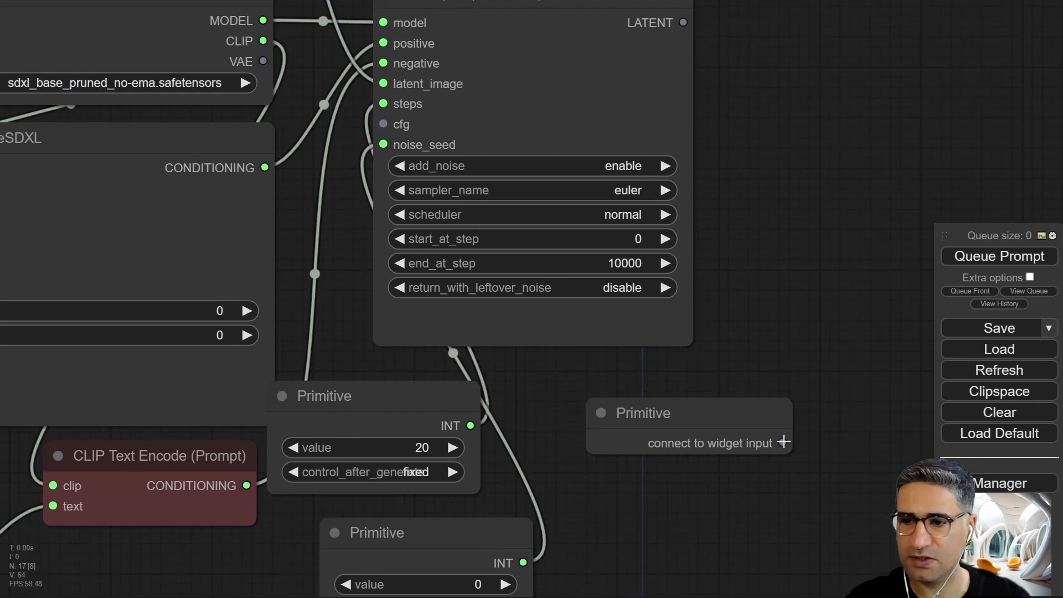
pyautogui.moveTo(783, 443); pyautogui.dragTo(389, 127)
# Stack the three Primitive nodes feeding steps, cfg and noise_seed in a column above the Empty Latent Image node.
pyautogui.scroll(-8, 609, 416)
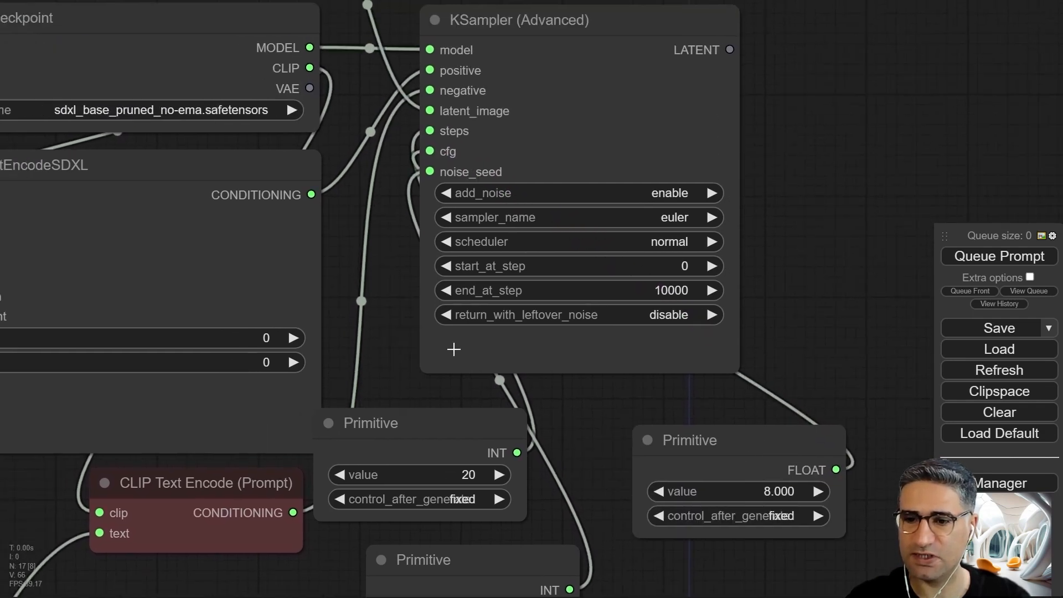
pyautogui.moveTo(637, 416); pyautogui.dragTo(398, 55)
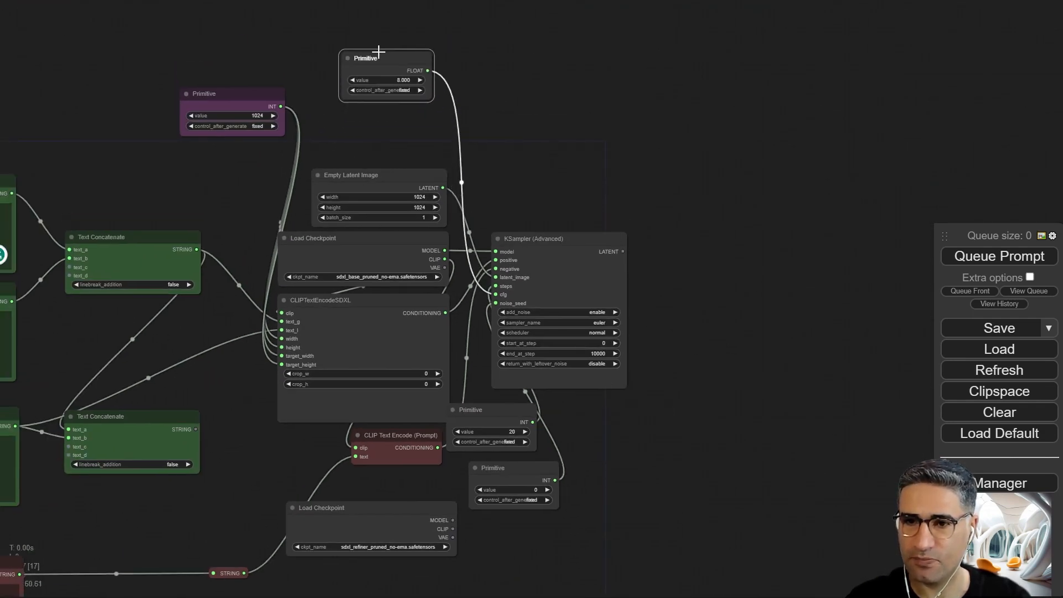
pyautogui.moveTo(494, 416); pyautogui.dragTo(380, 9)
pyautogui.moveTo(637, 474); pyautogui.dragTo(641, 532)
pyautogui.moveTo(512, 521); pyautogui.dragTo(390, 8)
pyautogui.moveTo(533, 97); pyautogui.dragTo(555, 177)
pyautogui.scroll(3, 425, 204)
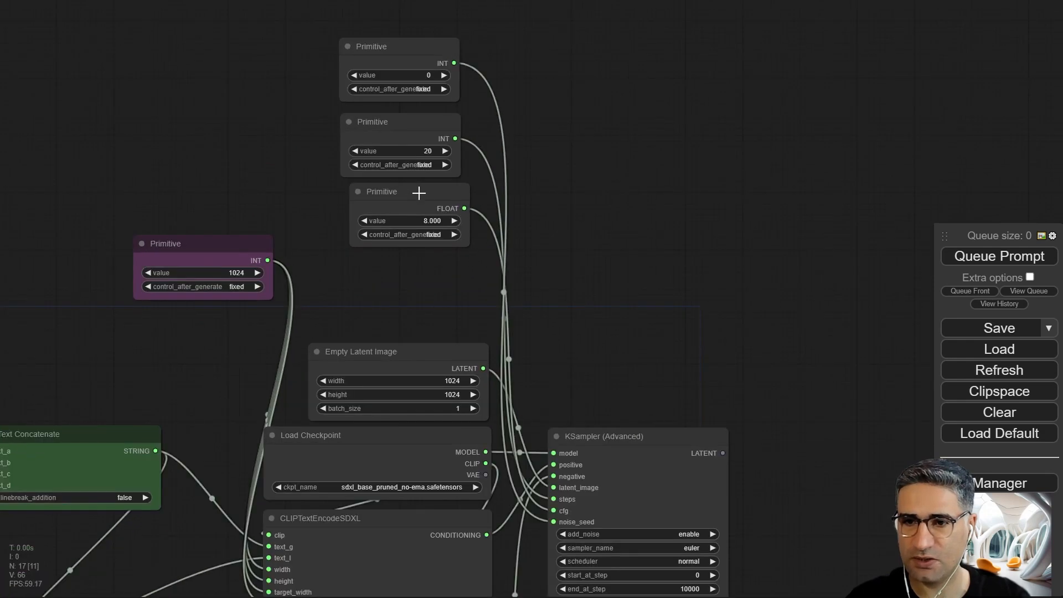
pyautogui.moveTo(418, 192); pyautogui.dragTo(409, 193)
# Select the three stacked Primitive nodes together and colour them purple.
pyautogui.moveTo(395, 178); pyautogui.dragTo(413, 285)
pyautogui.moveTo(411, 284); pyautogui.dragTo(350, 6)
pyautogui.rightClick(388, 39)
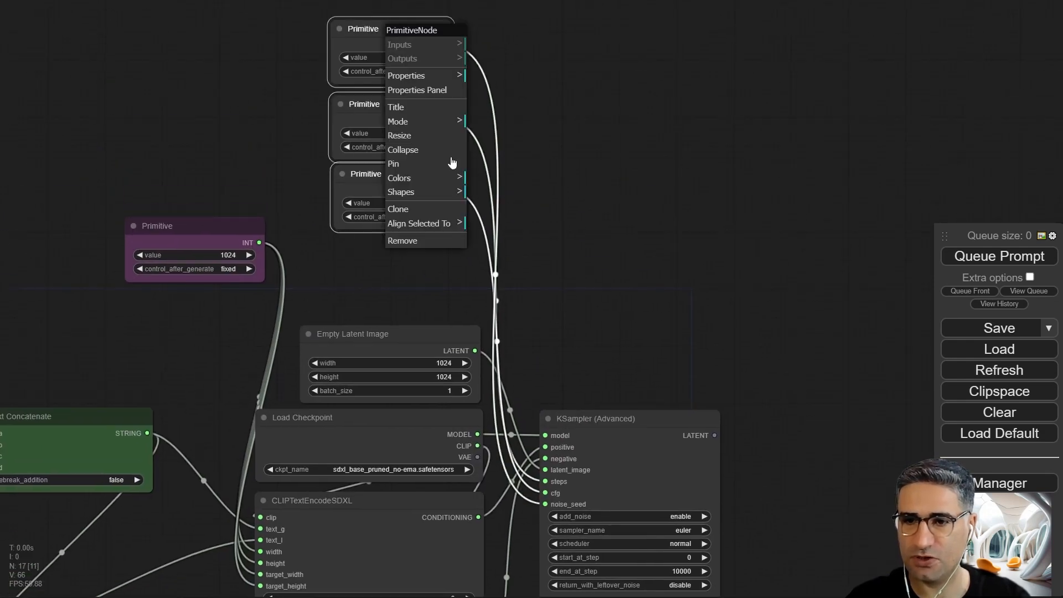
pyautogui.click(437, 194)
pyautogui.click(418, 178)
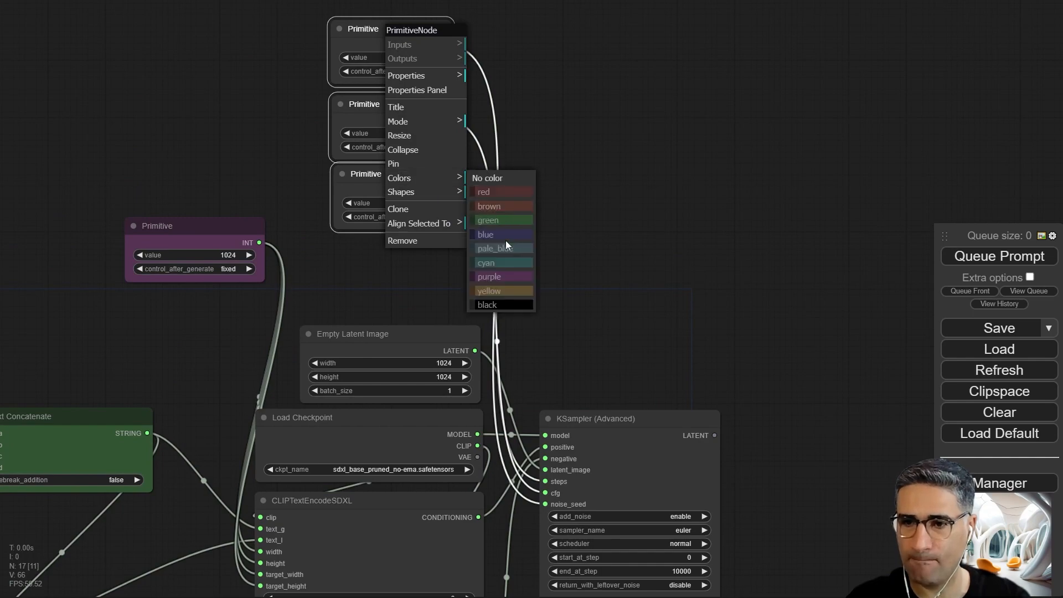
pyautogui.click(510, 276)
# Trace the links into the KSampler (Advanced) inputs, shifting the lowest stacked Primitive node slightly to identify the input it feeds.
pyautogui.moveTo(607, 326); pyautogui.dragTo(513, 144)
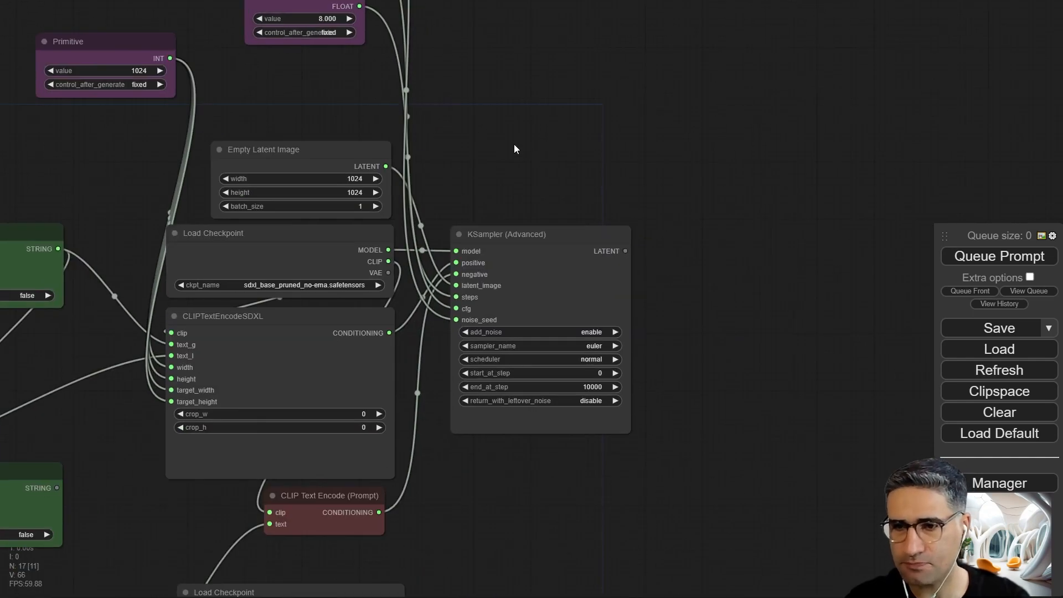
pyautogui.scroll(6, 518, 232)
pyautogui.scroll(5, 438, 382)
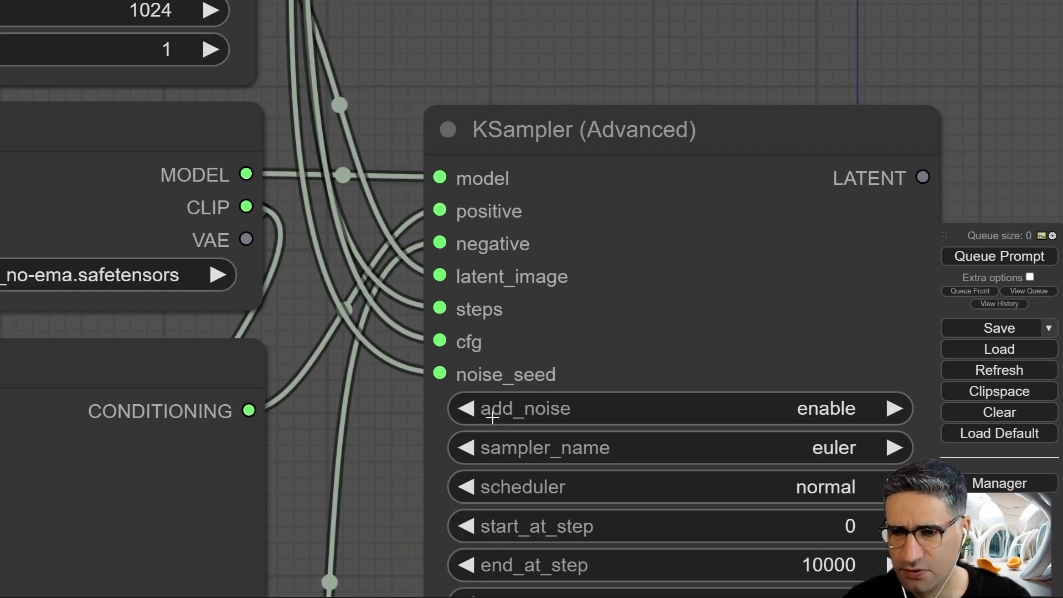
pyautogui.scroll(-6, 454, 318)
pyautogui.moveTo(437, 7); pyautogui.dragTo(523, 396)
pyautogui.scroll(-2, 523, 396)
pyautogui.moveTo(532, 346); pyautogui.dragTo(488, 314)
pyautogui.moveTo(289, 219)
pyautogui.mouseDown()
pyautogui.moveTo(275, 190)
pyautogui.moveTo(242, 237)
pyautogui.moveTo(276, 235)
pyautogui.mouseUp()
pyautogui.moveTo(504, 352); pyautogui.dragTo(570, 188)
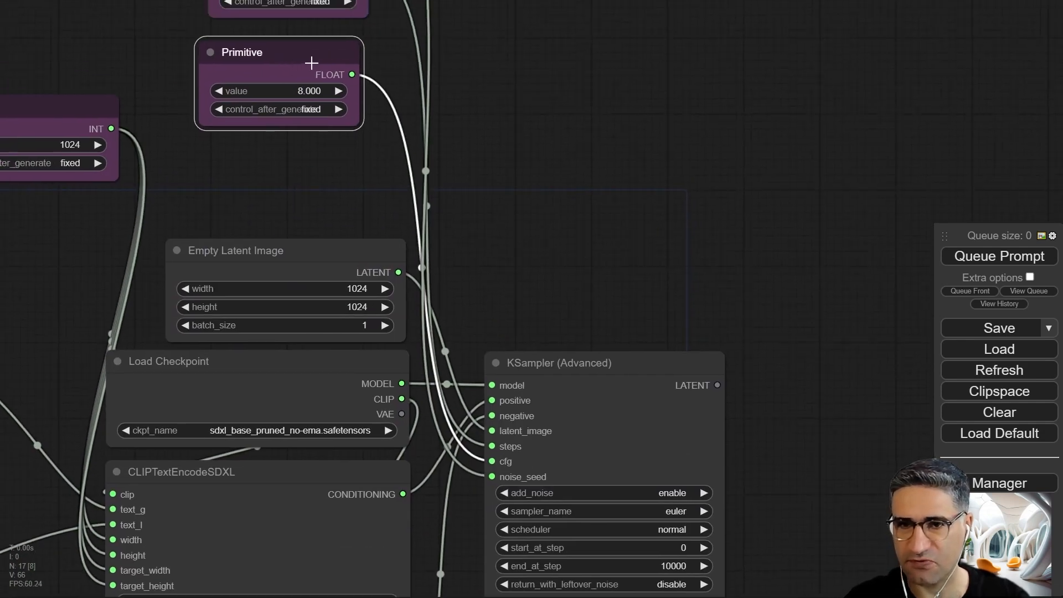
pyautogui.moveTo(311, 63); pyautogui.dragTo(326, 62)
# Retitle the Primitive node feeding the KSampler's cfg input as "CFG".
pyautogui.rightClick(292, 55)
pyautogui.click(251, 47)
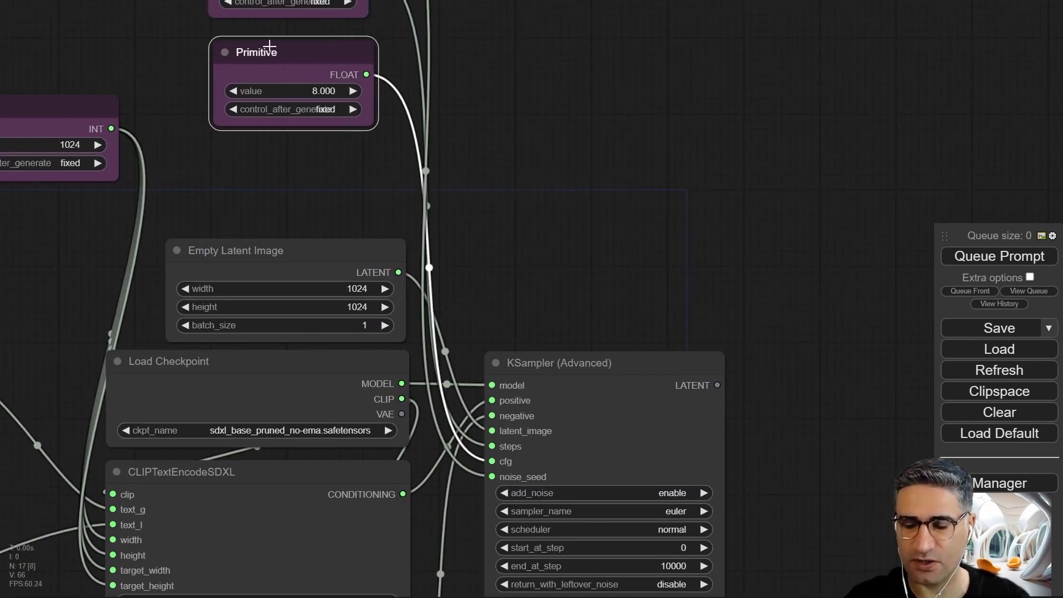
pyautogui.rightClick(268, 44)
pyautogui.click(291, 119)
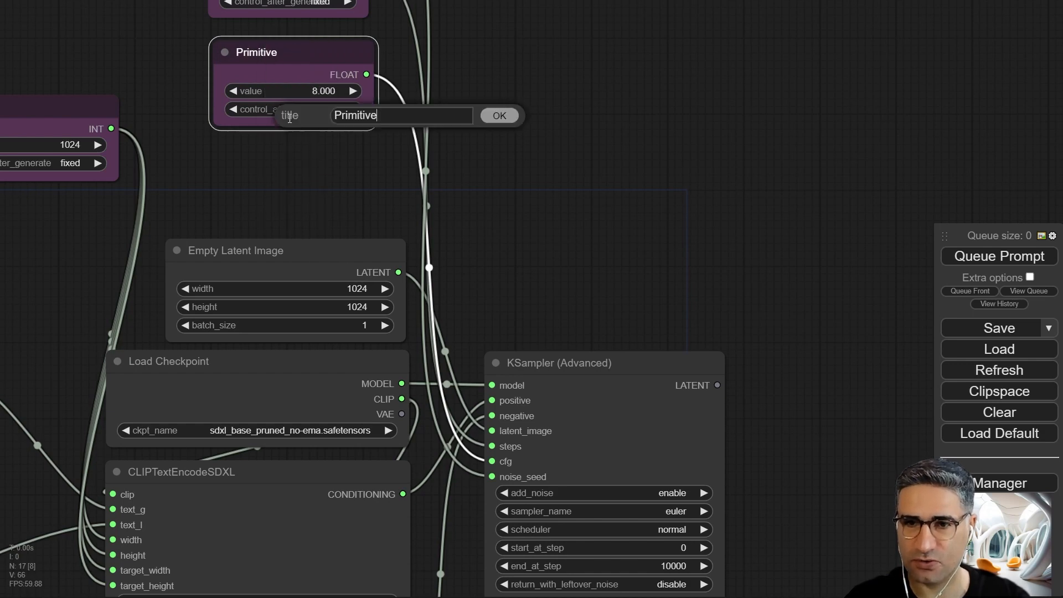
pyautogui.moveTo(412, 120); pyautogui.dragTo(237, 122)
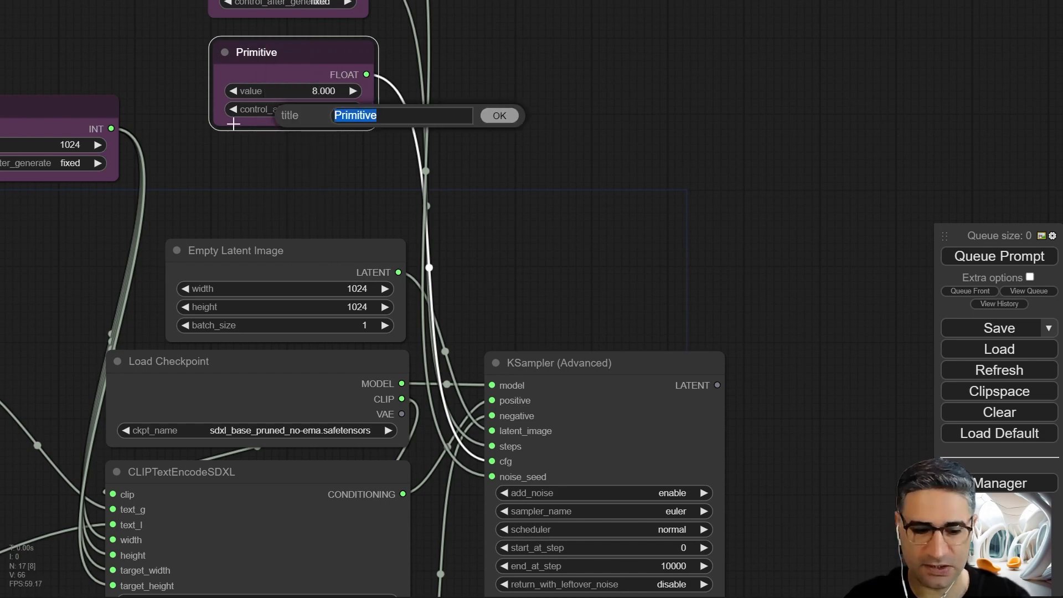
pyautogui.write('CFG')
pyautogui.click(490, 123)
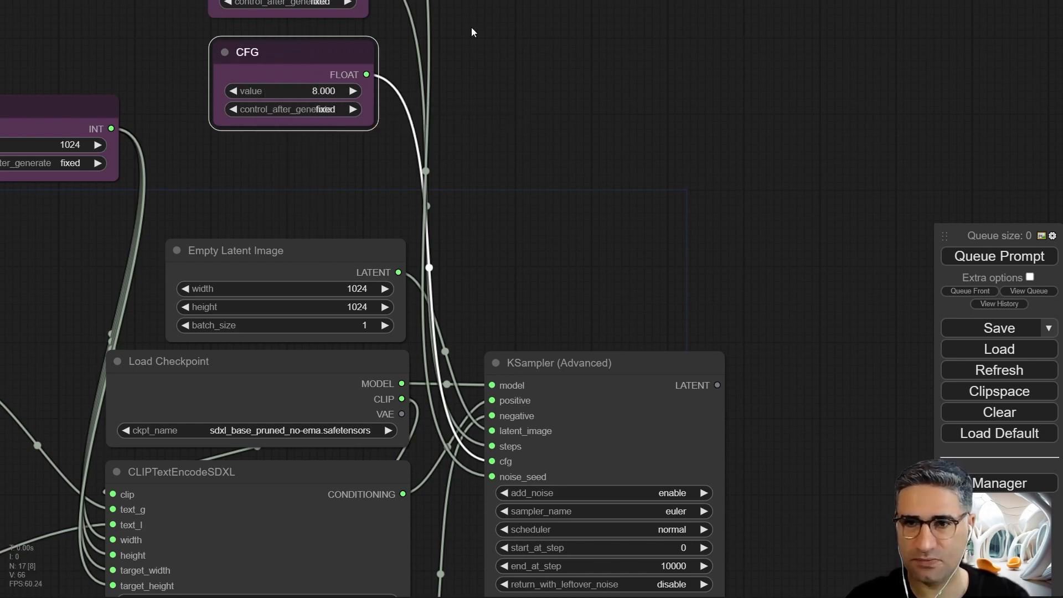
# Retitle the Primitive node feeding the KSampler's steps input as "Step".
pyautogui.moveTo(471, 33); pyautogui.dragTo(471, 139)
pyautogui.rightClick(301, 44)
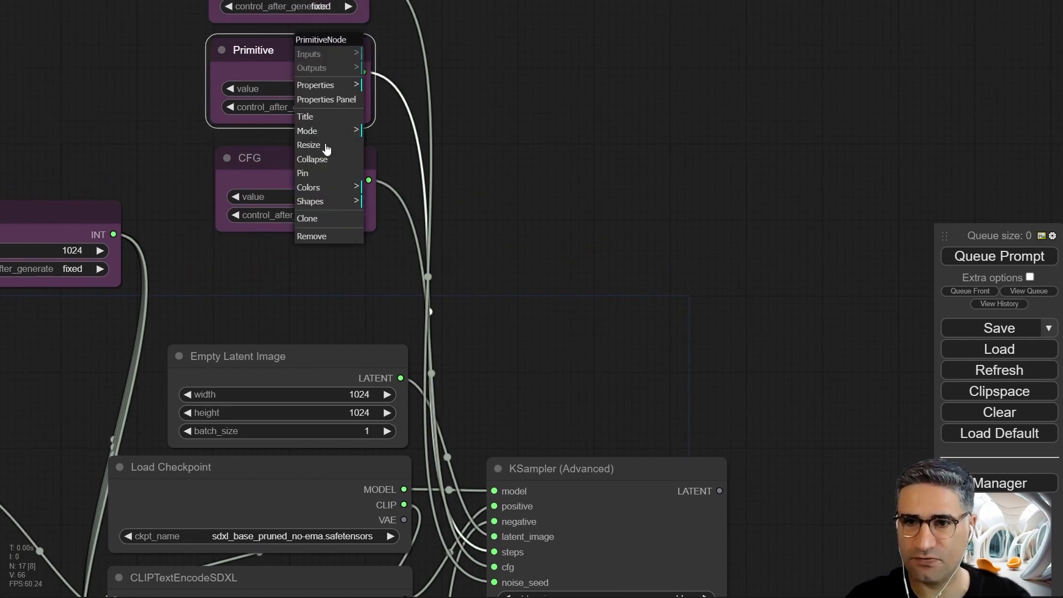
pyautogui.click(306, 117)
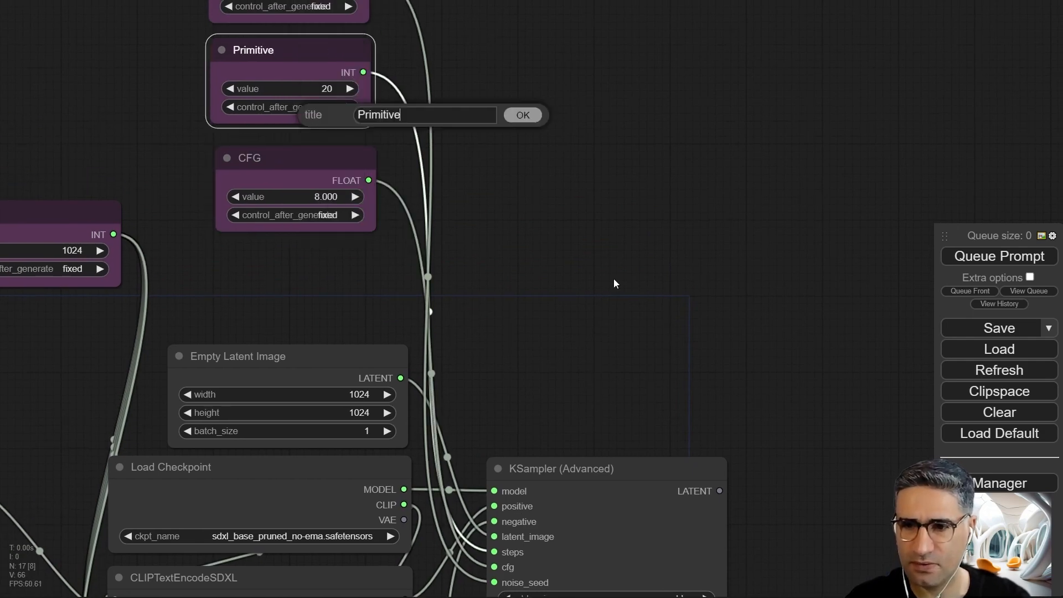
pyautogui.doubleClick(370, 116)
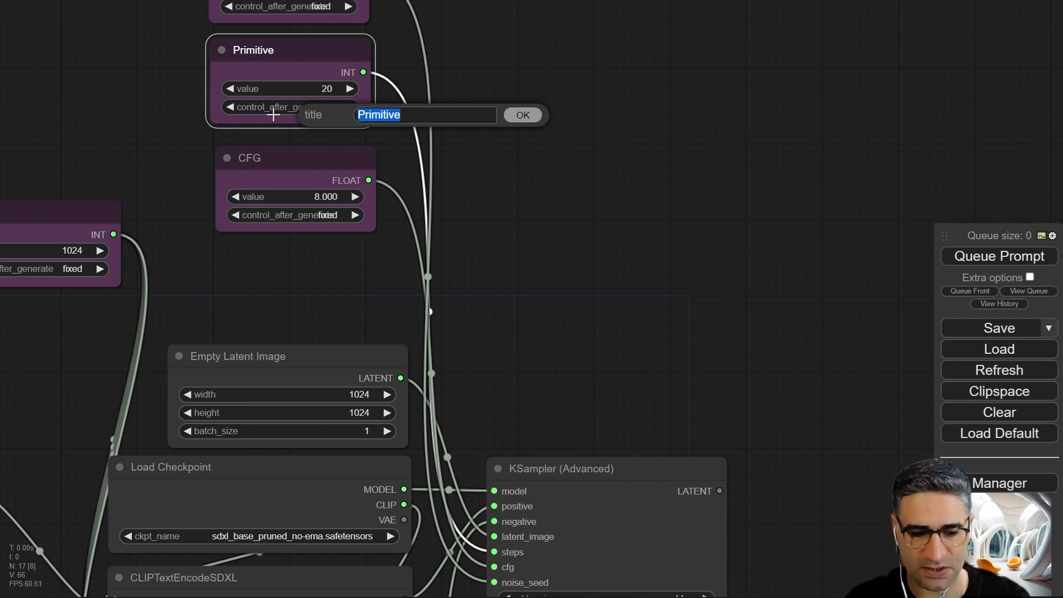
pyautogui.write('Step')
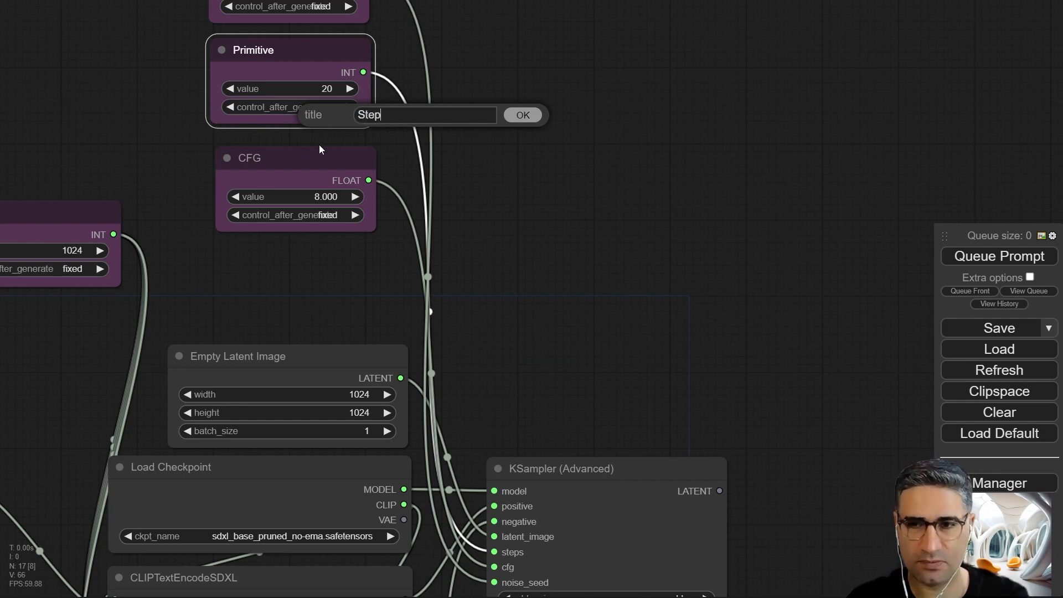
pyautogui.click(524, 115)
# Retitle the topmost Primitive node, which feeds the noise_seed input, as "SEED".
pyautogui.moveTo(500, 40); pyautogui.dragTo(512, 122)
pyautogui.click(317, 40)
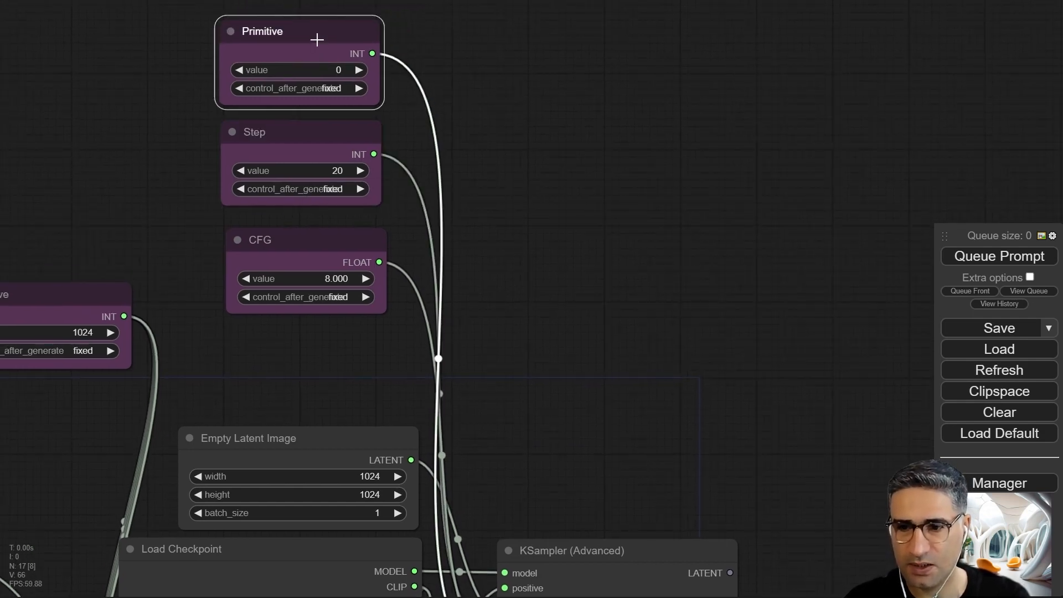
pyautogui.moveTo(693, 365); pyautogui.dragTo(705, 459)
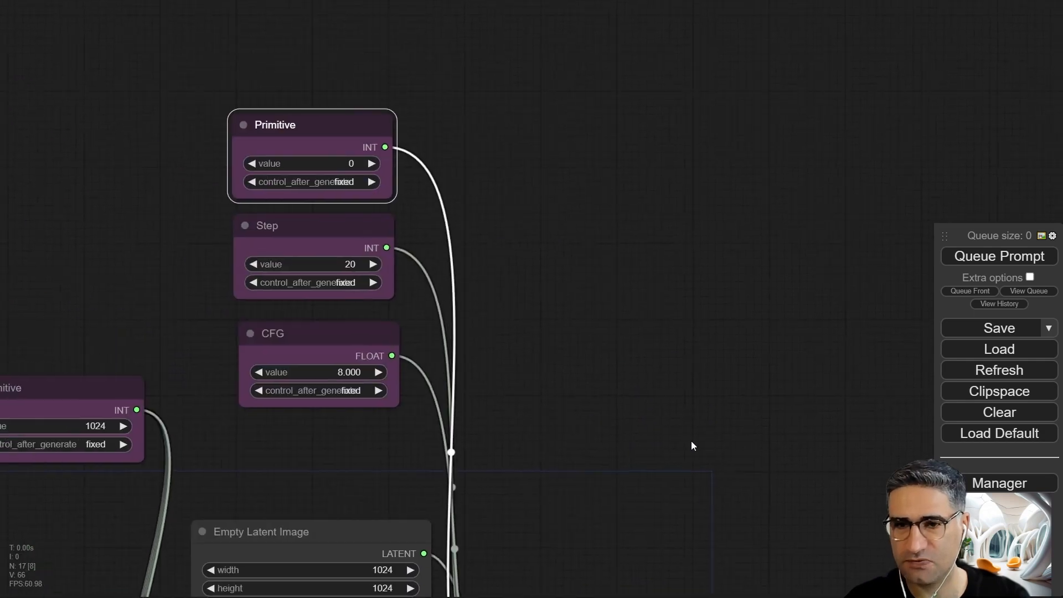
pyautogui.rightClick(302, 124)
pyautogui.click(318, 185)
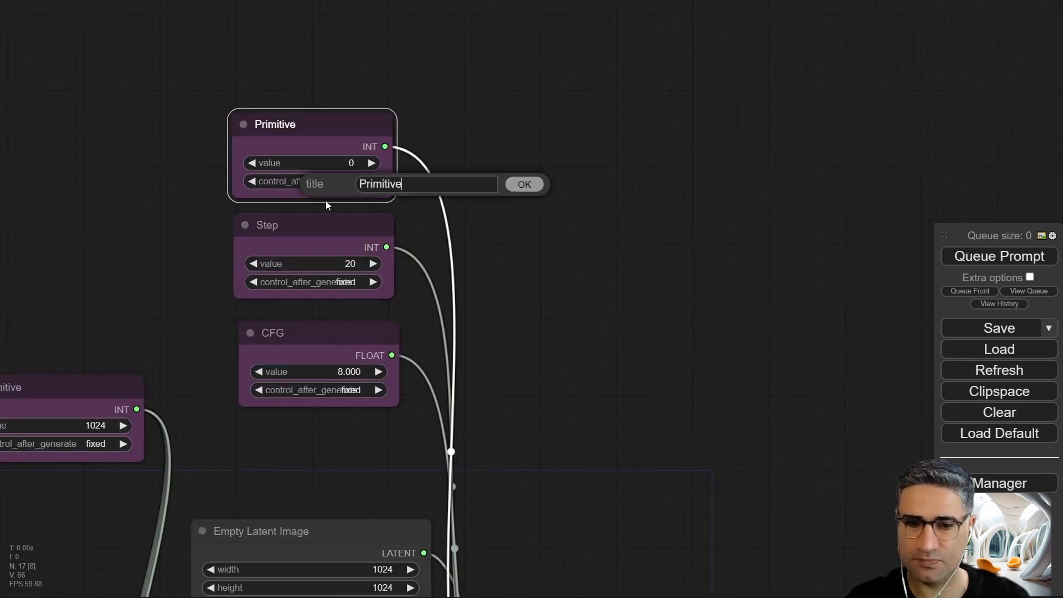
pyautogui.write('SEED')
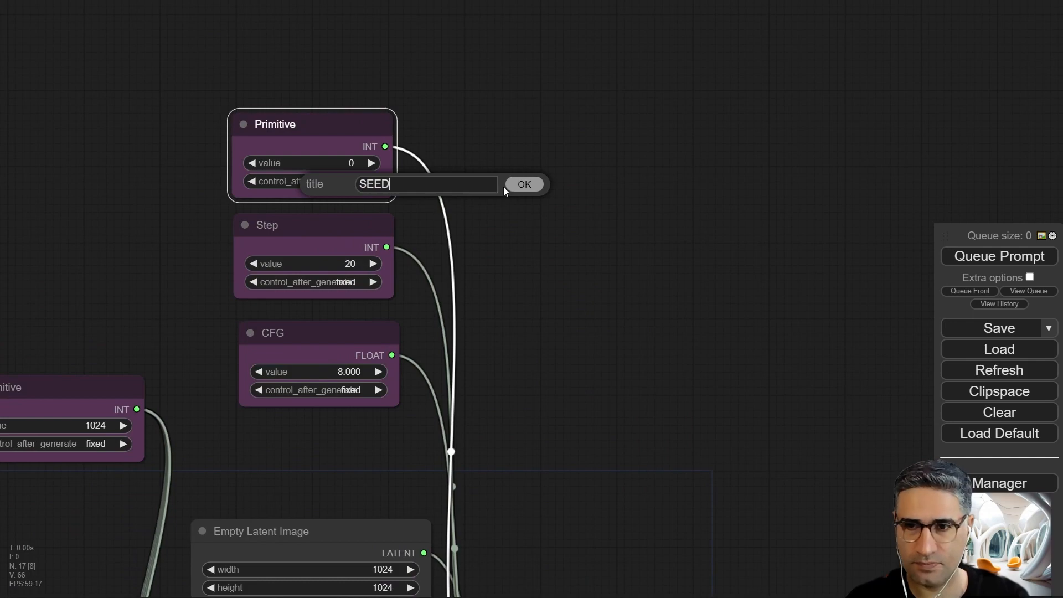
pyautogui.click(523, 184)
# Choose sdxl_refiner_pruned_no-ema.safetensors as the checkpoint of the lower Load Checkpoint node.
pyautogui.moveTo(527, 180); pyautogui.dragTo(517, 118)
pyautogui.scroll(-5, 521, 124)
pyautogui.moveTo(537, 463); pyautogui.dragTo(544, 382)
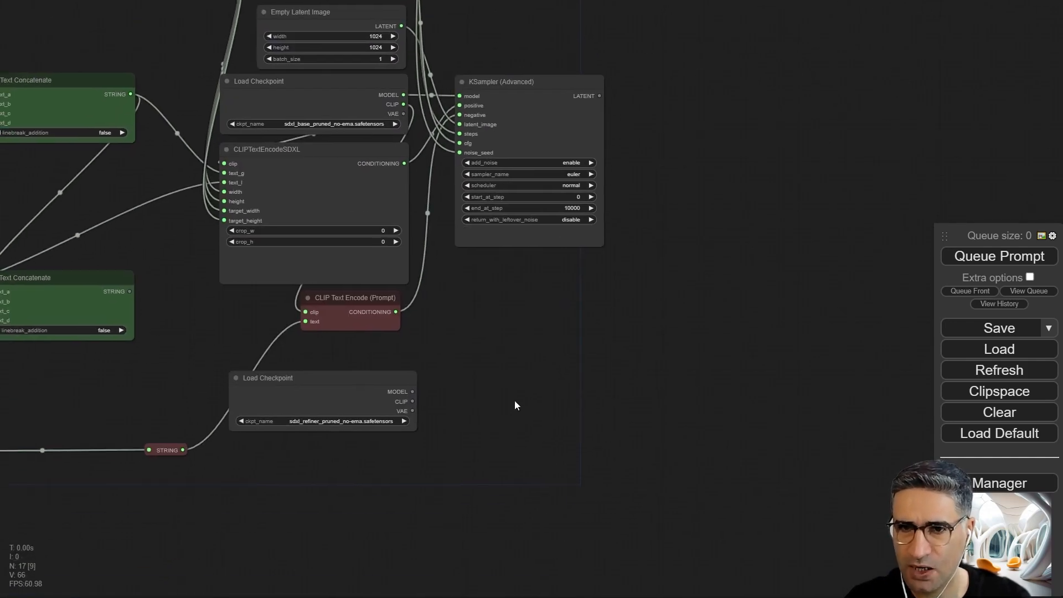
pyautogui.scroll(10, 333, 445)
pyautogui.click(294, 217)
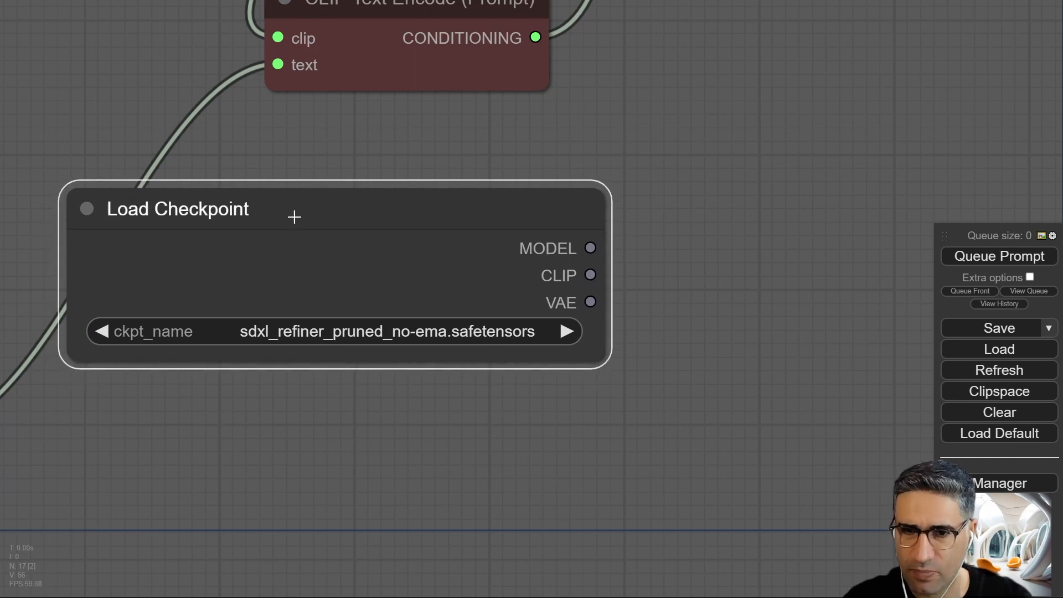
pyautogui.moveTo(294, 216); pyautogui.dragTo(291, 224)
pyautogui.click(269, 332)
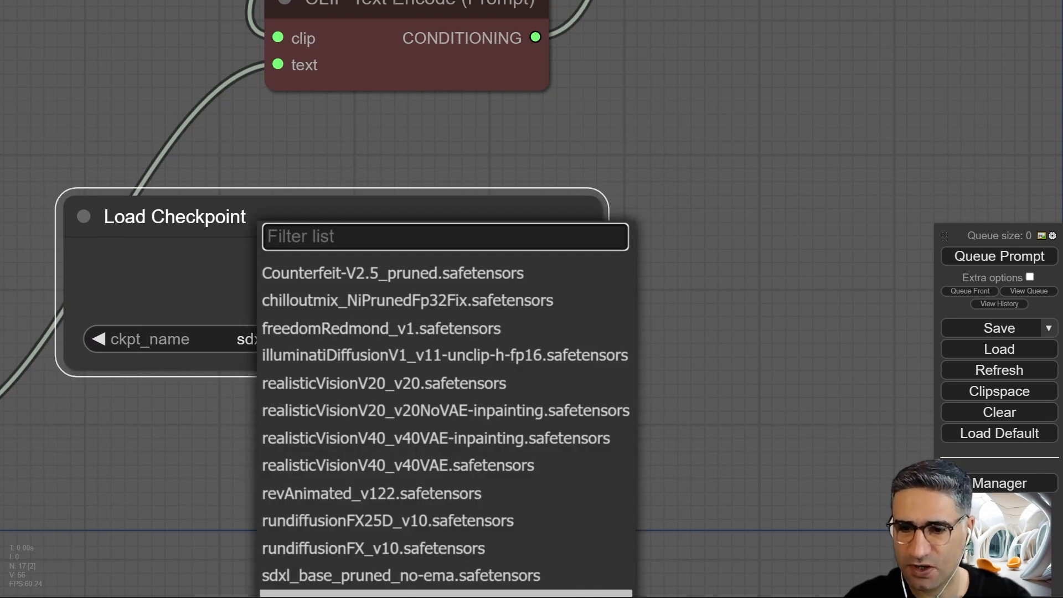
pyautogui.moveTo(768, 468); pyautogui.dragTo(744, 342)
pyautogui.click(200, 213)
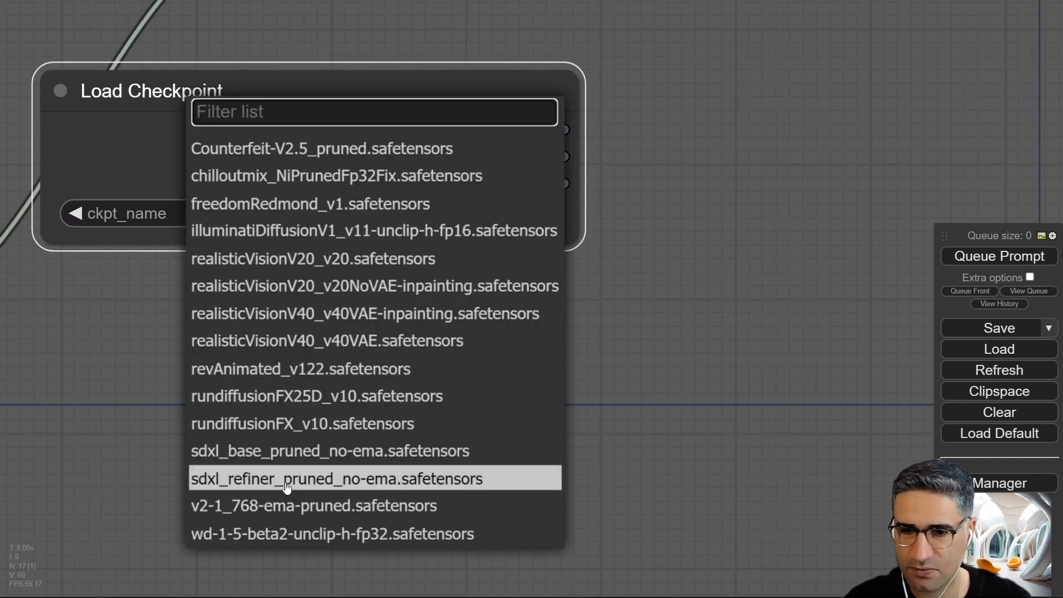
pyautogui.click(207, 479)
pyautogui.moveTo(585, 298); pyautogui.dragTo(585, 308)
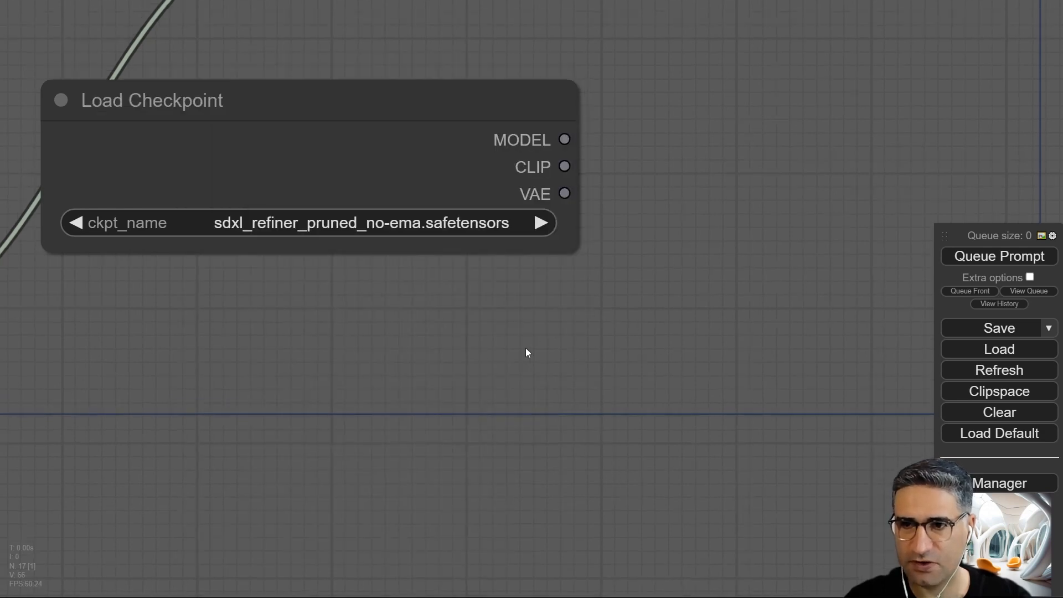
# Search the nodes for "sdx", add a CLIPTextEncodeSDXLRefiner node and place it directly below the refiner's Load Checkpoint node.
pyautogui.scroll(-6, 526, 348)
pyautogui.moveTo(492, 410); pyautogui.dragTo(460, 531)
pyautogui.moveTo(642, 228); pyautogui.dragTo(624, 332)
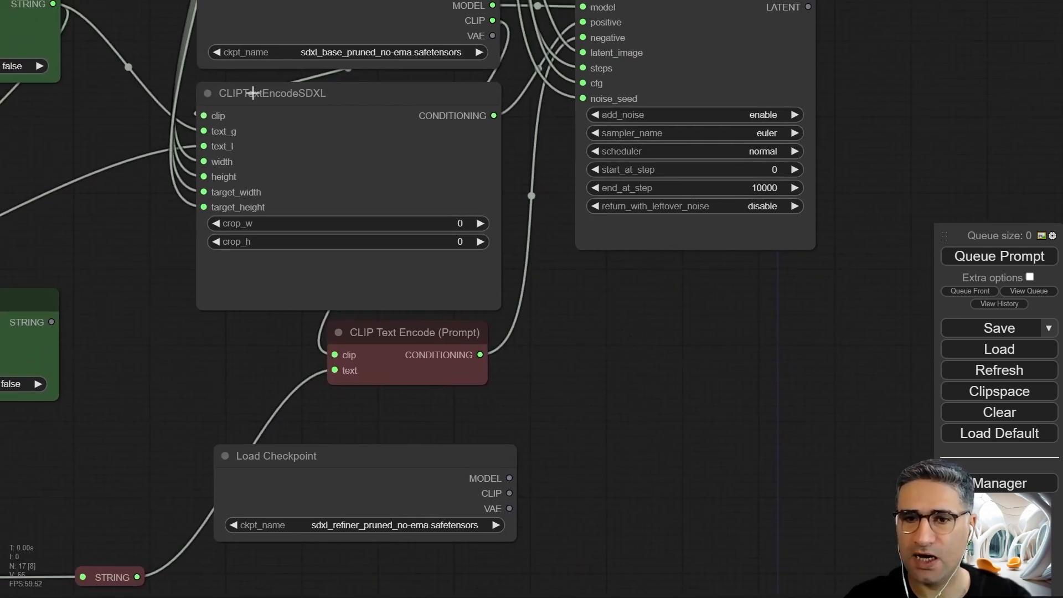
pyautogui.moveTo(243, 413); pyautogui.dragTo(267, 394)
pyautogui.moveTo(634, 509); pyautogui.dragTo(611, 334)
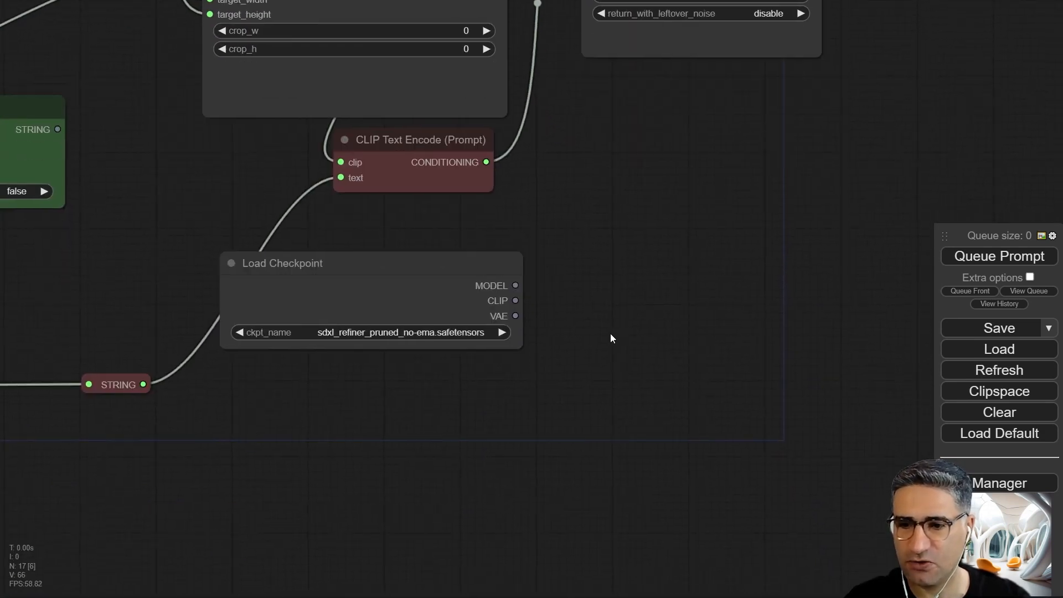
pyautogui.doubleClick(386, 382)
pyautogui.write('sdx')
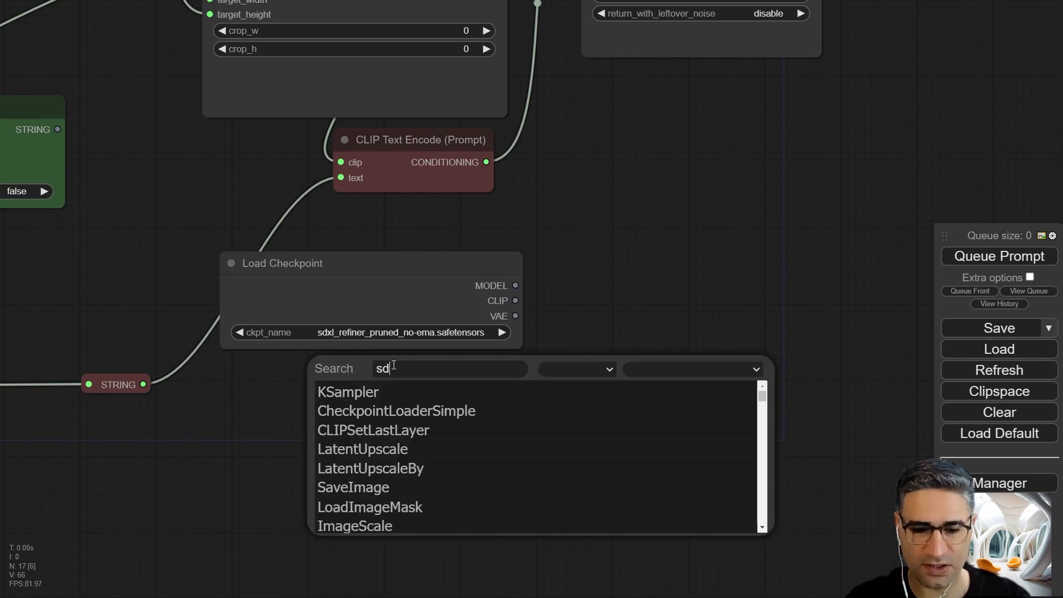
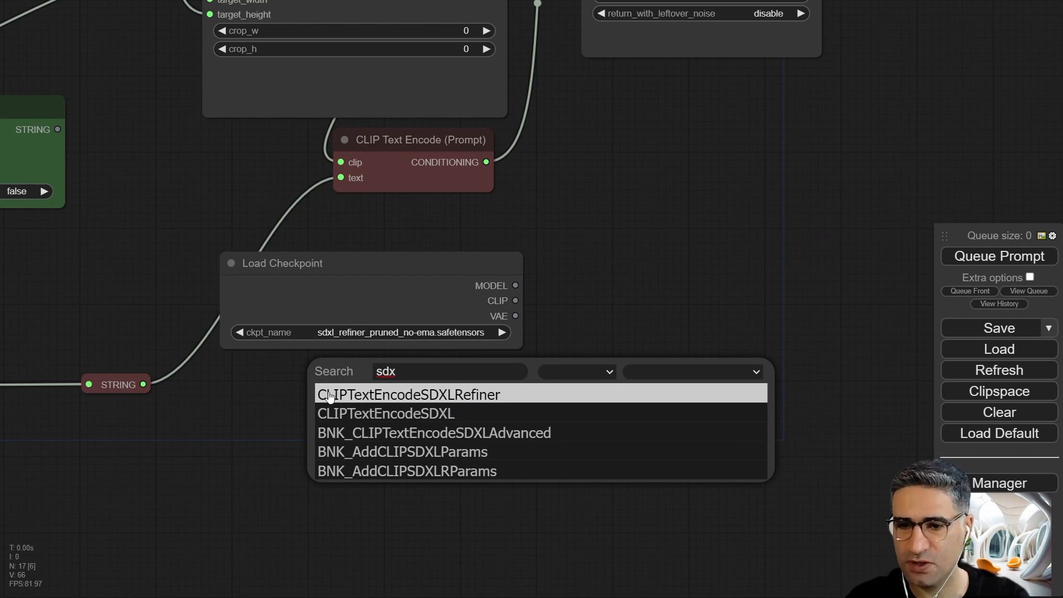
pyautogui.click(460, 395)
pyautogui.moveTo(581, 373); pyautogui.dragTo(424, 383)
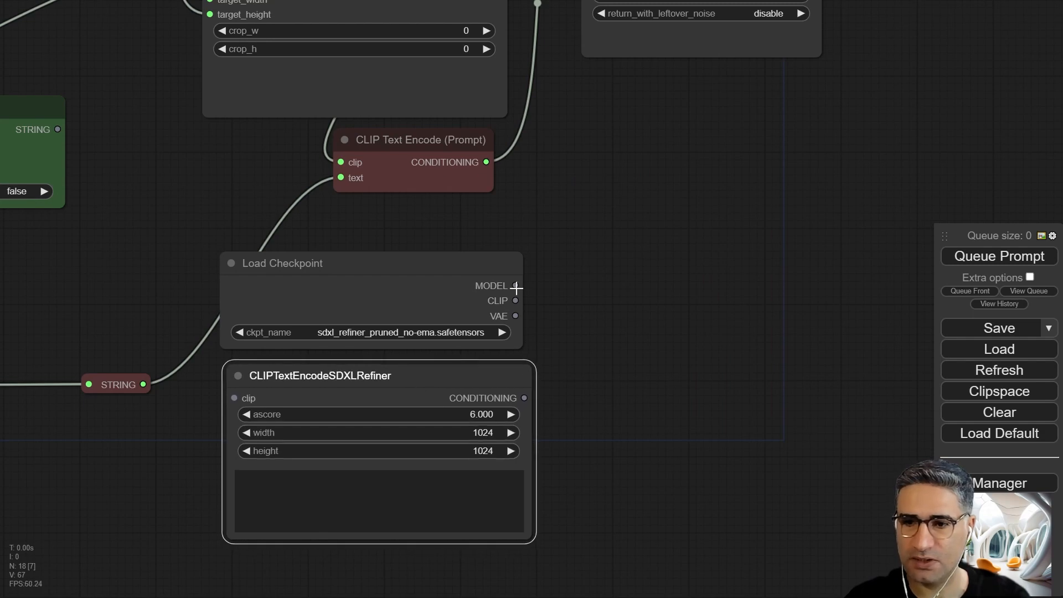
# Connect the refiner checkpoint's CLIP output to the clip input of the CLIPTextEncodeSDXLRefiner node.
pyautogui.moveTo(517, 287); pyautogui.dragTo(234, 398)
pyautogui.moveTo(678, 465); pyautogui.dragTo(712, 338)
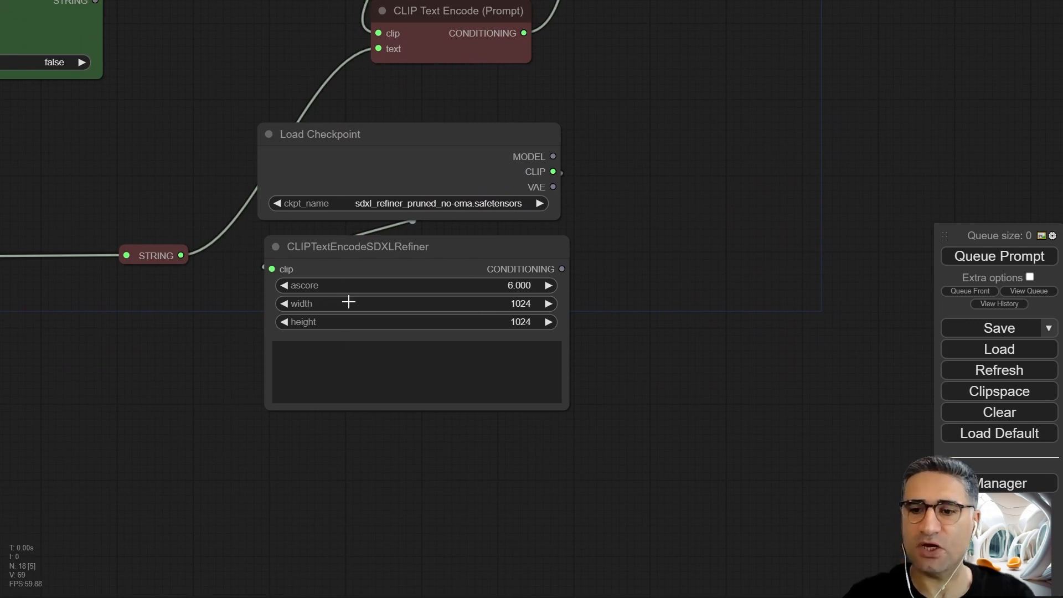
pyautogui.click(353, 350)
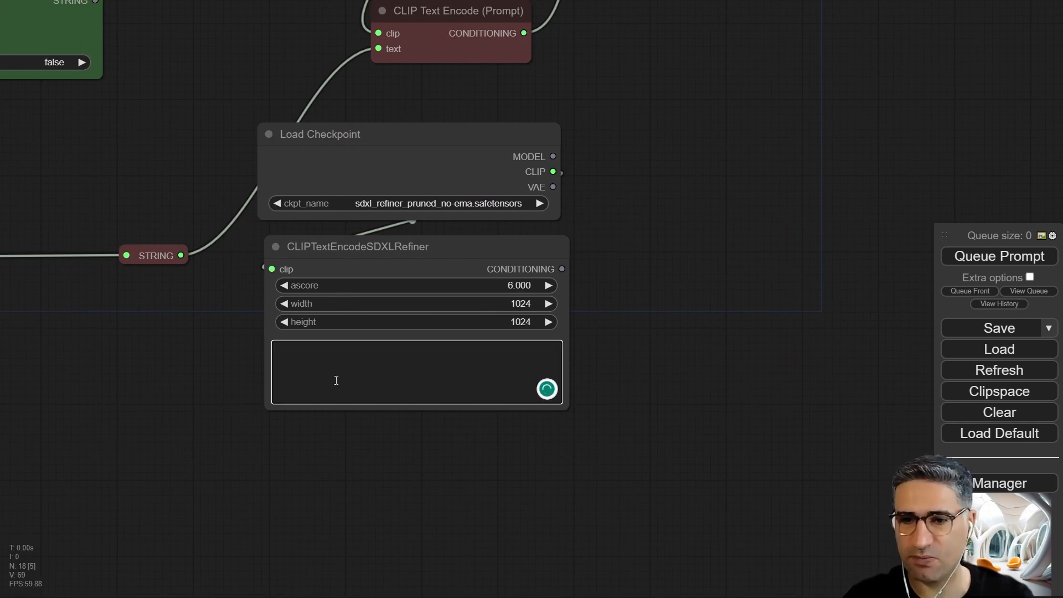
# Convert the width, height and text widgets of the CLIPTextEncodeSDXLRefiner node to inputs.
pyautogui.click(340, 240)
pyautogui.rightClick(340, 240)
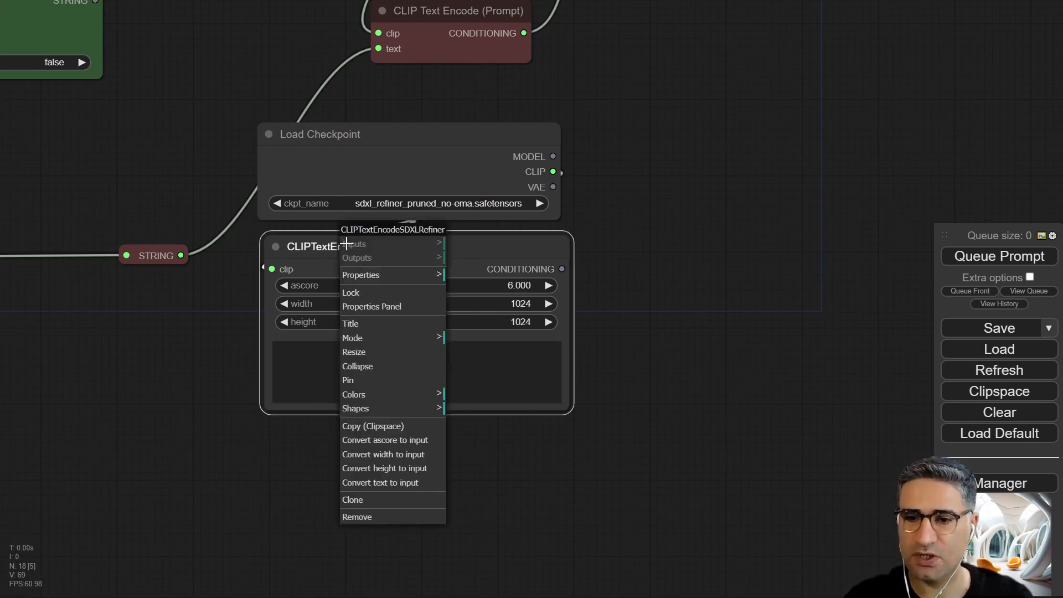
pyautogui.click(413, 455)
pyautogui.rightClick(382, 250)
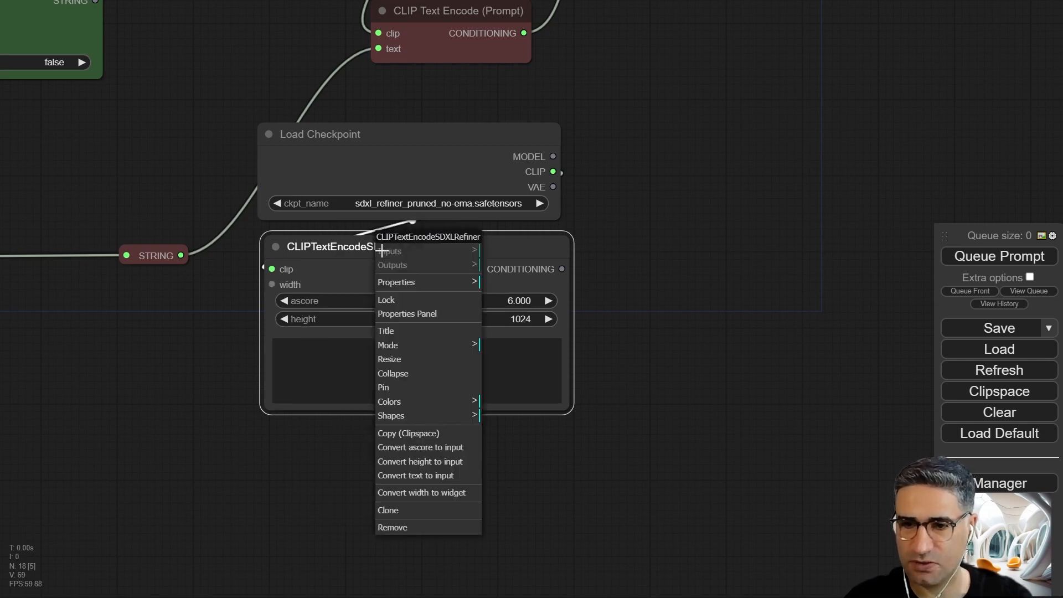
pyautogui.click(441, 462)
pyautogui.rightClick(401, 252)
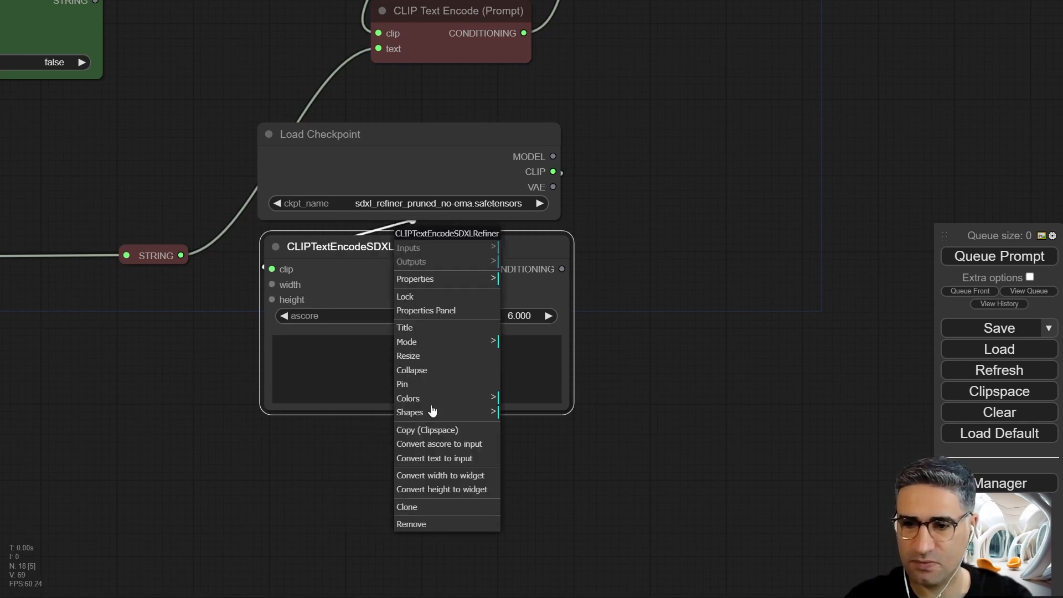
pyautogui.click(446, 458)
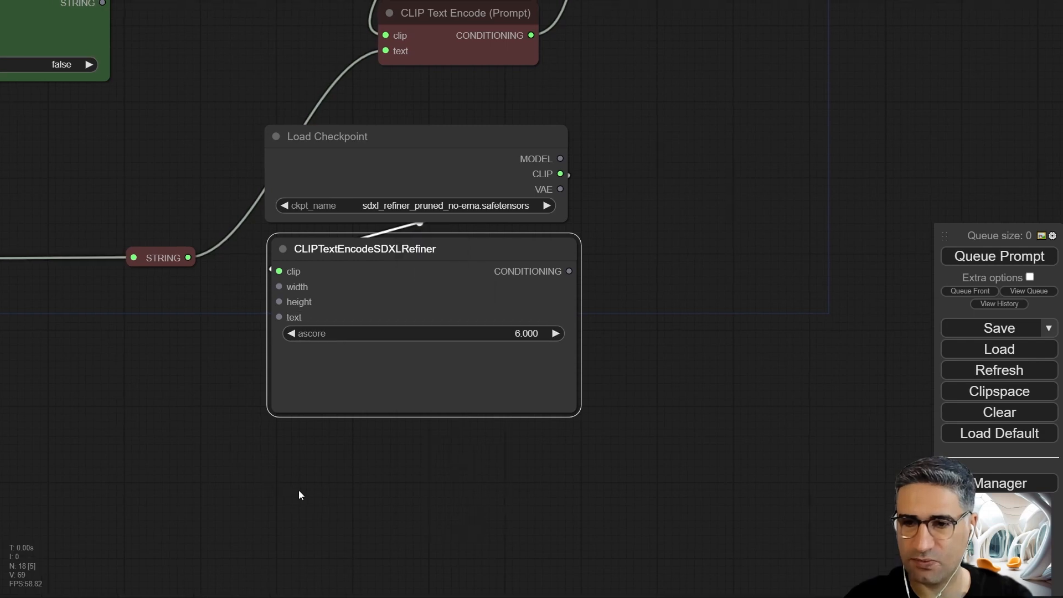
# Move the lower Text Concatenate node slightly down and to the right.
pyautogui.scroll(-4, 332, 482)
pyautogui.scroll(-1, 353, 475)
pyautogui.moveTo(312, 428); pyautogui.dragTo(336, 500)
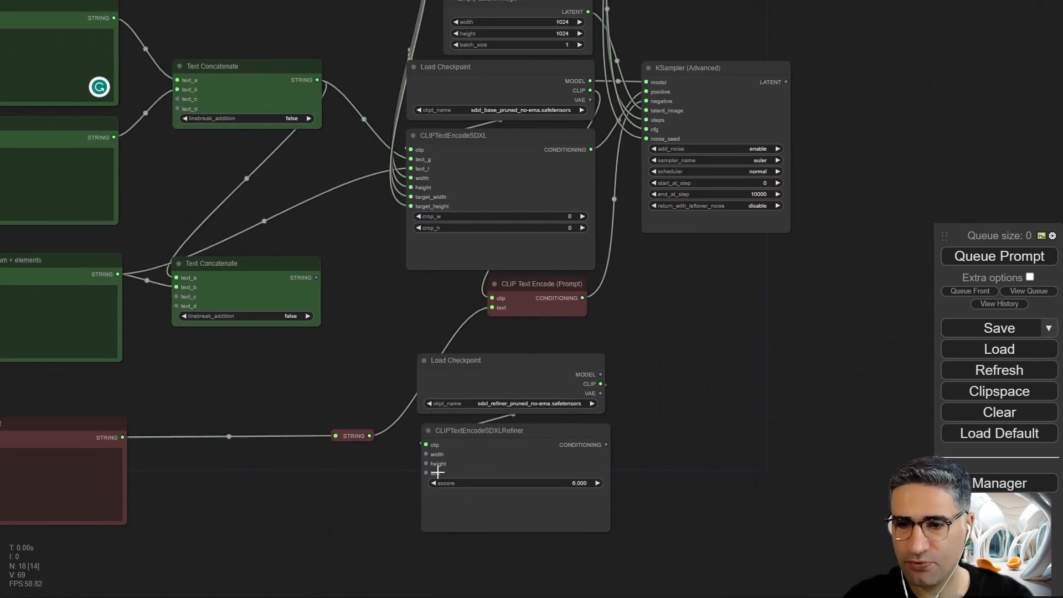
pyautogui.scroll(8, 476, 436)
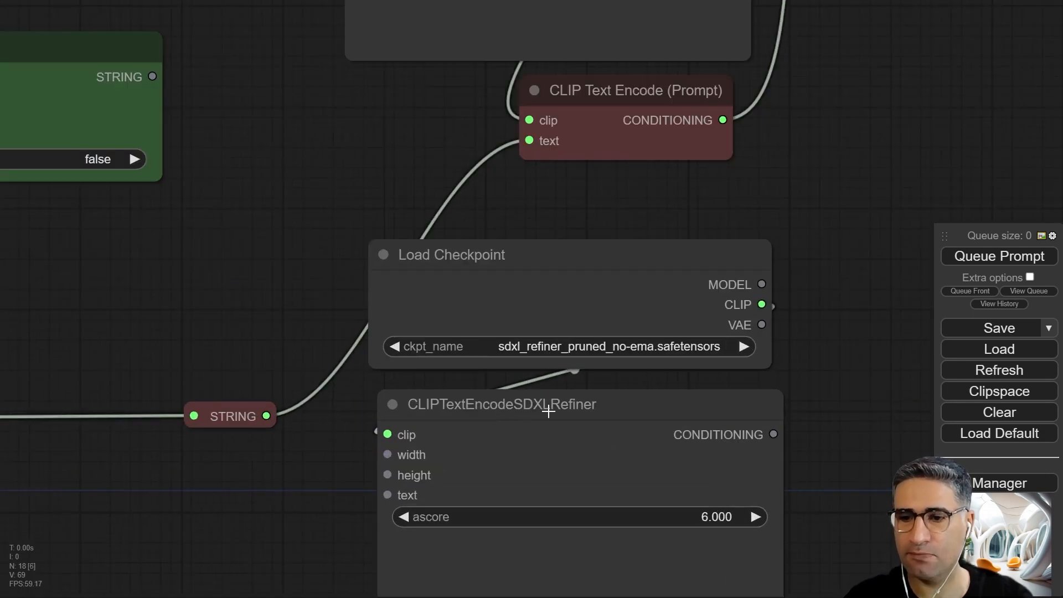
pyautogui.scroll(-5, 498, 423)
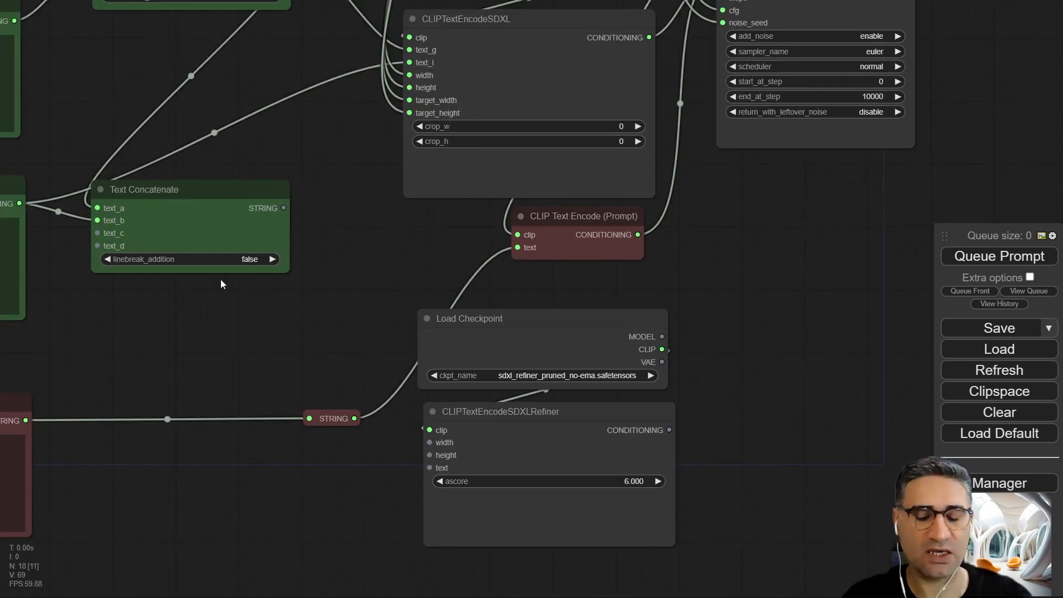
pyautogui.moveTo(220, 284); pyautogui.dragTo(499, 428)
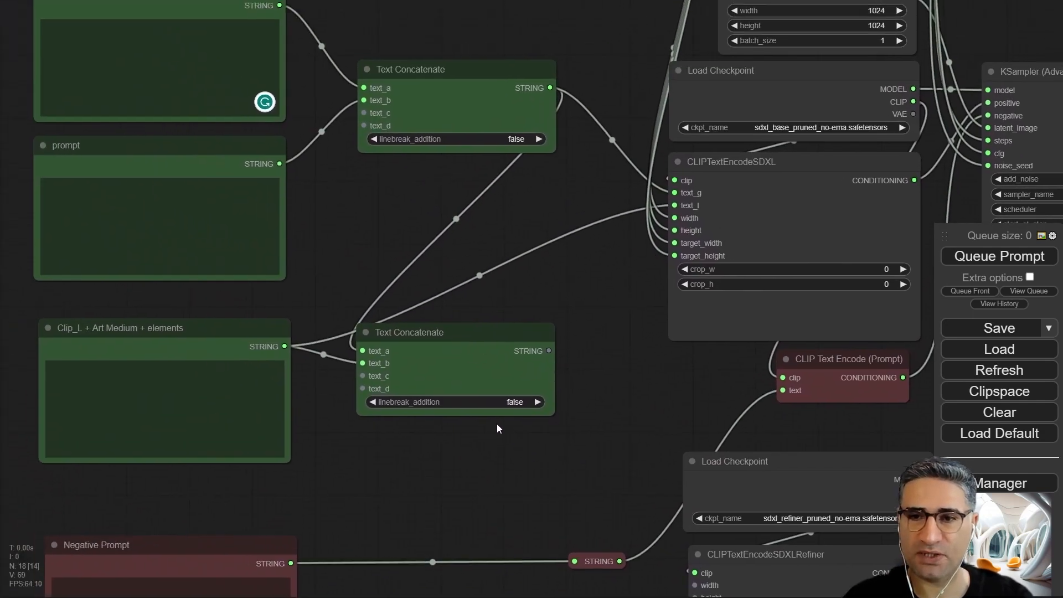
pyautogui.scroll(-2, 282, 143)
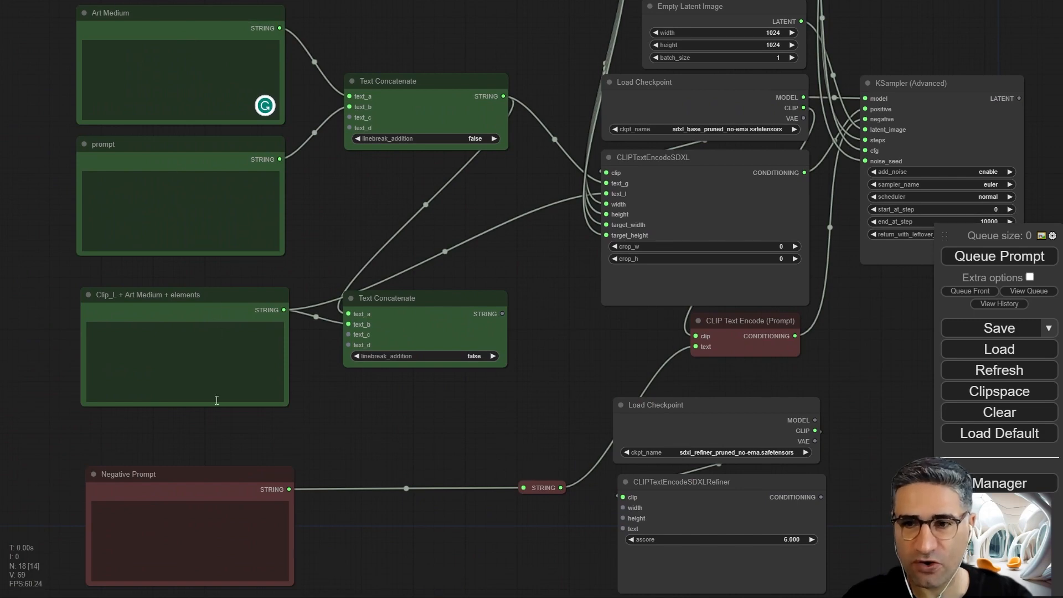
pyautogui.scroll(5, 625, 453)
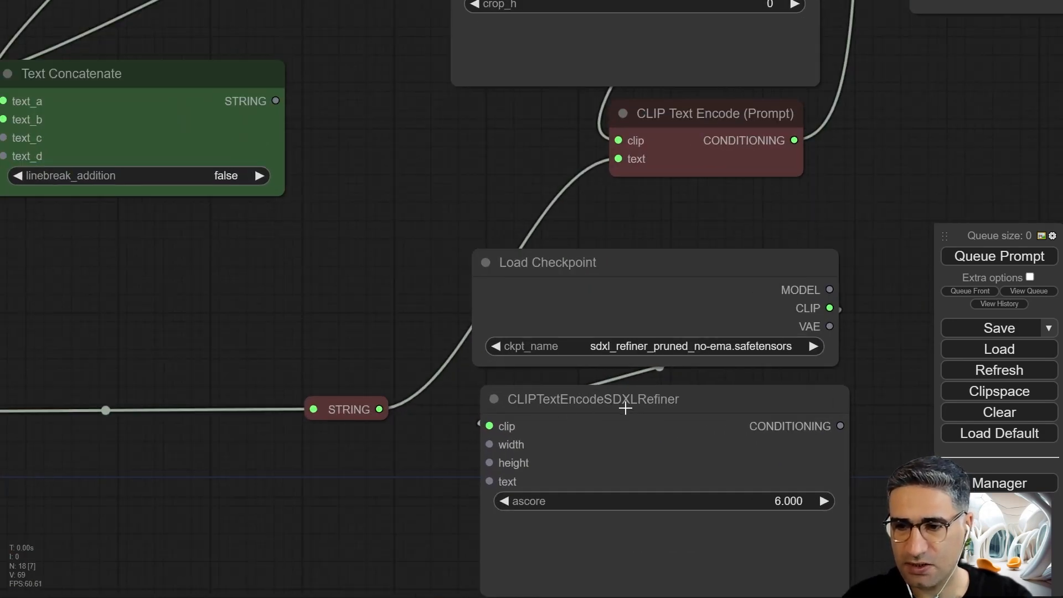
pyautogui.moveTo(397, 303); pyautogui.dragTo(455, 293)
pyautogui.scroll(-5, 431, 283)
pyautogui.moveTo(378, 284); pyautogui.dragTo(397, 414)
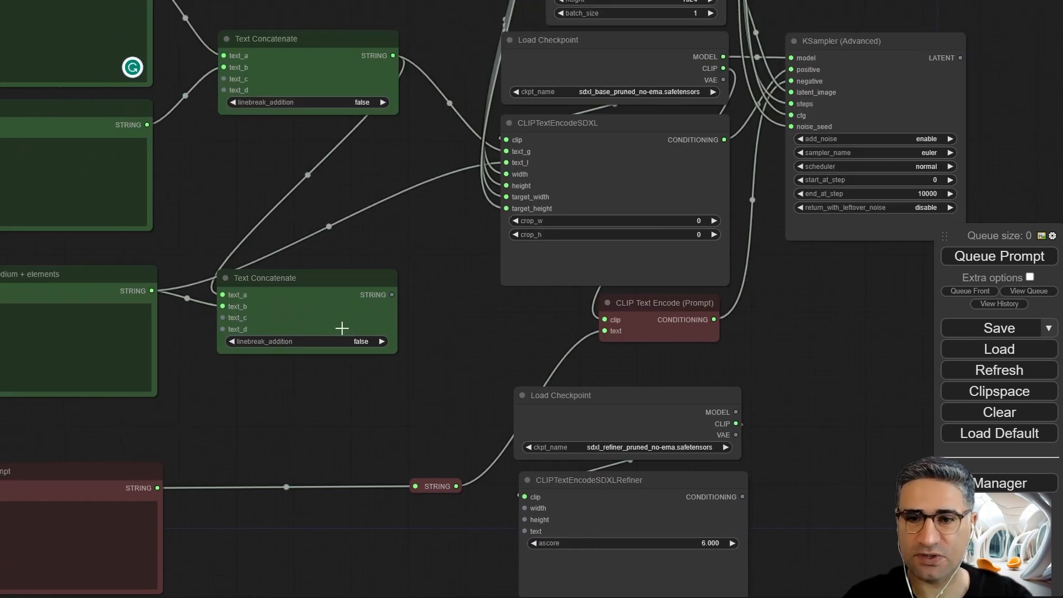
pyautogui.moveTo(317, 281); pyautogui.dragTo(332, 301)
# Connect the lower Text Concatenate node's STRING output to the text input of the CLIPTextEncodeSDXLRefiner node.
pyautogui.moveTo(242, 223); pyautogui.dragTo(338, 371)
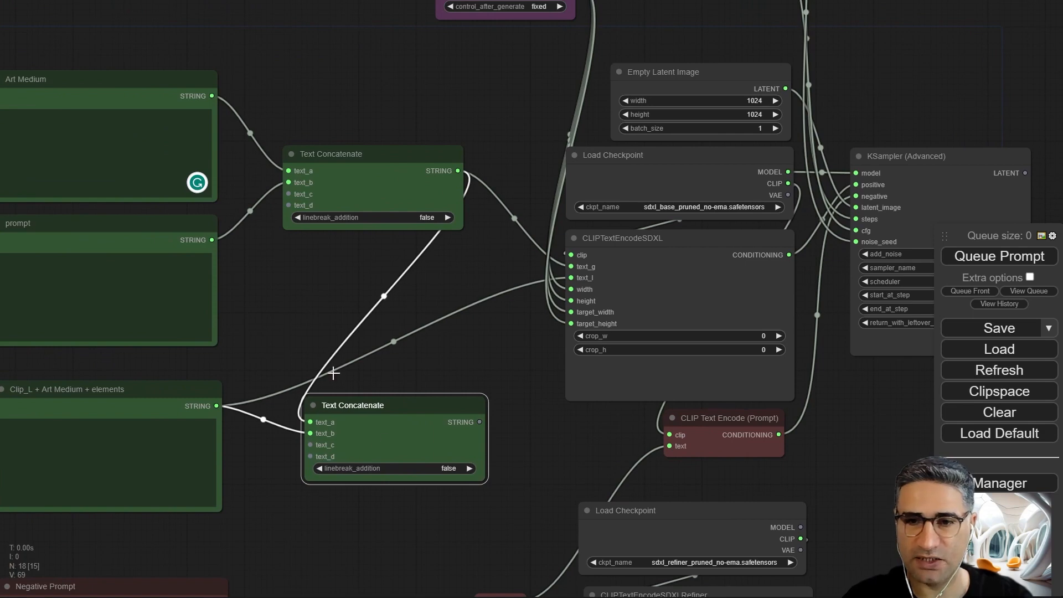
pyautogui.moveTo(294, 293); pyautogui.dragTo(348, 317)
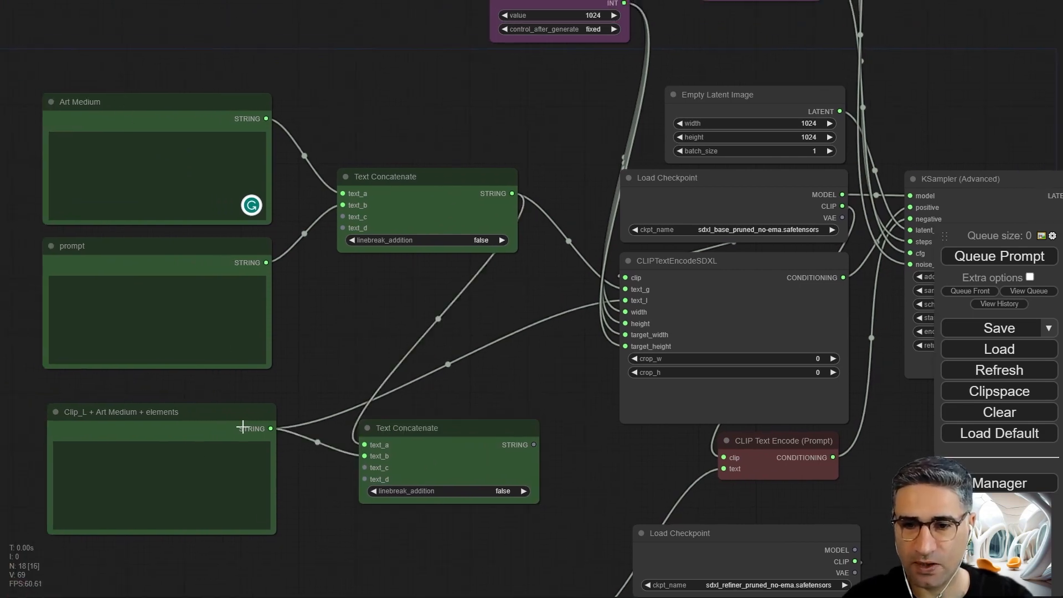
pyautogui.moveTo(308, 542); pyautogui.dragTo(258, 333)
pyautogui.moveTo(528, 318); pyautogui.dragTo(489, 304)
pyautogui.moveTo(427, 209); pyautogui.dragTo(480, 487)
pyautogui.scroll(-4, 480, 487)
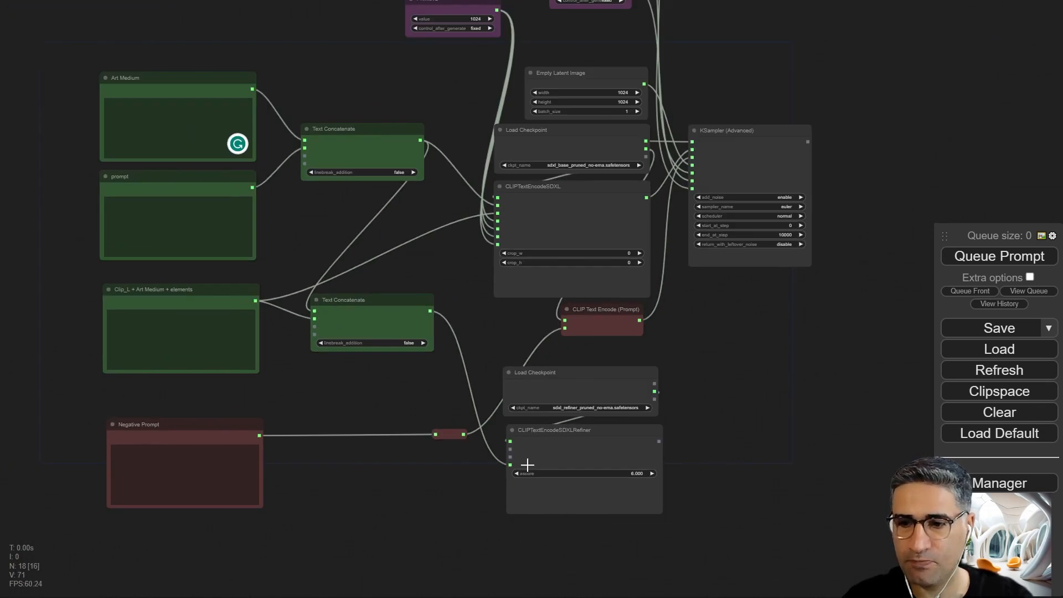
# Move the 1024 Primitive node further left and connect its output to the refiner text encoder's width and height inputs.
pyautogui.scroll(10, 500, 460)
pyautogui.scroll(-6, 520, 423)
pyautogui.scroll(-6, 426, 271)
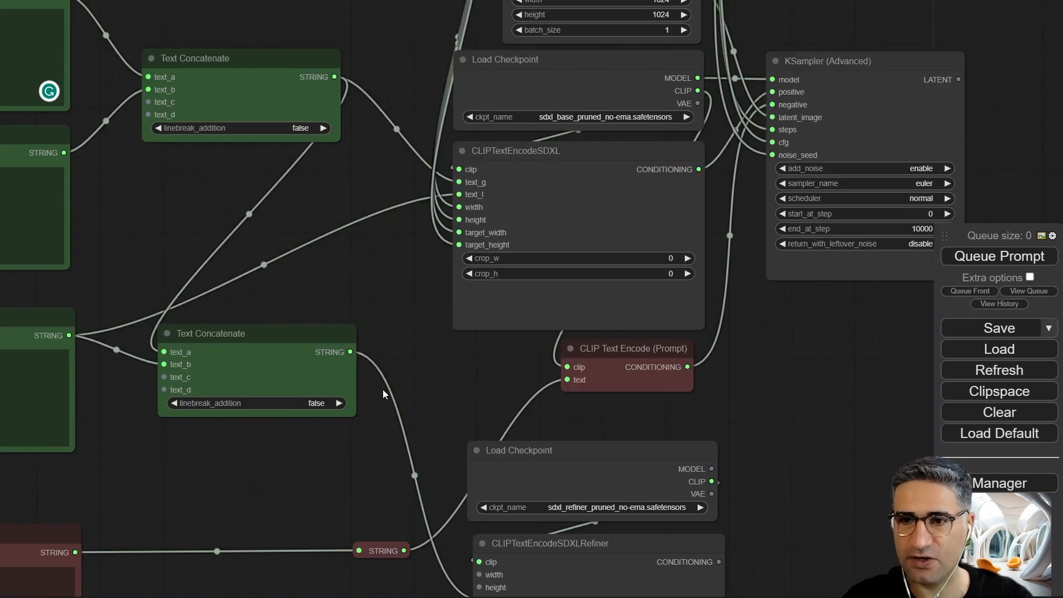
pyautogui.click(354, 119)
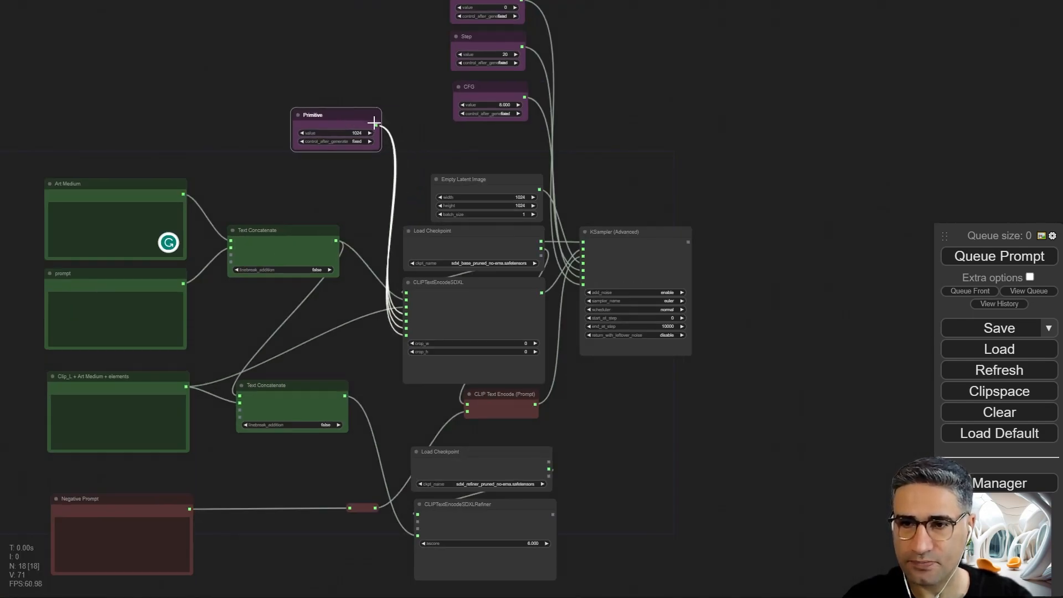
pyautogui.moveTo(375, 173); pyautogui.dragTo(418, 522)
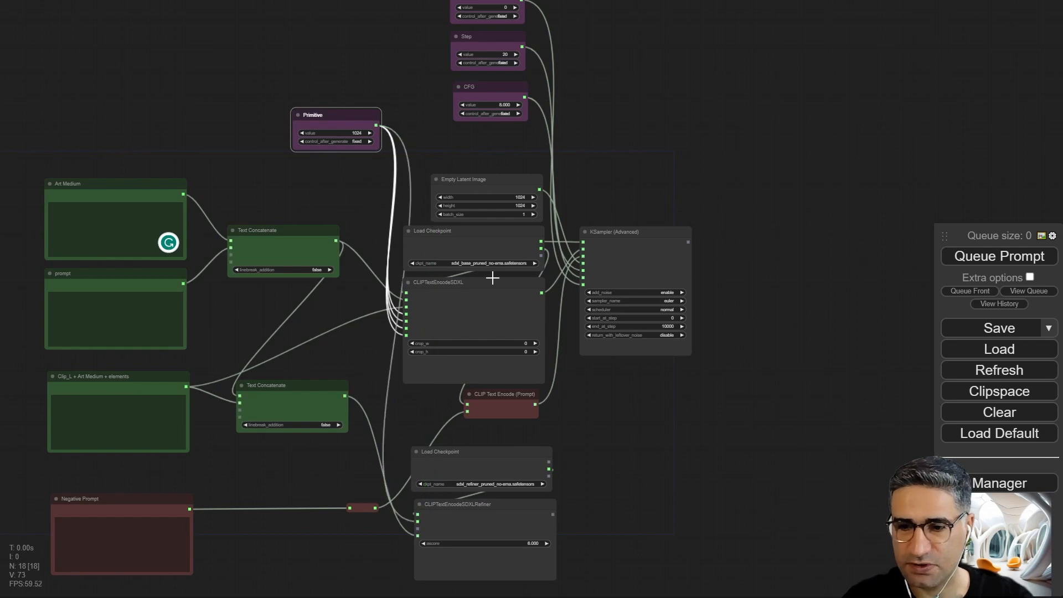
pyautogui.moveTo(375, 127); pyautogui.dragTo(418, 528)
# Set the value of the Primitive node that feeds the text encoders' width and height to 2048.
pyautogui.scroll(10, 355, 135)
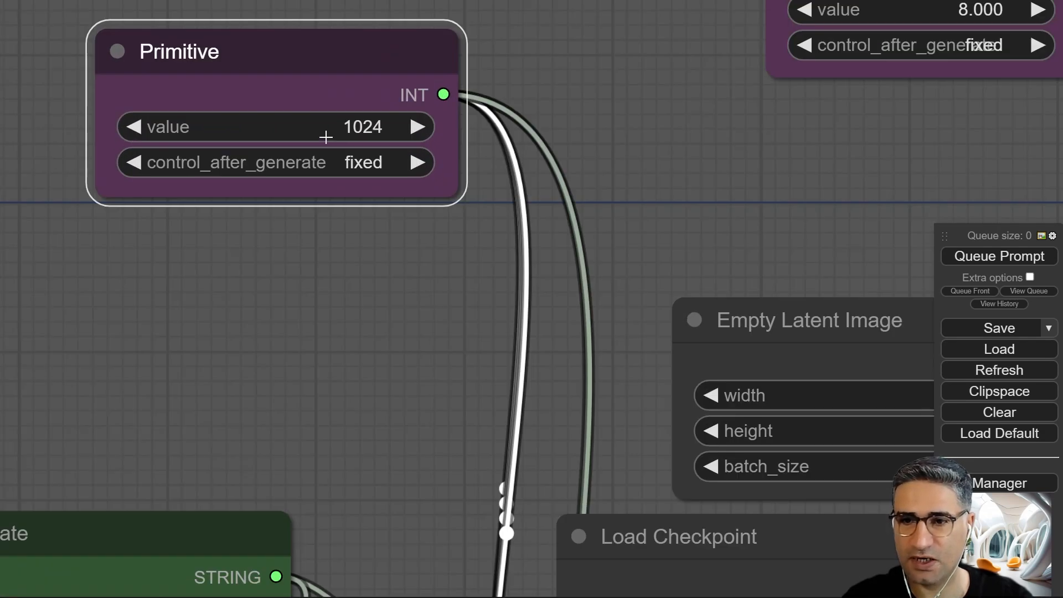
pyautogui.click(350, 134)
pyautogui.moveTo(301, 291); pyautogui.dragTo(150, 289)
pyautogui.scroll(-6, 150, 289)
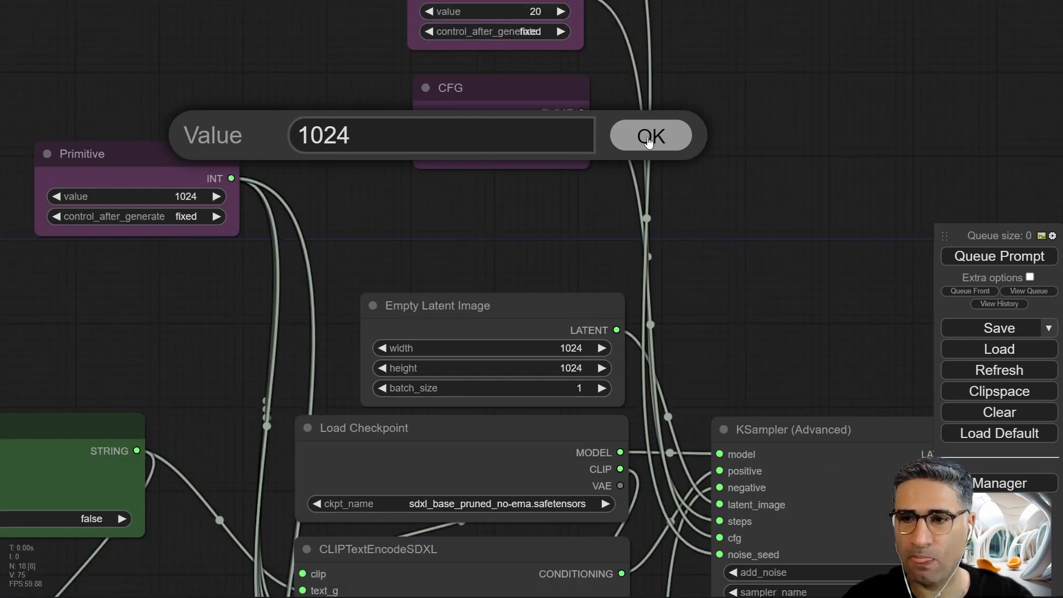
pyautogui.click(652, 136)
pyautogui.moveTo(282, 217); pyautogui.dragTo(340, 218)
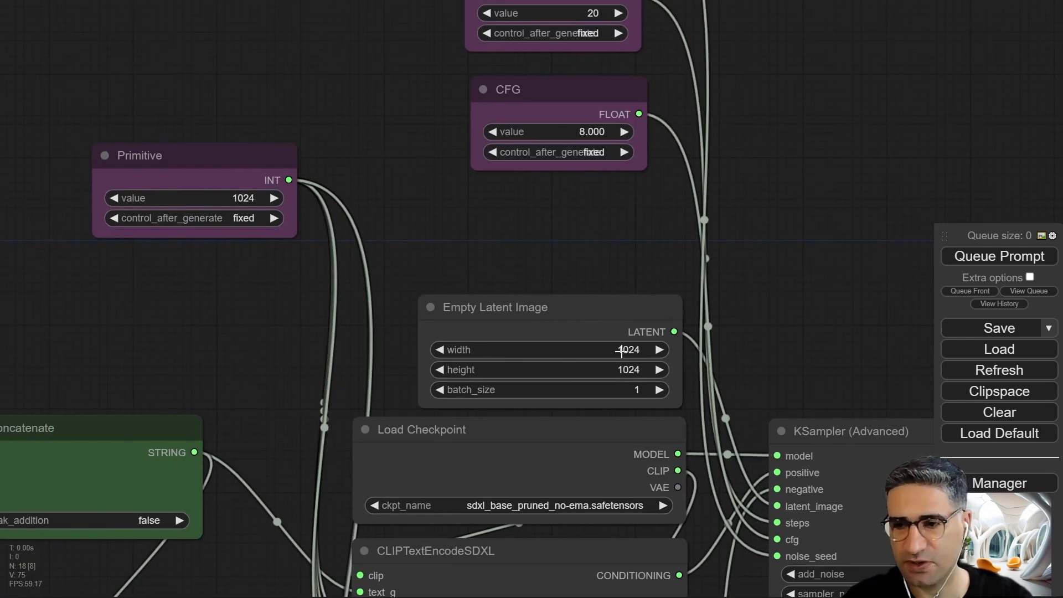
pyautogui.click(221, 199)
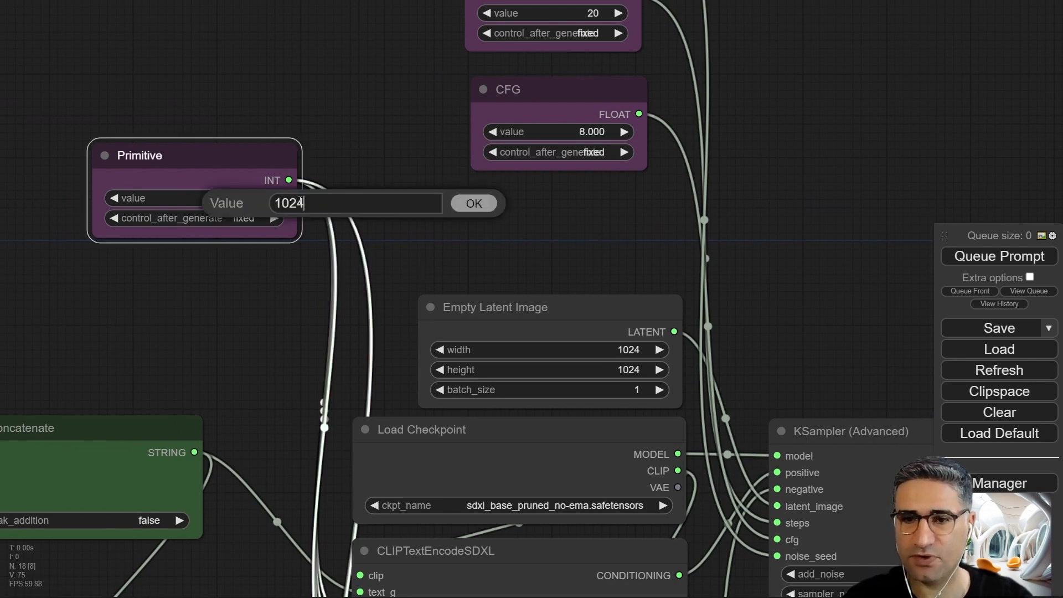
pyautogui.write('2048')
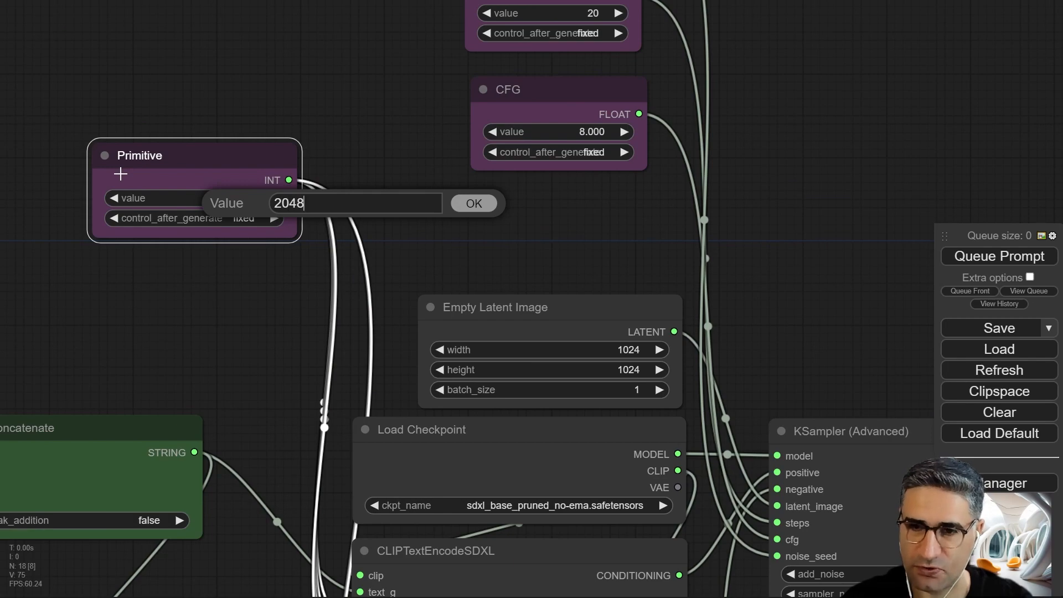
pyautogui.press('Return')
# Examine the CLIPTextEncodeSDXLRefiner node's input links and its conditioning output.
pyautogui.scroll(-7, 457, 304)
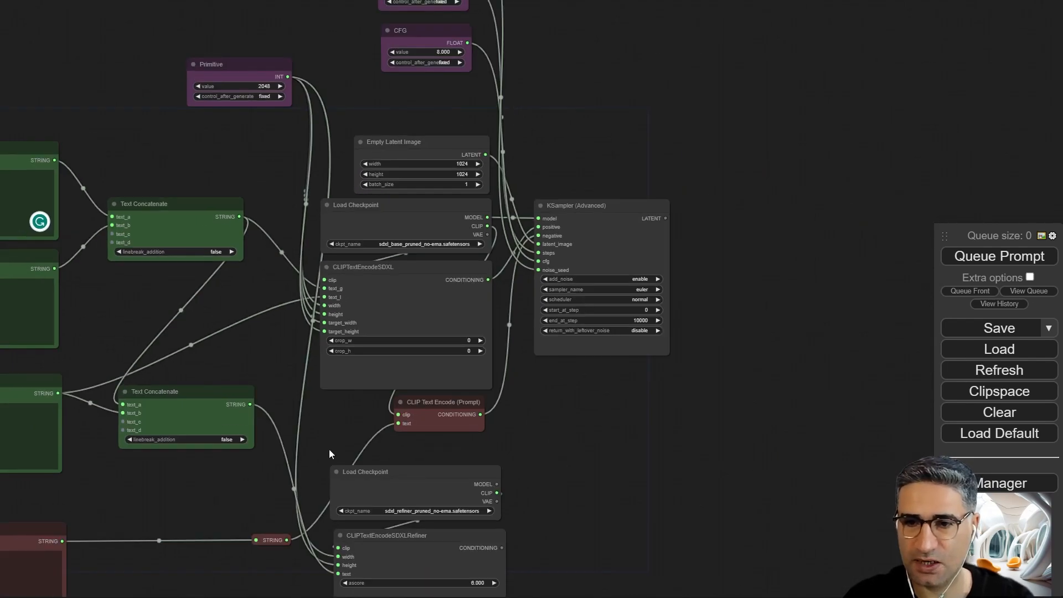
pyautogui.moveTo(598, 572); pyautogui.dragTo(570, 416)
pyautogui.moveTo(437, 384); pyautogui.dragTo(434, 382)
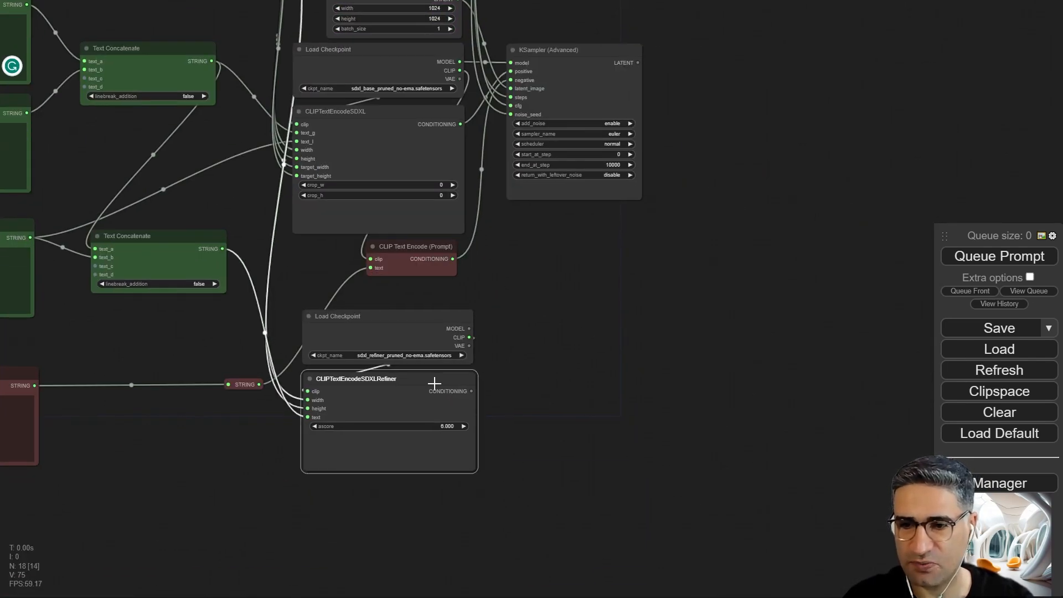
pyautogui.click(556, 364)
pyautogui.scroll(1, 527, 358)
pyautogui.scroll(3, 527, 357)
pyautogui.moveTo(487, 237); pyautogui.dragTo(383, 329)
pyautogui.scroll(-2, 457, 353)
pyautogui.moveTo(457, 354); pyautogui.dragTo(473, 274)
pyautogui.scroll(3, 419, 368)
pyautogui.moveTo(420, 367); pyautogui.dragTo(496, 365)
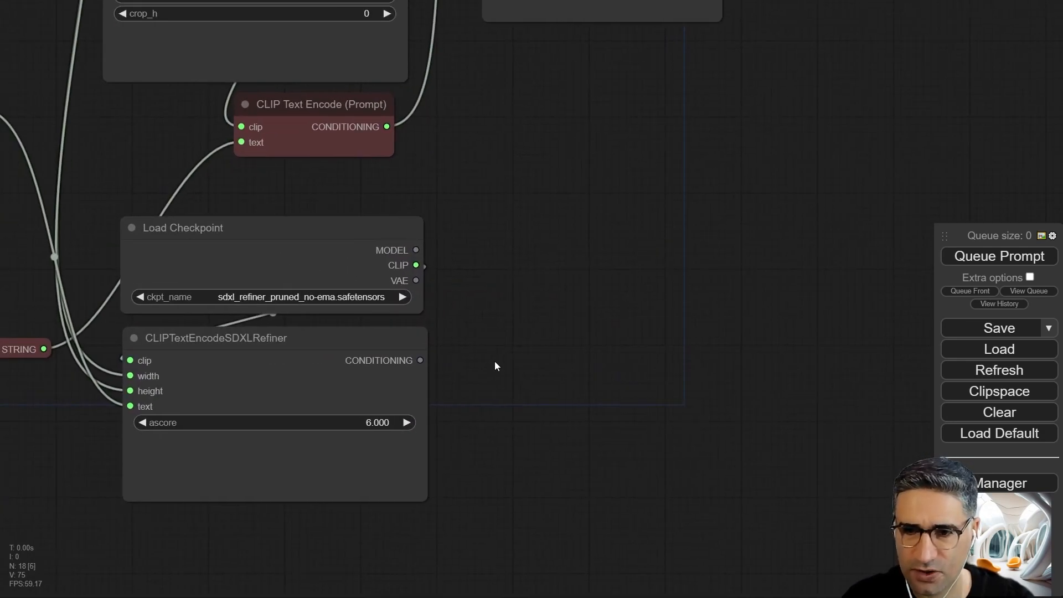
pyautogui.scroll(-4, 468, 312)
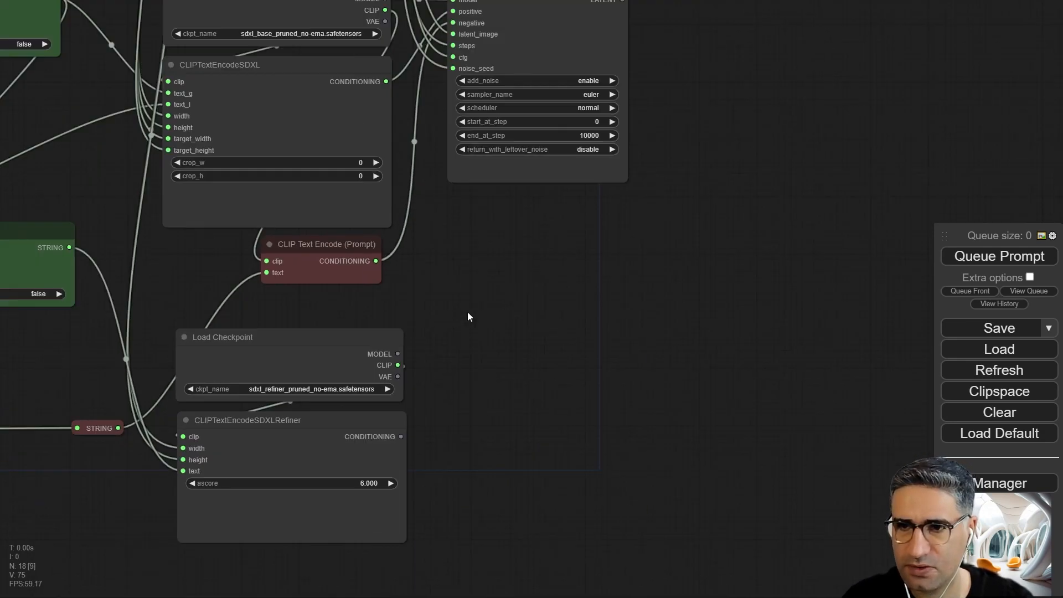
pyautogui.click(510, 82)
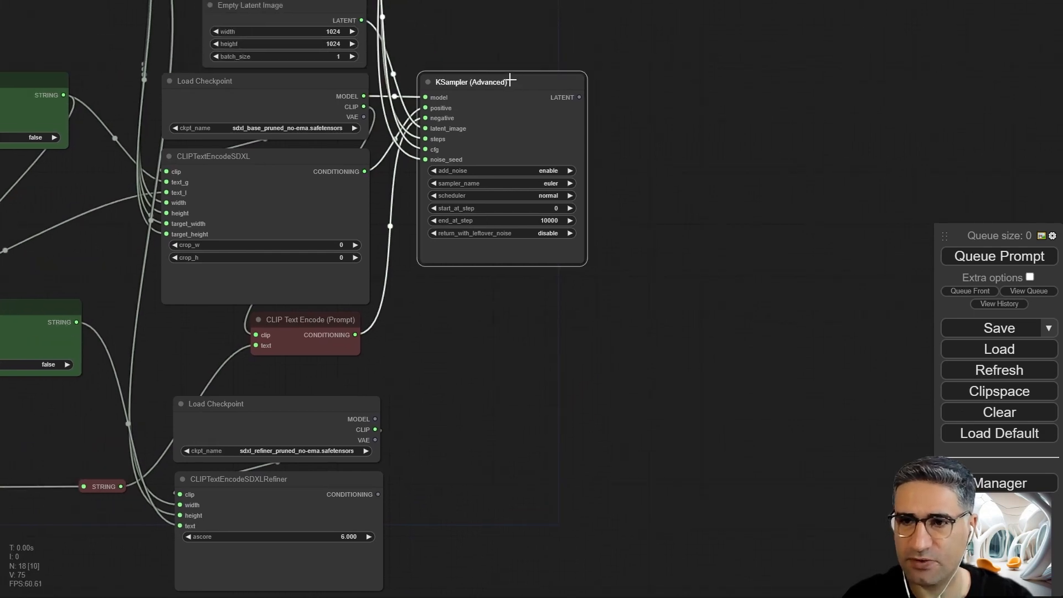
pyautogui.moveTo(509, 80)
pyautogui.keyDown('alt'); pyautogui.mouseDown()
pyautogui.moveTo(550, 283)
pyautogui.moveTo(523, 350)
pyautogui.moveTo(515, 308)
pyautogui.mouseUp(); pyautogui.keyUp('alt')
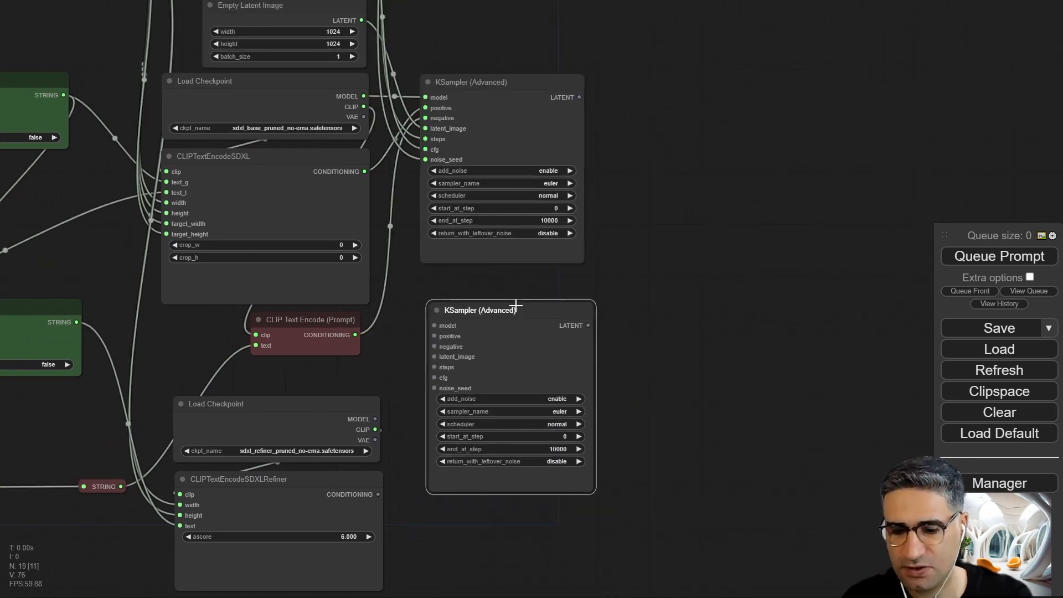
pyautogui.press('Delete')
# Set the KSampler (Advanced) node's sampler to ddim and its scheduler to ddim_uniform.
pyautogui.scroll(6, 526, 278)
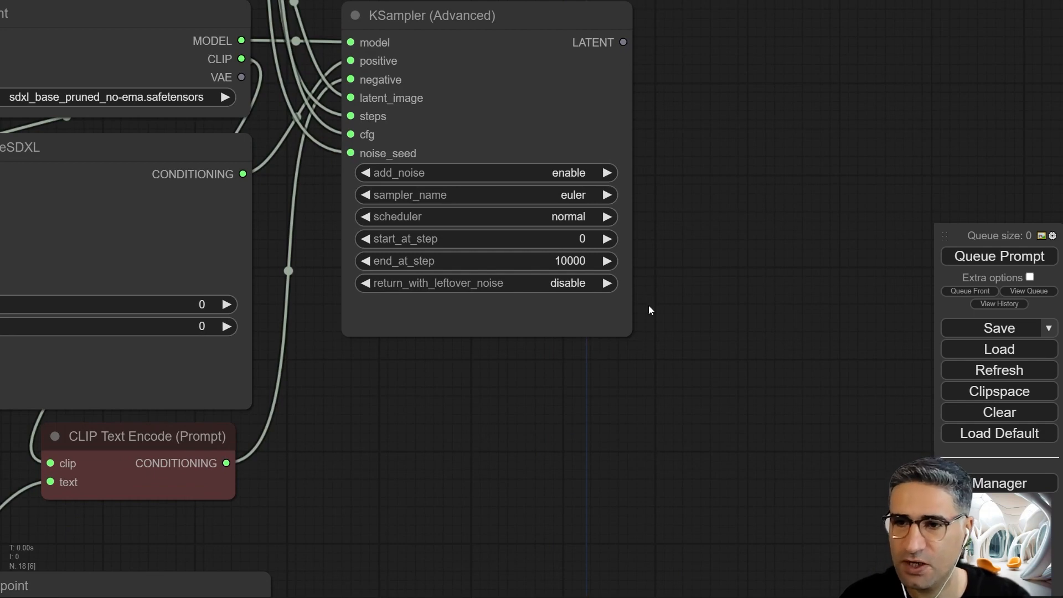
pyautogui.scroll(2, 645, 277)
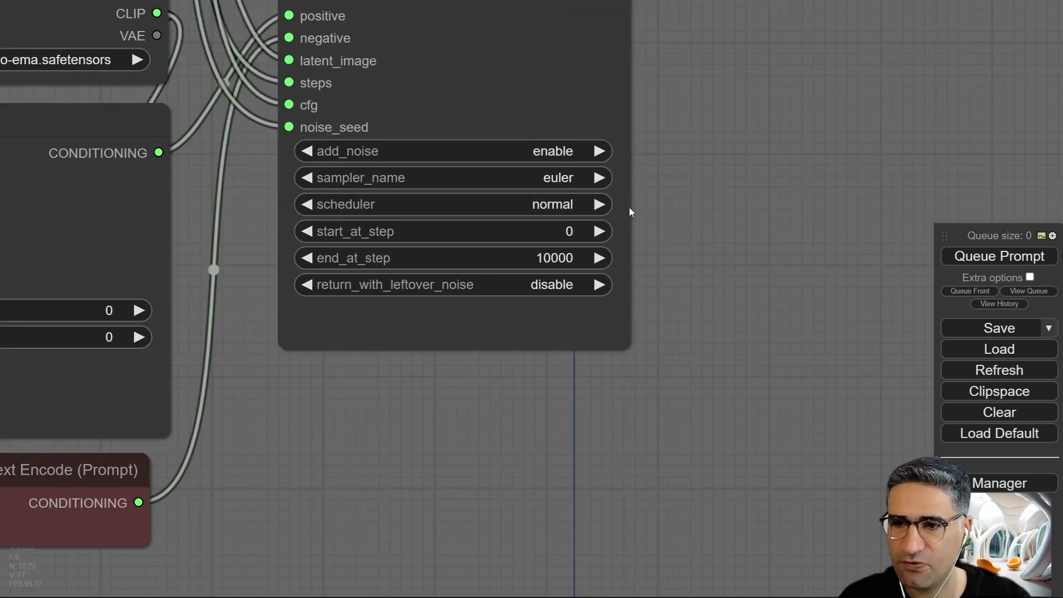
pyautogui.click(414, 173)
pyautogui.click(419, 451)
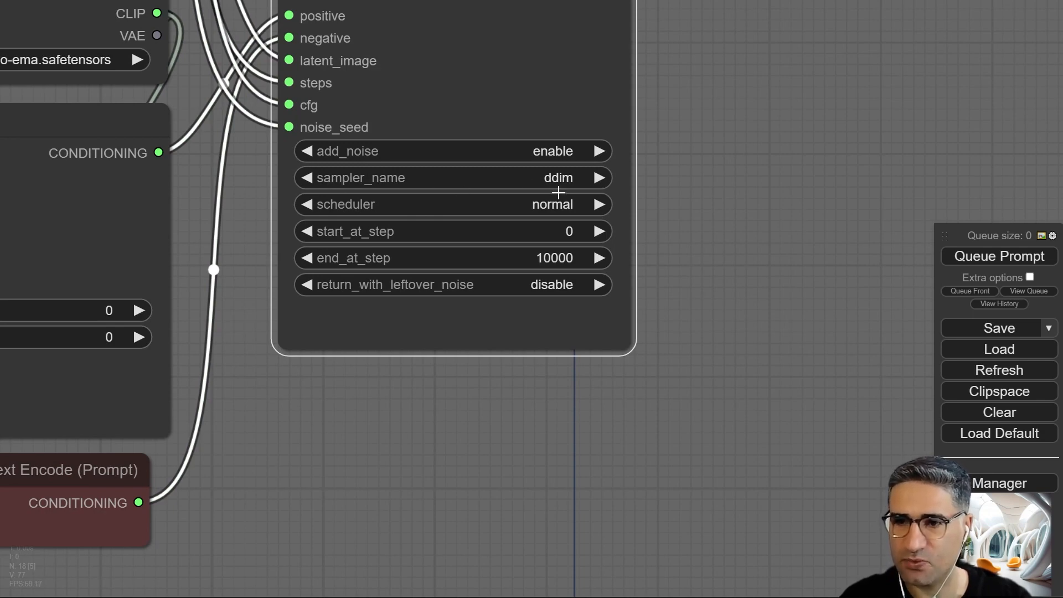
pyautogui.click(528, 212)
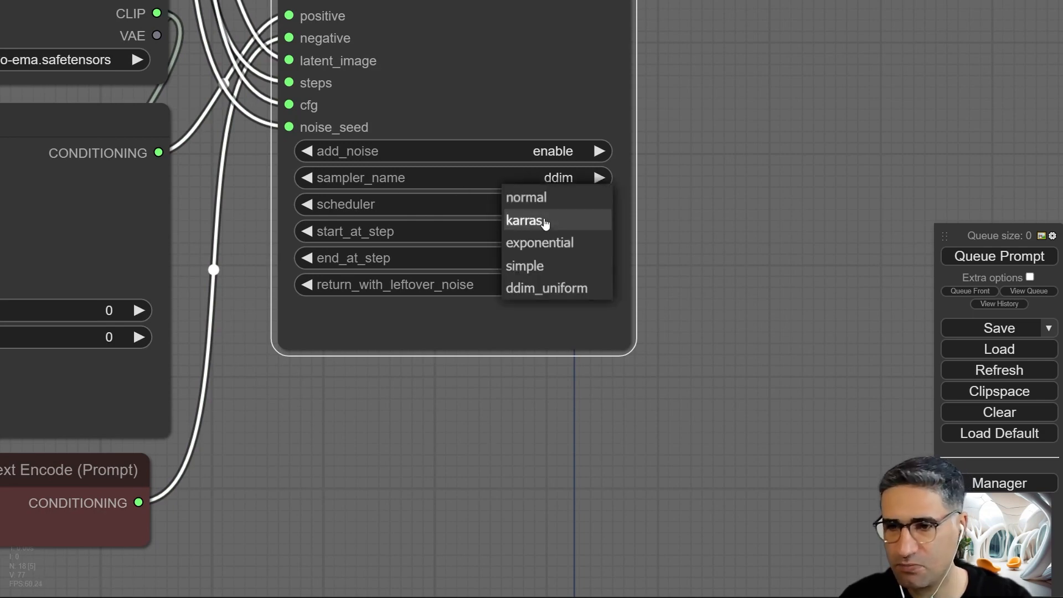
pyautogui.click(560, 287)
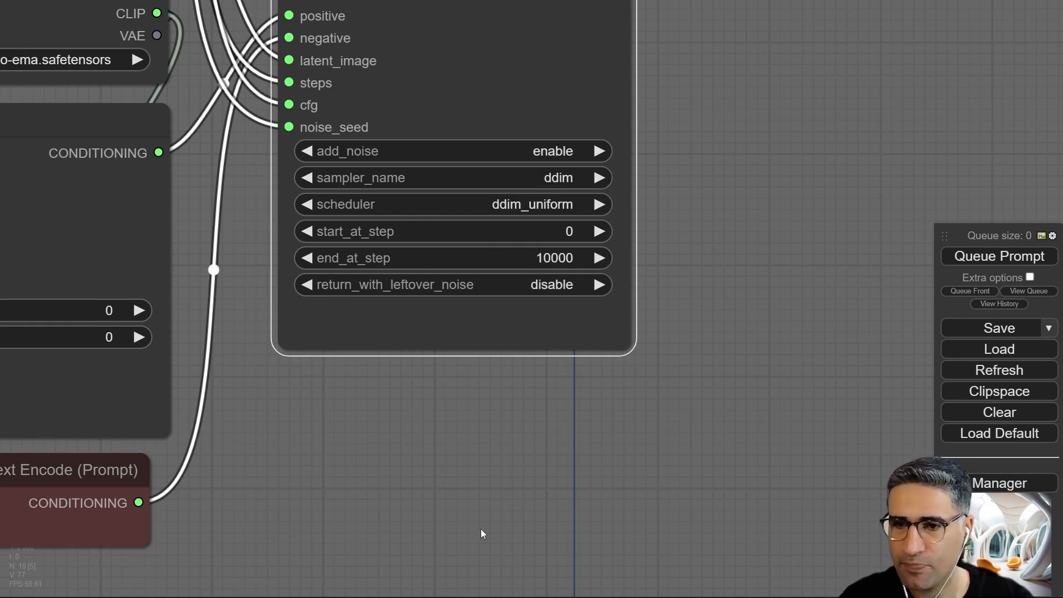
pyautogui.scroll(-5, 444, 476)
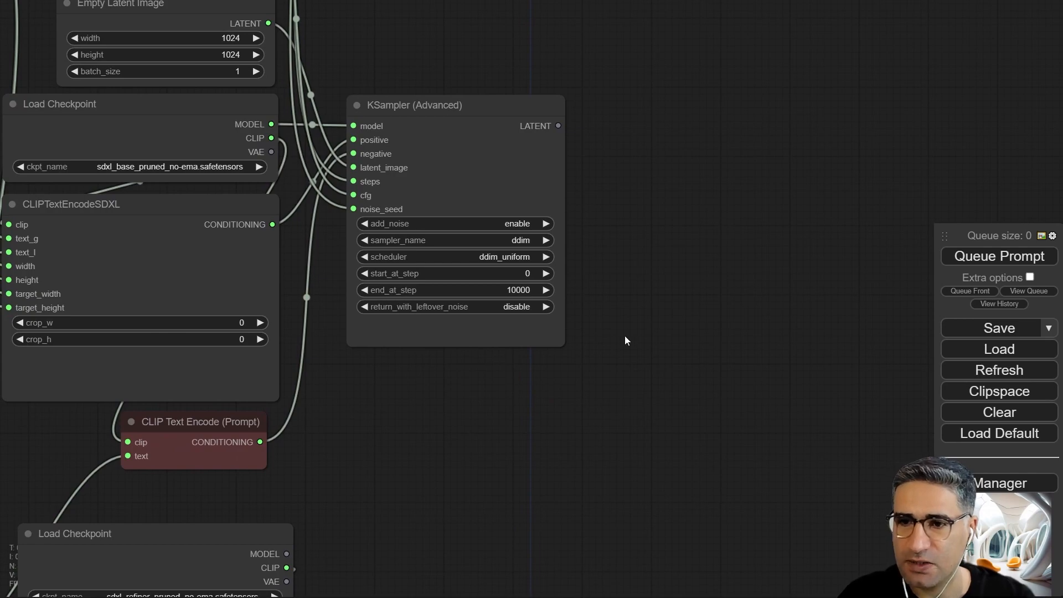
pyautogui.moveTo(536, 440); pyautogui.dragTo(539, 345)
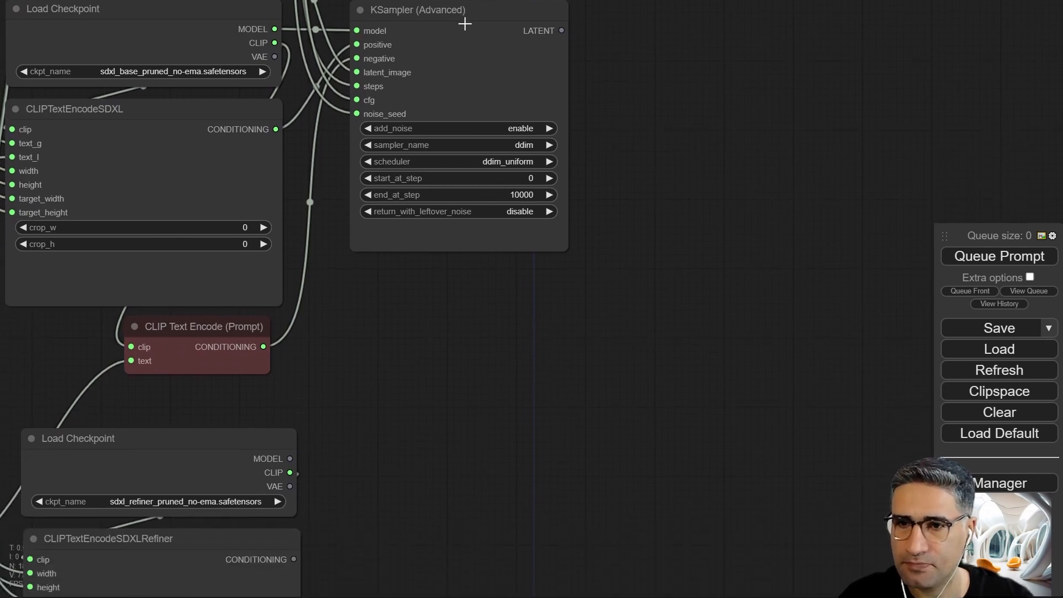
# Duplicate the KSampler (Advanced) node and place the copy below the original, beside the refiner's Load Checkpoint node.
pyautogui.moveTo(465, 24); pyautogui.dragTo(465, 460)
pyautogui.moveTo(436, 324); pyautogui.dragTo(466, 331)
pyautogui.scroll(2, 470, 204)
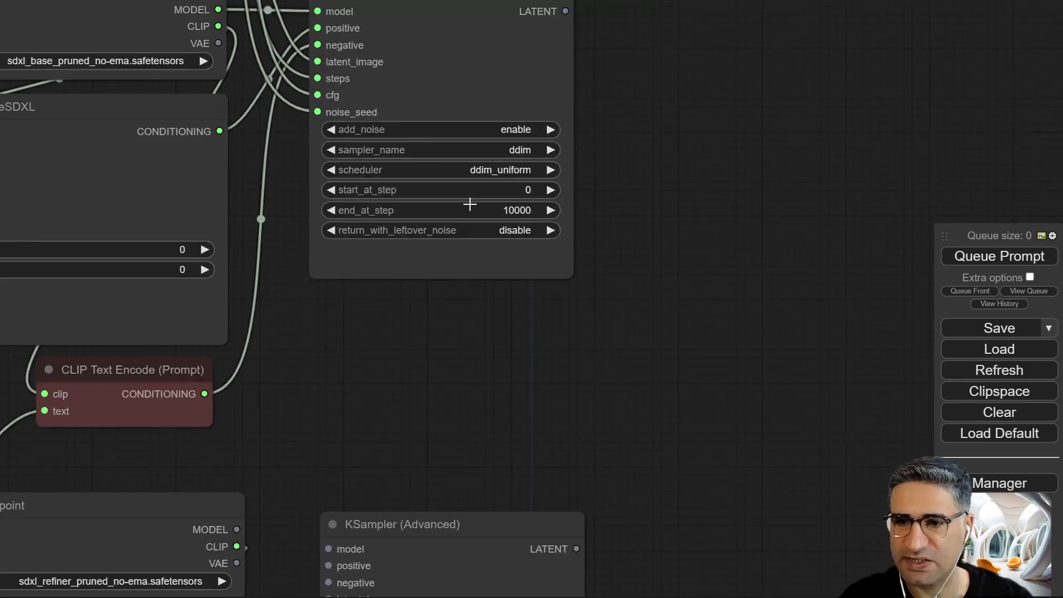
# Set end_at_step to 20 on the base model's KSampler (Advanced) node.
pyautogui.scroll(4, 470, 204)
pyautogui.moveTo(457, 391); pyautogui.dragTo(456, 455)
pyautogui.scroll(-6, 455, 455)
pyautogui.scroll(4, 396, 189)
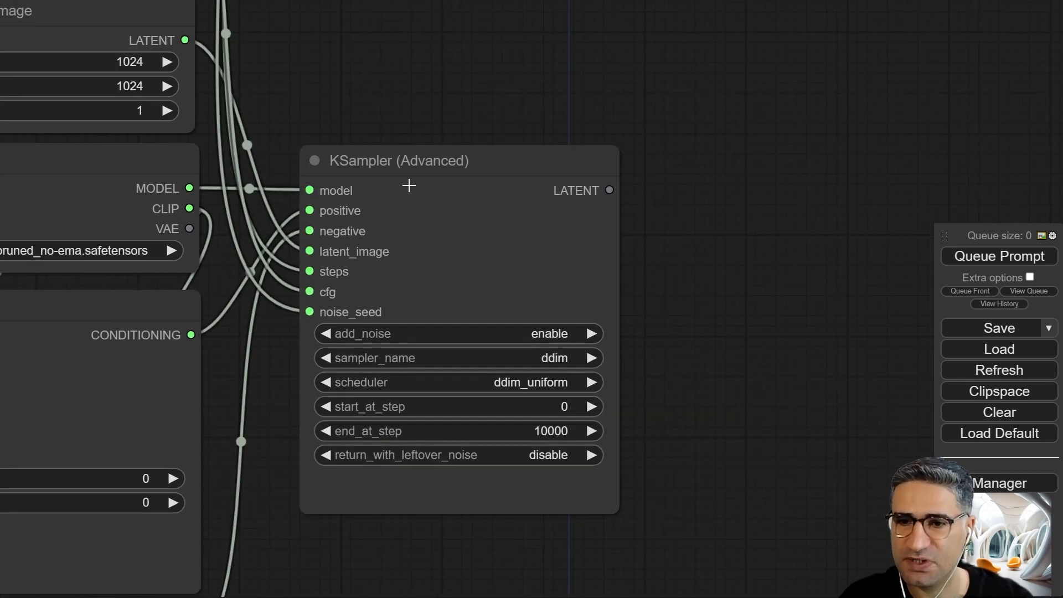
pyautogui.scroll(3, 529, 349)
pyautogui.moveTo(735, 492); pyautogui.dragTo(728, 434)
pyautogui.click(491, 413)
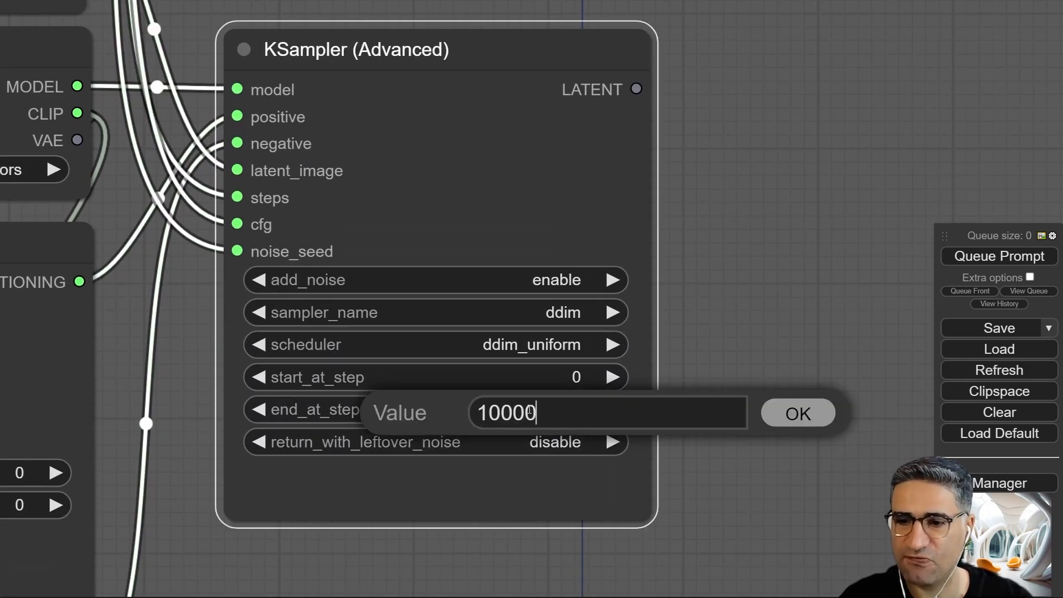
pyautogui.hotkey('ctrl', 'a')
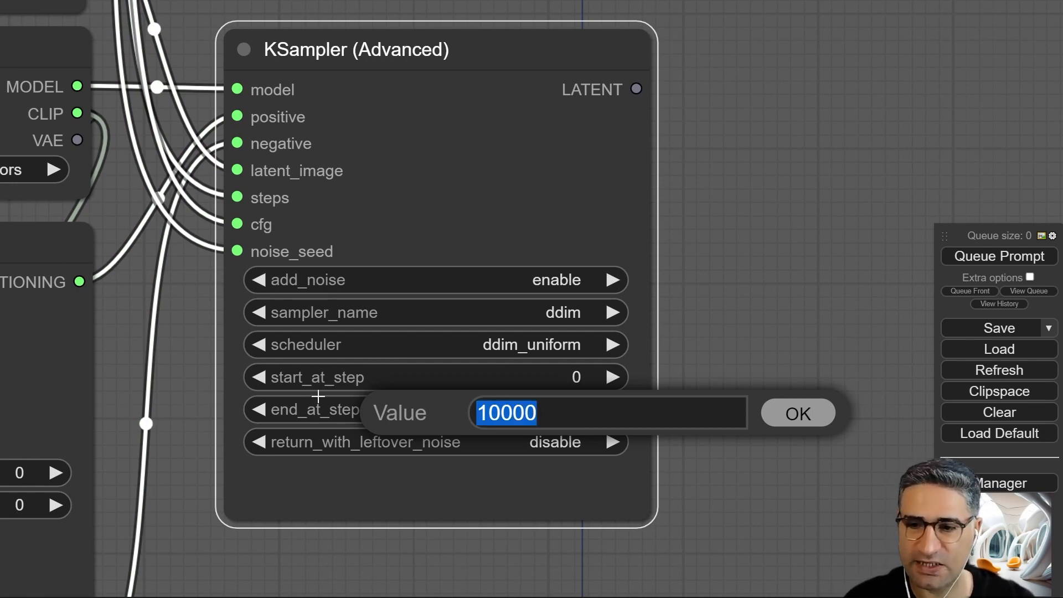
pyautogui.write('20')
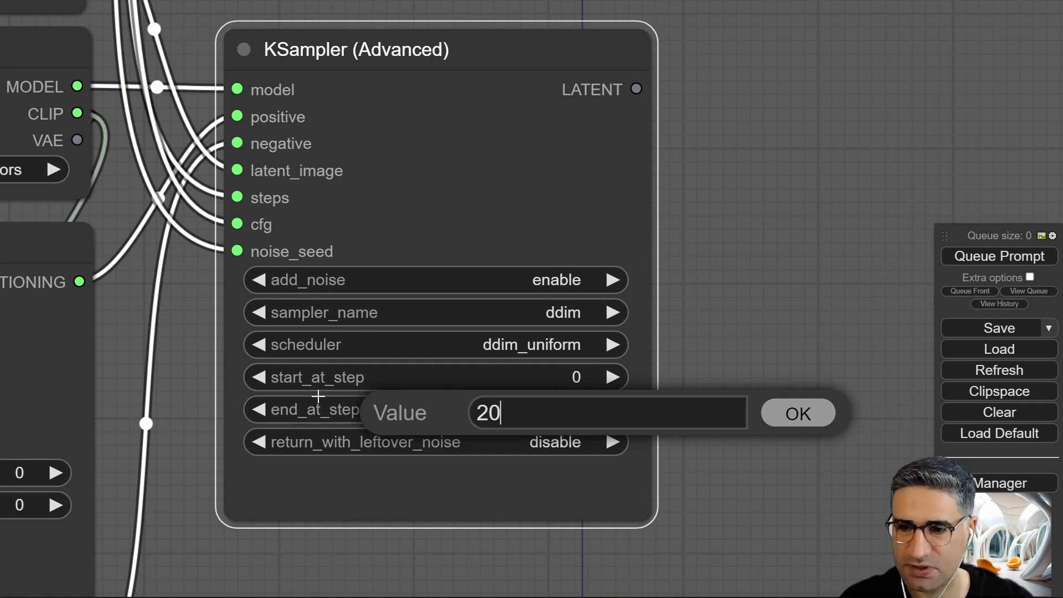
pyautogui.press('Return')
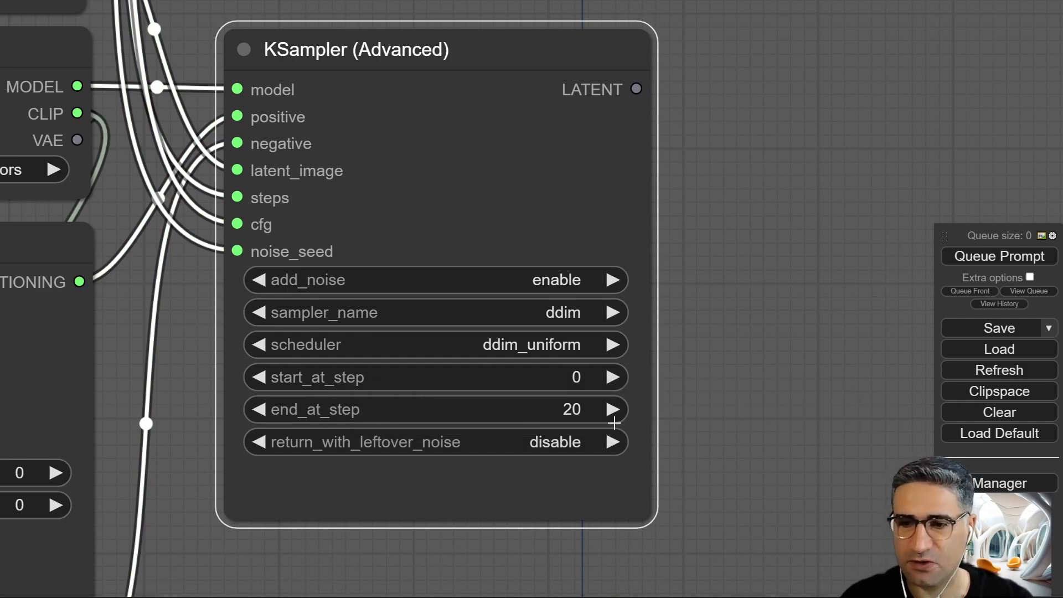
# Set the value of the Step primitive node to 40.
pyautogui.scroll(-6, 506, 389)
pyautogui.moveTo(491, 48); pyautogui.dragTo(634, 469)
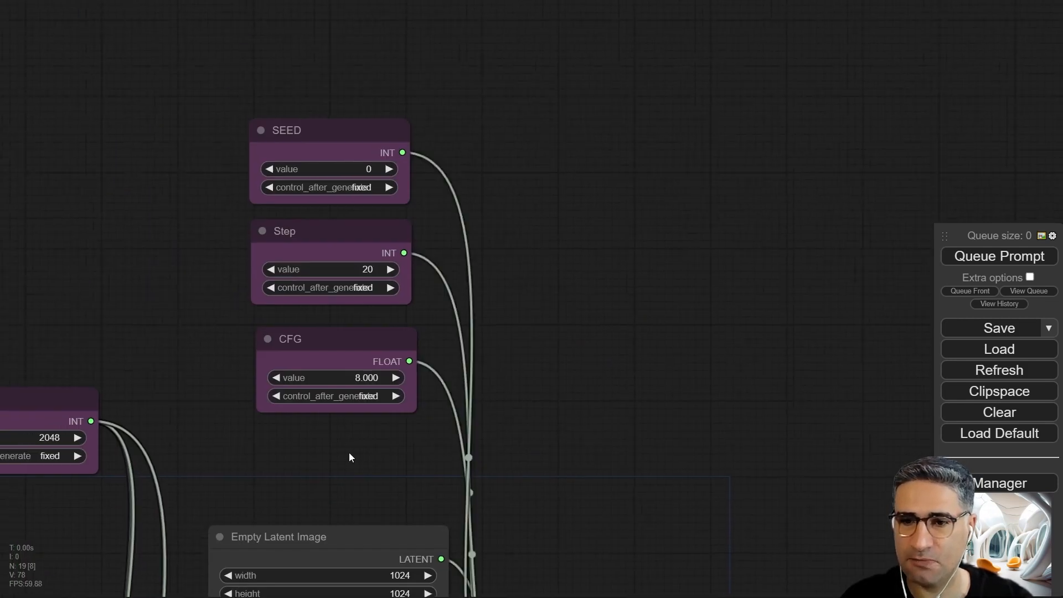
pyautogui.moveTo(349, 454); pyautogui.dragTo(377, 448)
pyautogui.click(386, 262)
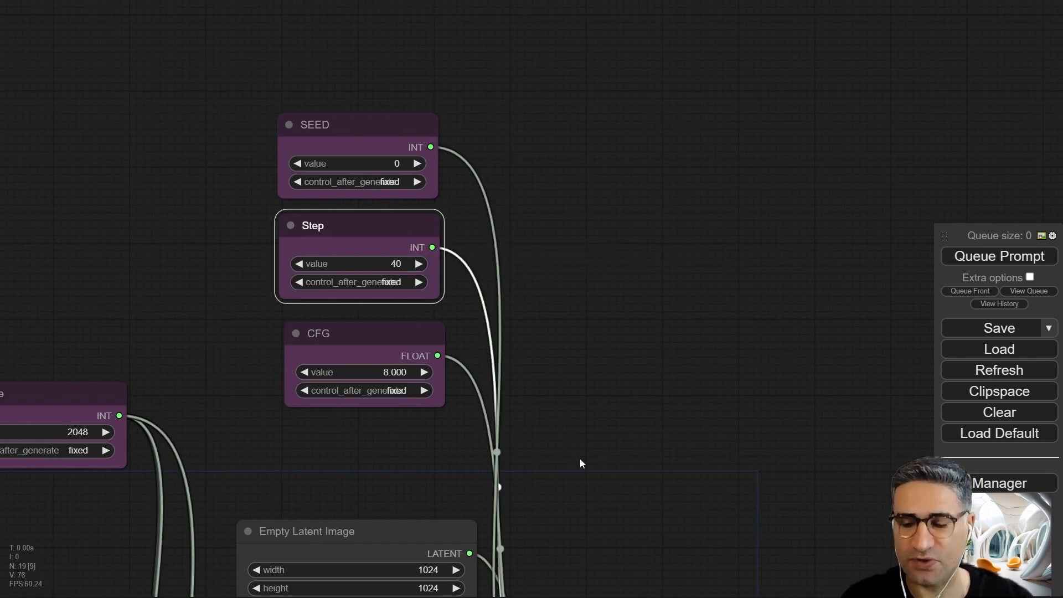
# Connect the base KSampler (Advanced) node's LATENT output to the duplicated sampler's latent_image input.
pyautogui.moveTo(579, 460); pyautogui.dragTo(522, 172)
pyautogui.click(522, 171)
pyautogui.scroll(5, 610, 356)
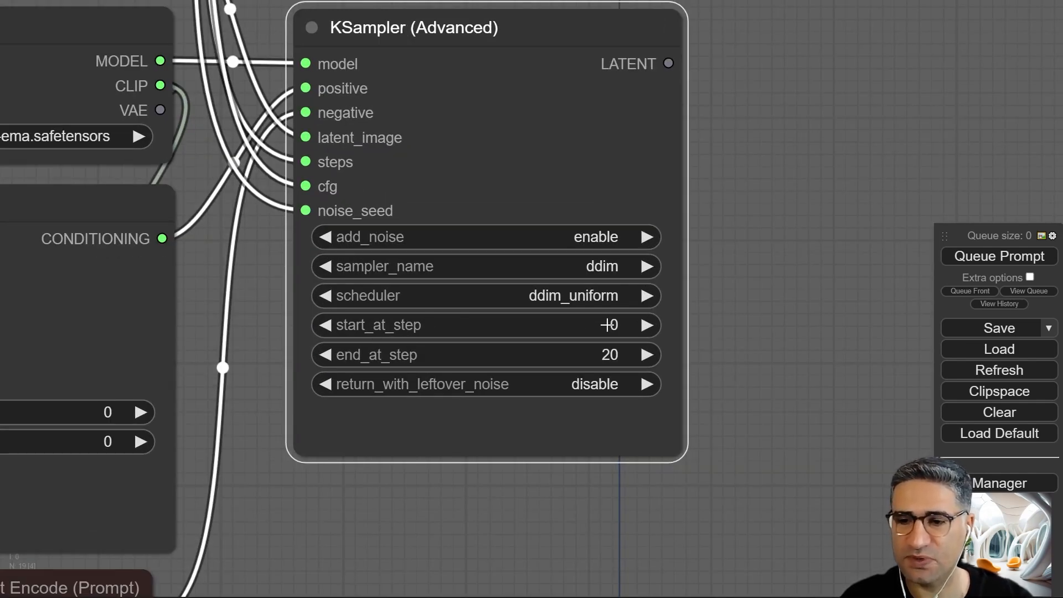
pyautogui.scroll(-5, 592, 361)
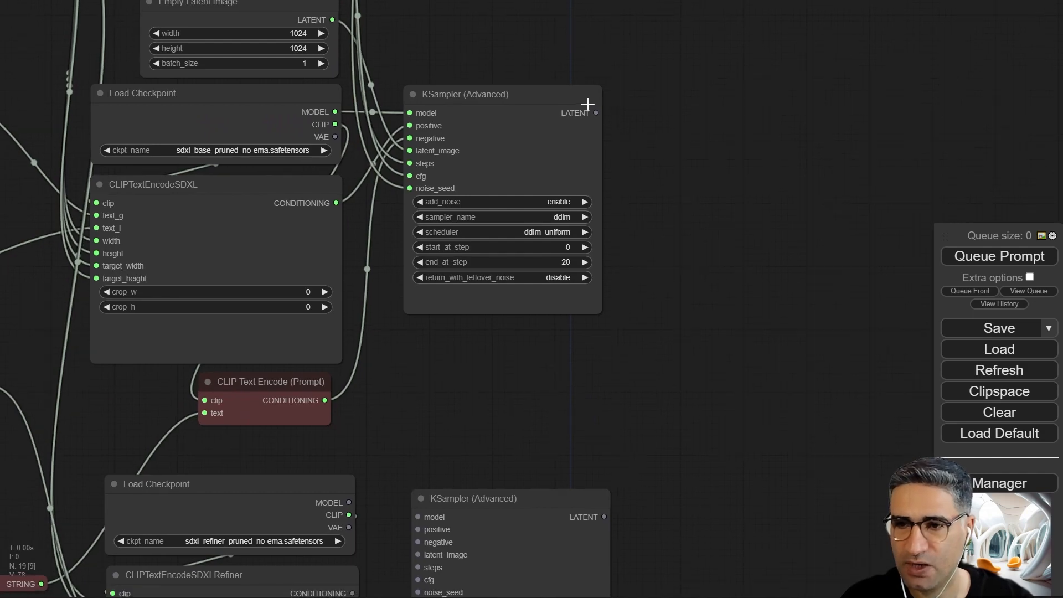
pyautogui.moveTo(679, 377); pyautogui.dragTo(689, 282)
pyautogui.moveTo(648, 172); pyautogui.dragTo(651, 226)
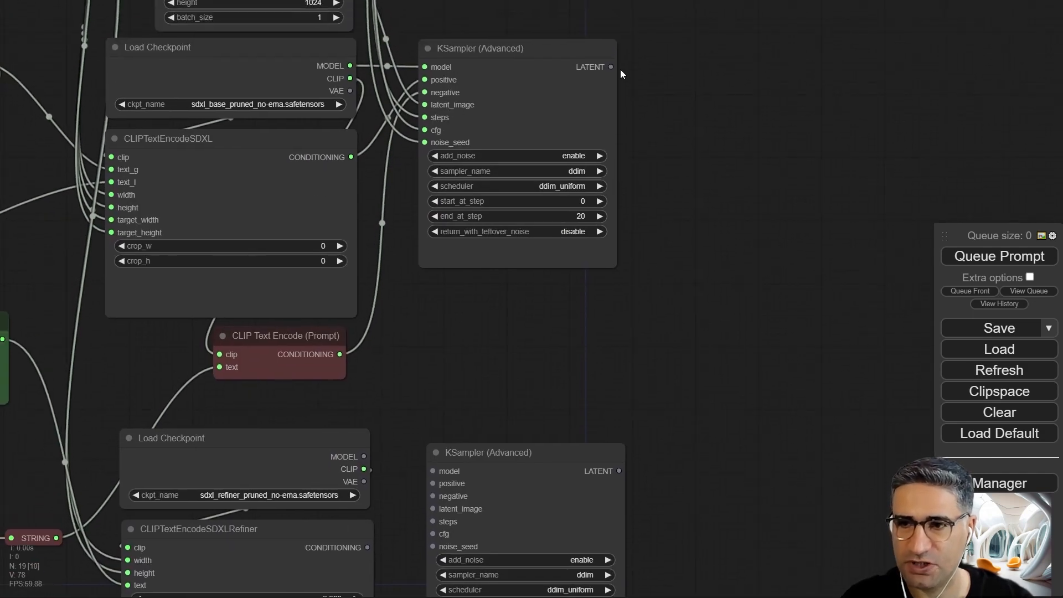
pyautogui.moveTo(616, 67); pyautogui.dragTo(433, 509)
# Set start_at_step to 20 on the duplicated KSampler (Advanced) node.
pyautogui.moveTo(437, 408); pyautogui.dragTo(392, 202)
pyautogui.click(482, 353)
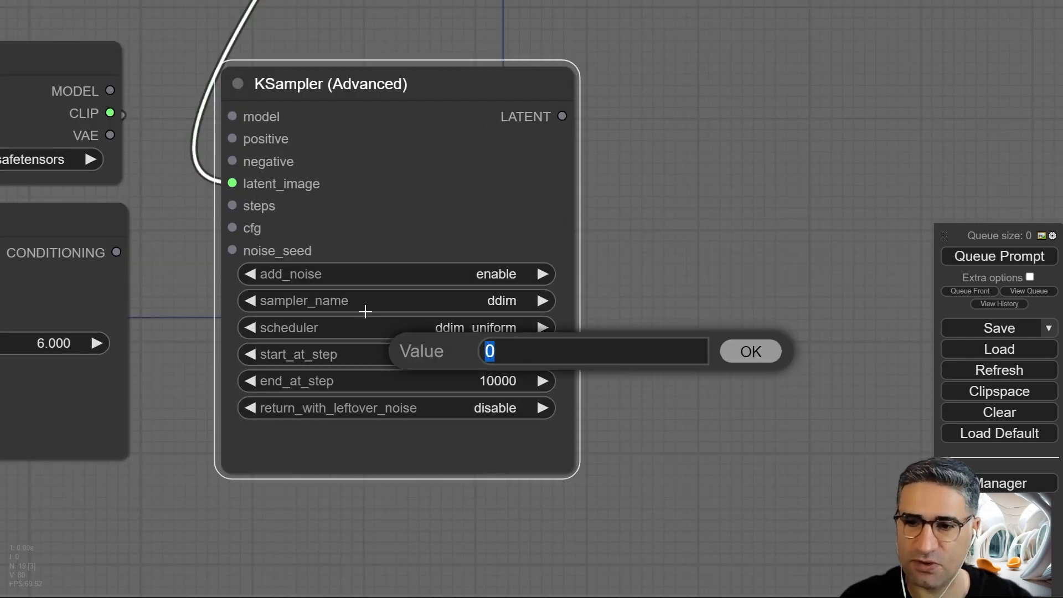
pyautogui.write('20')
pyautogui.press('Return')
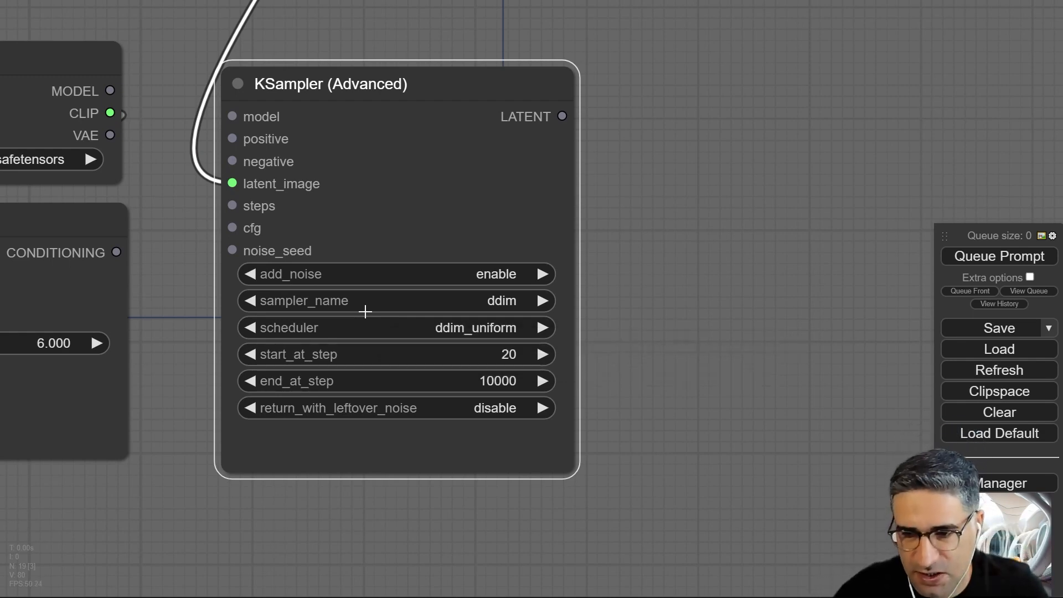
# Connect the refiner checkpoint's MODEL output and the refiner text encoder's CONDITIONING output to the second sampler's model and positive inputs.
pyautogui.moveTo(312, 66); pyautogui.dragTo(528, 317)
pyautogui.moveTo(451, 287); pyautogui.dragTo(442, 258)
pyautogui.moveTo(213, 237); pyautogui.dragTo(381, 304)
pyautogui.scroll(-5, 404, 357)
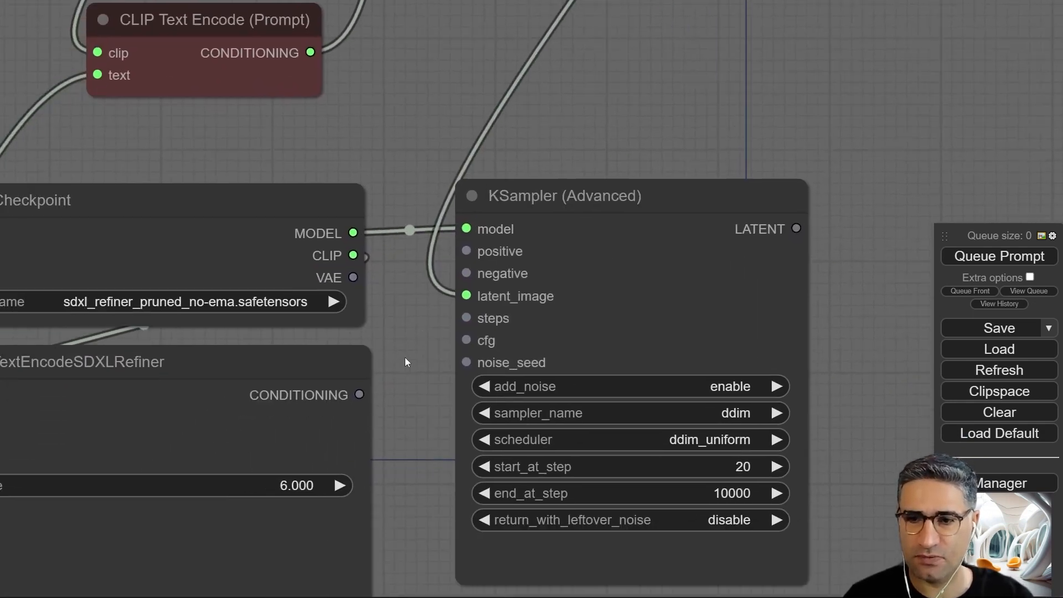
pyautogui.moveTo(312, 237); pyautogui.dragTo(387, 244)
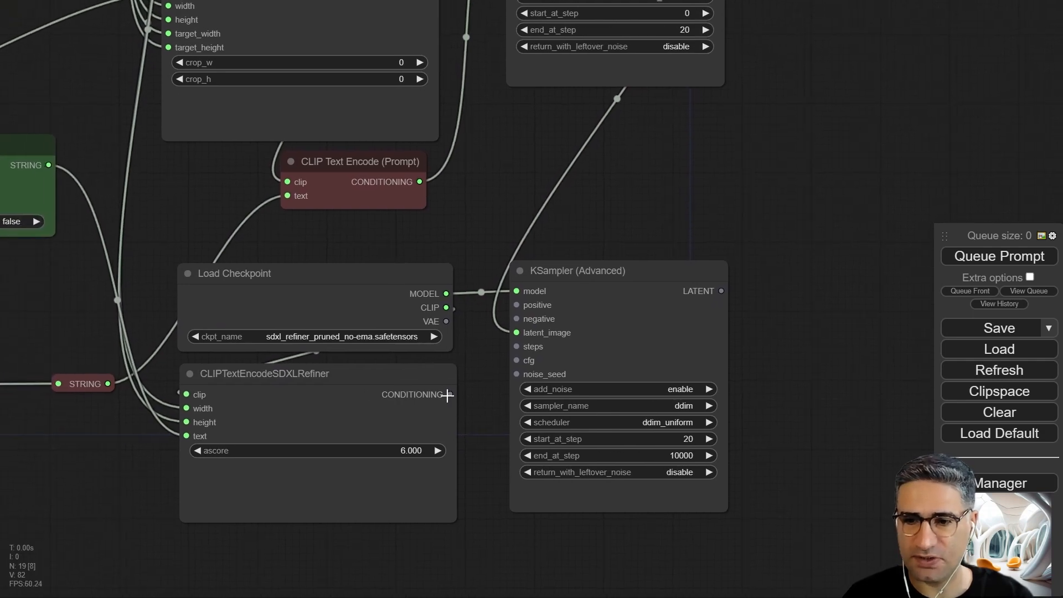
pyautogui.moveTo(450, 394); pyautogui.dragTo(516, 305)
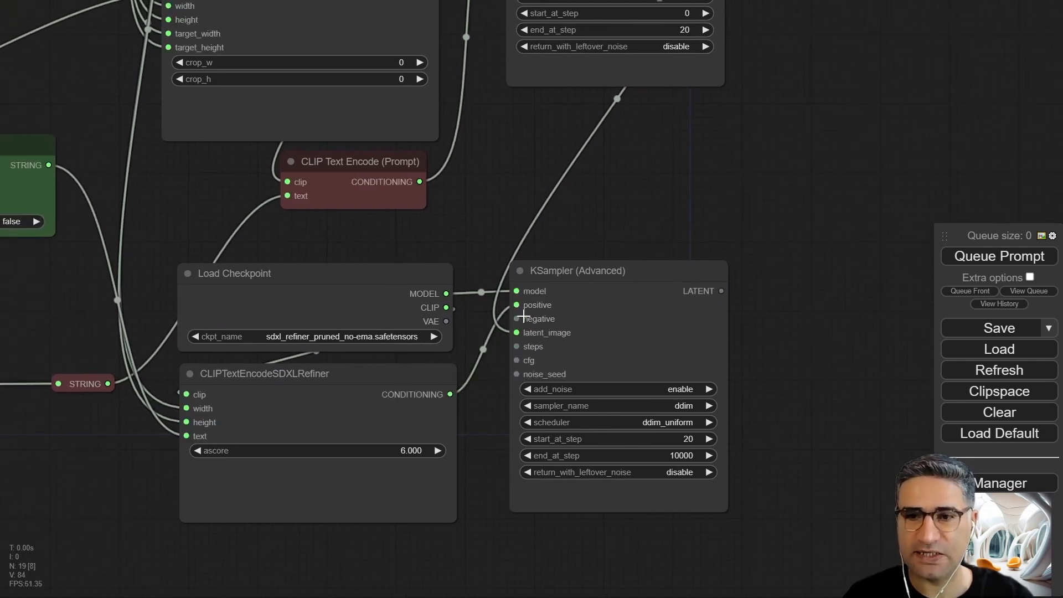
# Duplicate the red CLIP Text Encode (Prompt) node directly below the original and shift the refiner's Load Checkpoint node down slightly.
pyautogui.moveTo(363, 253); pyautogui.dragTo(590, 183)
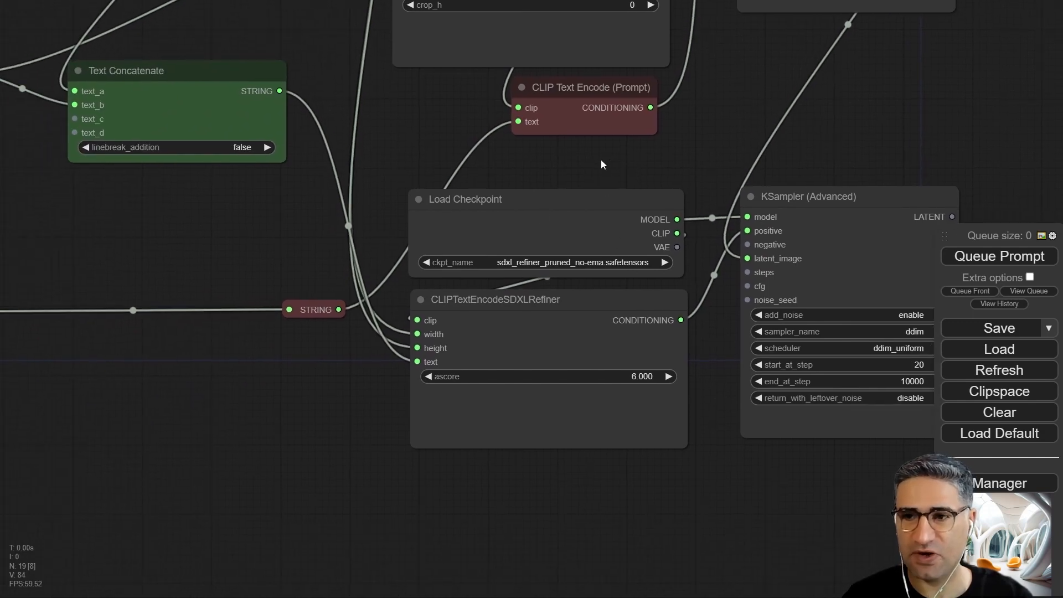
pyautogui.scroll(-5, 473, 175)
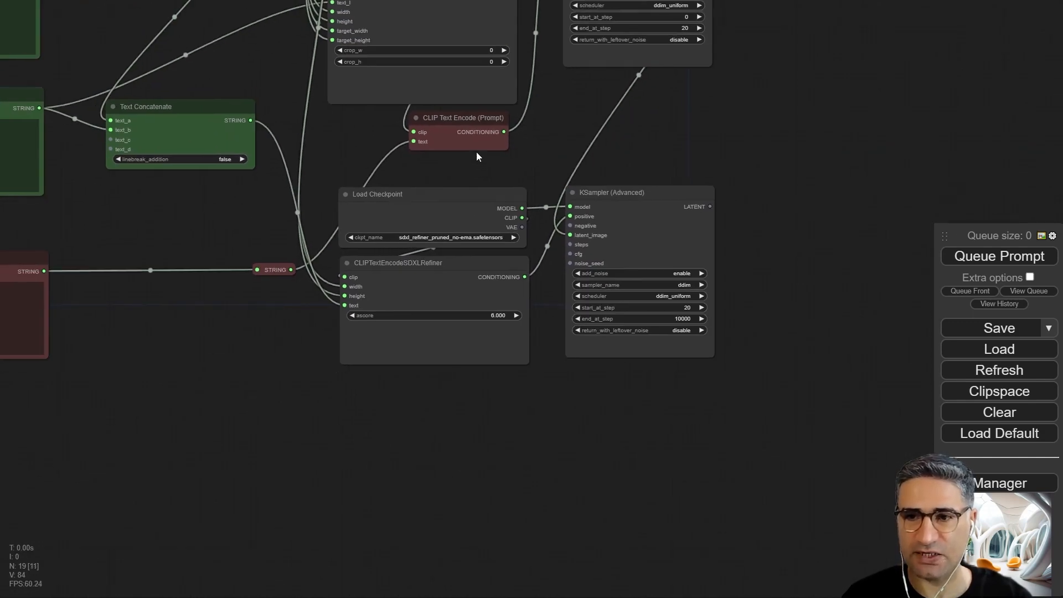
pyautogui.scroll(3, 469, 154)
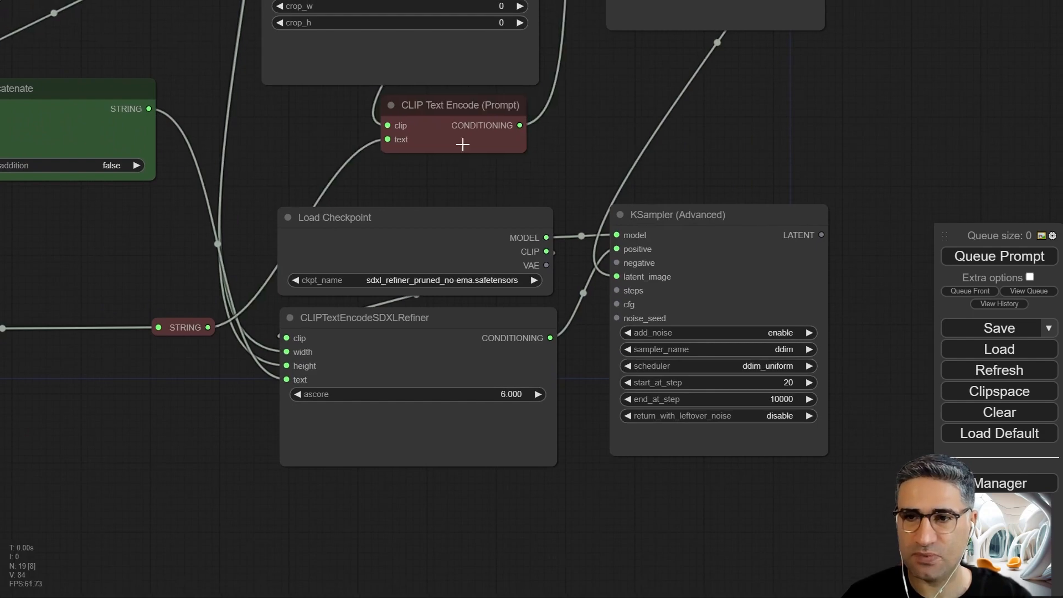
pyautogui.moveTo(453, 104); pyautogui.dragTo(449, 162)
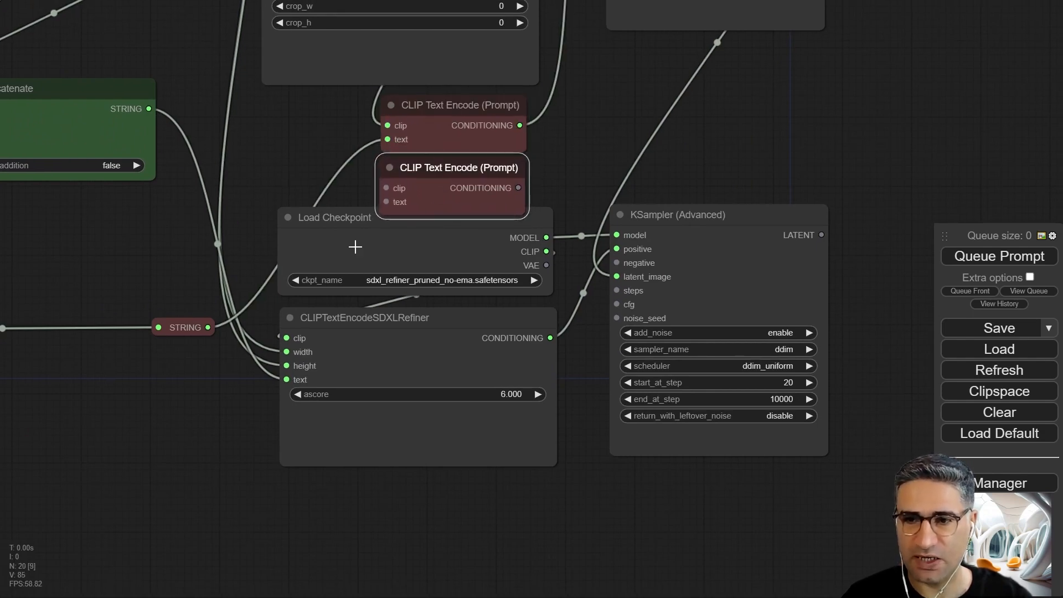
pyautogui.moveTo(350, 221); pyautogui.dragTo(352, 230)
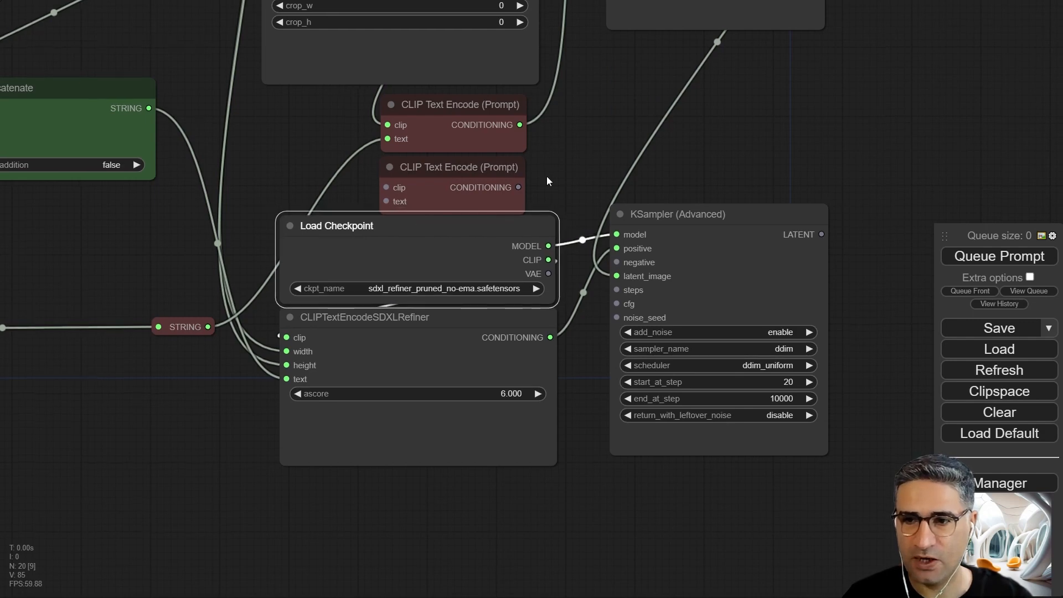
pyautogui.moveTo(454, 162); pyautogui.dragTo(459, 164)
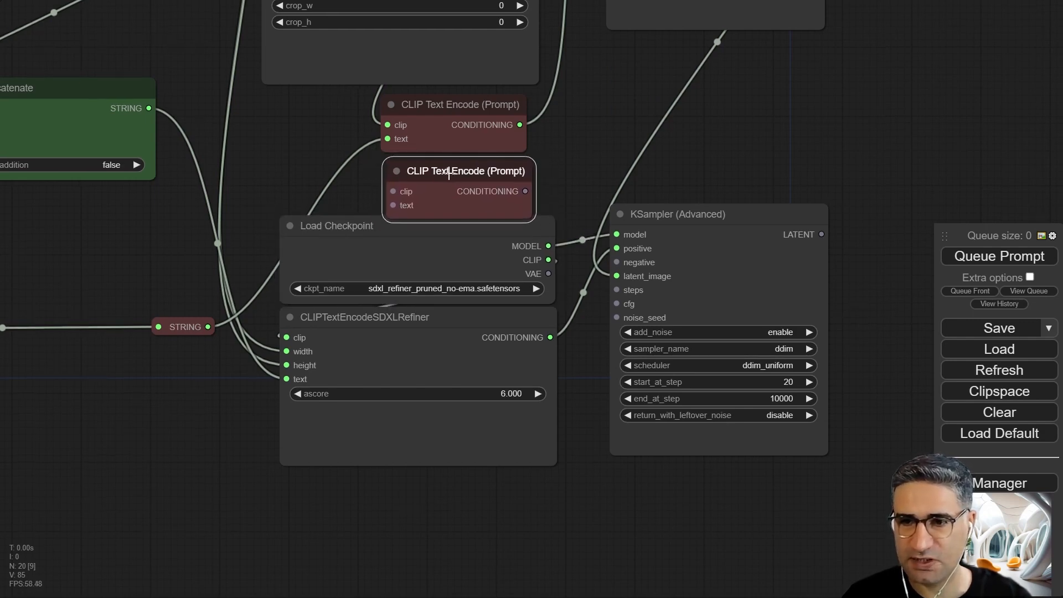
# Connect the refiner checkpoint's CLIP output to the duplicated CLIP Text Encode node and align that node under the original.
pyautogui.scroll(2, 450, 161)
pyautogui.moveTo(579, 294)
pyautogui.mouseDown()
pyautogui.moveTo(451, 285)
pyautogui.moveTo(374, 201)
pyautogui.mouseUp()
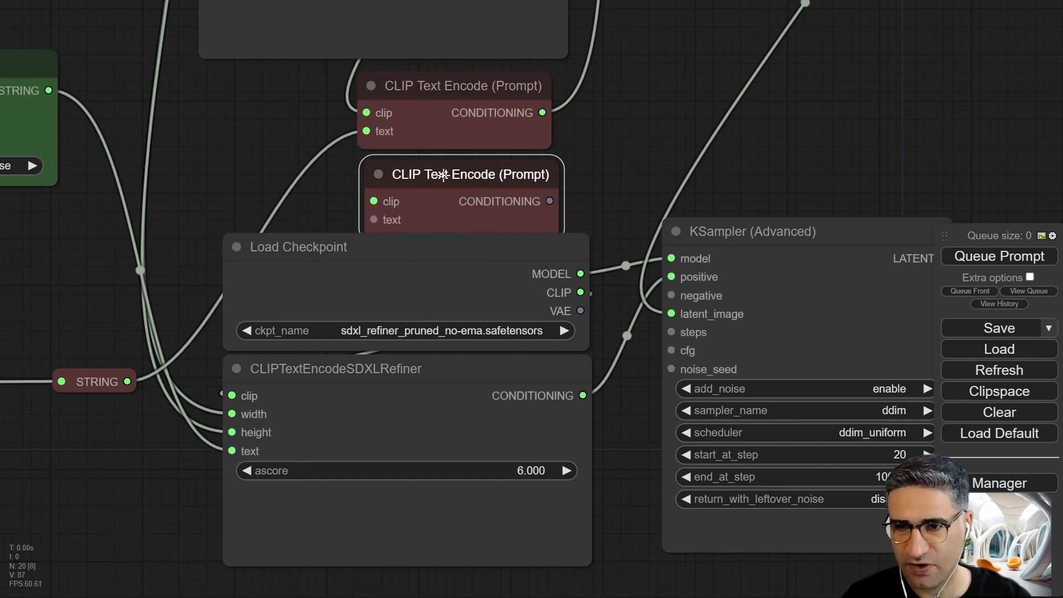
pyautogui.moveTo(443, 175)
pyautogui.mouseDown()
pyautogui.moveTo(417, 180)
pyautogui.moveTo(441, 172)
pyautogui.mouseUp()
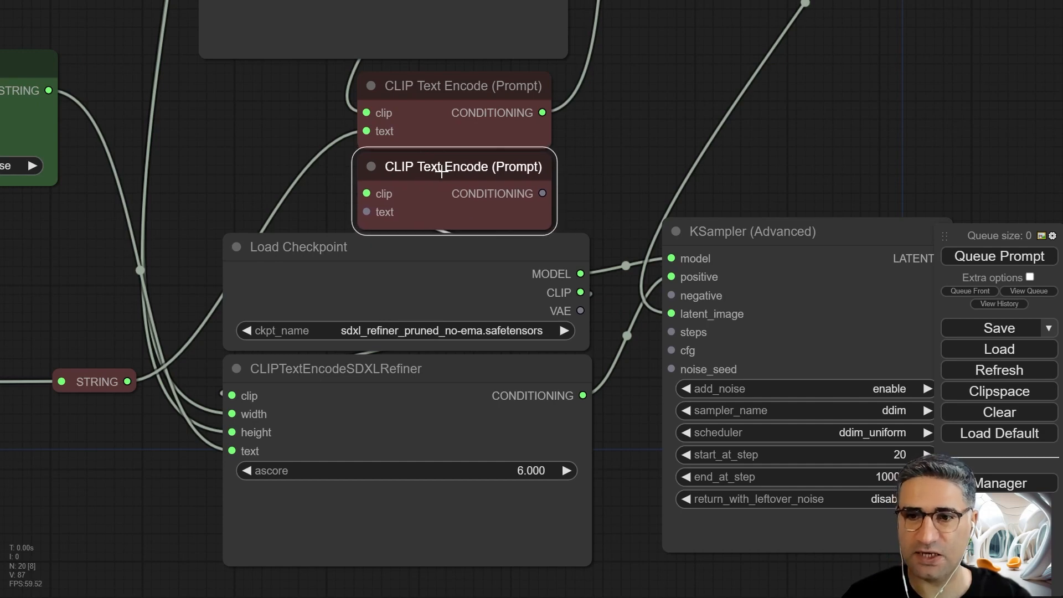
# Feed the red STRING node into the duplicated CLIP Text Encode's text input and connect its CONDITIONING output to the second sampler's negative input.
pyautogui.moveTo(251, 190); pyautogui.dragTo(321, 134)
pyautogui.scroll(-2, 500, 216)
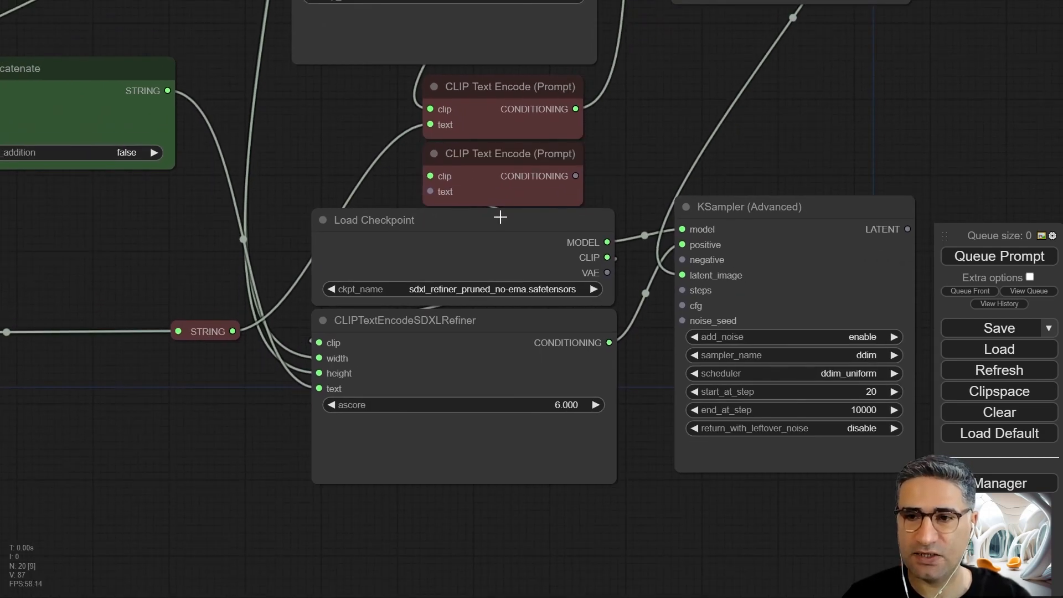
pyautogui.moveTo(233, 332); pyautogui.dragTo(141, 154)
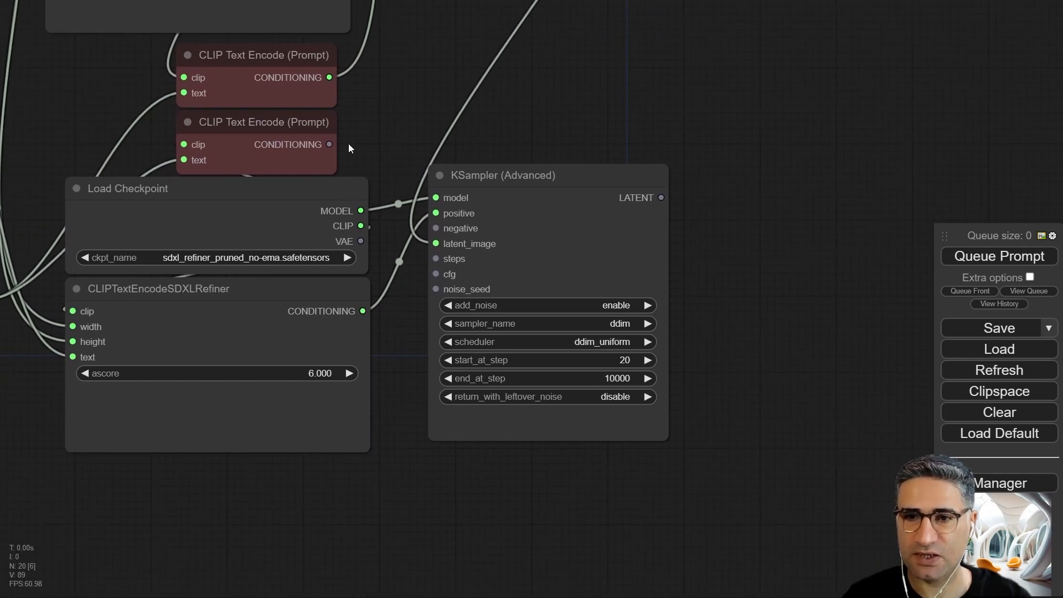
pyautogui.moveTo(333, 144); pyautogui.dragTo(436, 229)
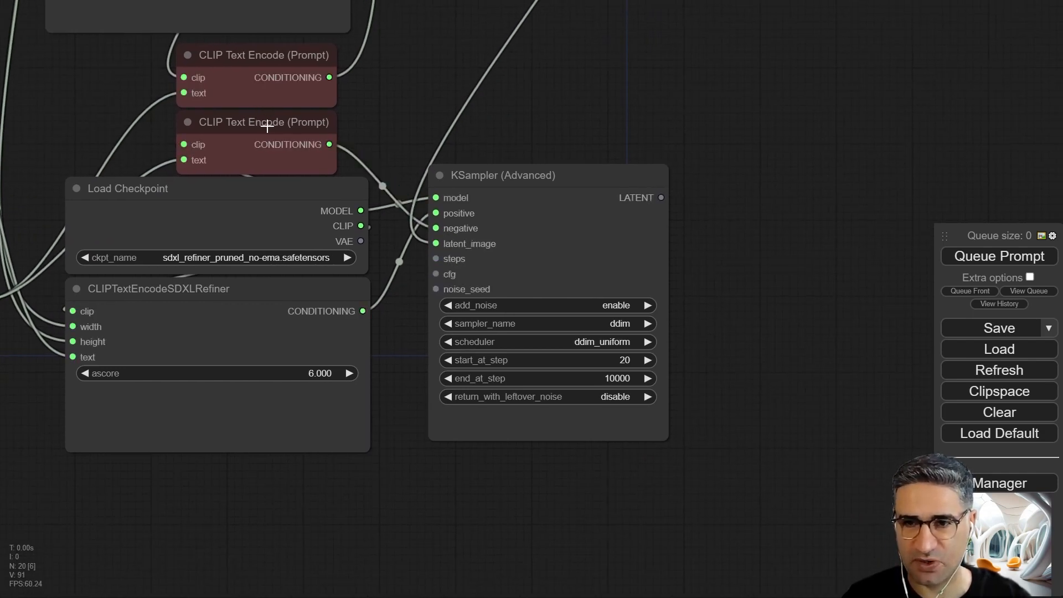
# Color the CLIPTextEncodeSDXL and CLIPTextEncodeSDXLRefiner nodes green.
pyautogui.moveTo(239, 480); pyautogui.dragTo(467, 521)
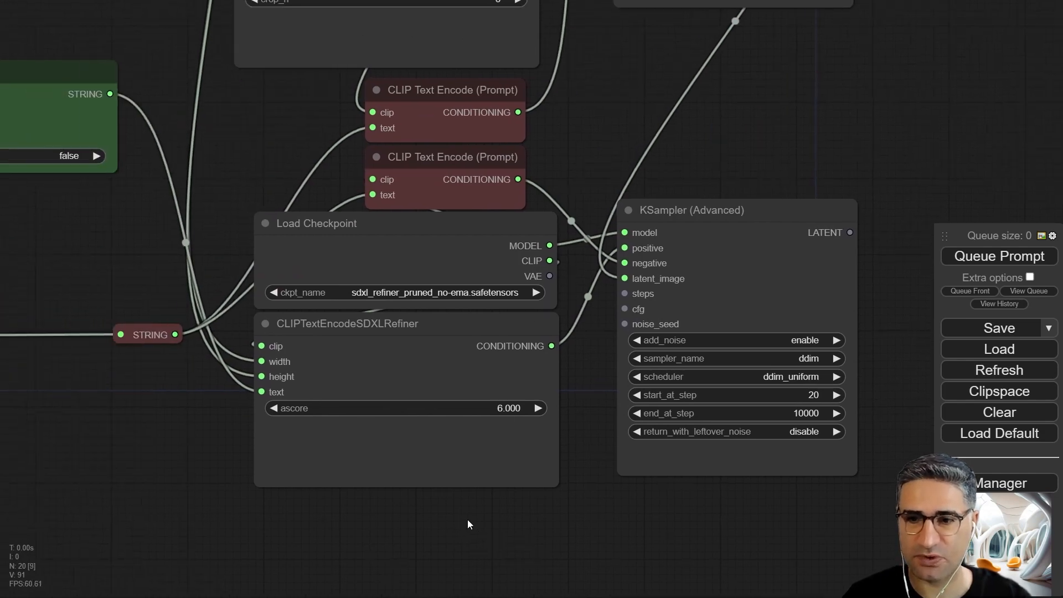
pyautogui.scroll(-3, 443, 476)
pyautogui.click(423, 435)
pyautogui.rightClick(416, 127)
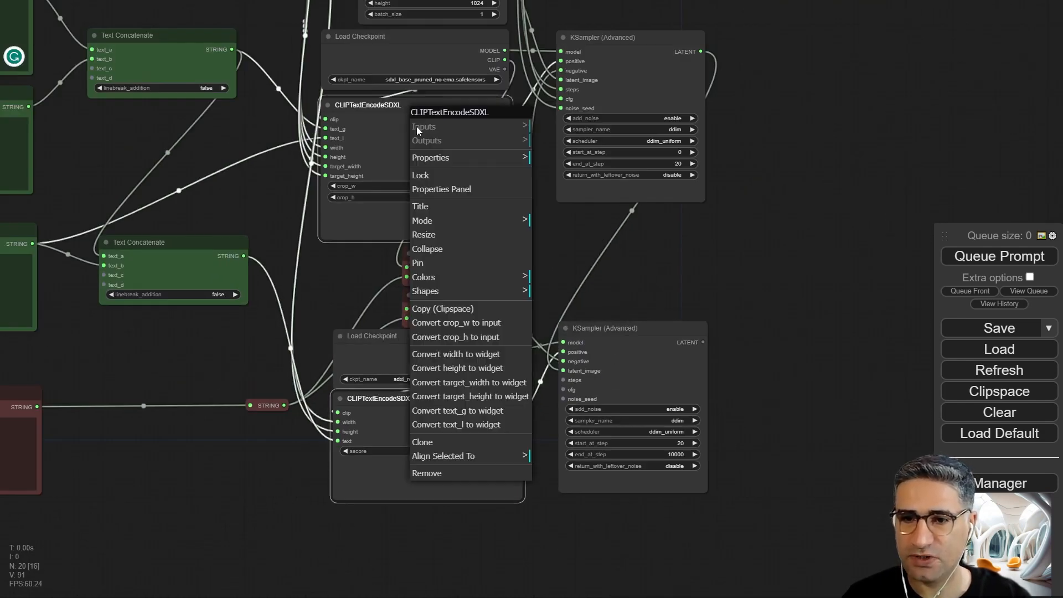
pyautogui.click(461, 277)
pyautogui.click(559, 316)
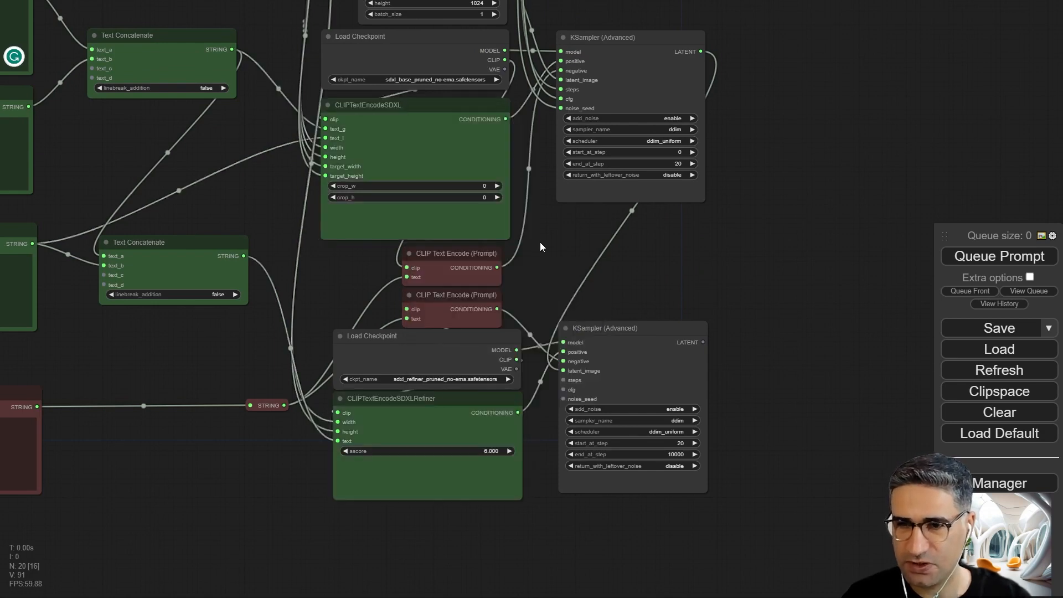
# Color the Empty Latent Image, base Load Checkpoint, CLIPTextEncodeSDXL and base KSampler (Advanced) nodes pale_blue.
pyautogui.moveTo(540, 241); pyautogui.dragTo(459, 357)
pyautogui.click(361, 83)
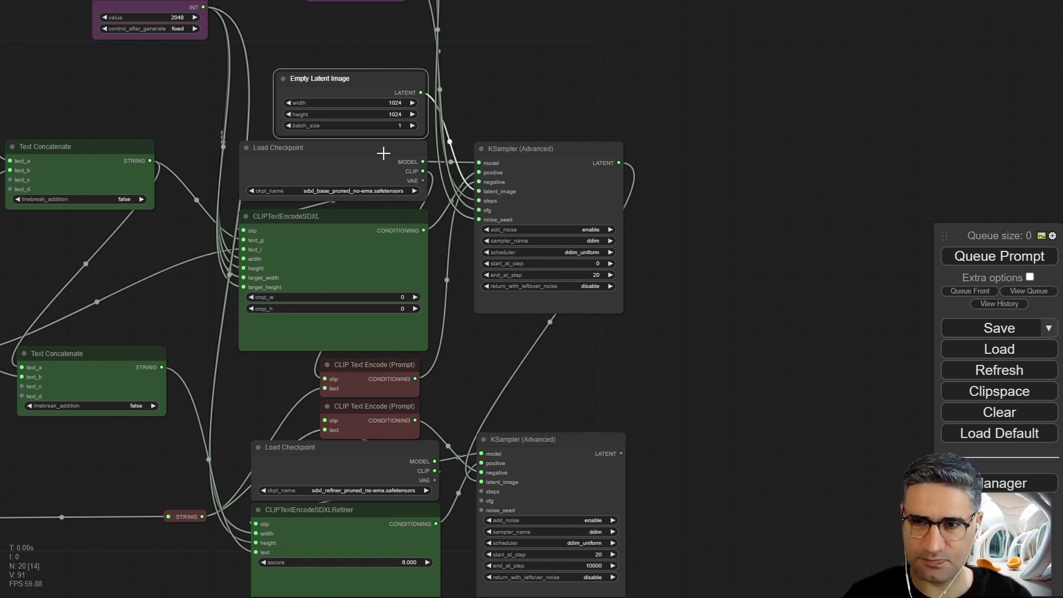
pyautogui.keyDown('ctrl'); pyautogui.click(384, 153); pyautogui.keyUp('ctrl')
pyautogui.keyDown('ctrl'); pyautogui.click(524, 164); pyautogui.keyUp('ctrl')
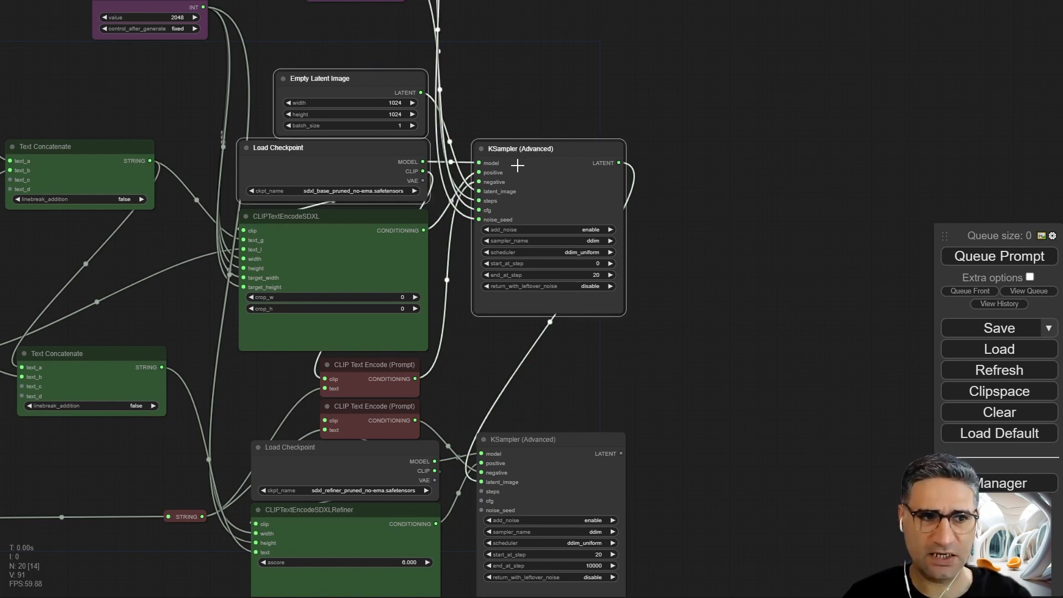
pyautogui.rightClick(370, 228)
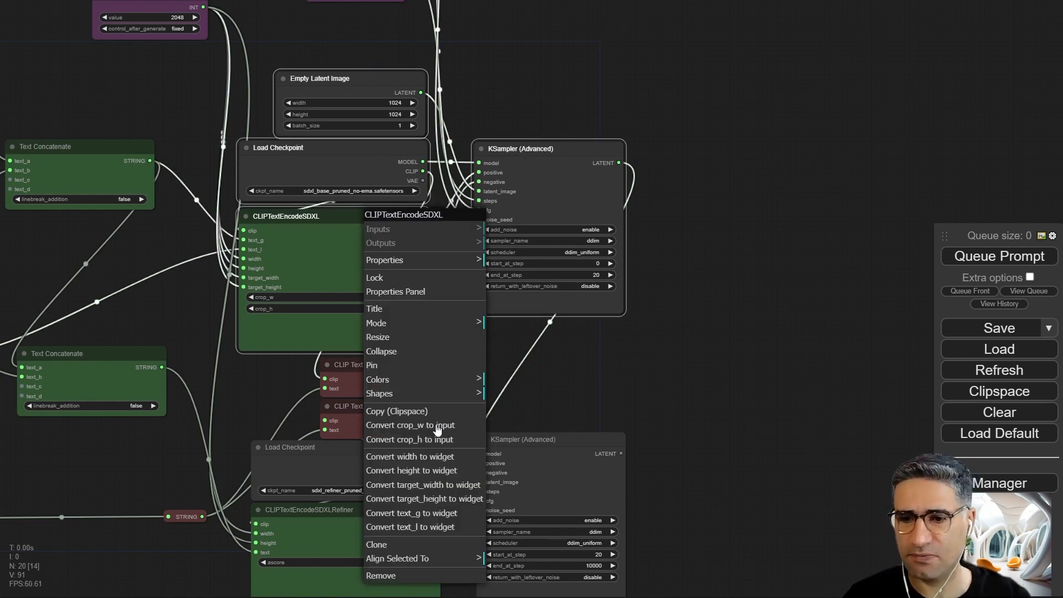
pyautogui.click(423, 381)
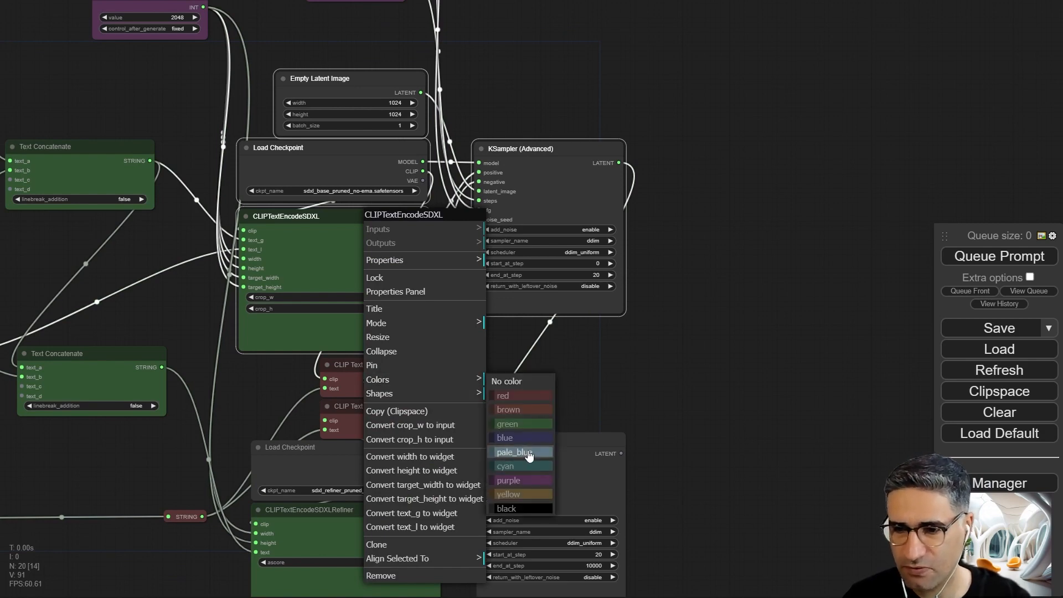
pyautogui.click(528, 453)
pyautogui.moveTo(713, 385); pyautogui.dragTo(709, 176)
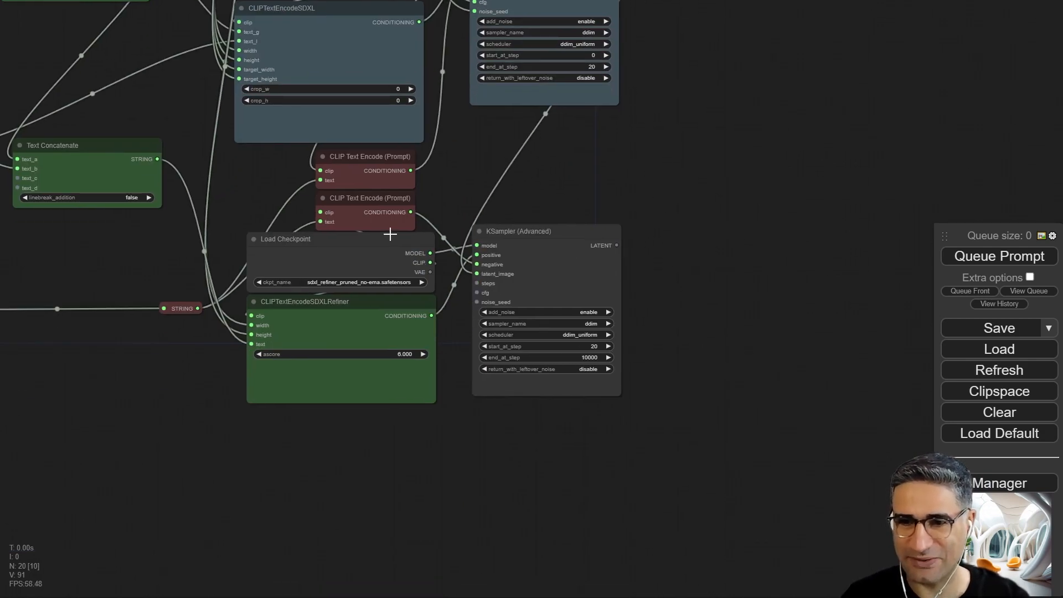
# Color the refiner Load Checkpoint, CLIPTextEncodeSDXLRefiner and second KSampler (Advanced) nodes cyan.
pyautogui.scroll(2, 388, 210)
pyautogui.click(375, 247)
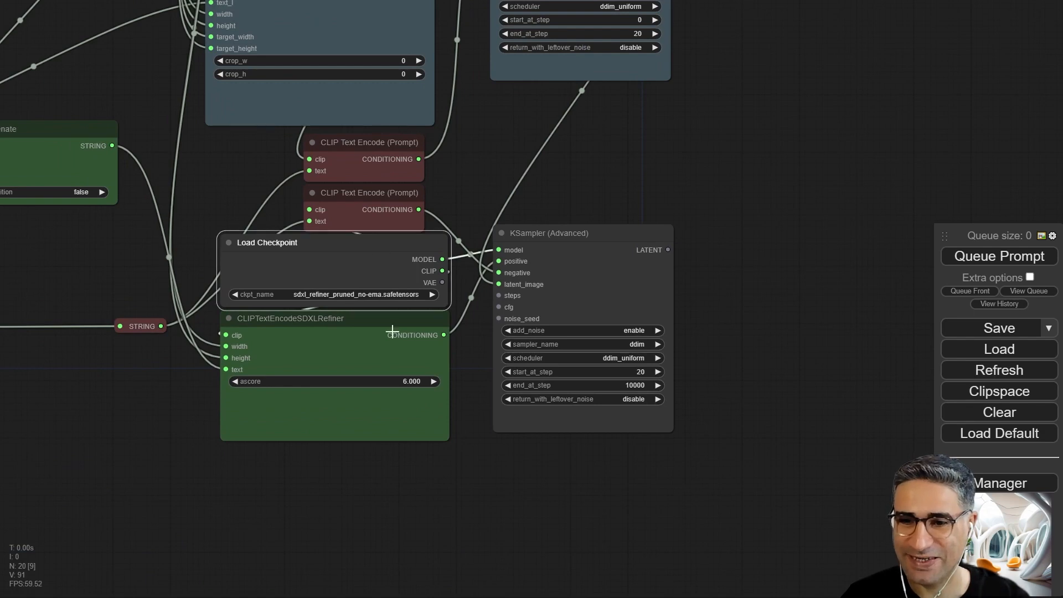
pyautogui.keyDown('shift'); pyautogui.click(392, 332); pyautogui.keyUp('shift')
pyautogui.rightClick(550, 254)
pyautogui.click(558, 354)
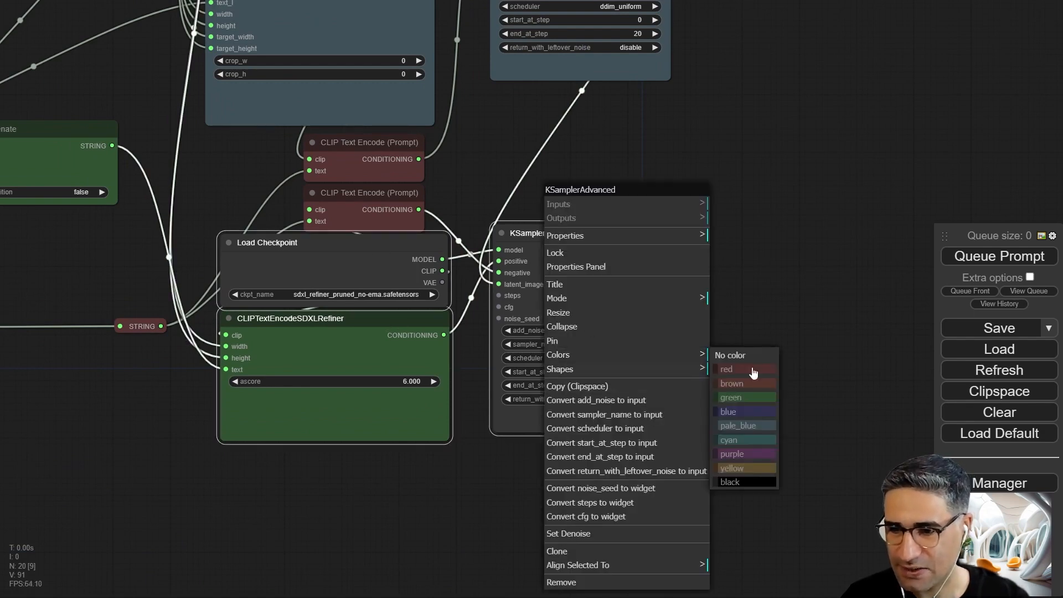
pyautogui.click(736, 443)
pyautogui.click(810, 323)
# Connect the CFG, Step and SEED primitives to the second KSampler (Advanced) node's cfg, steps and noise_seed inputs.
pyautogui.moveTo(503, 177); pyautogui.dragTo(592, 357)
pyautogui.moveTo(473, 375); pyautogui.dragTo(456, 163)
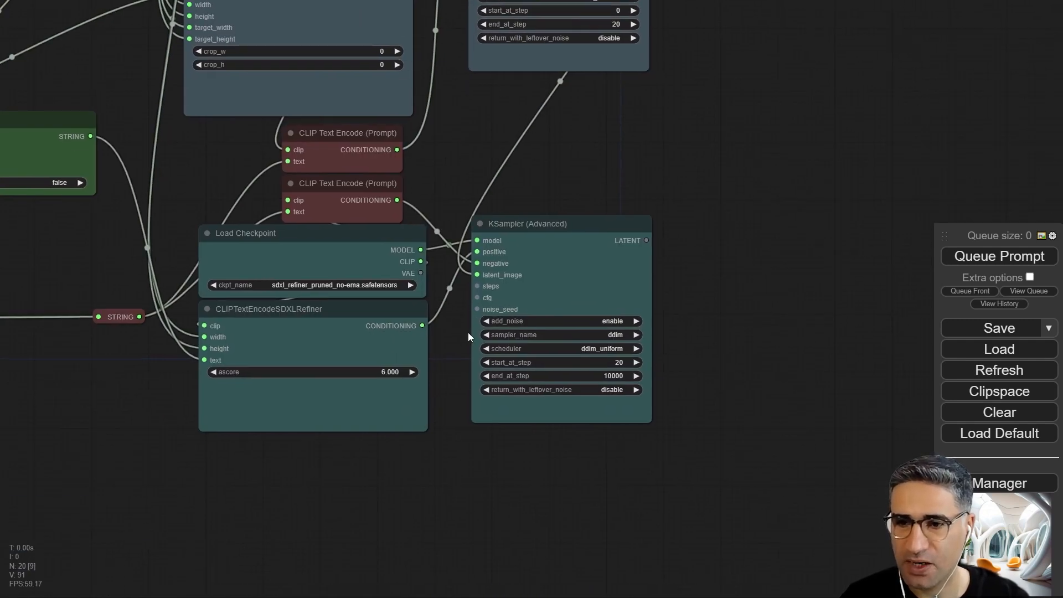
pyautogui.scroll(1, 464, 323)
pyautogui.moveTo(474, 103); pyautogui.dragTo(411, 426)
pyautogui.scroll(-3, 413, 388)
pyautogui.scroll(-1, 411, 426)
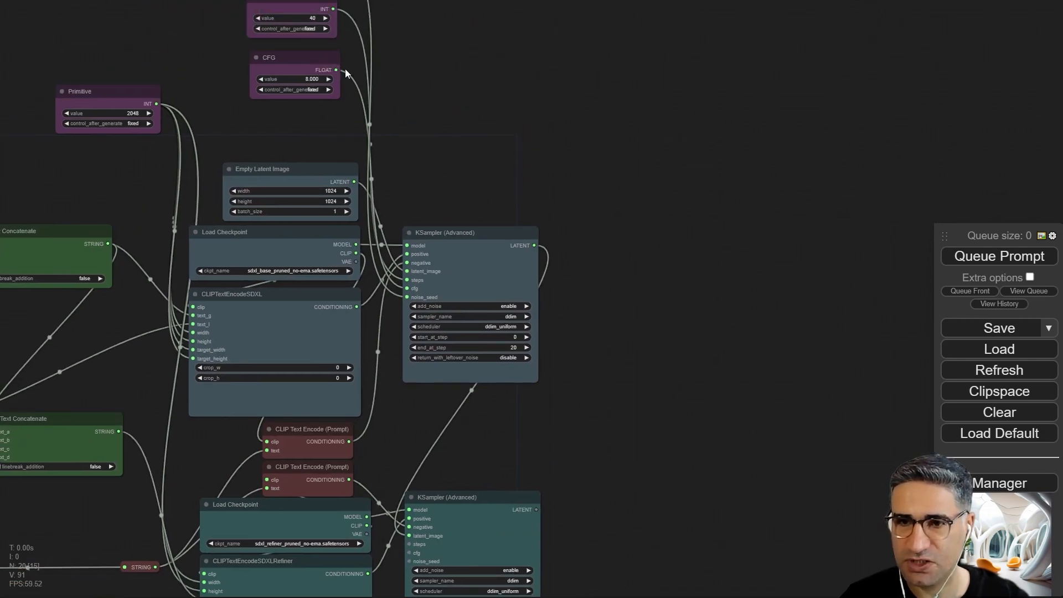
pyautogui.moveTo(338, 69); pyautogui.dragTo(410, 553)
pyautogui.moveTo(334, 9); pyautogui.dragTo(410, 544)
pyautogui.moveTo(479, 129); pyautogui.dragTo(450, 184)
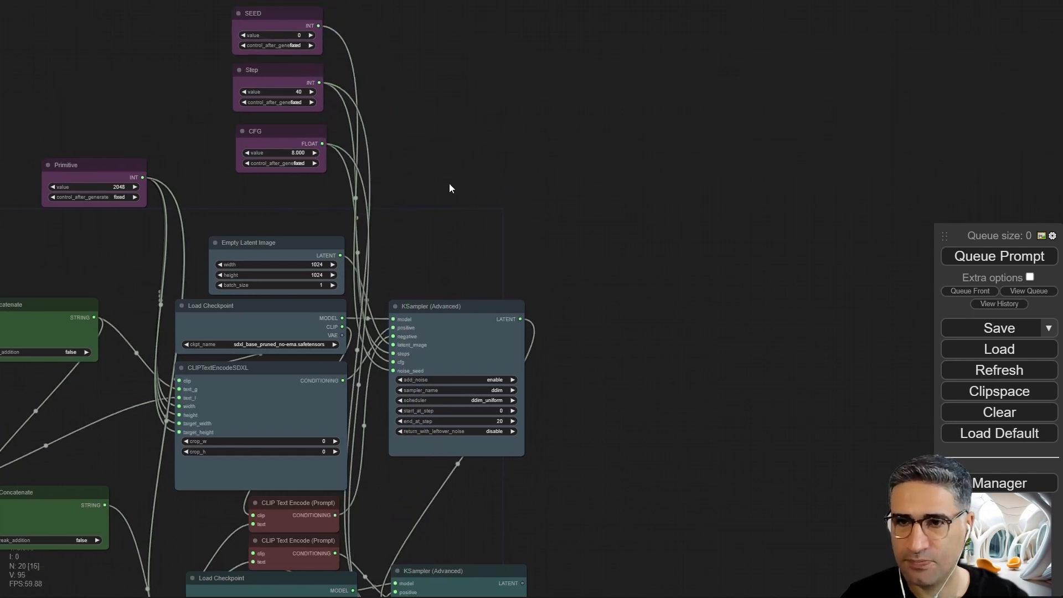
pyautogui.scroll(-1, 427, 158)
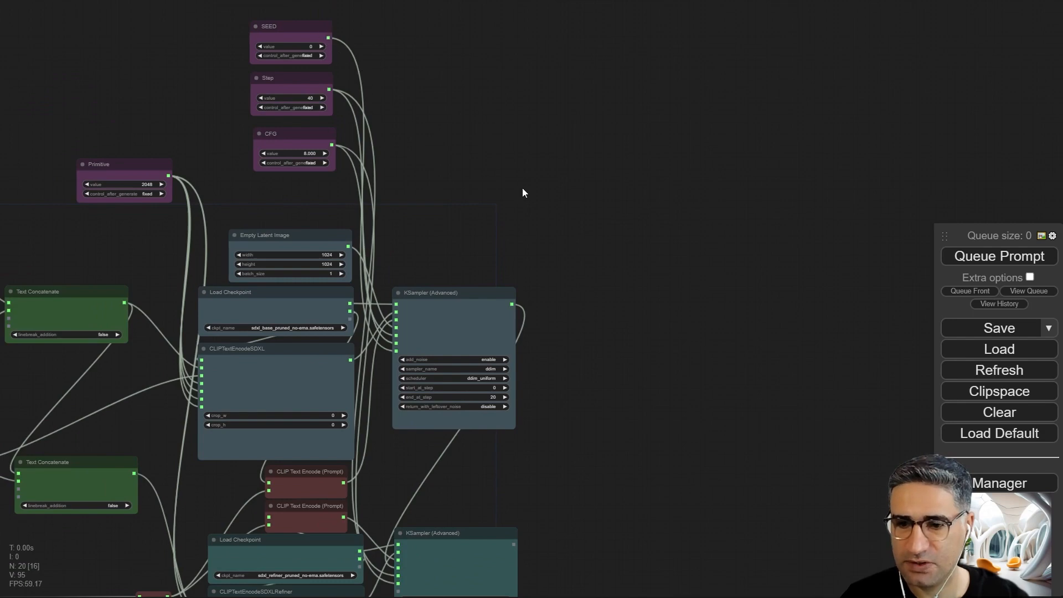
pyautogui.moveTo(523, 193); pyautogui.dragTo(514, 166)
pyautogui.moveTo(320, 9); pyautogui.dragTo(343, 352)
pyautogui.scroll(10, 384, 585)
# Add a VAE Decode node from the second KSampler (Advanced) node's LATENT output and place it beside the sampler.
pyautogui.scroll(-7, 343, 352)
pyautogui.moveTo(457, 144); pyautogui.dragTo(393, 202)
pyautogui.scroll(2, 554, 423)
pyautogui.moveTo(523, 396); pyautogui.dragTo(573, 362)
pyautogui.moveTo(450, 255); pyautogui.dragTo(584, 287)
pyautogui.scroll(5, 507, 297)
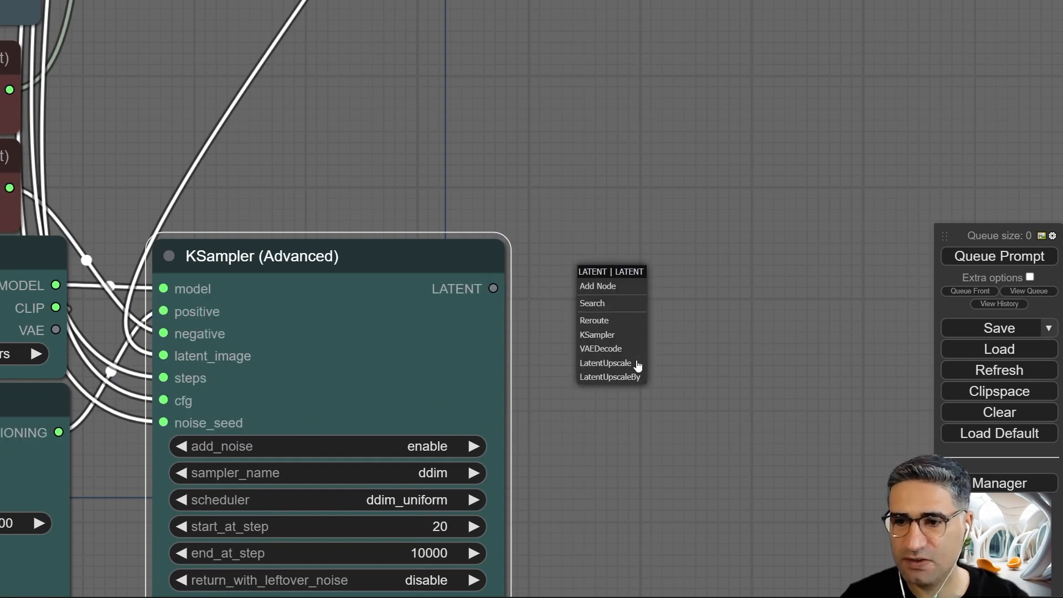
pyautogui.click(606, 350)
pyautogui.click(636, 257)
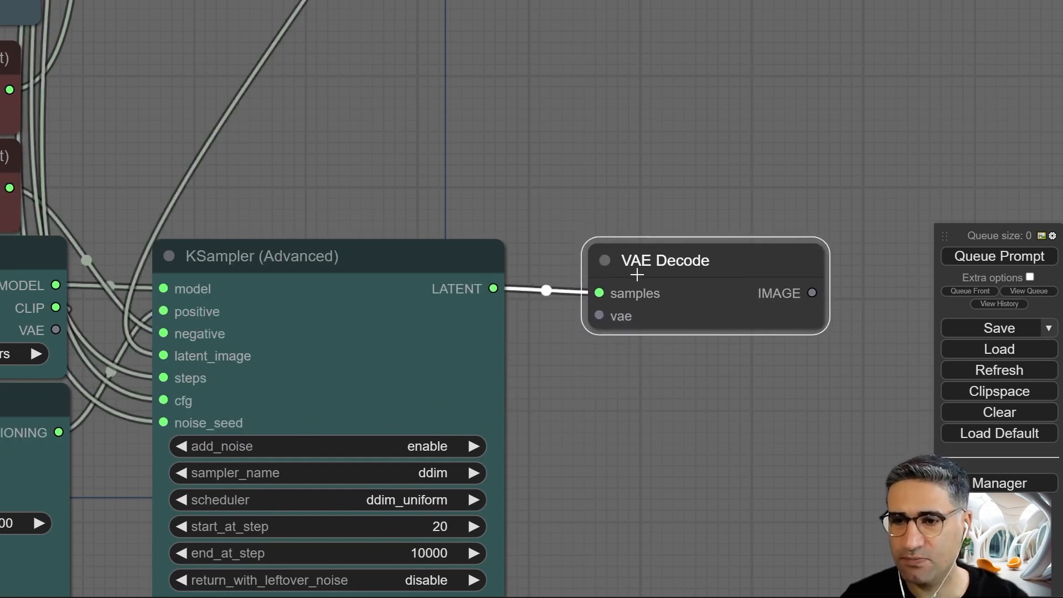
# Connect the refiner checkpoint's VAE output to the VAE Decode node's vae input.
pyautogui.scroll(-5, 589, 471)
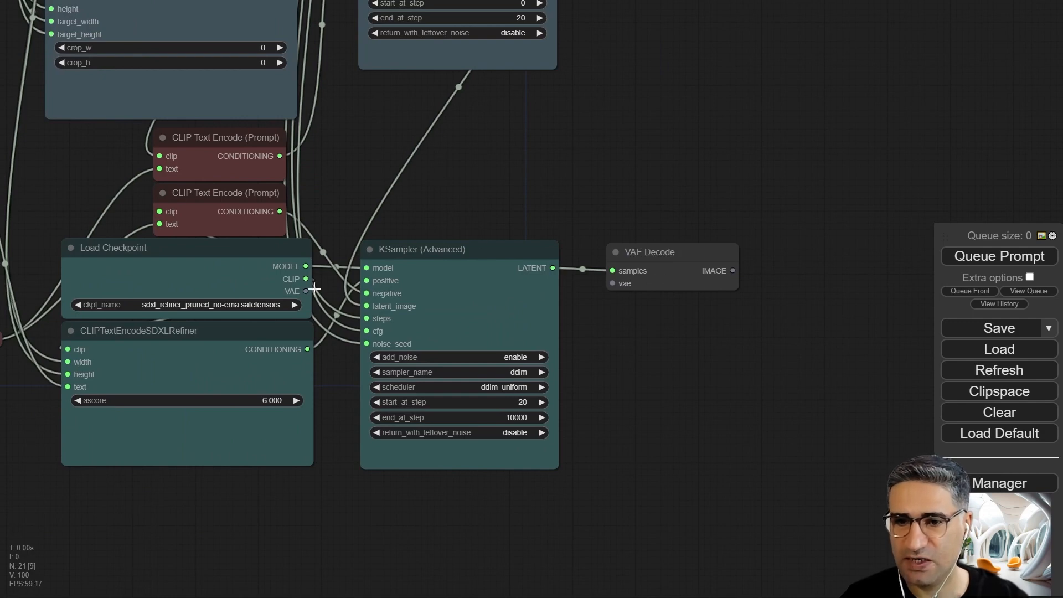
pyautogui.click(114, 269)
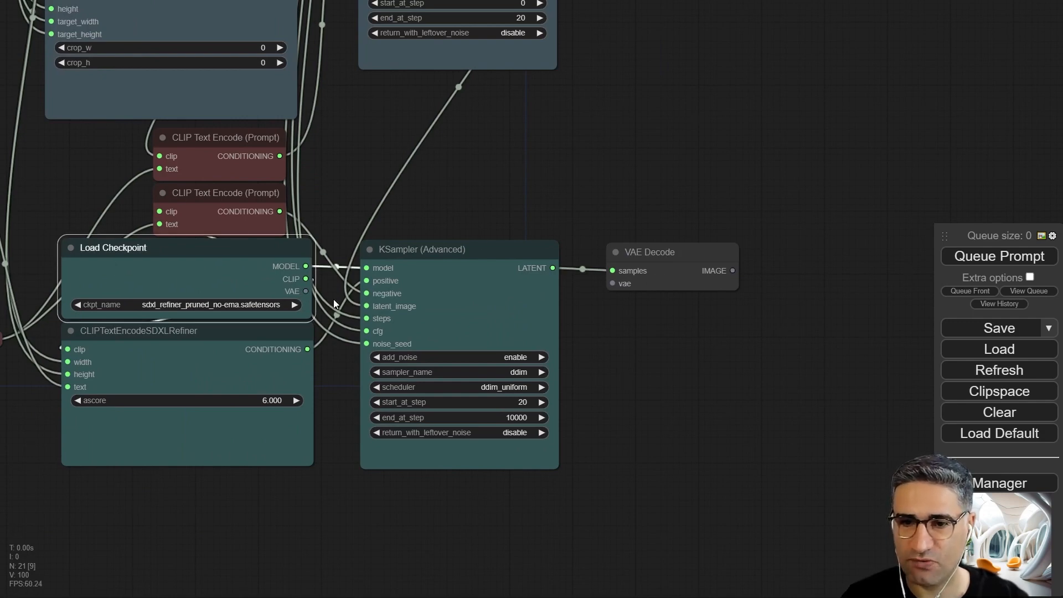
pyautogui.moveTo(307, 294); pyautogui.dragTo(613, 283)
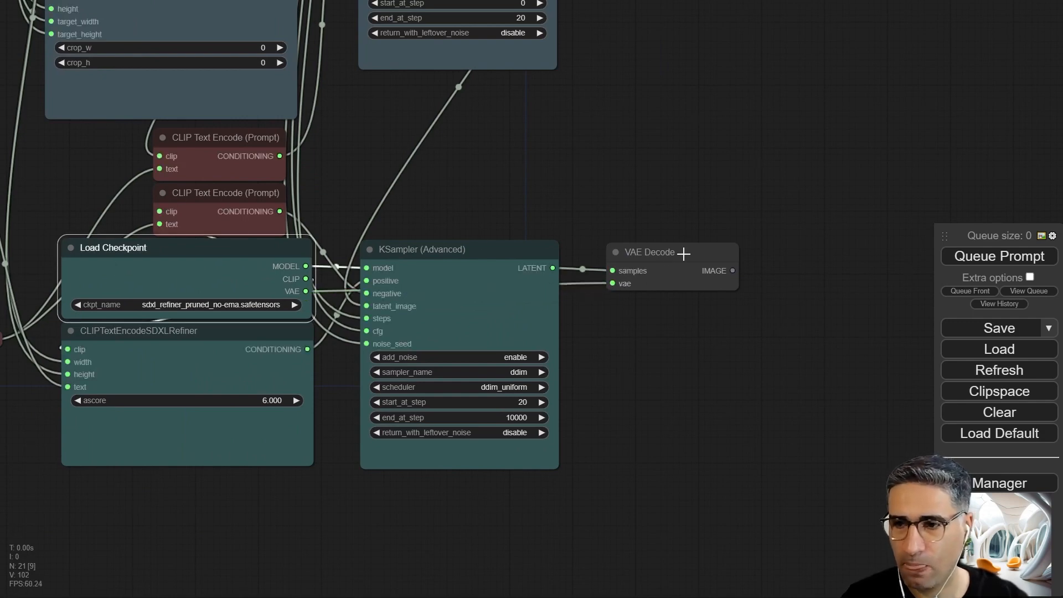
# Move VAE Decode closer to the sampler and add a SaveImage node from its IMAGE output.
pyautogui.click(689, 253)
pyautogui.moveTo(689, 254); pyautogui.dragTo(809, 248)
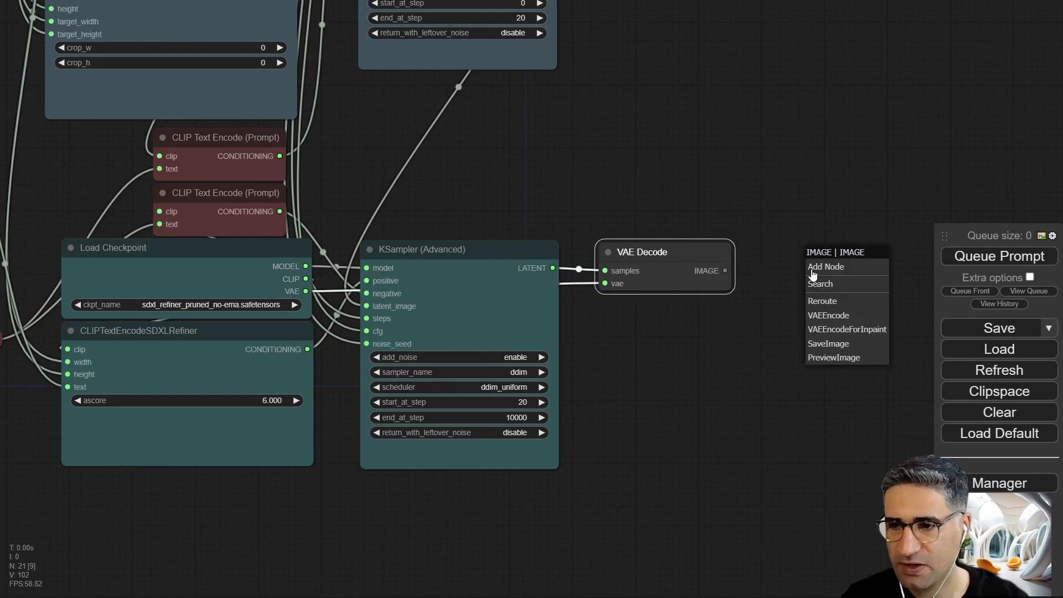
pyautogui.click(823, 348)
pyautogui.moveTo(825, 351); pyautogui.dragTo(645, 356)
pyautogui.moveTo(685, 261); pyautogui.dragTo(643, 254)
# Add a Note node in the empty space beside the Art Medium node.
pyautogui.scroll(-5, 496, 223)
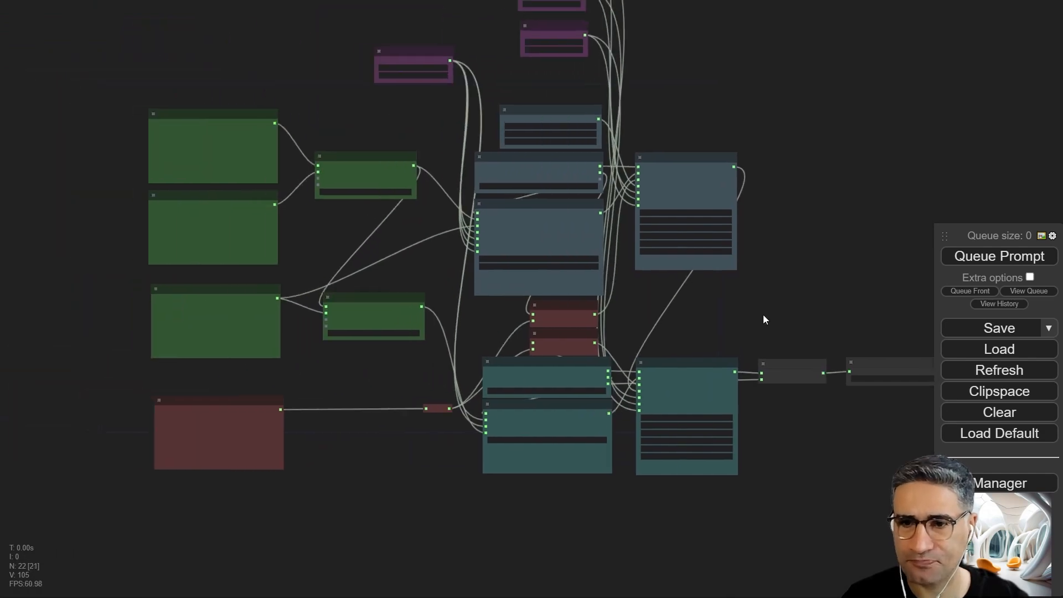
pyautogui.scroll(10, 546, 350)
pyautogui.moveTo(309, 218); pyautogui.dragTo(636, 218)
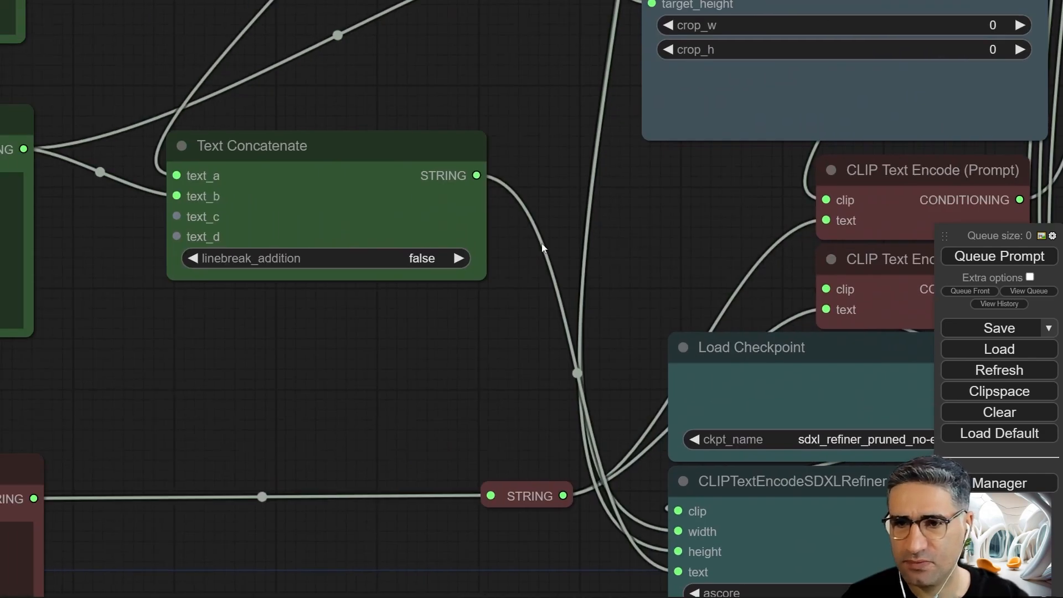
pyautogui.scroll(-5, 470, 311)
pyautogui.scroll(-6, 546, 347)
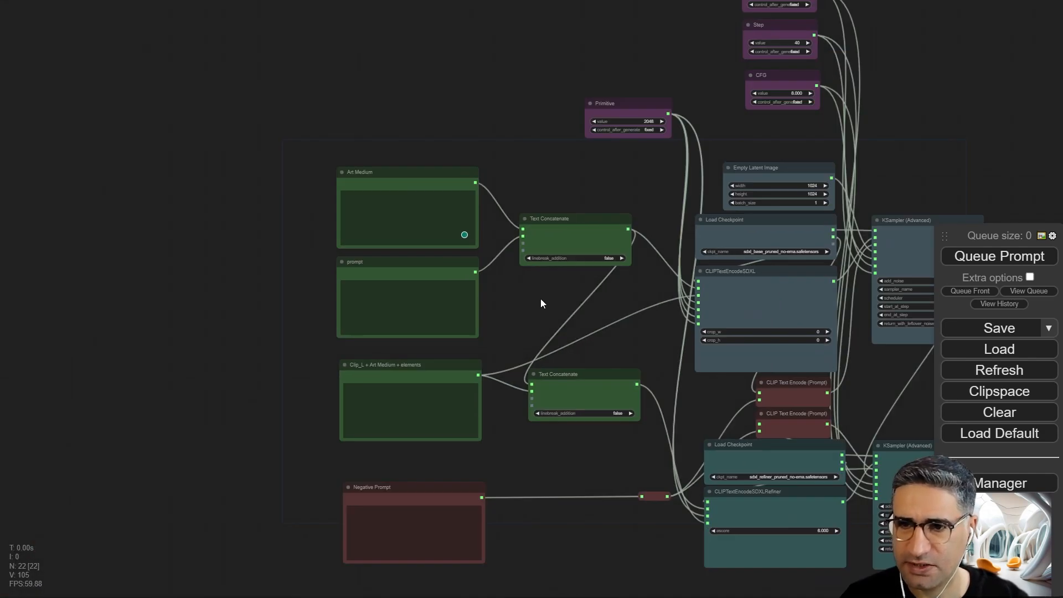
pyautogui.moveTo(544, 302); pyautogui.dragTo(427, 331)
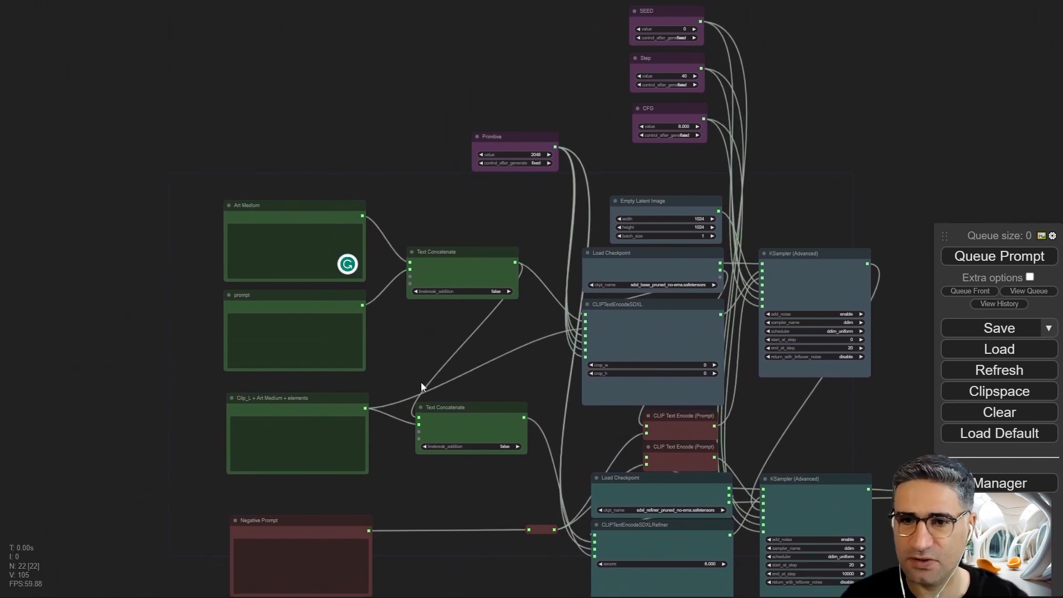
pyautogui.moveTo(116, 248); pyautogui.dragTo(173, 245)
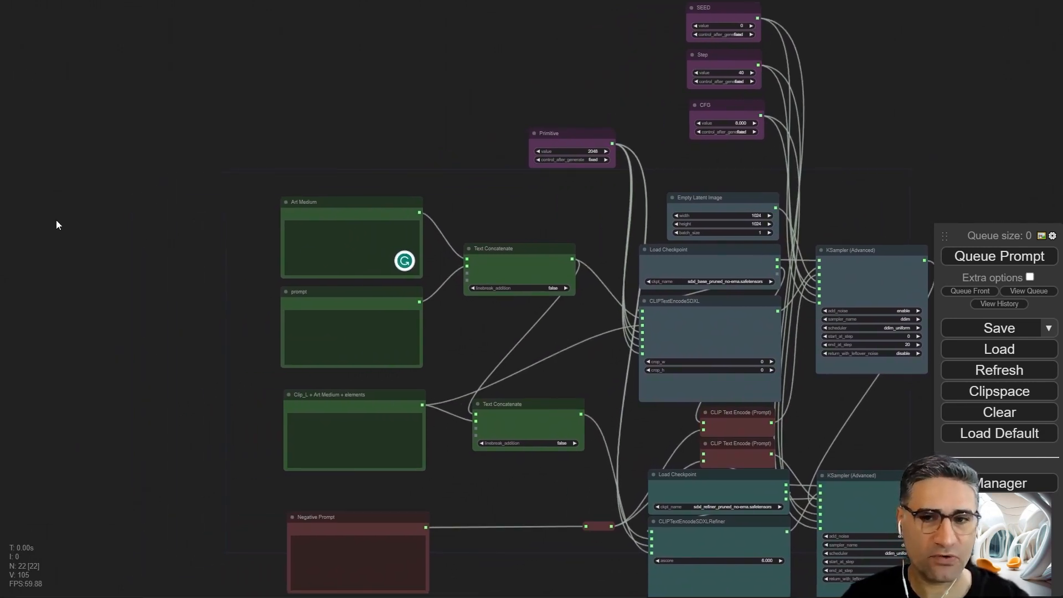
pyautogui.scroll(4, 57, 224)
pyautogui.rightClick(187, 185)
pyautogui.doubleClick(156, 193)
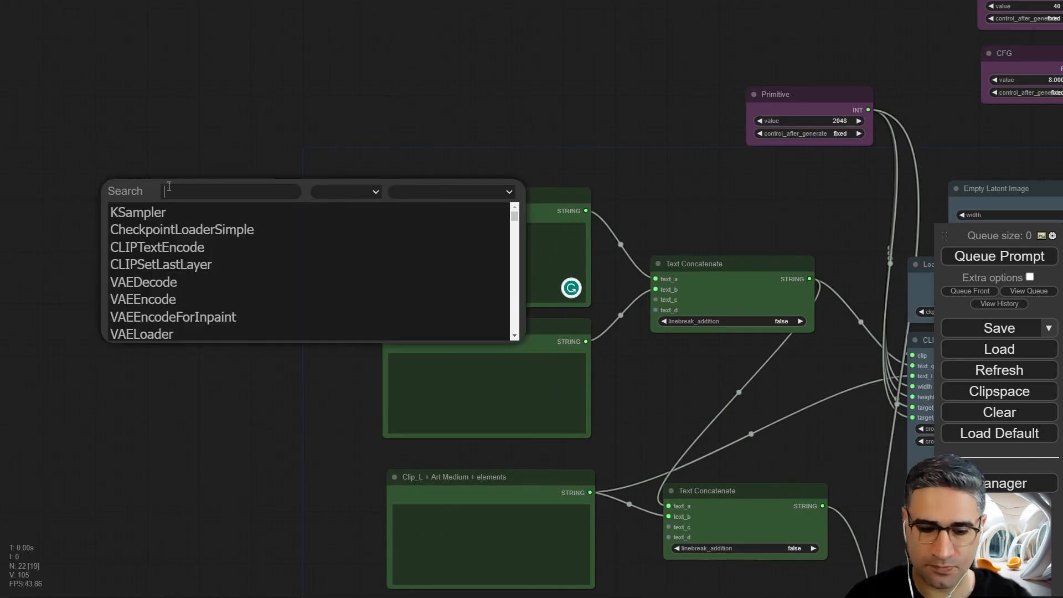
pyautogui.write('no')
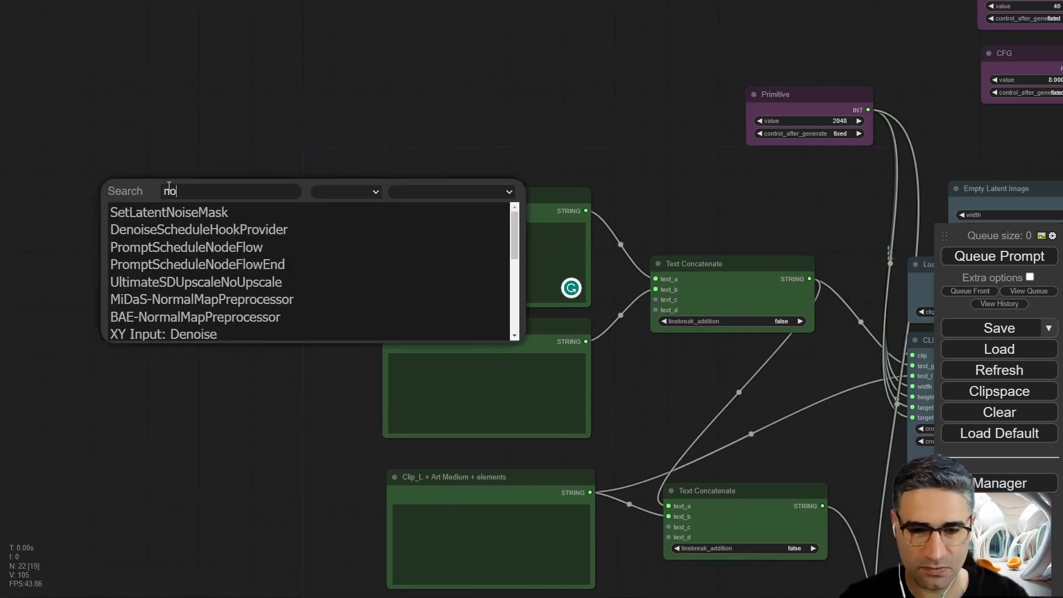
pyautogui.write('t')
pyautogui.press('Return')
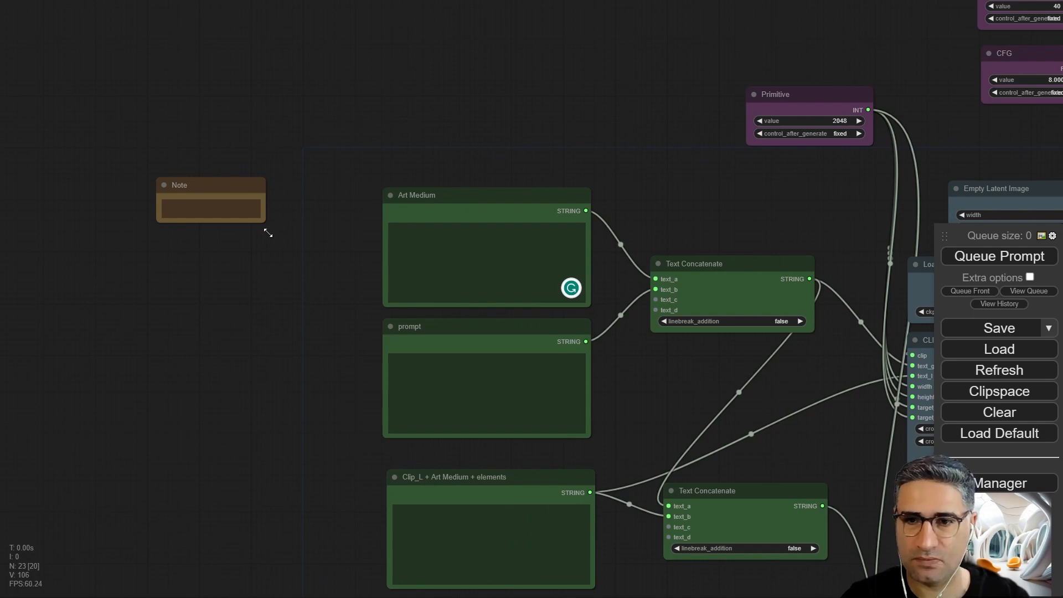
# Enlarge and reposition the note, and fill it with art-medium and imagination keywords beginning "professional photography, phot, painting, drawing".
pyautogui.moveTo(263, 222); pyautogui.dragTo(360, 314)
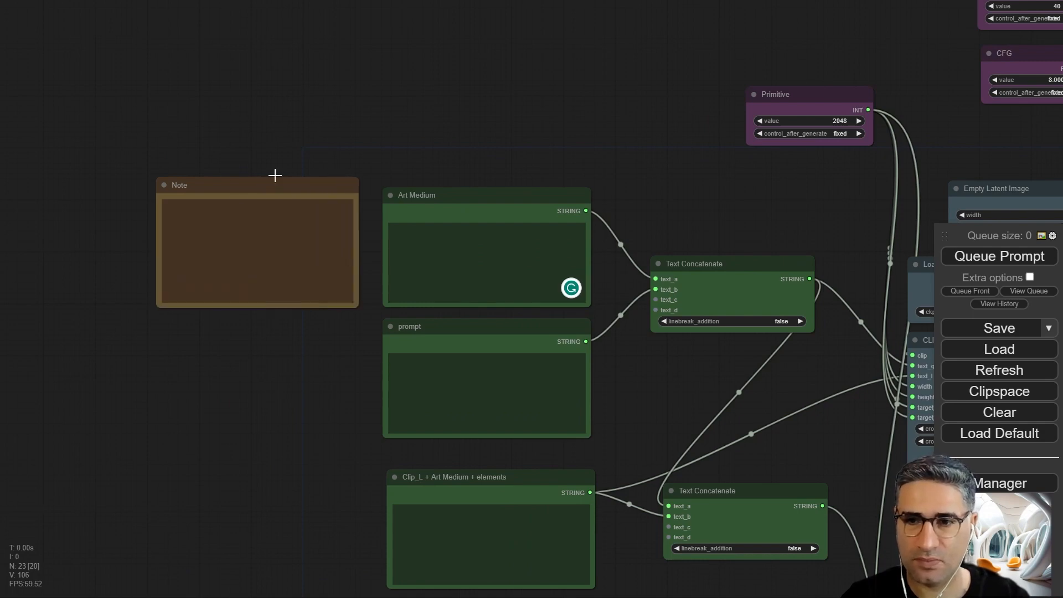
pyautogui.moveTo(275, 187); pyautogui.dragTo(239, 191)
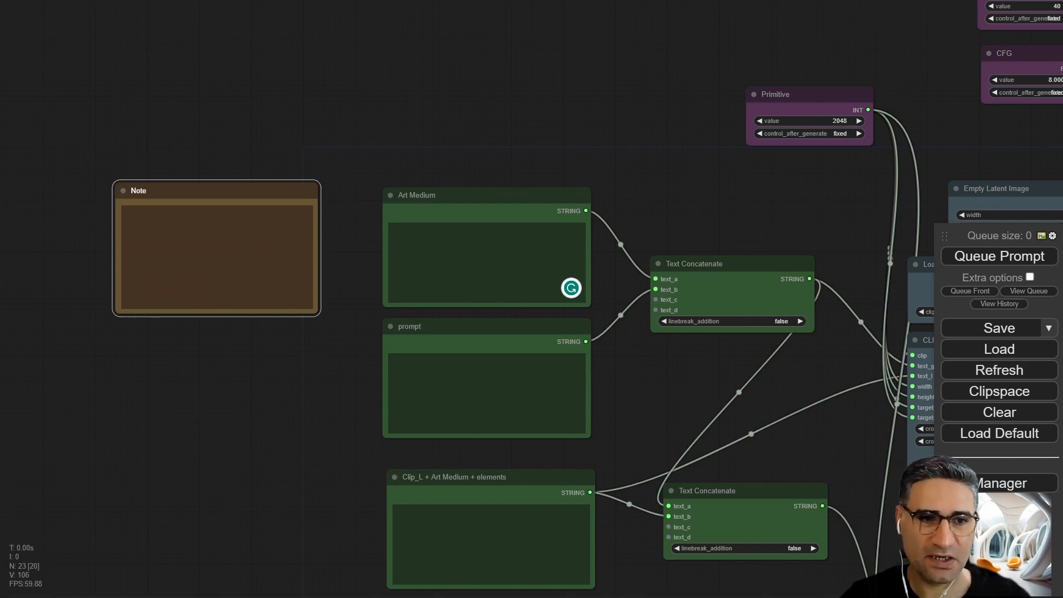
pyautogui.write('professional photography, phot, painting, drawing  also it help for imagination  Delusion, hallucination illusion, delusion, fantasy, fancy, specter, figment  imagination, phantom, illusion, thought, fiction, dream')
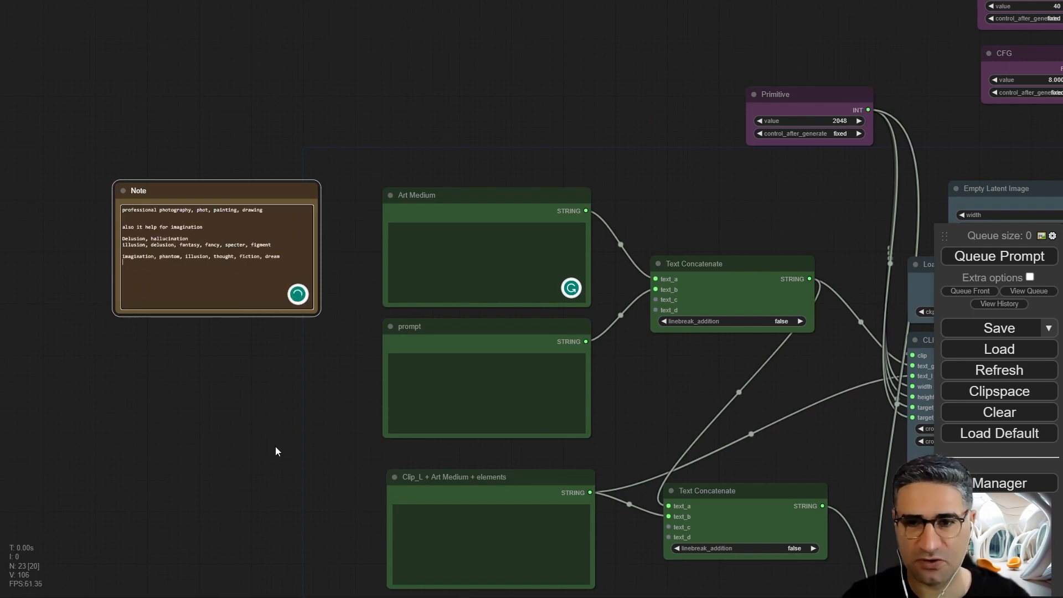
pyautogui.moveTo(253, 489); pyautogui.dragTo(242, 436)
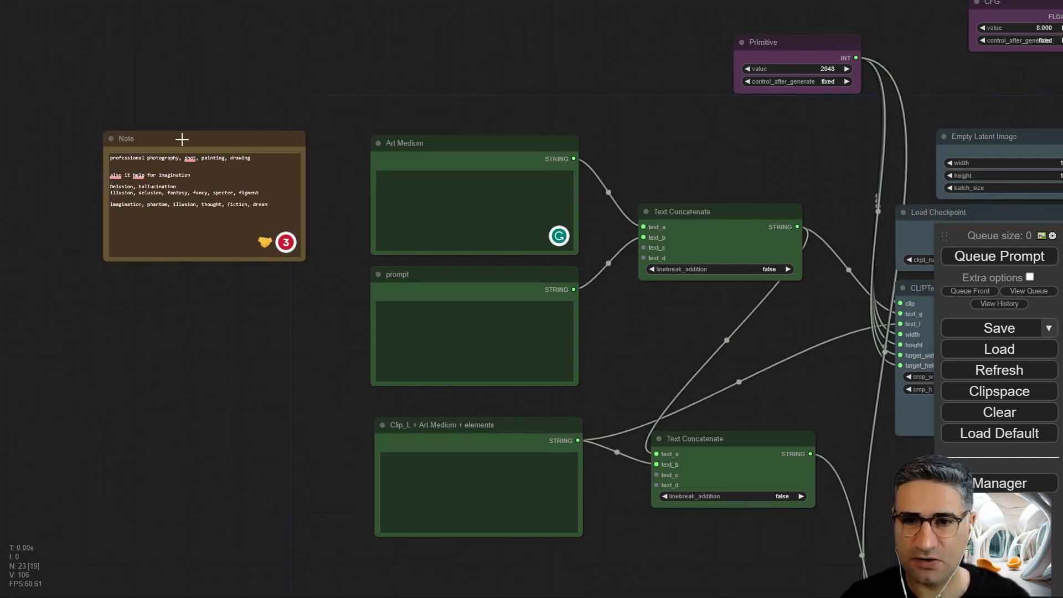
# Duplicate the note beside the Clip_L + Art Medium + elements node and replace its text with quality keywords beginning "8k uhd, dslr, soft lighting".
pyautogui.moveTo(204, 136); pyautogui.dragTo(218, 410)
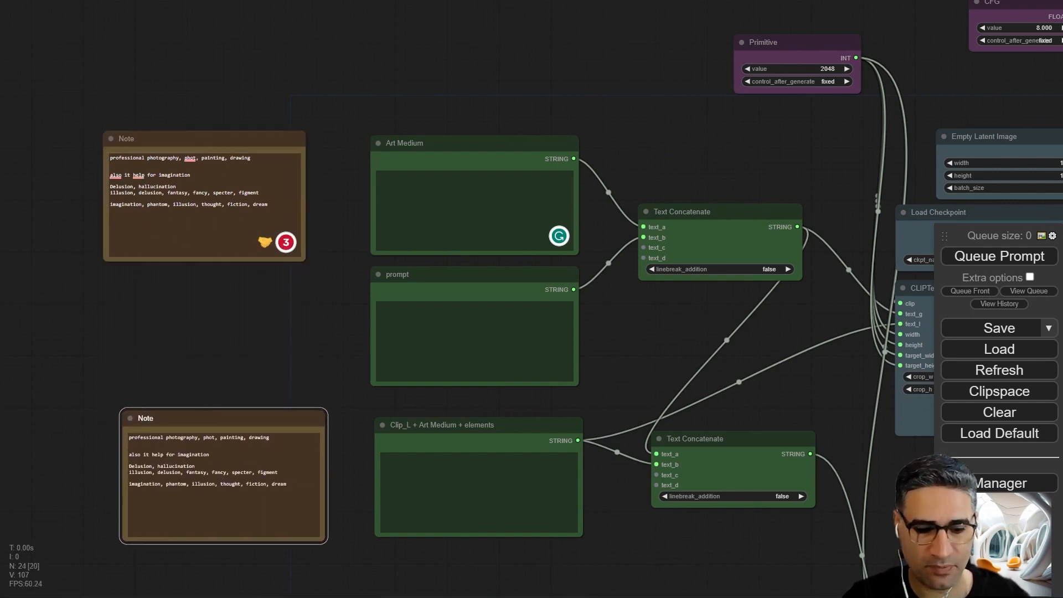
pyautogui.hotkey('ctrl', 'a')
pyautogui.hotkey('ctrl', 'v')
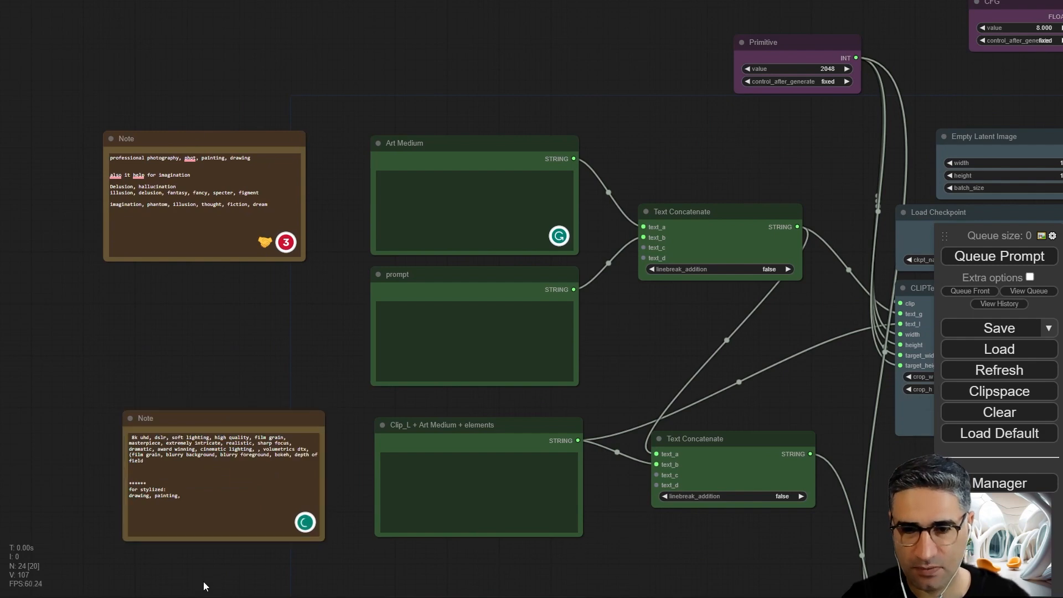
pyautogui.moveTo(201, 581); pyautogui.dragTo(192, 363)
pyautogui.moveTo(232, 467); pyautogui.dragTo(247, 270)
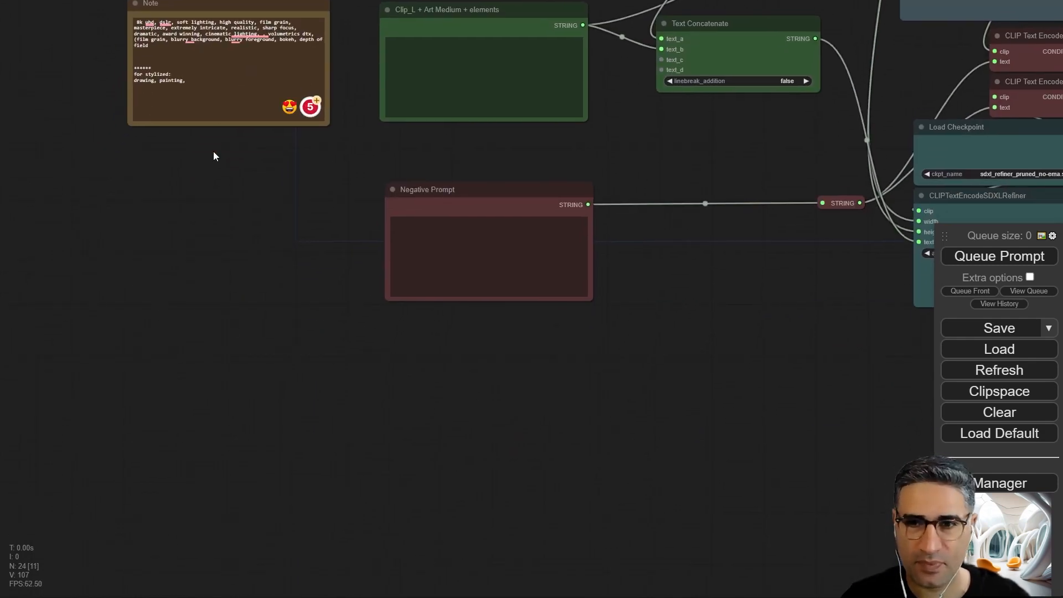
# Duplicate the quality-keywords note and place the copy beside the Negative Prompt node.
pyautogui.moveTo(211, 206); pyautogui.dragTo(233, 275)
pyautogui.moveTo(240, 65); pyautogui.dragTo(233, 107)
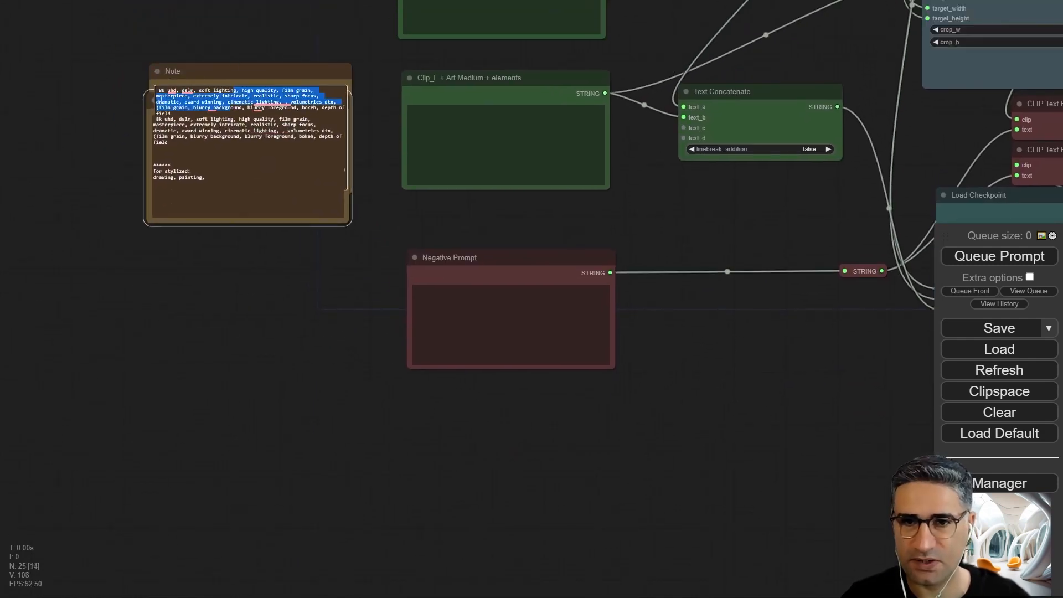
pyautogui.click(168, 256)
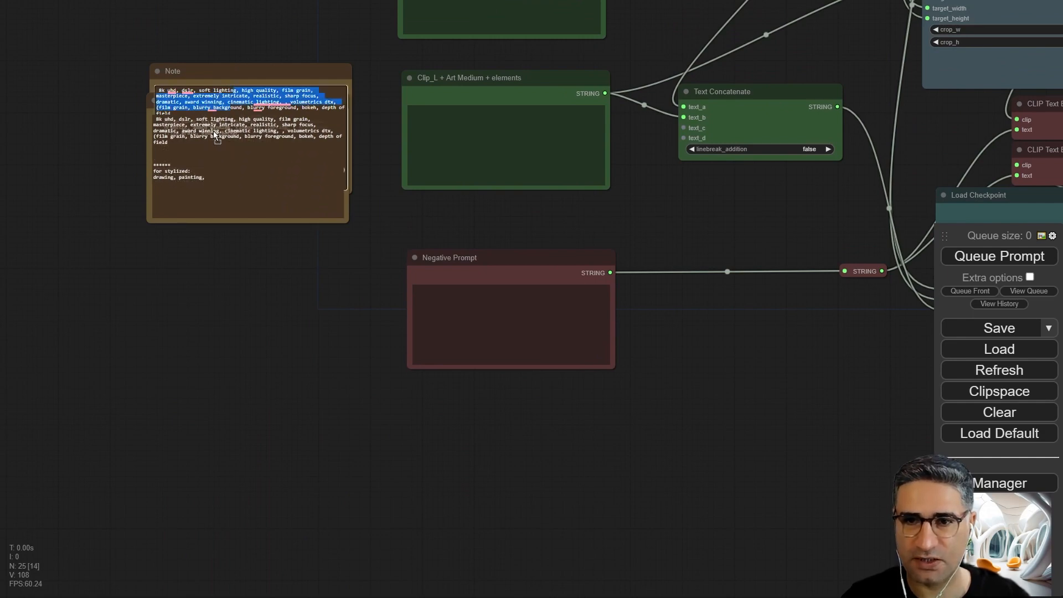
pyautogui.moveTo(148, 107); pyautogui.dragTo(145, 247)
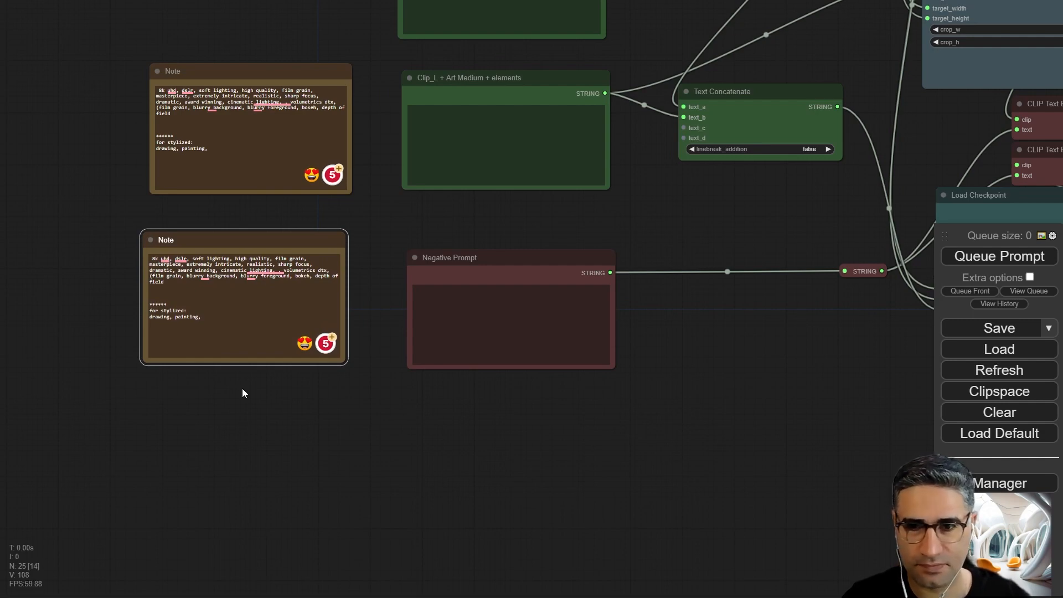
# Replace the copied note's text with negative keywords from "(deformed iris, deformed pupils, semi-realistic, cgi, 3d" through "embedding:UnrealisticDream".
pyautogui.click(241, 296)
pyautogui.hotkey('ctrl', 'a')
pyautogui.write('(deformed iris, deformed pupils, semi-realistic, cgi, 3d, render, sketch, cartoon, drawing, anime, mutated hands and fingers:1.4), (deformed, distorted, disfigured:1.3), poorly drawn, bad anatomy, wrong anatomy, extra limb, missing limb, floating limbs, disconnected limbs, mutation, mutated, ugly, disgusting, amputation, embedding:UnrealisticDream')
pyautogui.click(295, 445)
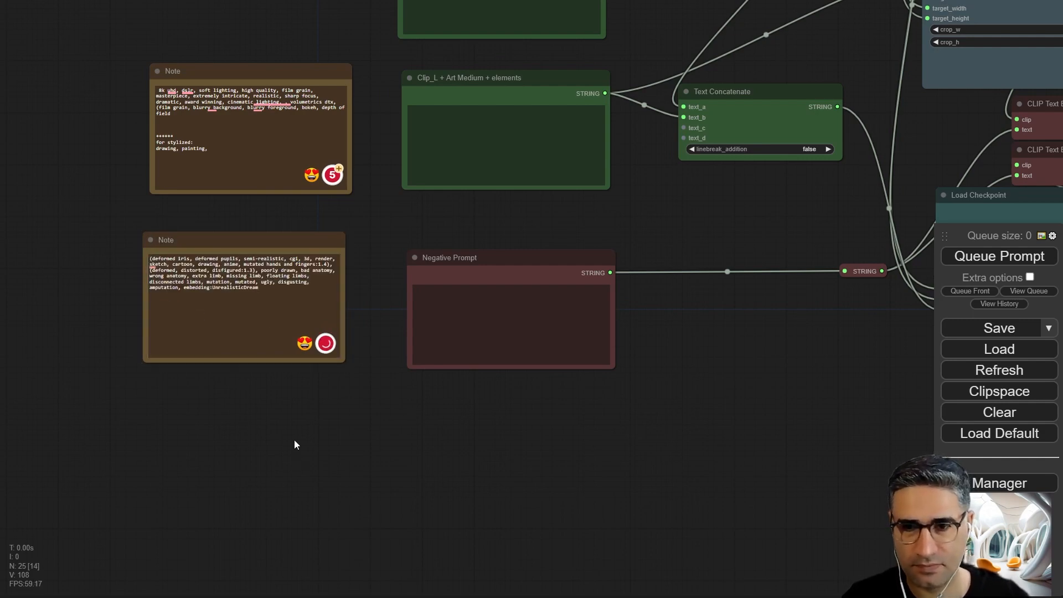
# Fill the Art Medium node with "imagination, phantom, illusion, thought, fiction, dream of".
pyautogui.scroll(5, 124, 293)
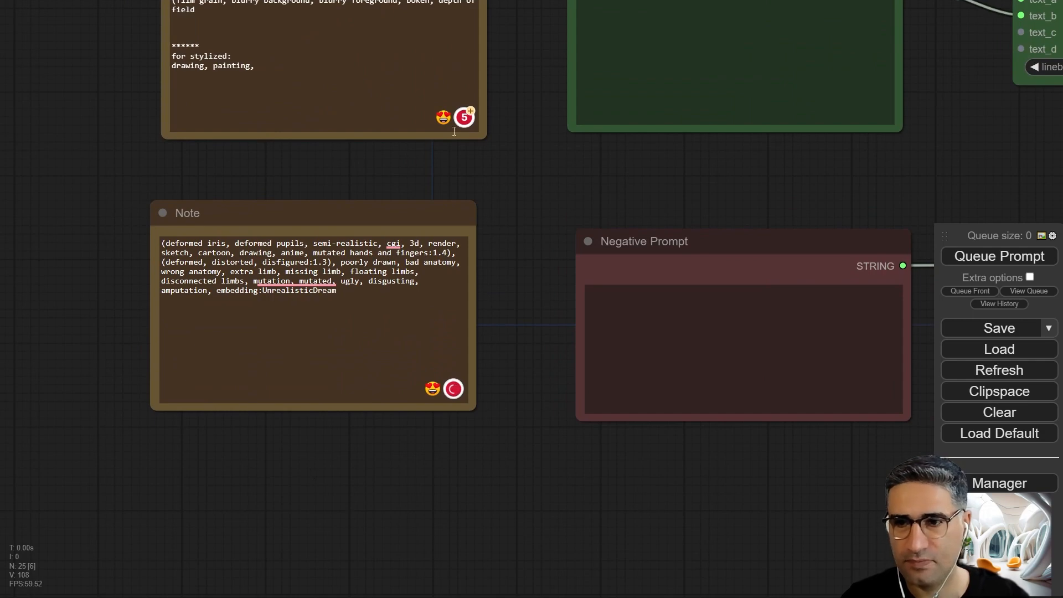
pyautogui.moveTo(489, 168); pyautogui.dragTo(456, 204)
pyautogui.moveTo(375, 250); pyautogui.dragTo(375, 280)
pyautogui.click(448, 377)
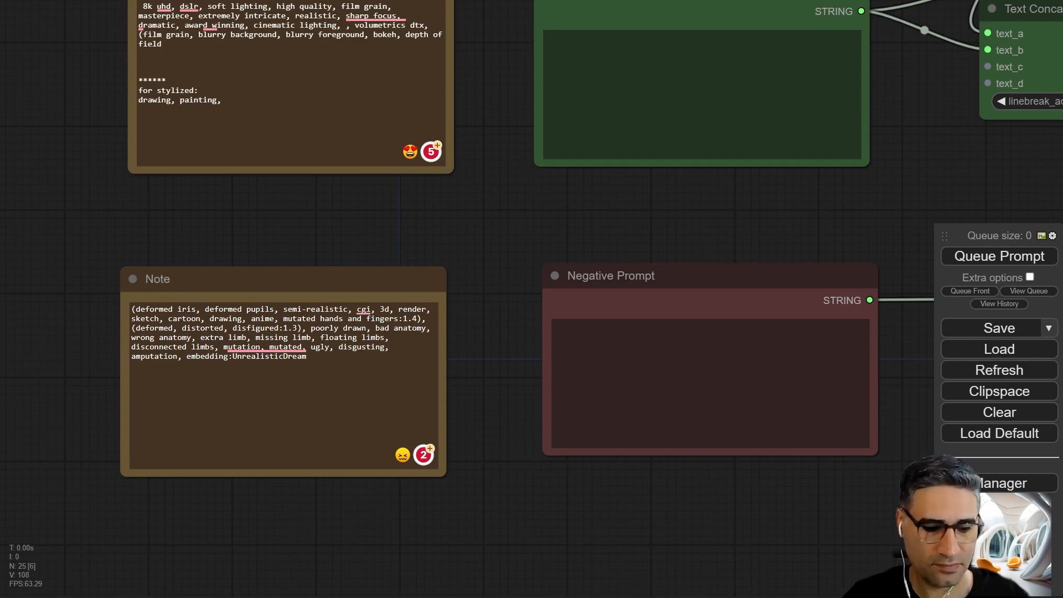
pyautogui.moveTo(486, 236); pyautogui.dragTo(276, 490)
pyautogui.scroll(-5, 310, 382)
pyautogui.moveTo(285, 157); pyautogui.dragTo(288, 362)
pyautogui.click(369, 238)
pyautogui.write('imagination, phantom, illusion, thought, fiction, dream of')
# Enter "an (inflatable:1.2) (house interior design:1.05)" in the prompt node.
pyautogui.scroll(10, 271, 289)
pyautogui.moveTo(270, 289); pyautogui.dragTo(169, 62)
pyautogui.click(482, 275)
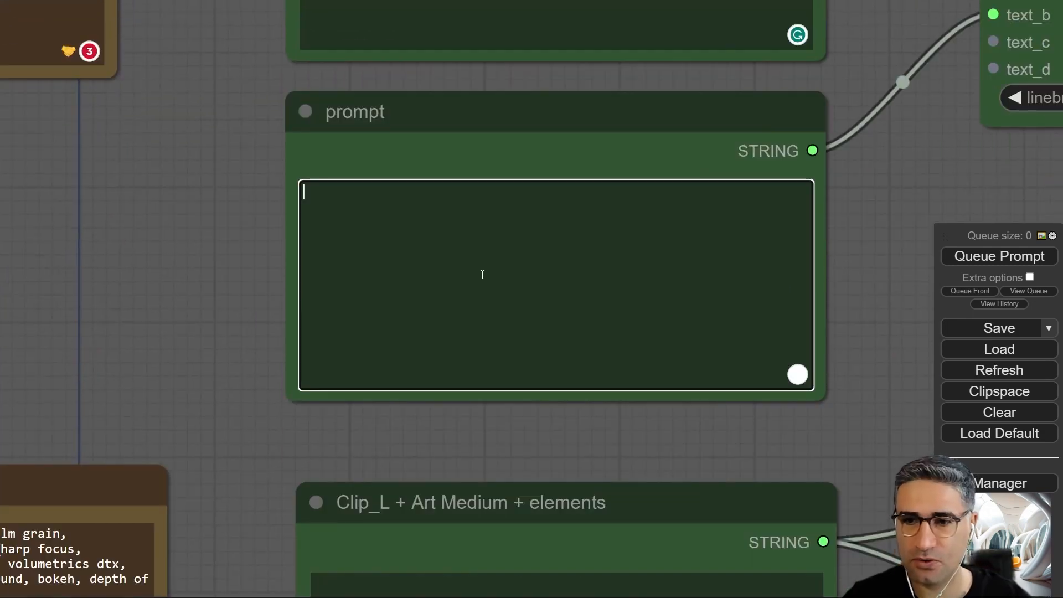
pyautogui.write('an (inflatable:1.2) (house interior design:1.05)')
pyautogui.moveTo(188, 456); pyautogui.dragTo(182, 23)
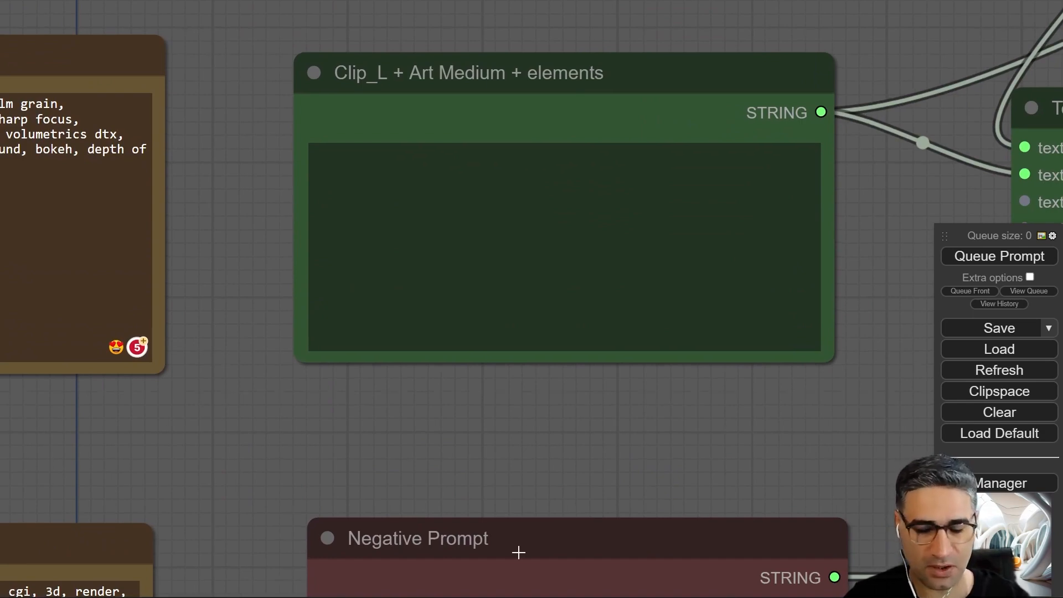
# Fill the Clip_L + Art Medium + elements node with "8k uhd, dslr, soft lighting, high quality, film grain, masterpiece, extremely intricate, realistic, sharp focus,".
pyautogui.click(420, 335)
pyautogui.write('8k uhd, dslr, soft lighting, high quality, film grain, masterpiece, extremely intricate, realistic, sharp focus,')
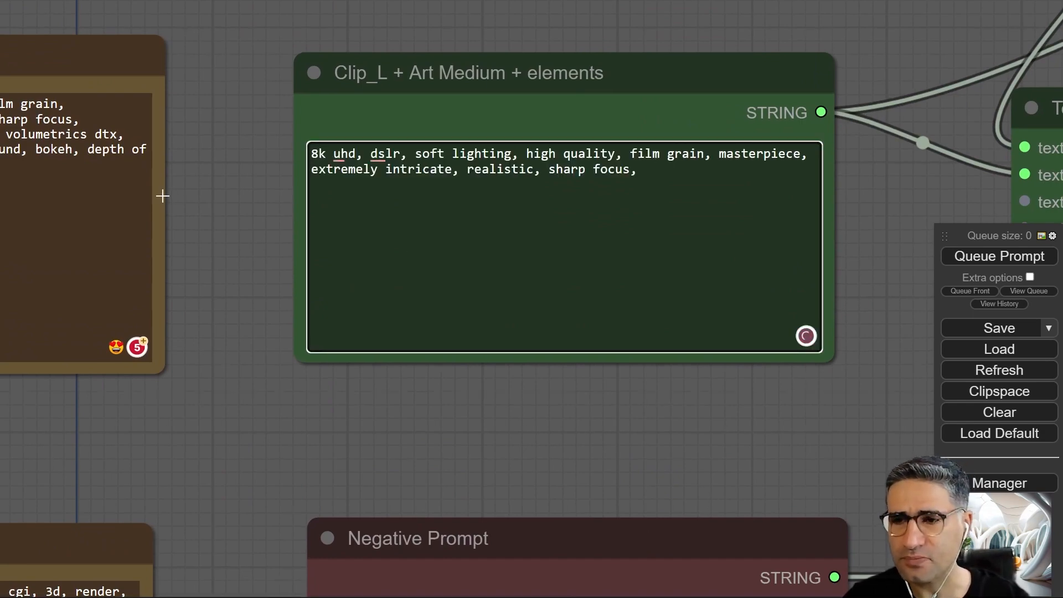
pyautogui.click(162, 196)
pyautogui.click(290, 268)
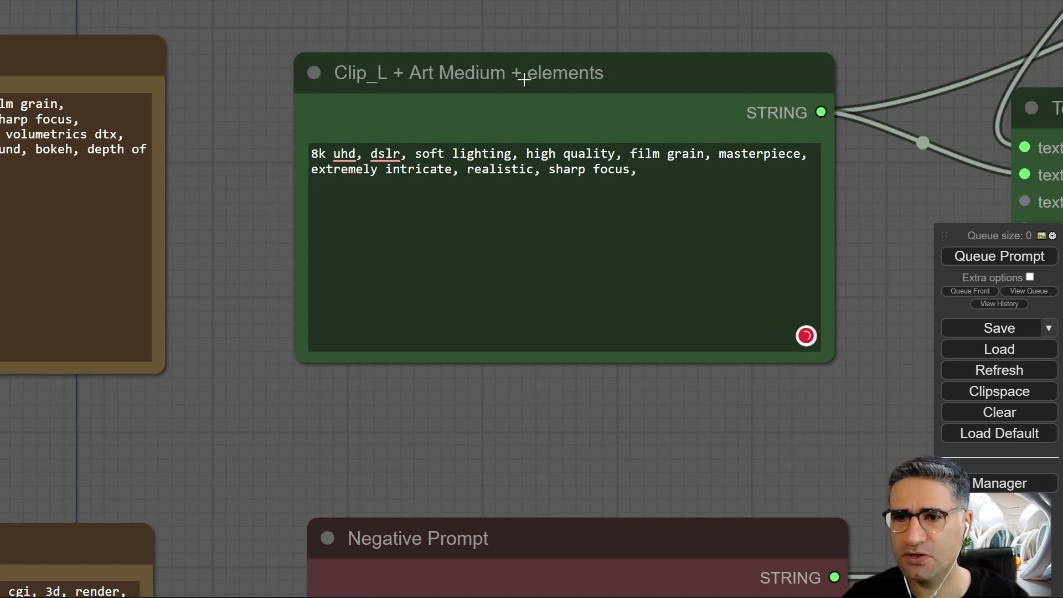
pyautogui.moveTo(897, 230); pyautogui.dragTo(870, 248)
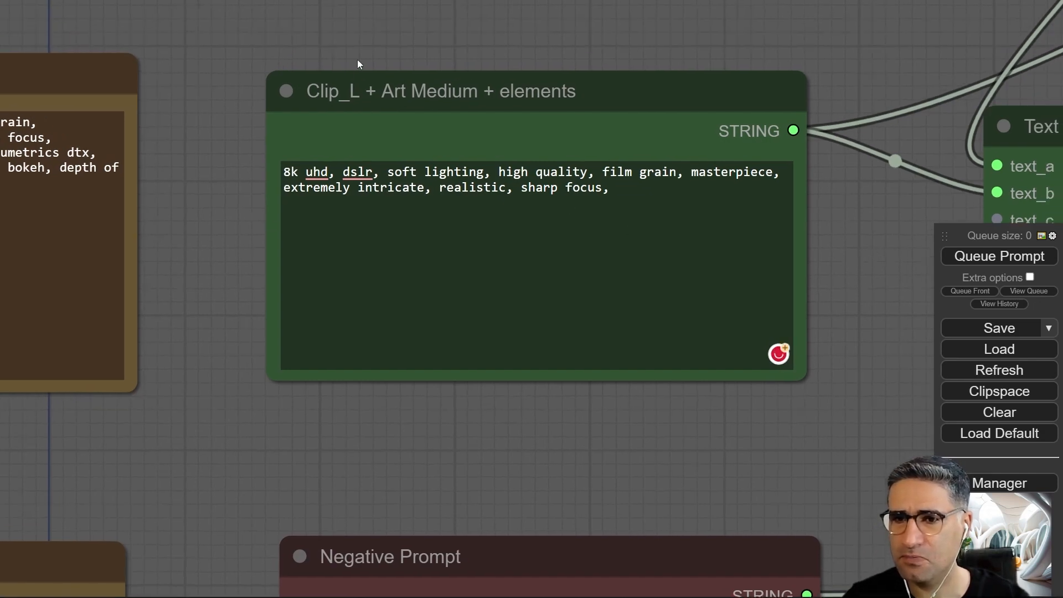
pyautogui.scroll(1, 258, 180)
pyautogui.moveTo(204, 187); pyautogui.dragTo(119, 221)
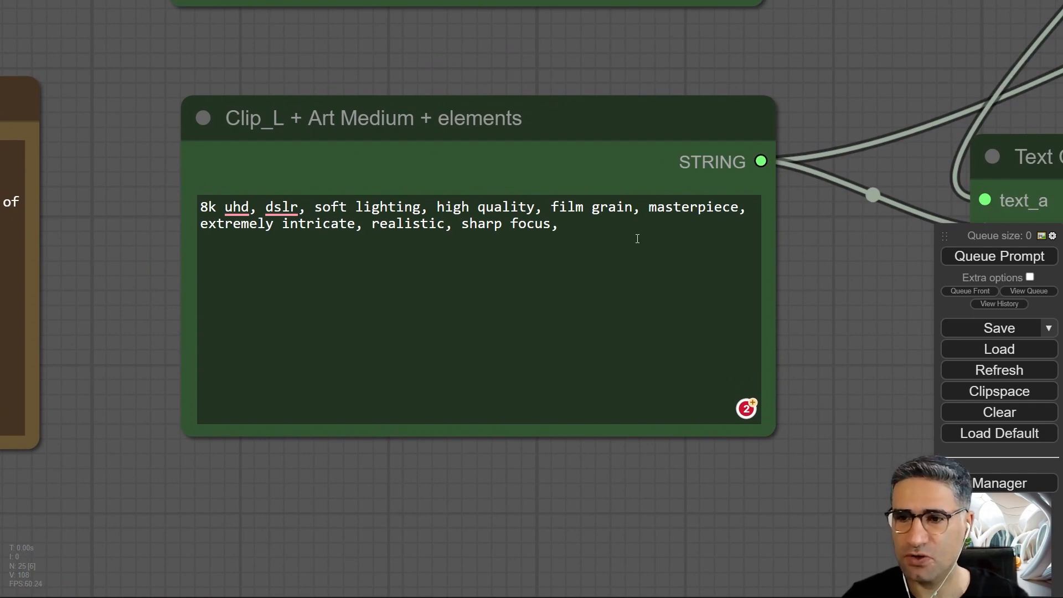
# Copy the word "inflatable" from the prompt node and append it to the Clip_L + Art Medium + elements text.
pyautogui.moveTo(510, 27); pyautogui.dragTo(502, 371)
pyautogui.moveTo(297, 123); pyautogui.dragTo(215, 122)
pyautogui.rightClick(221, 120)
pyautogui.click(268, 161)
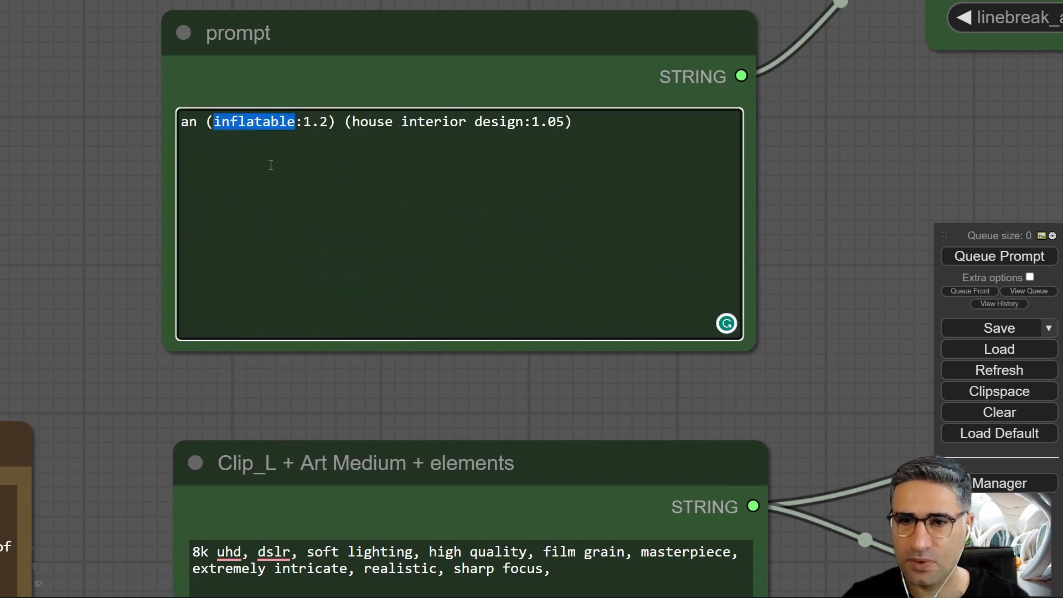
pyautogui.scroll(-5, 457, 334)
pyautogui.click(560, 358)
pyautogui.press('BackSpace')
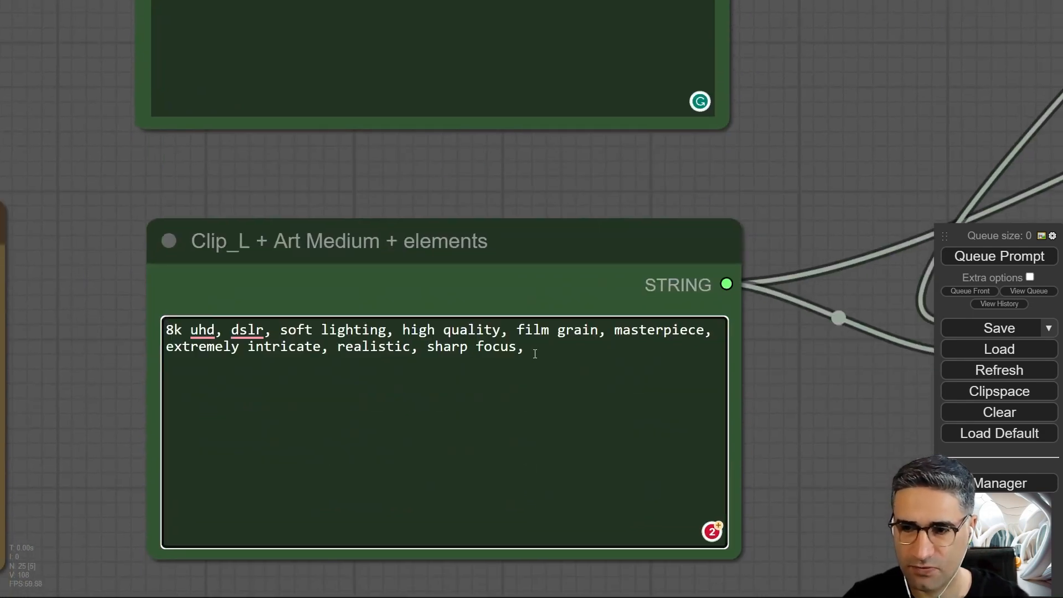
pyautogui.hotkey('ctrl', 'v')
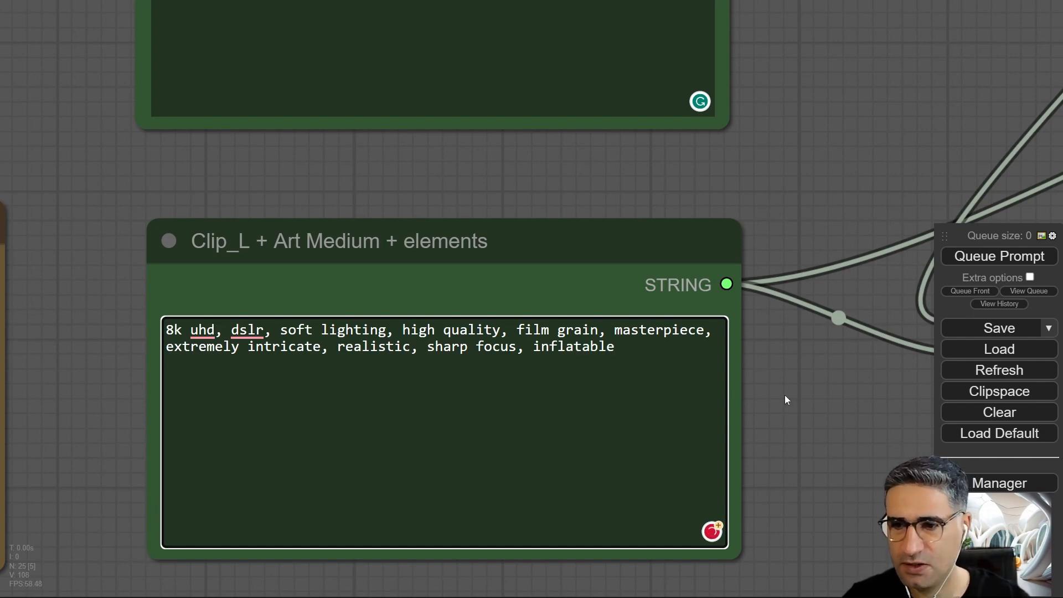
# Copy "embedding:UnrealisticDream" from the negative keywords note into the Negative Prompt node.
pyautogui.click(772, 401)
pyautogui.scroll(-5, 772, 400)
pyautogui.moveTo(594, 545); pyautogui.dragTo(585, 243)
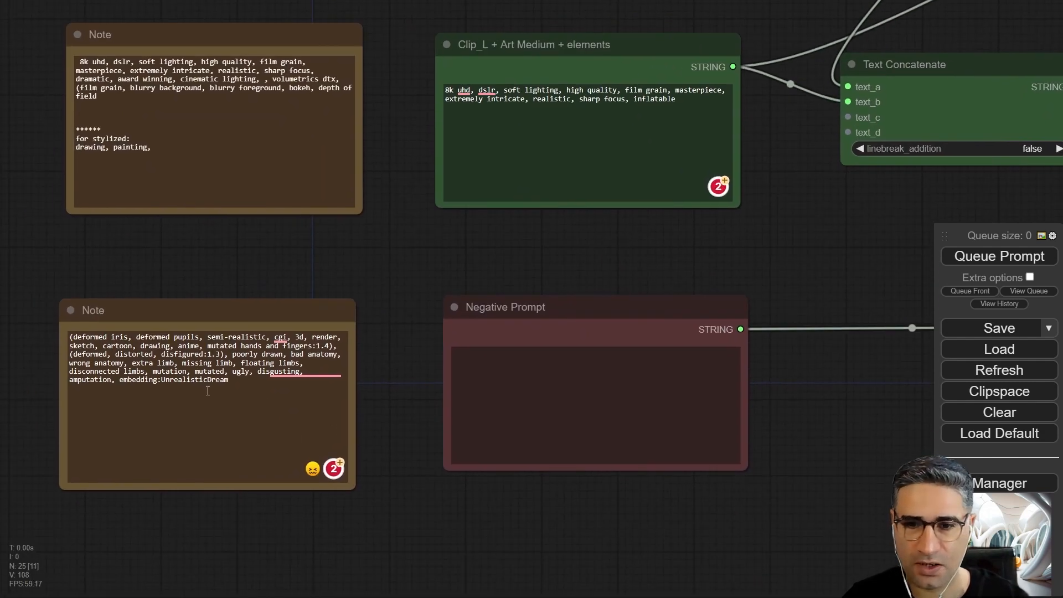
pyautogui.moveTo(238, 386); pyautogui.dragTo(121, 386)
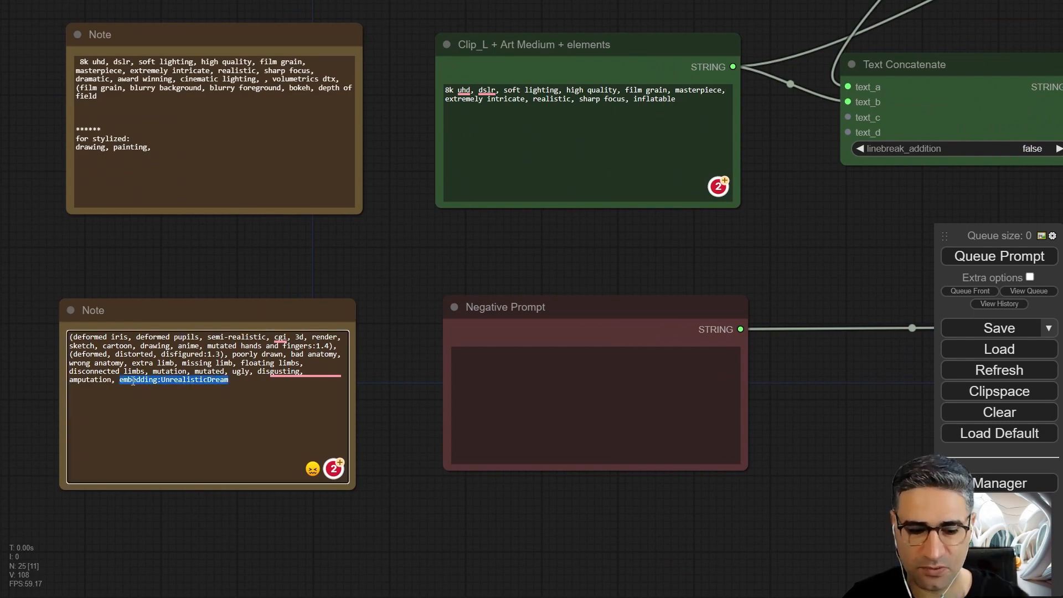
pyautogui.click(514, 347)
pyautogui.hotkey('ctrl', 'v')
pyautogui.scroll(5, 910, 471)
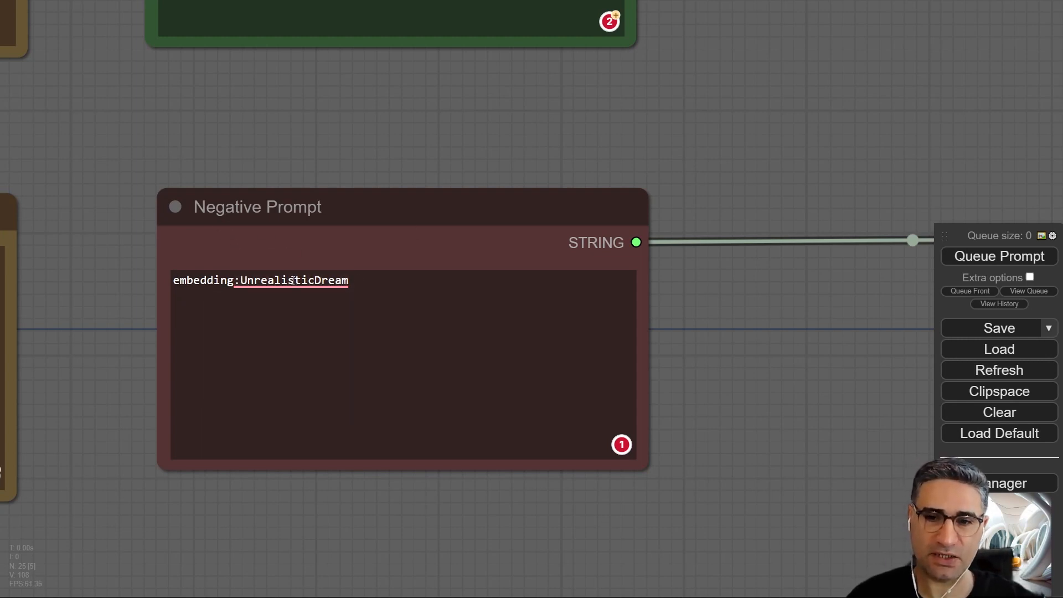
# Switch to the Civitai page for BadDream + UnrealisticDream and look over the negative embeddings' description.
pyautogui.moveTo(288, 287)
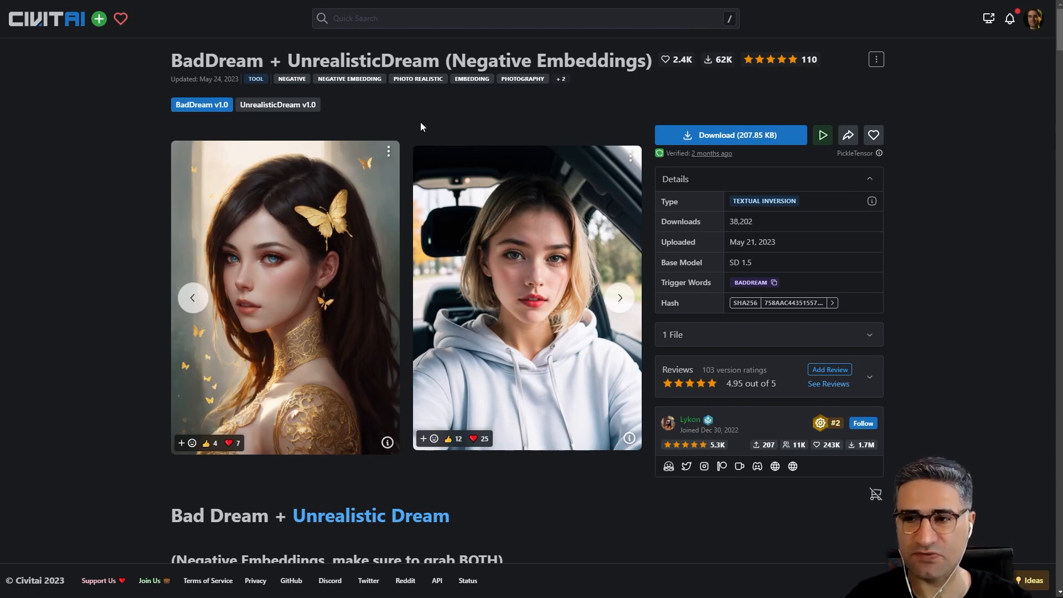
pyautogui.scroll(-5, 277, 114)
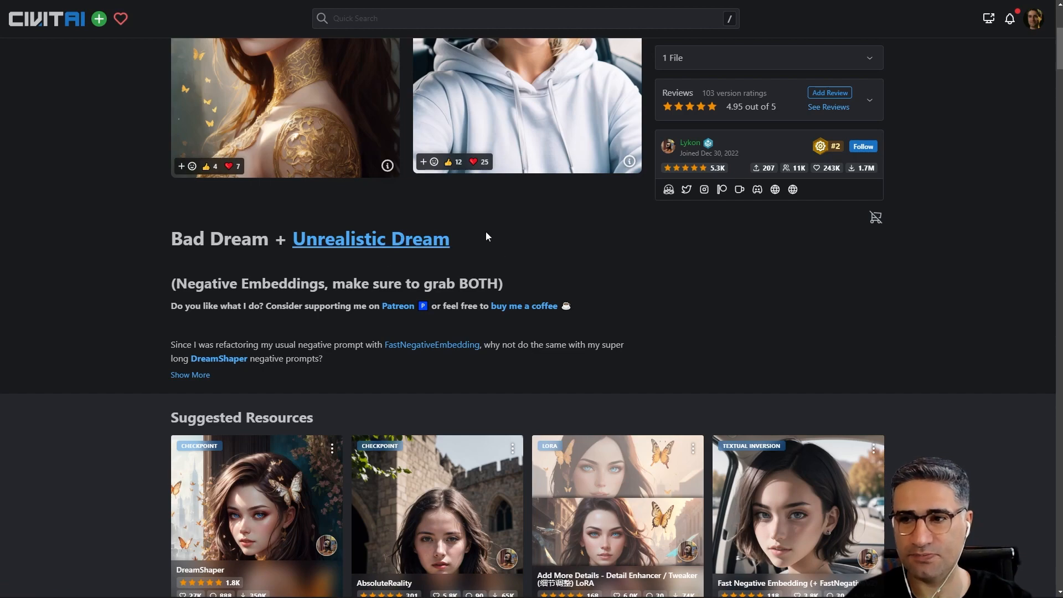
pyautogui.scroll(5, 486, 231)
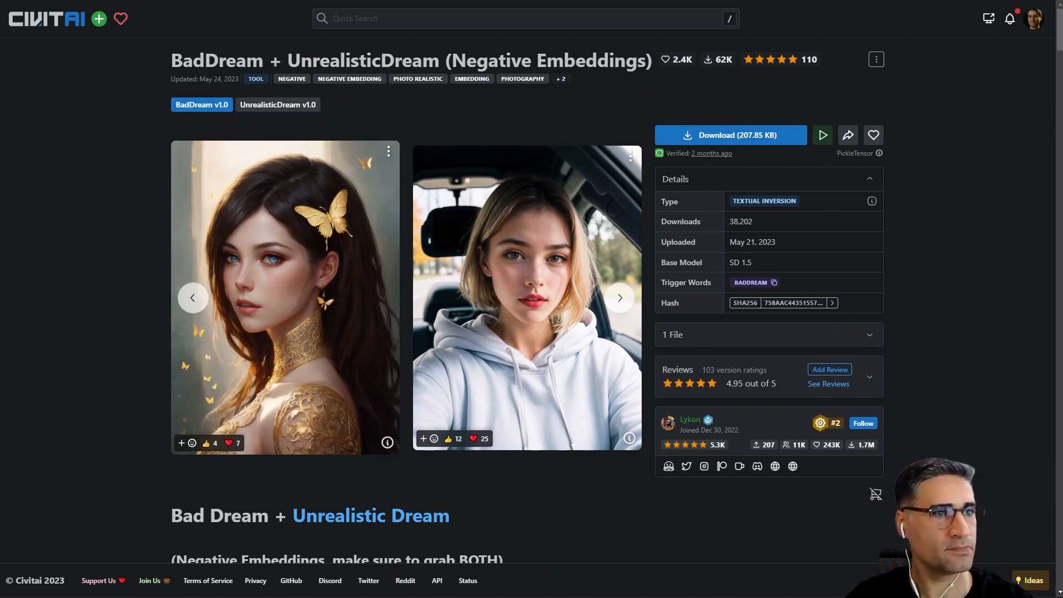
# Switch to File Explorer, open the embeddings folder in all-models and locate UnrealisticDream.pt.
pyautogui.hotkey('alt', 'Tab')
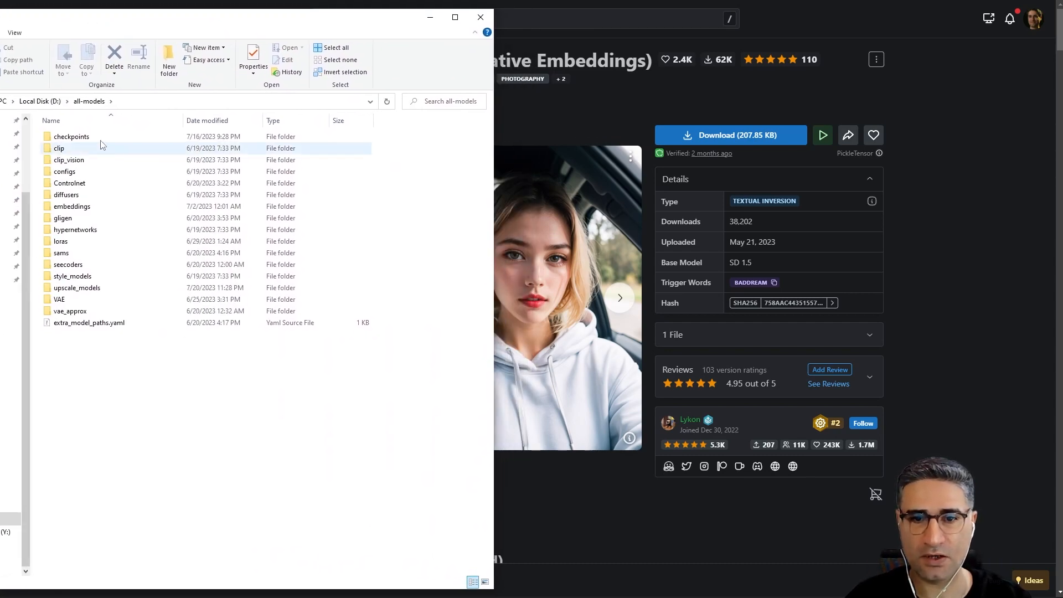
pyautogui.doubleClick(89, 211)
pyautogui.click(81, 267)
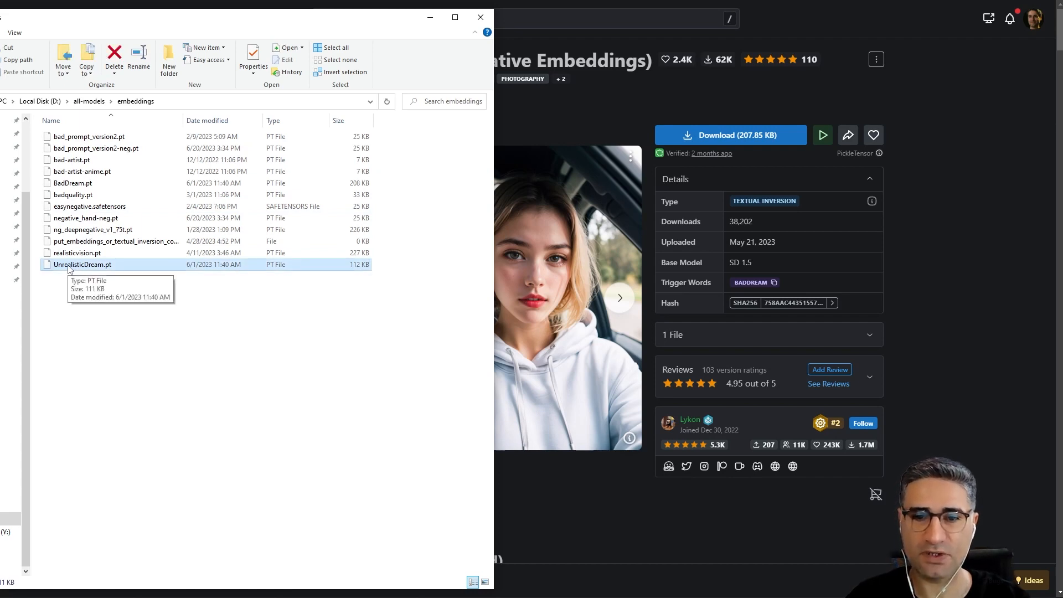
pyautogui.click(70, 266)
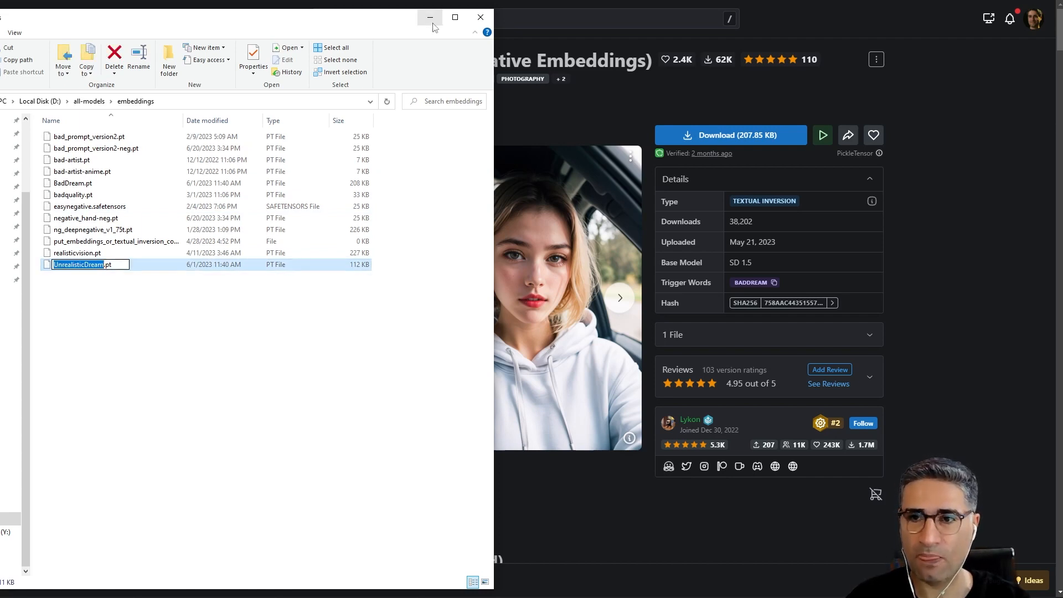
# Return to the ComfyUI workflow and highlight the "embedding" prefix in the Negative Prompt text.
pyautogui.click(430, 17)
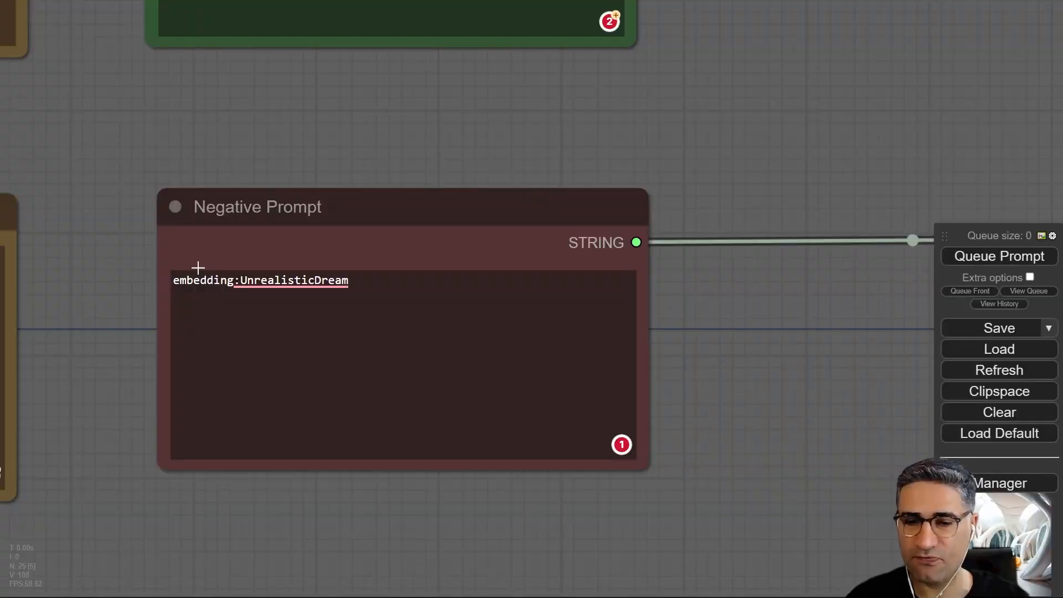
pyautogui.moveTo(173, 280); pyautogui.dragTo(234, 277)
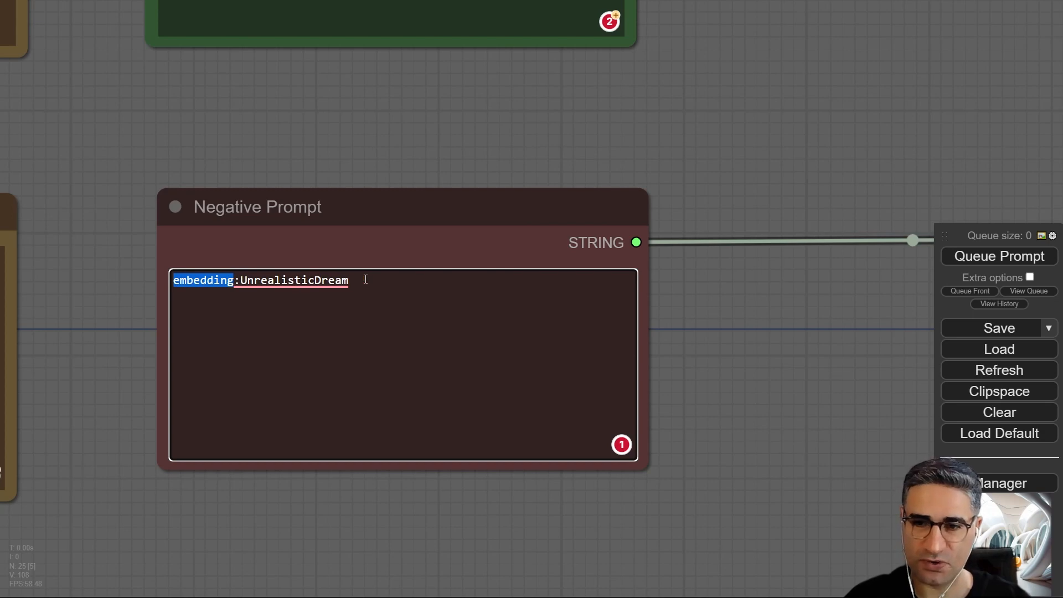
pyautogui.click(236, 219)
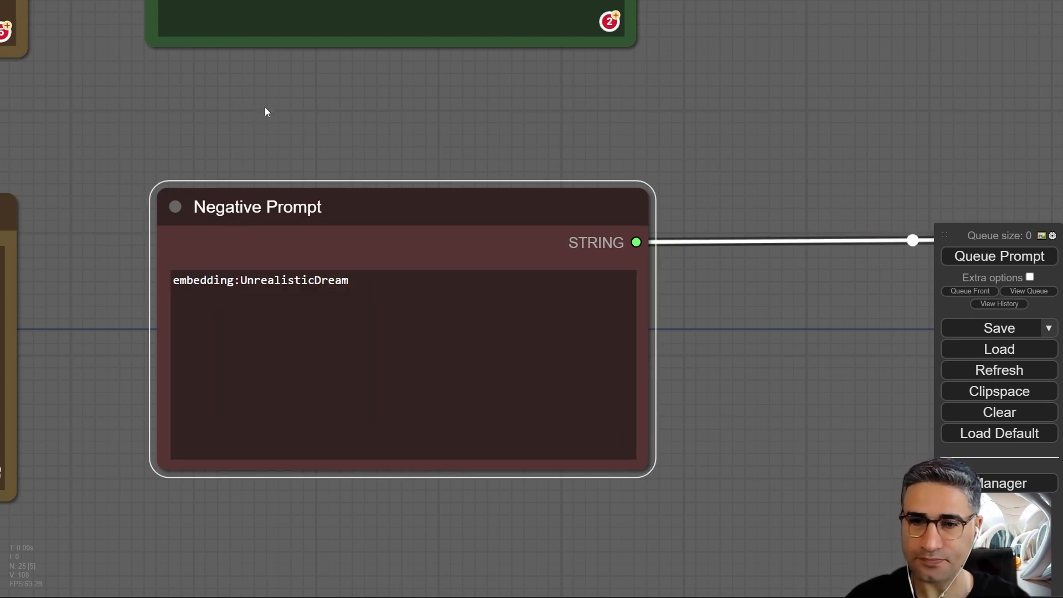
# Queue the completed SDXL base and refiner workflow for generation.
pyautogui.click(266, 110)
pyautogui.scroll(-5, 266, 111)
pyautogui.moveTo(287, 102); pyautogui.dragTo(83, 439)
pyautogui.scroll(-6, 218, 224)
pyautogui.scroll(2, 217, 237)
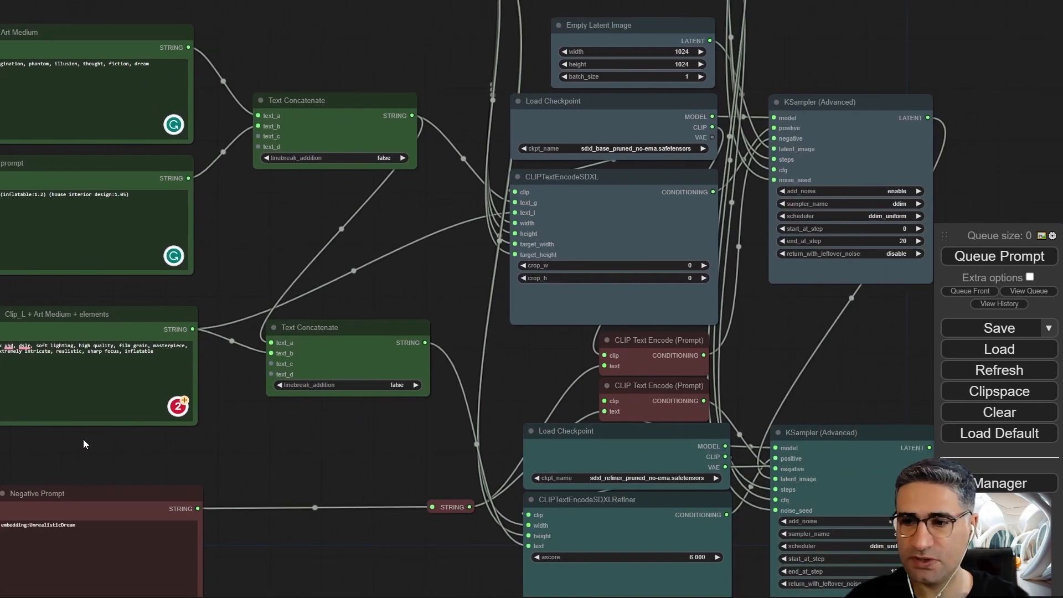
pyautogui.moveTo(356, 438); pyautogui.dragTo(127, 382)
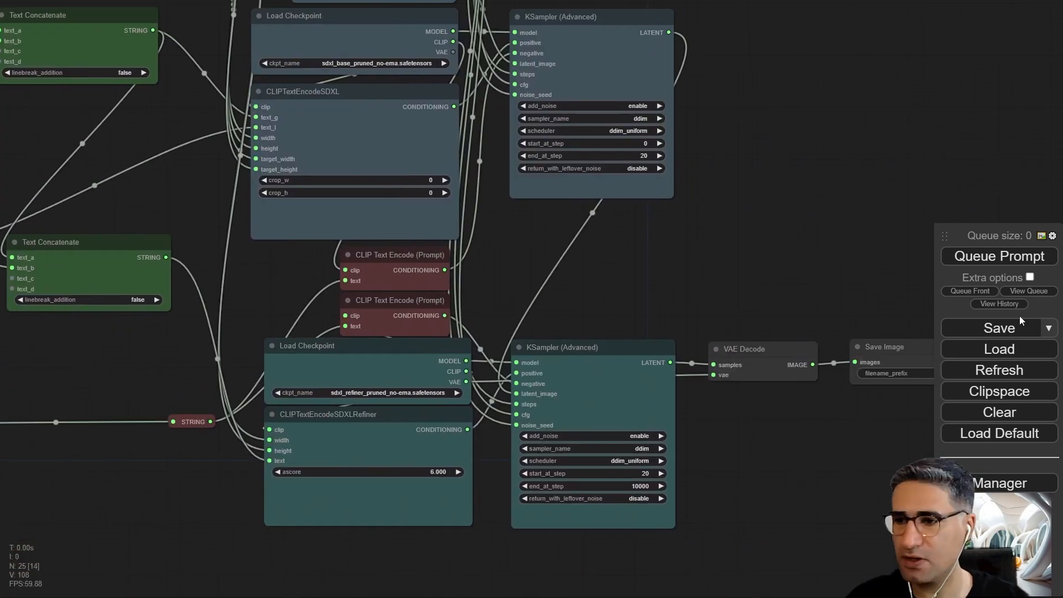
pyautogui.click(970, 261)
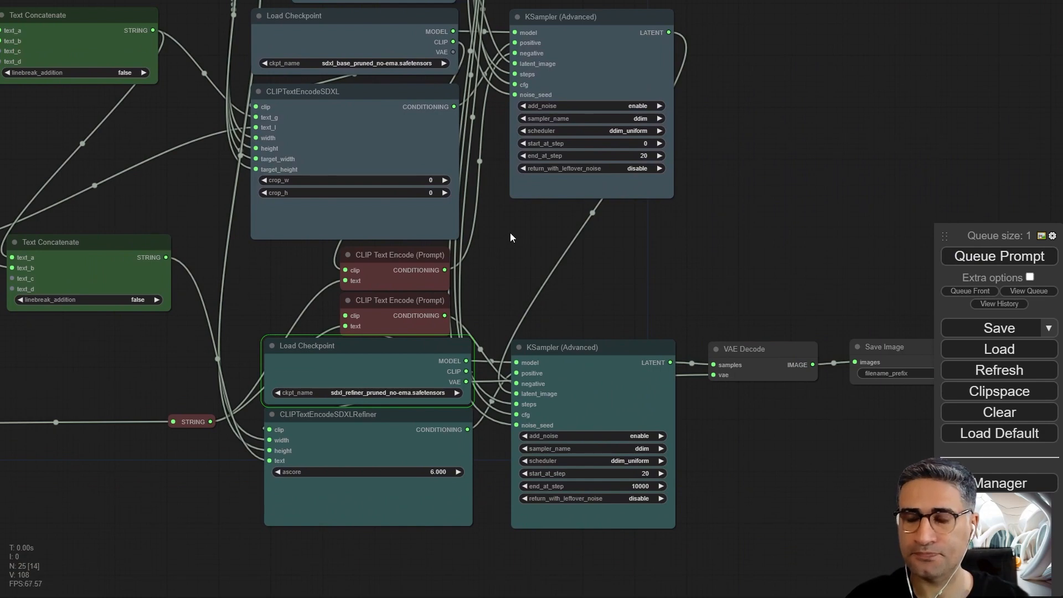
# Follow the running workflow through its nodes and examine the base KSampler's image preview.
pyautogui.moveTo(510, 237); pyautogui.dragTo(463, 463)
pyautogui.scroll(-3, 489, 374)
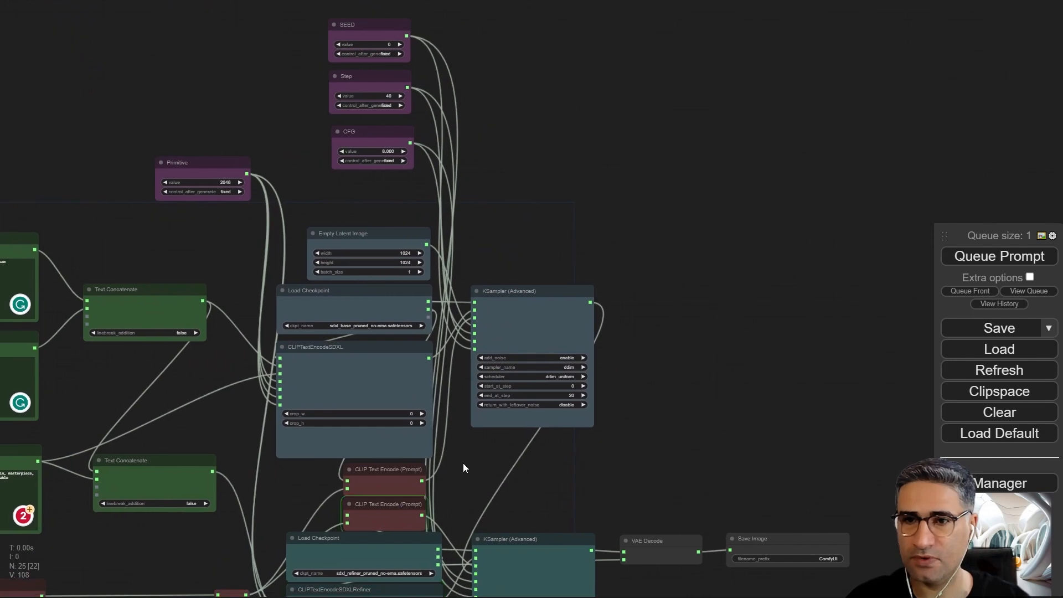
pyautogui.moveTo(449, 424); pyautogui.dragTo(456, 288)
pyautogui.scroll(5, 368, 182)
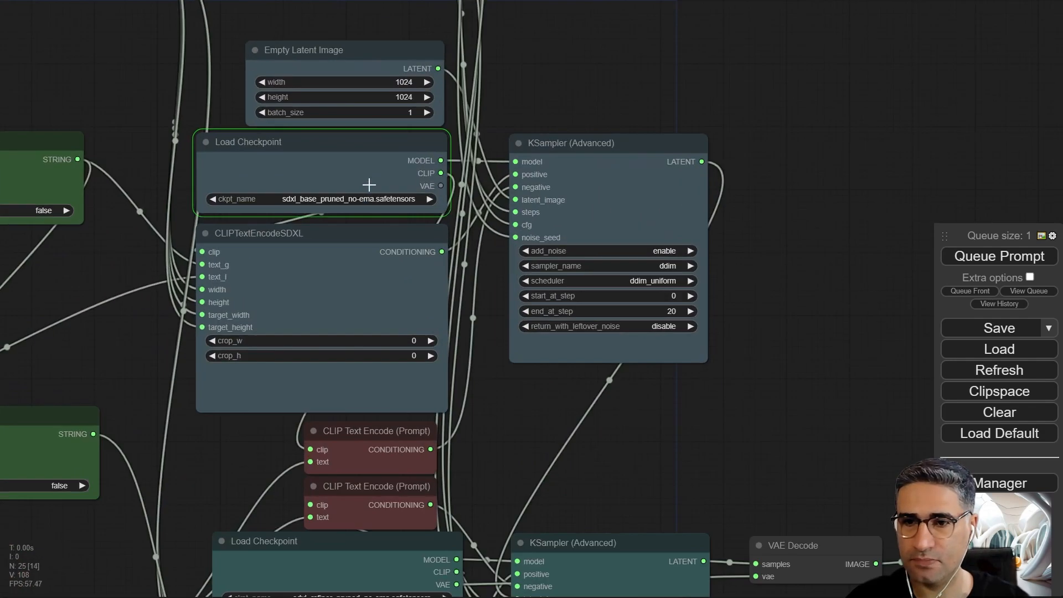
pyautogui.scroll(-3, 288, 243)
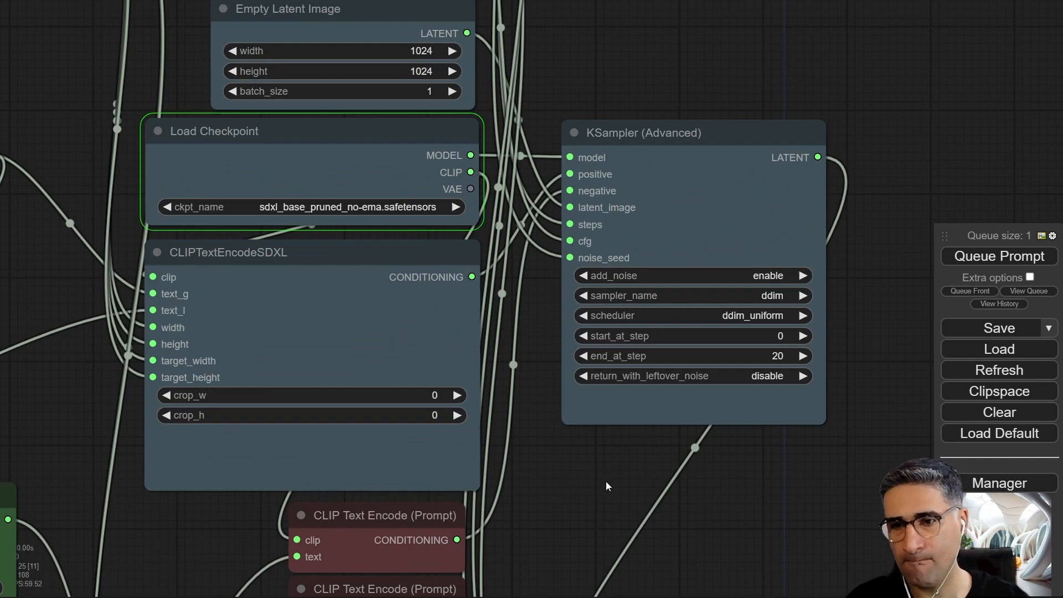
pyautogui.moveTo(540, 541); pyautogui.dragTo(591, 359)
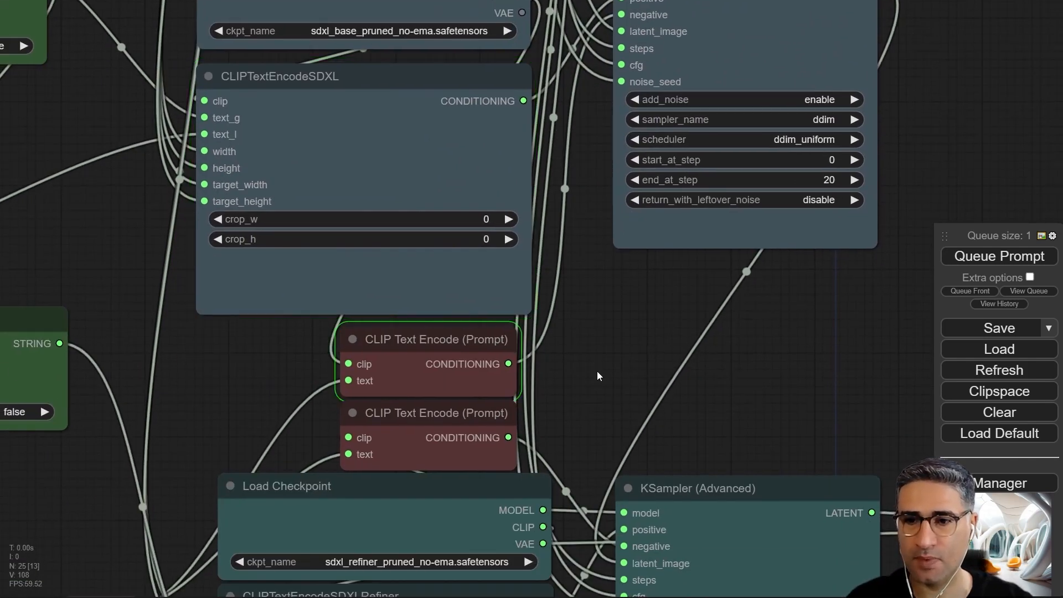
pyautogui.moveTo(591, 406); pyautogui.dragTo(340, 363)
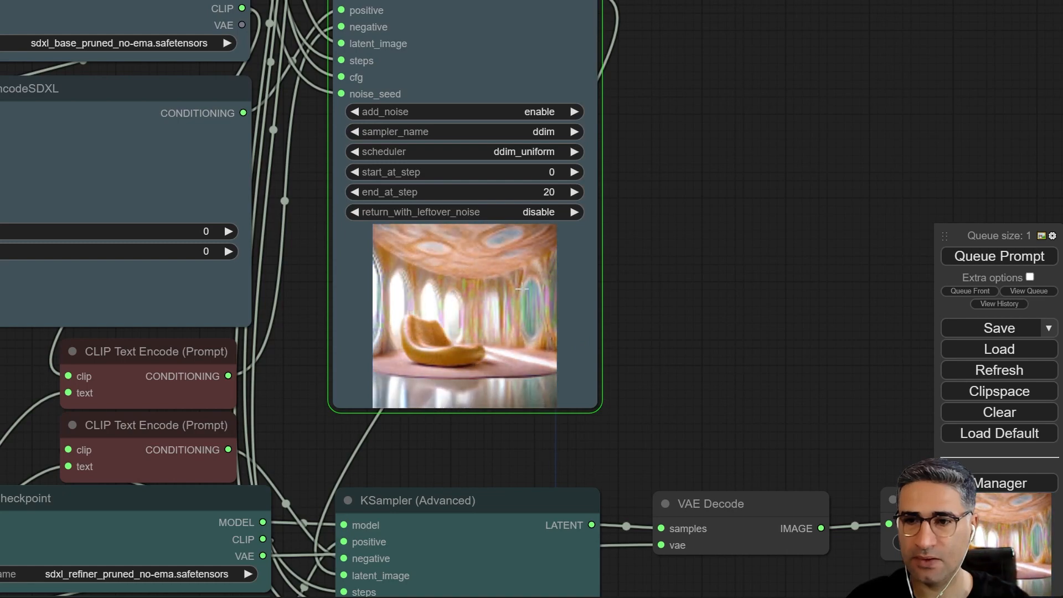
pyautogui.scroll(3, 485, 320)
pyautogui.scroll(-2, 484, 320)
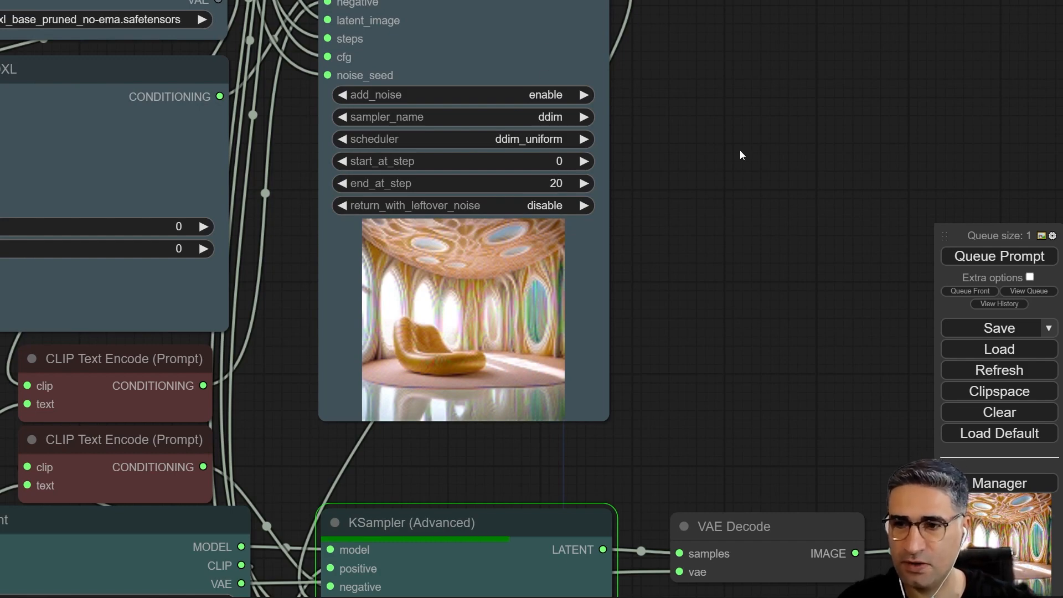
# Examine the refiner KSampler's preview and inspect the generated picture in the Save Image node up close.
pyautogui.moveTo(739, 344); pyautogui.dragTo(701, 159)
pyautogui.moveTo(594, 576); pyautogui.dragTo(593, 327)
pyautogui.moveTo(637, 391); pyautogui.dragTo(568, 390)
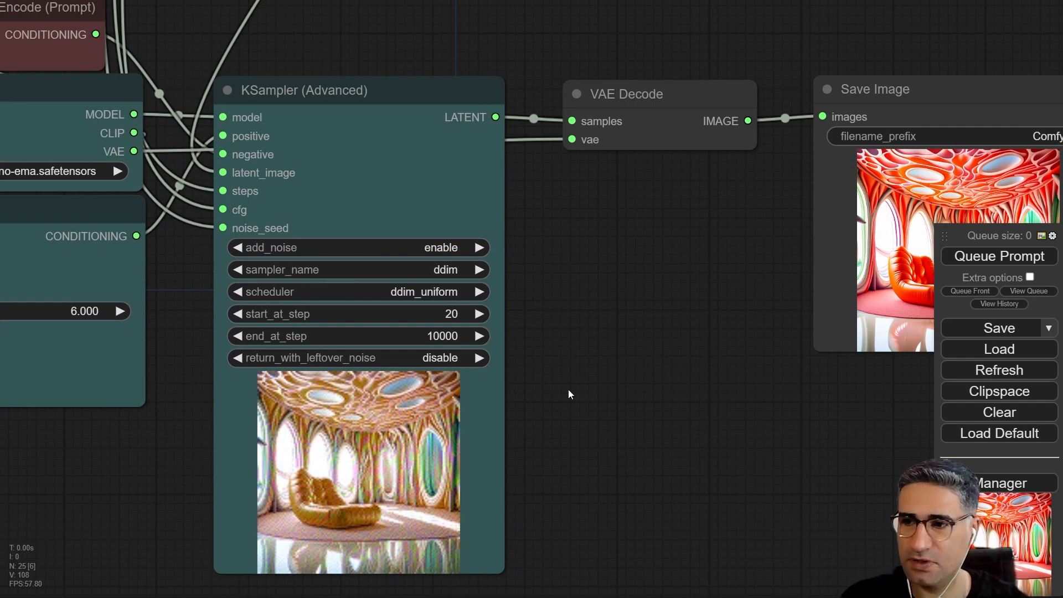
pyautogui.moveTo(916, 374); pyautogui.dragTo(332, 410)
pyautogui.scroll(6, 437, 263)
pyautogui.scroll(3, 437, 263)
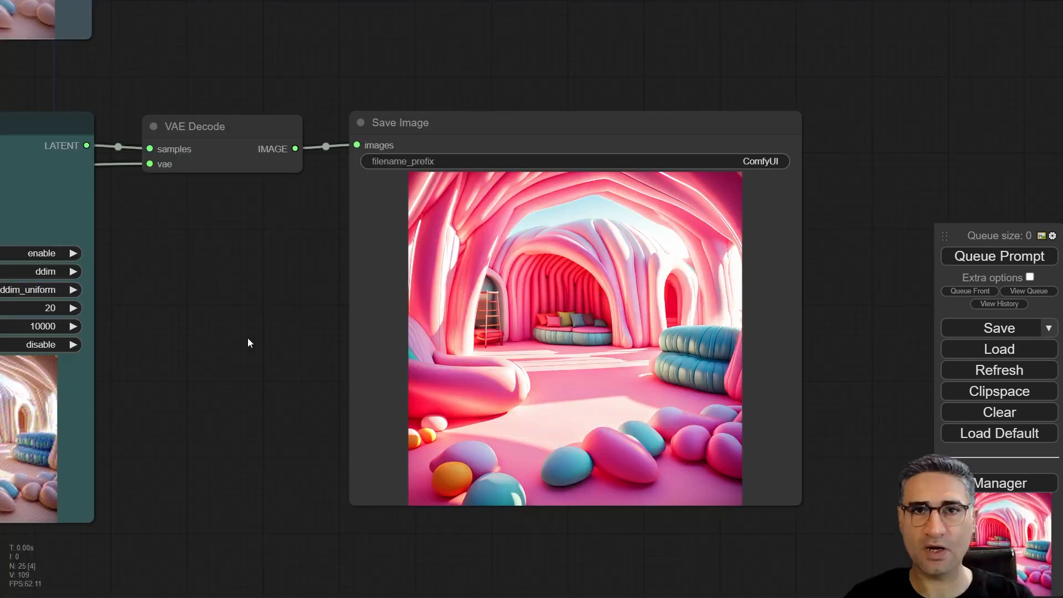
pyautogui.moveTo(247, 337); pyautogui.dragTo(104, 337)
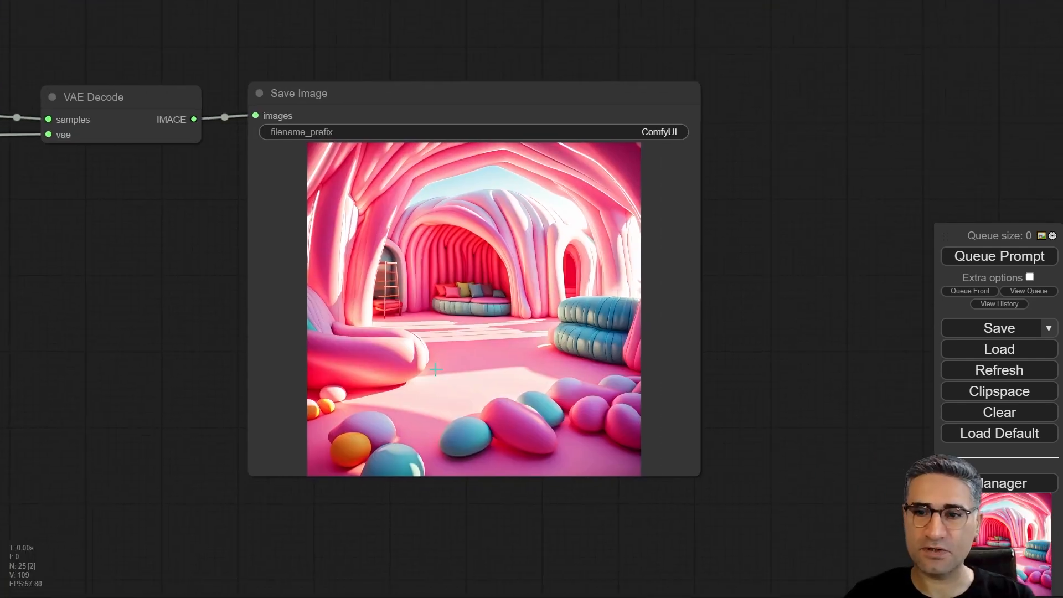
pyautogui.scroll(4, 478, 380)
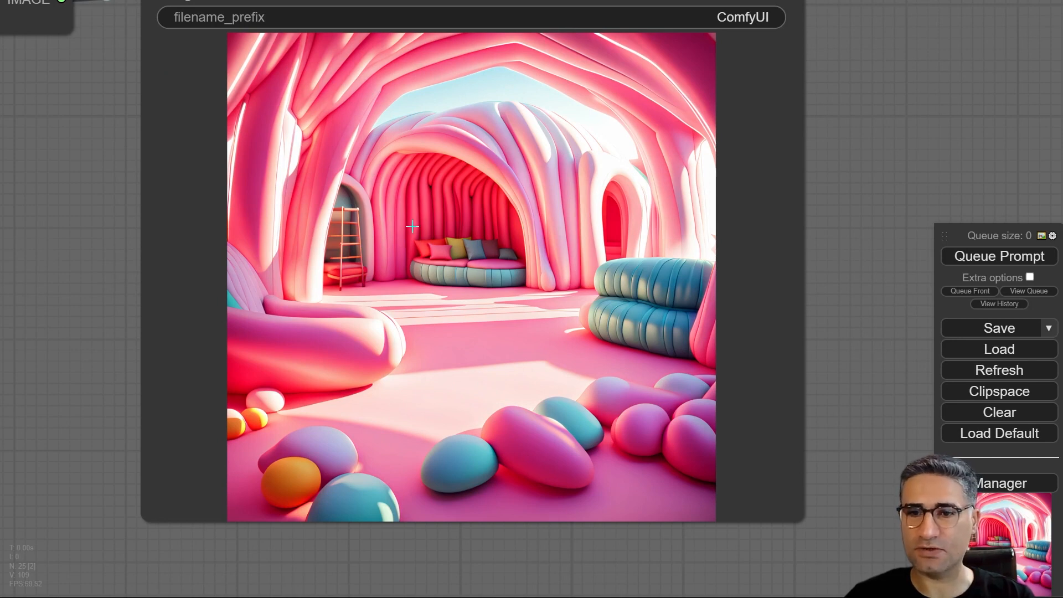
pyautogui.scroll(-5, 410, 231)
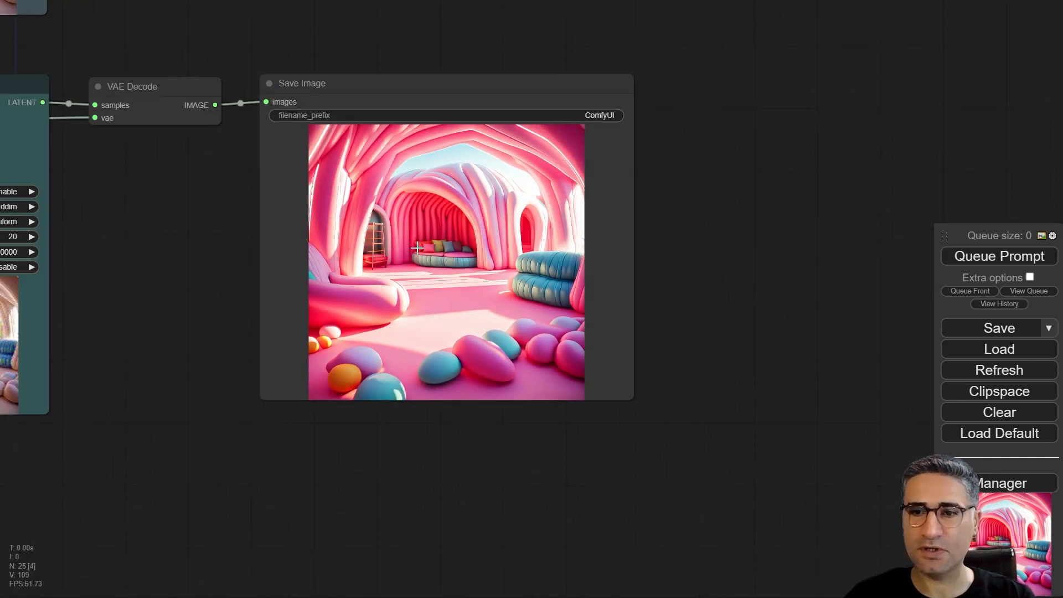
# Compare the sampler previews with the saved image and check the Step and CFG node values.
pyautogui.moveTo(225, 248); pyautogui.dragTo(357, 410)
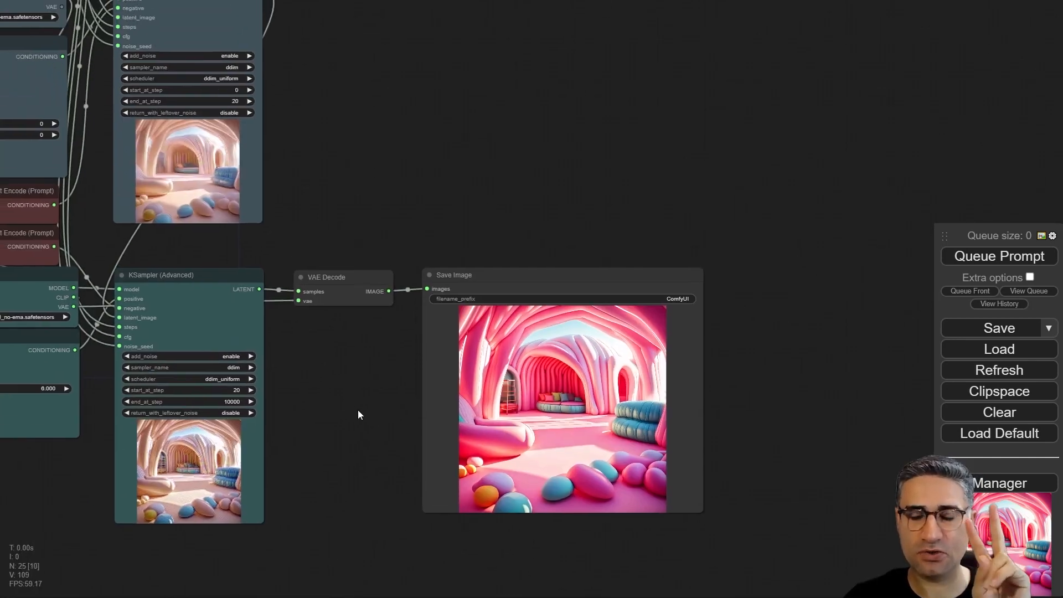
pyautogui.moveTo(323, 175); pyautogui.dragTo(510, 389)
pyautogui.moveTo(427, 101); pyautogui.dragTo(500, 261)
pyautogui.scroll(9, 500, 265)
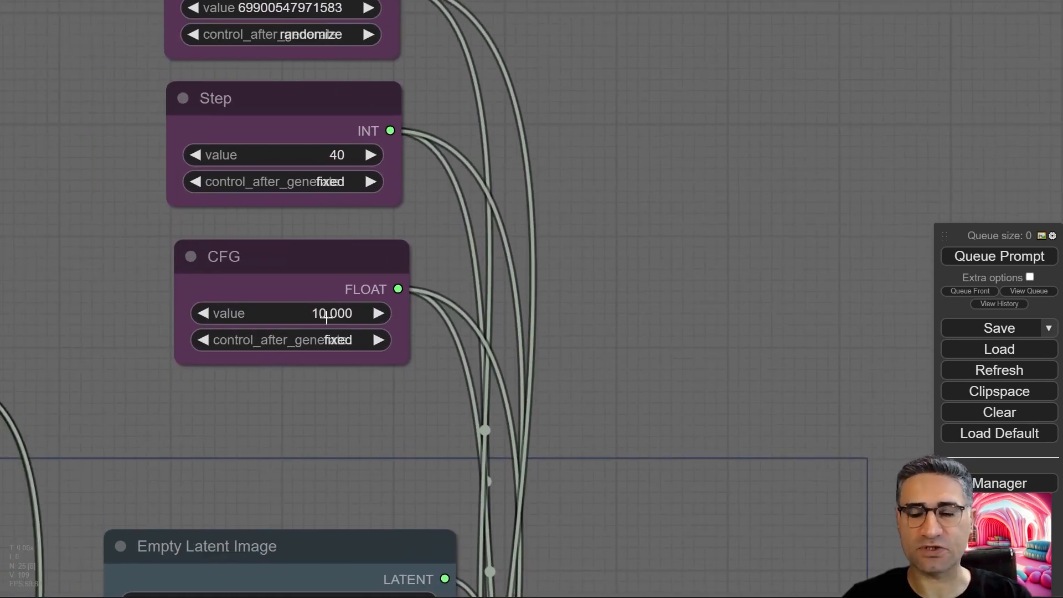
# Set the CFG node's value to 6.
pyautogui.click(313, 318)
pyautogui.hotkey('ctrl', 'a')
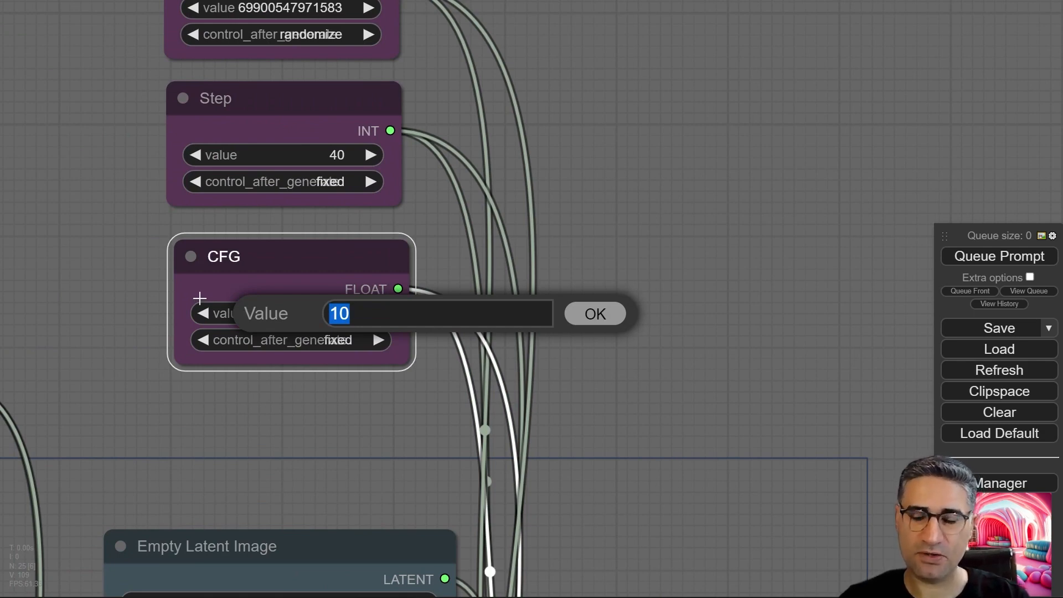
pyautogui.write('6')
pyautogui.press('Return')
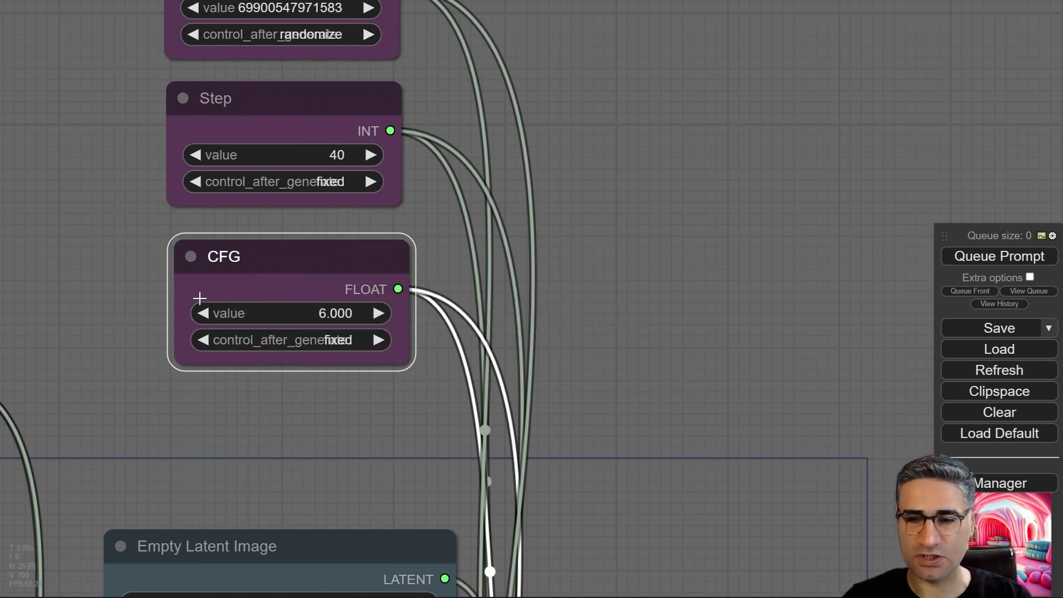
# Review the texts in the Art Medium, prompt and Clip_L nodes, checking where "inflatable" is used and weighted.
pyautogui.moveTo(285, 429); pyautogui.dragTo(748, 238)
pyautogui.scroll(-3, 496, 332)
pyautogui.moveTo(307, 404); pyautogui.dragTo(432, 60)
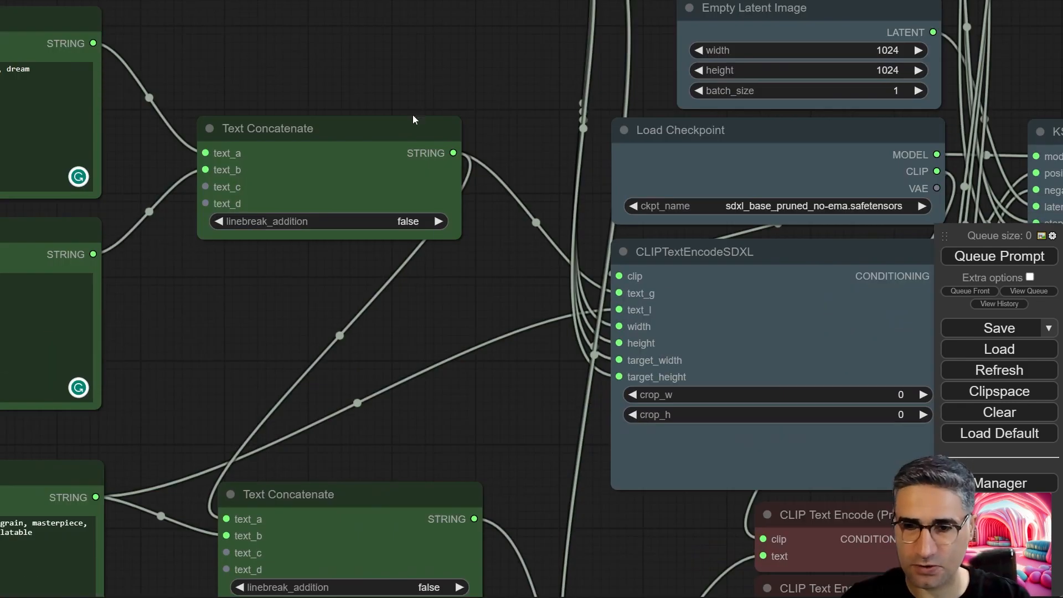
pyautogui.moveTo(396, 357); pyautogui.dragTo(889, 317)
pyautogui.moveTo(193, 270); pyautogui.dragTo(166, 276)
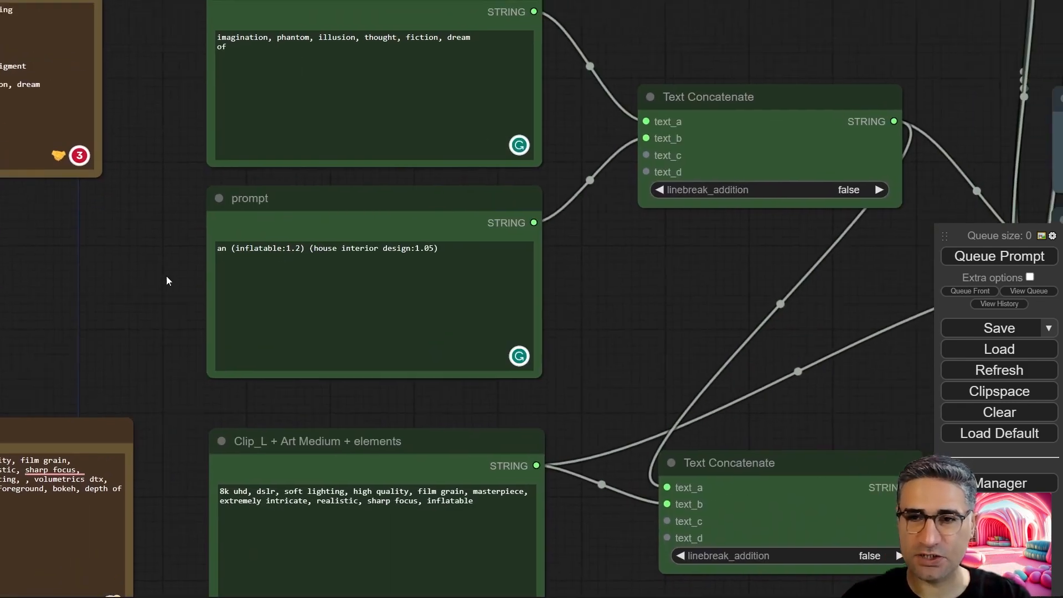
pyautogui.scroll(6, 166, 276)
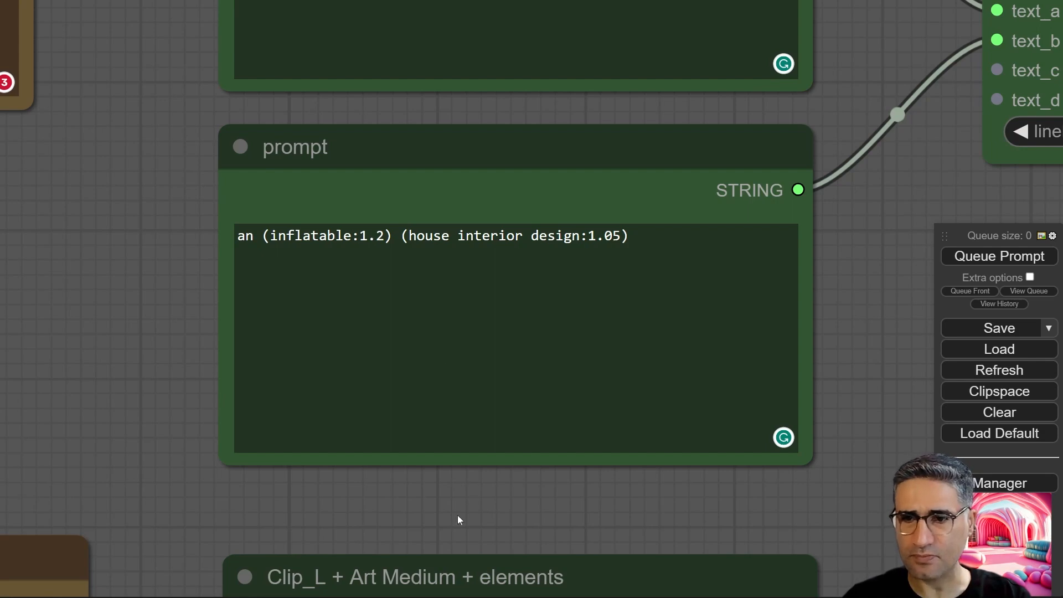
pyautogui.moveTo(459, 518); pyautogui.dragTo(350, 146)
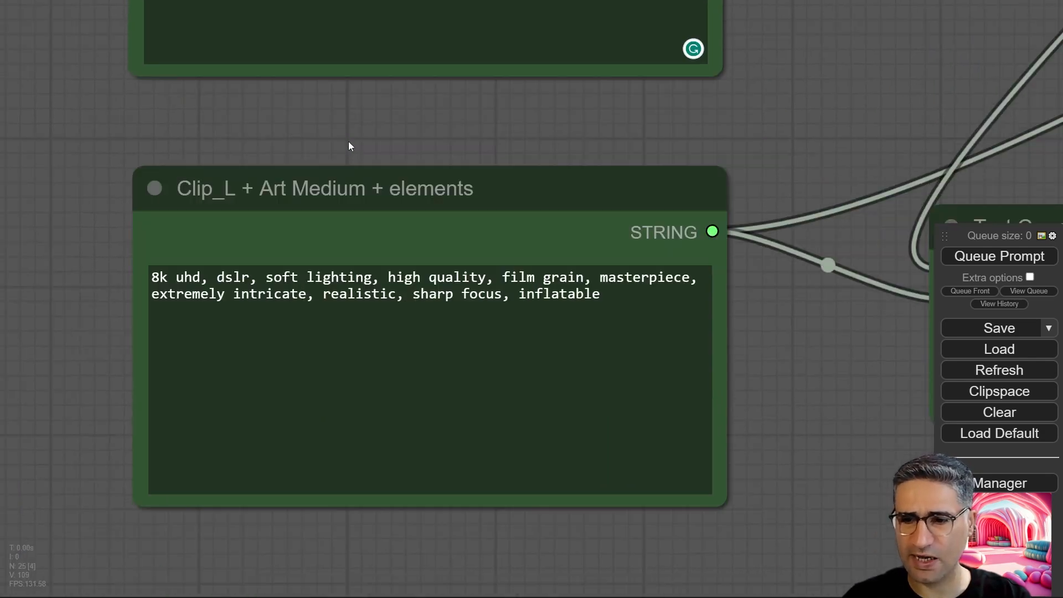
pyautogui.doubleClick(520, 294)
pyautogui.scroll(6, 340, 244)
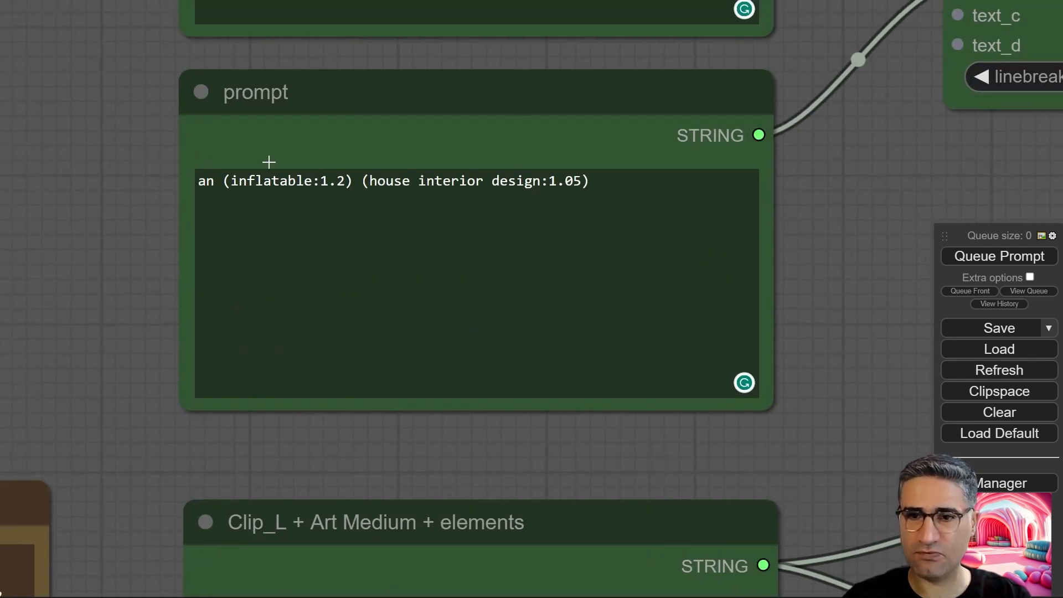
pyautogui.scroll(-3, 479, 451)
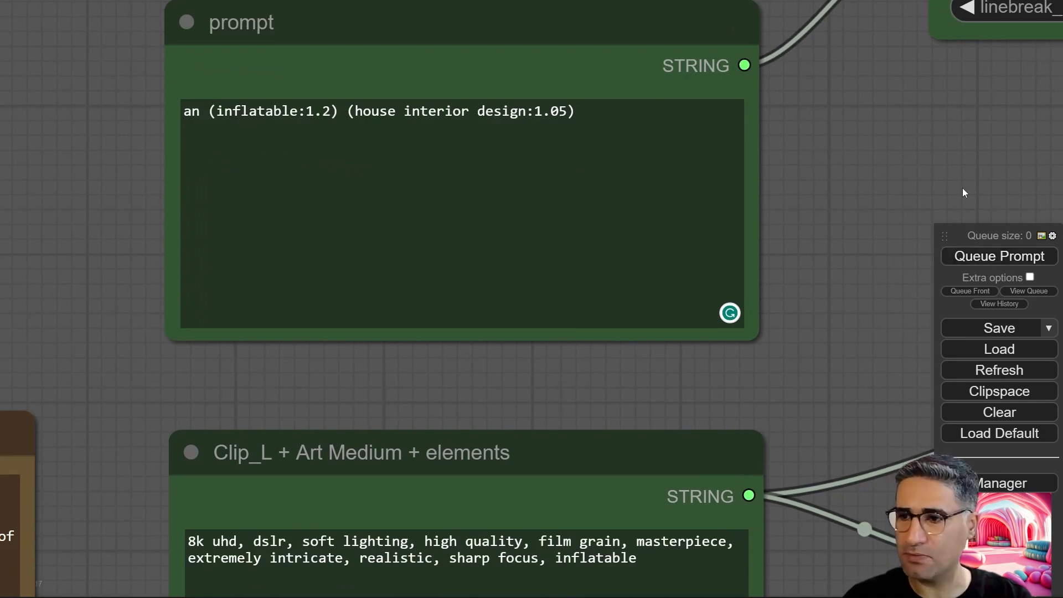
pyautogui.scroll(-7, 451, 249)
pyautogui.hscroll(-5, 341, 438)
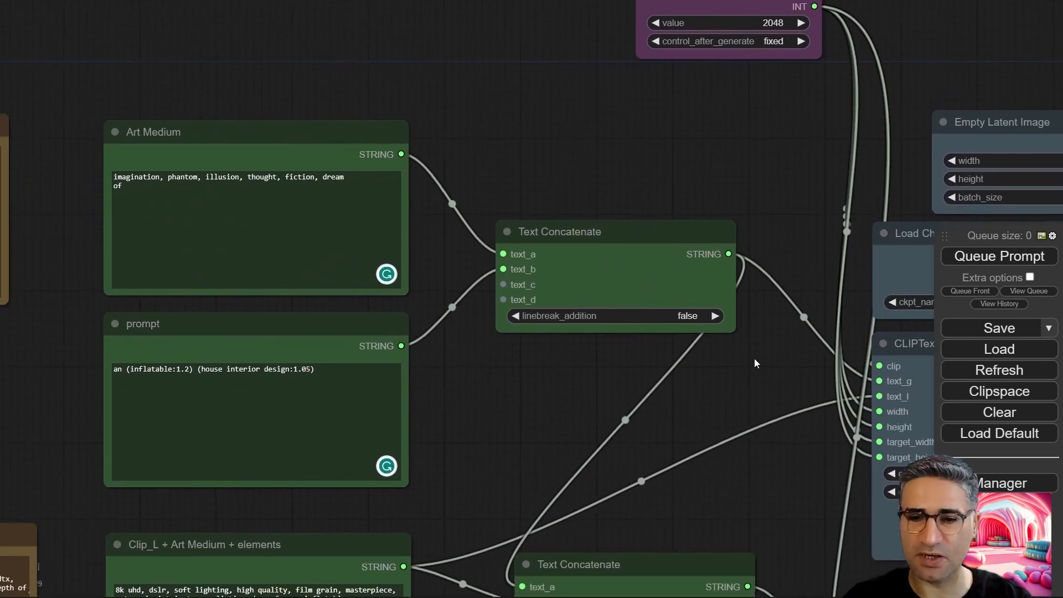
pyautogui.moveTo(758, 352); pyautogui.dragTo(768, 237)
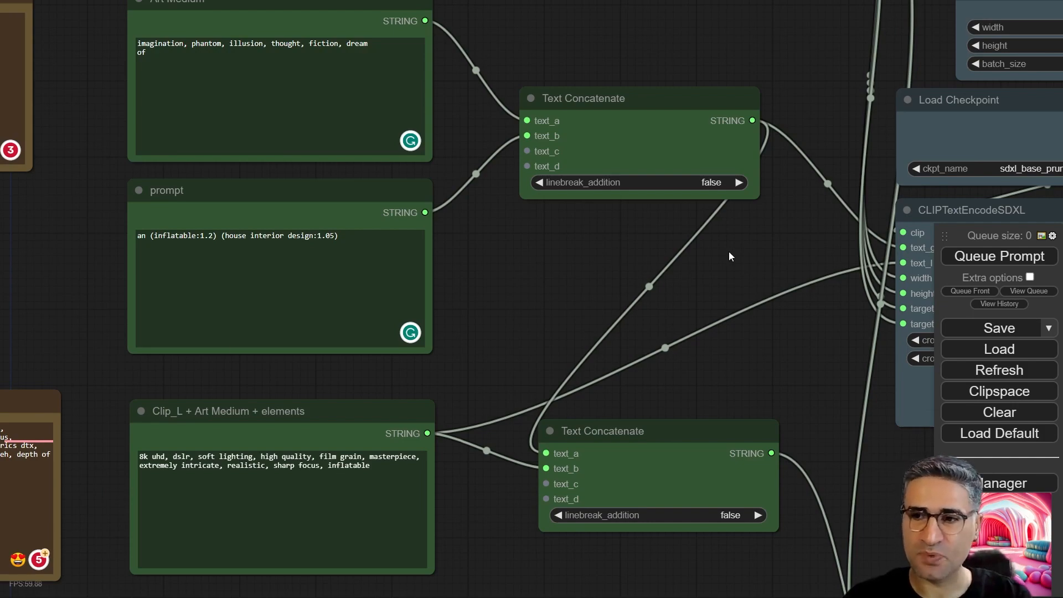
# Inspect the existing picture in the Save Image node and queue the workflow again with the lower CFG.
pyautogui.moveTo(729, 252); pyautogui.dragTo(441, 327)
pyautogui.scroll(-5, 440, 327)
pyautogui.moveTo(477, 387); pyautogui.dragTo(34, 65)
pyautogui.moveTo(550, 410); pyautogui.dragTo(210, 324)
pyautogui.scroll(8, 520, 324)
pyautogui.scroll(2, 519, 324)
pyautogui.moveTo(86, 311); pyautogui.dragTo(0, 309)
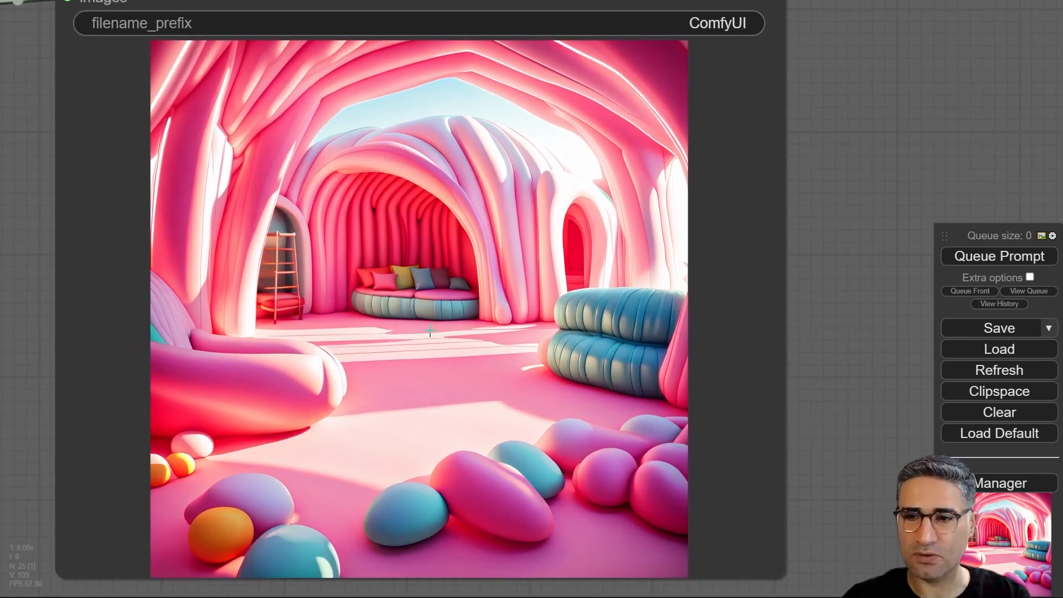
pyautogui.click(976, 258)
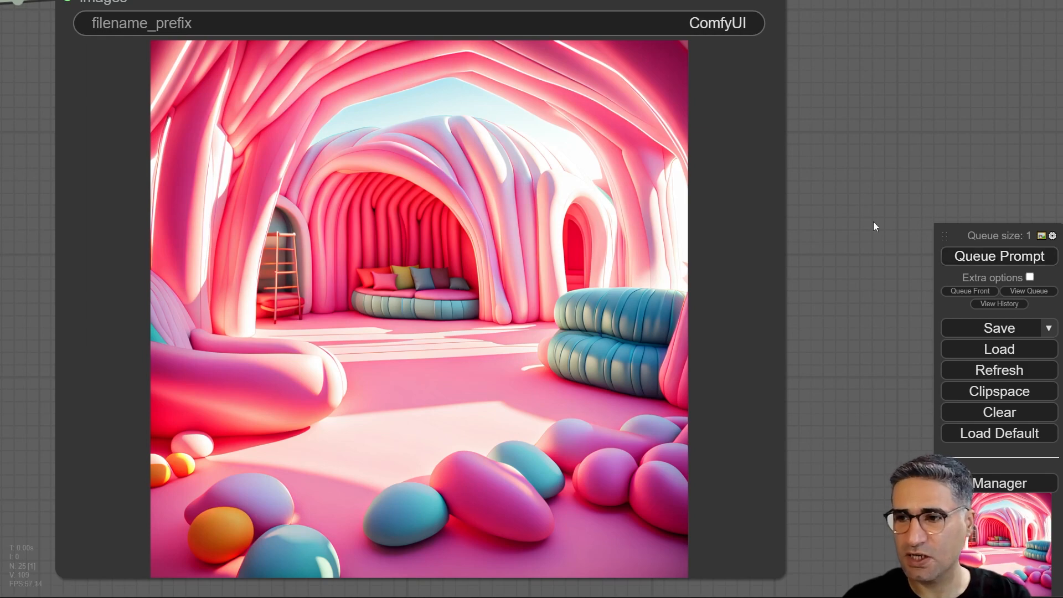
# Follow the running generation through the base KSampler and look over the prompt nodes feeding it.
pyautogui.moveTo(823, 139); pyautogui.dragTo(823, 284)
pyautogui.scroll(-7, 824, 283)
pyautogui.moveTo(422, 23); pyautogui.dragTo(536, 305)
pyautogui.scroll(-5, 488, 238)
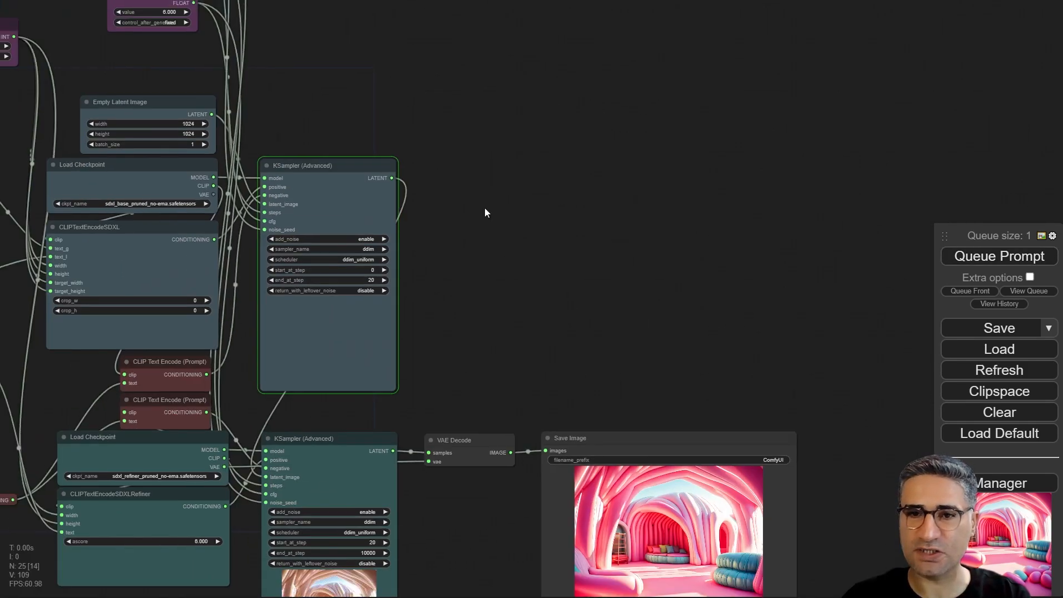
pyautogui.moveTo(484, 214); pyautogui.dragTo(674, 410)
pyautogui.moveTo(147, 533); pyautogui.dragTo(319, 201)
pyautogui.scroll(5, 225, 275)
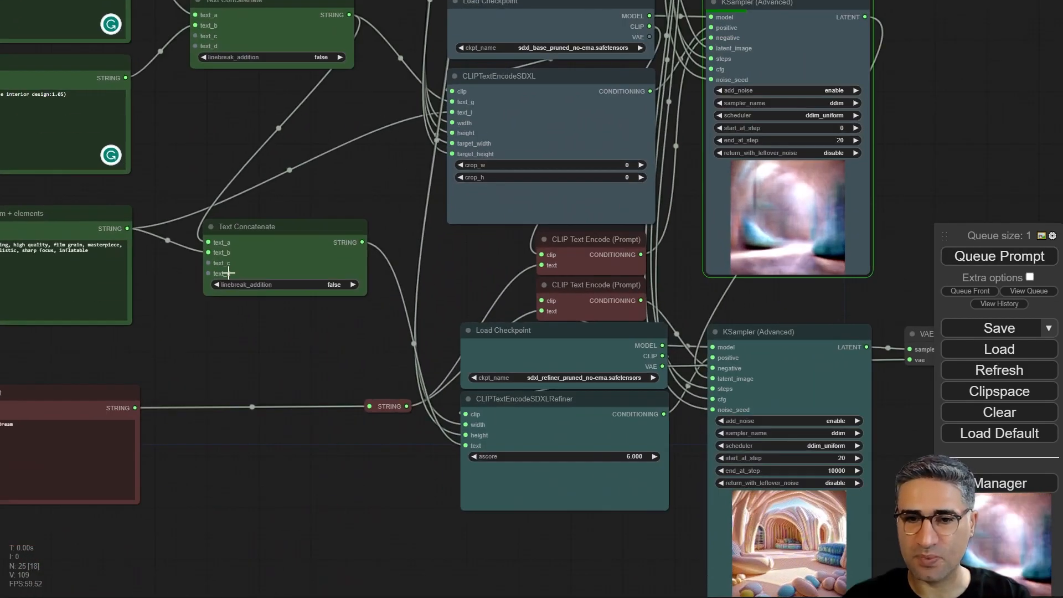
pyautogui.moveTo(152, 366); pyautogui.dragTo(717, 550)
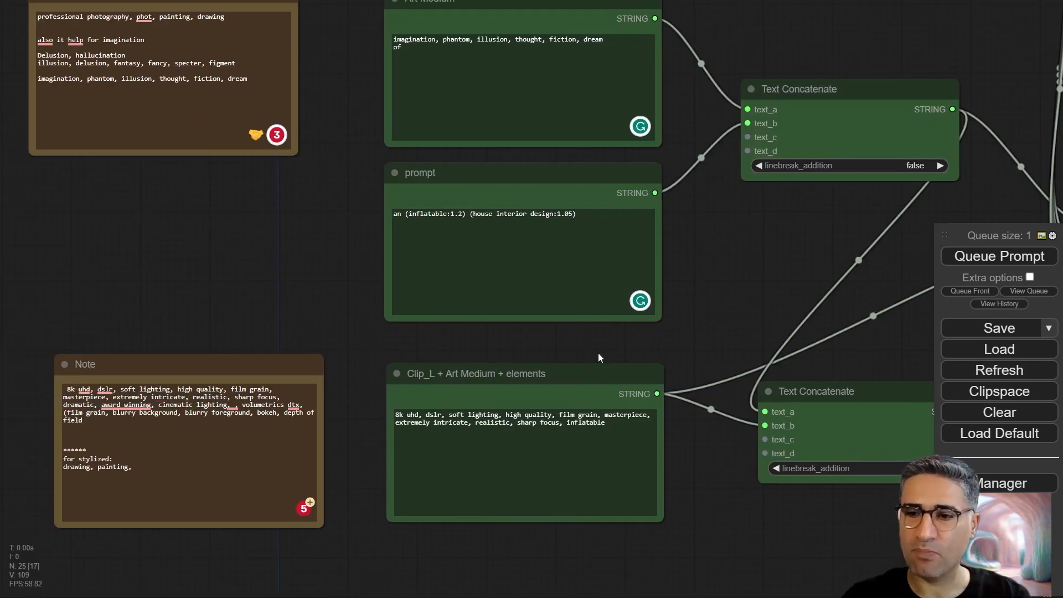
# Examine the refiner KSampler's preview and inspect the newly saved picture up close.
pyautogui.moveTo(598, 353); pyautogui.dragTo(143, 302)
pyautogui.scroll(-2, 337, 387)
pyautogui.moveTo(480, 473); pyautogui.dragTo(9, 376)
pyautogui.moveTo(740, 288); pyautogui.dragTo(463, 78)
pyautogui.moveTo(446, 301); pyautogui.dragTo(389, 306)
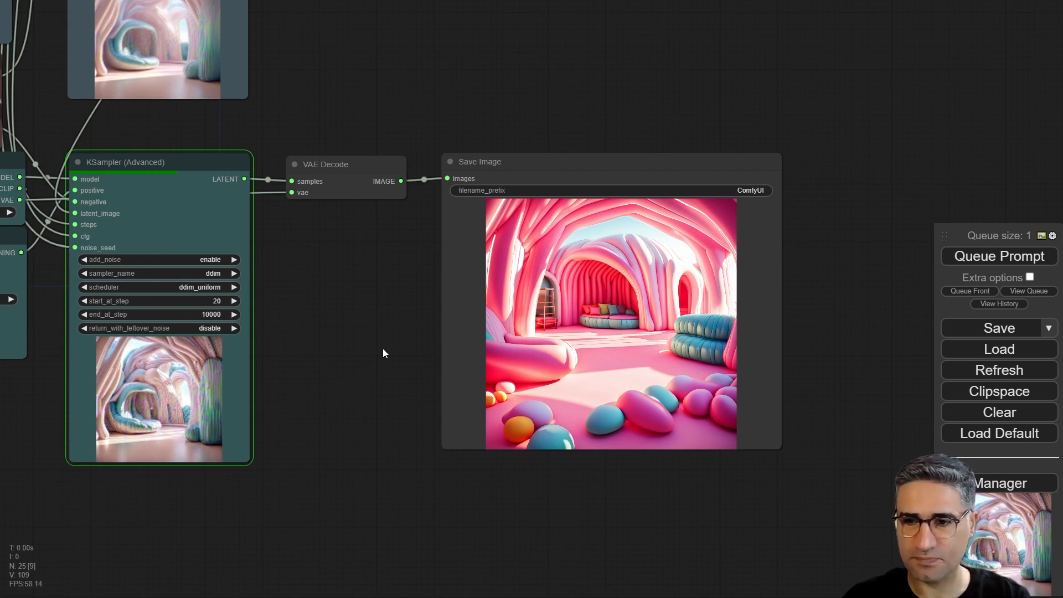
pyautogui.moveTo(386, 345); pyautogui.dragTo(250, 308)
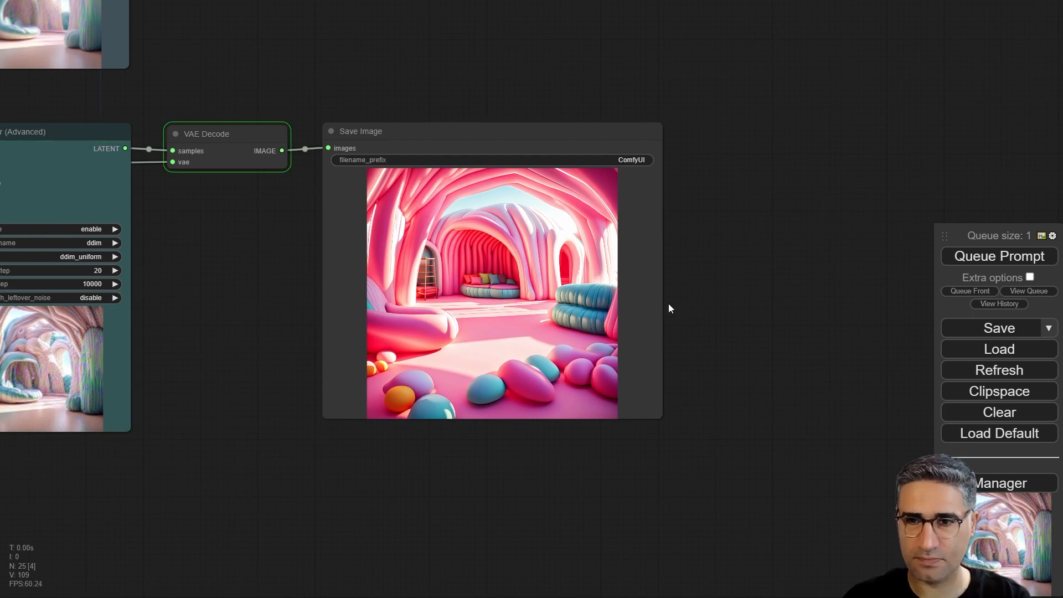
pyautogui.scroll(5, 579, 348)
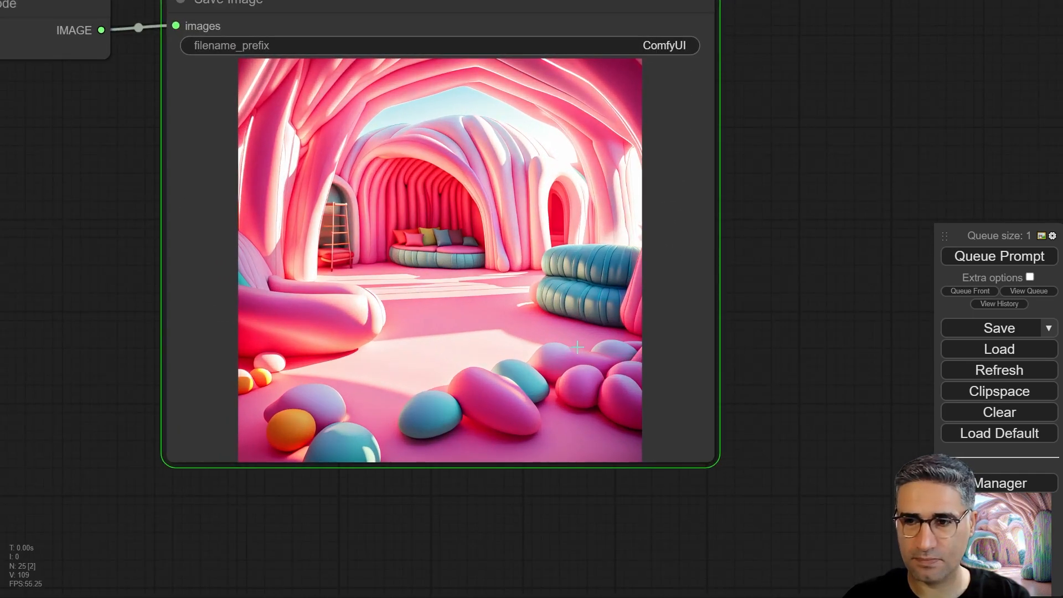
pyautogui.moveTo(479, 190); pyautogui.dragTo(492, 236)
pyautogui.scroll(6, 465, 233)
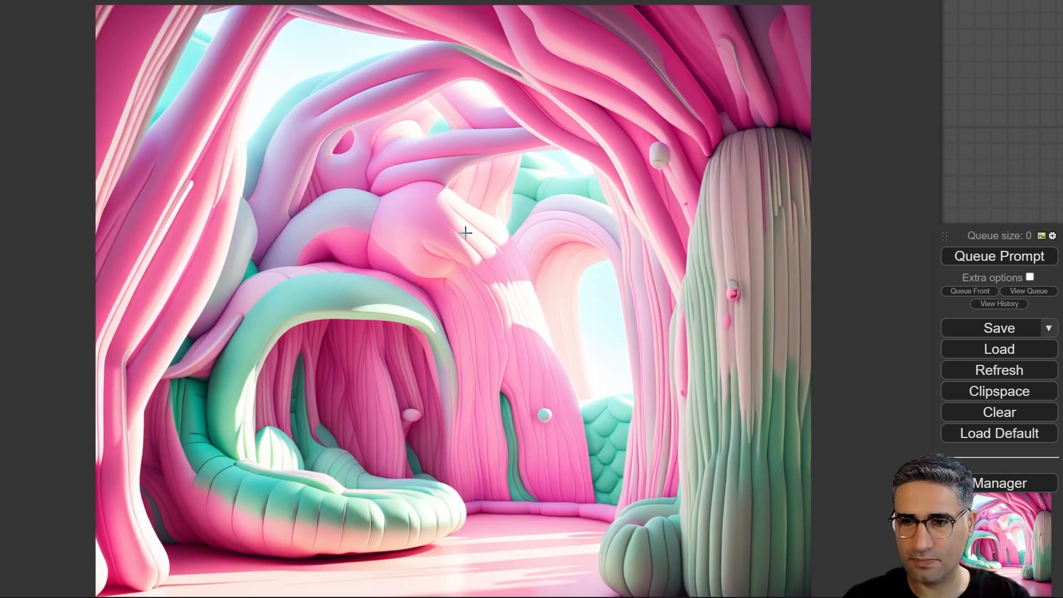
# Remove the weighting from "inflatable" in the prompt node, leaving "an inflatable (house interior design:1.05)", and queue the workflow.
pyautogui.scroll(-10, 469, 232)
pyautogui.scroll(2, 207, 256)
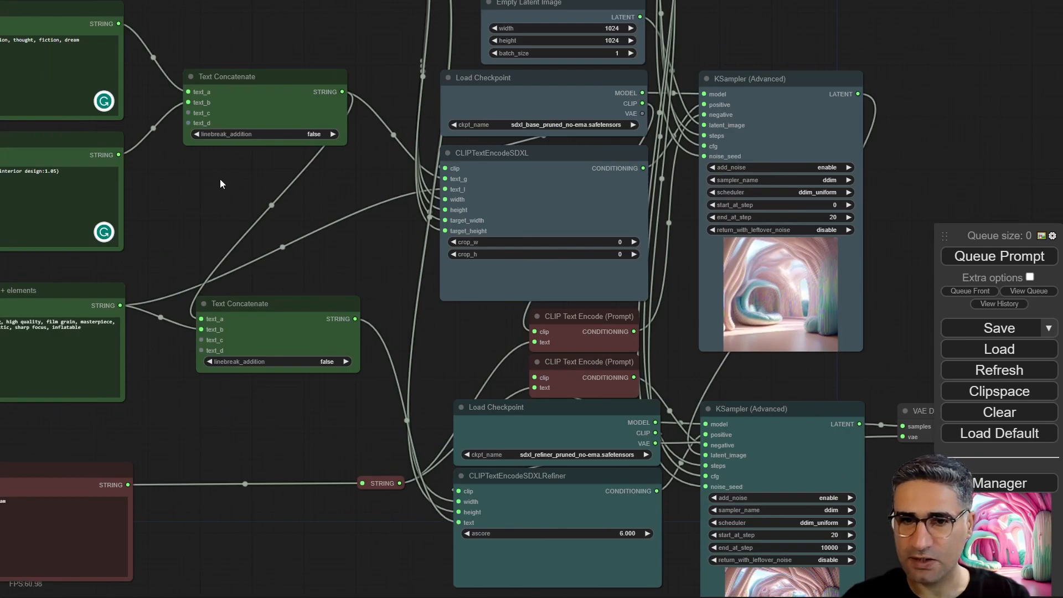
pyautogui.moveTo(221, 179); pyautogui.dragTo(773, 298)
pyautogui.scroll(10, 443, 288)
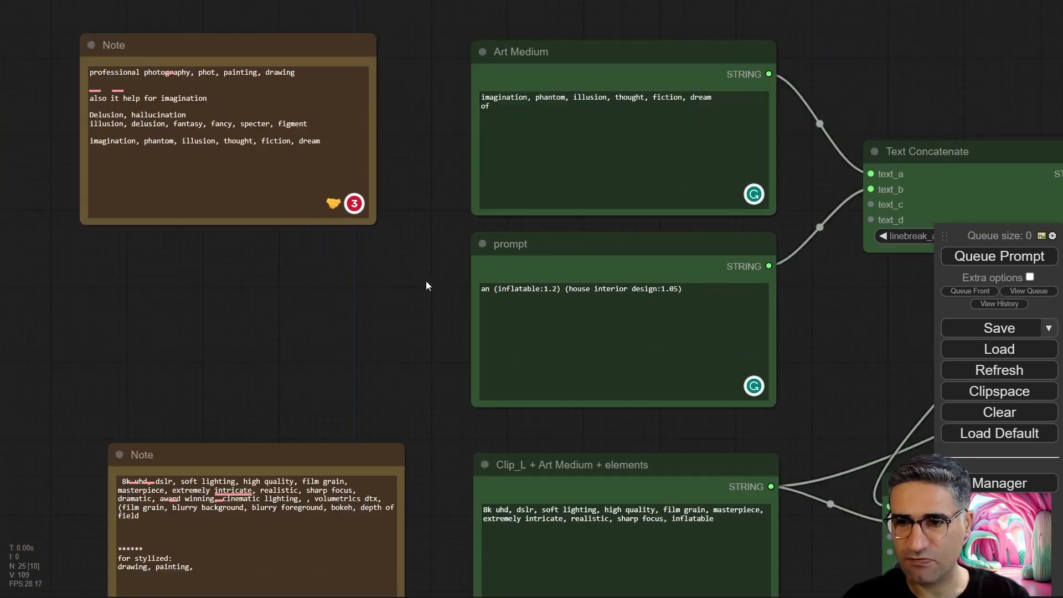
pyautogui.moveTo(353, 287); pyautogui.dragTo(206, 280)
pyautogui.click(455, 283)
pyautogui.hotkey('ctrl', 'Down')
pyautogui.hotkey('ctrl', 'Down')
pyautogui.hotkey('ctrl', 'Down')
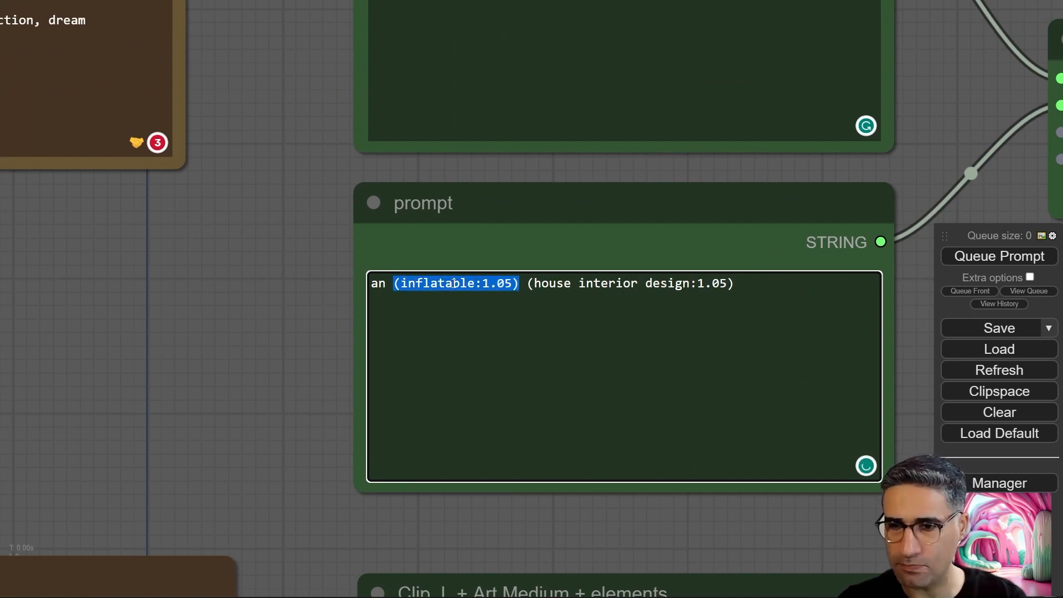
pyautogui.hotkey('ctrl', 'Down')
pyautogui.click(974, 255)
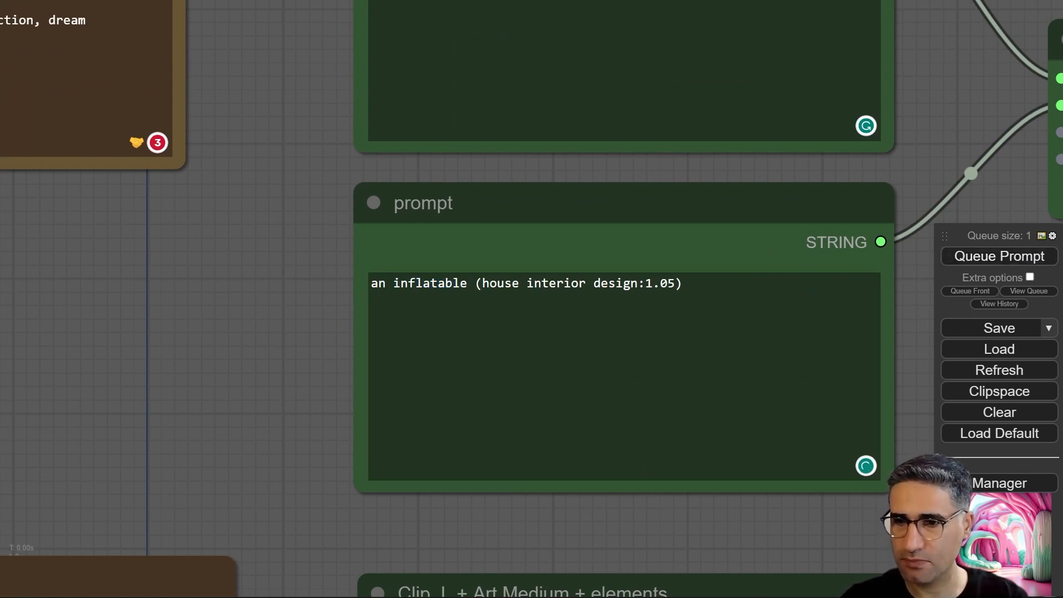
# Follow the new run to the base KSampler and examine its image preview up close.
pyautogui.moveTo(480, 526); pyautogui.dragTo(368, 345)
pyautogui.moveTo(724, 323); pyautogui.dragTo(309, 185)
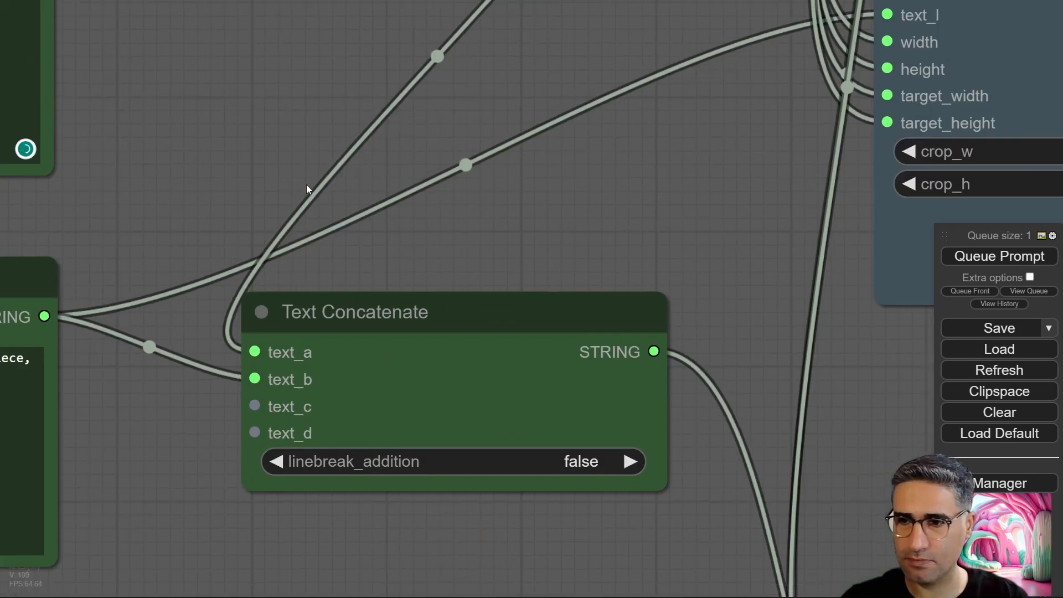
pyautogui.scroll(-5, 309, 184)
pyautogui.moveTo(733, 320); pyautogui.dragTo(330, 276)
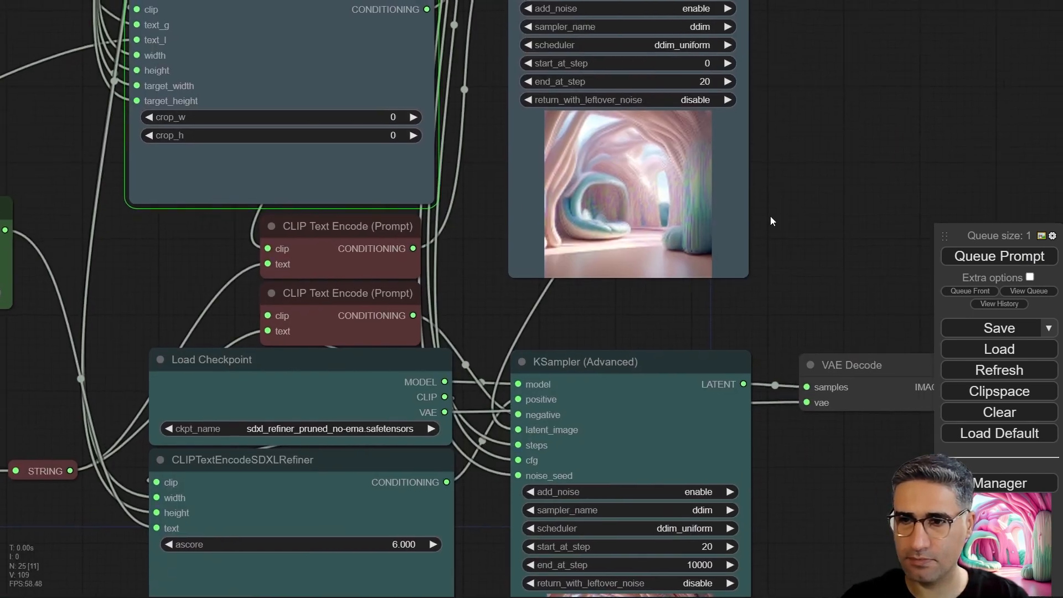
pyautogui.moveTo(493, 252); pyautogui.dragTo(208, 92)
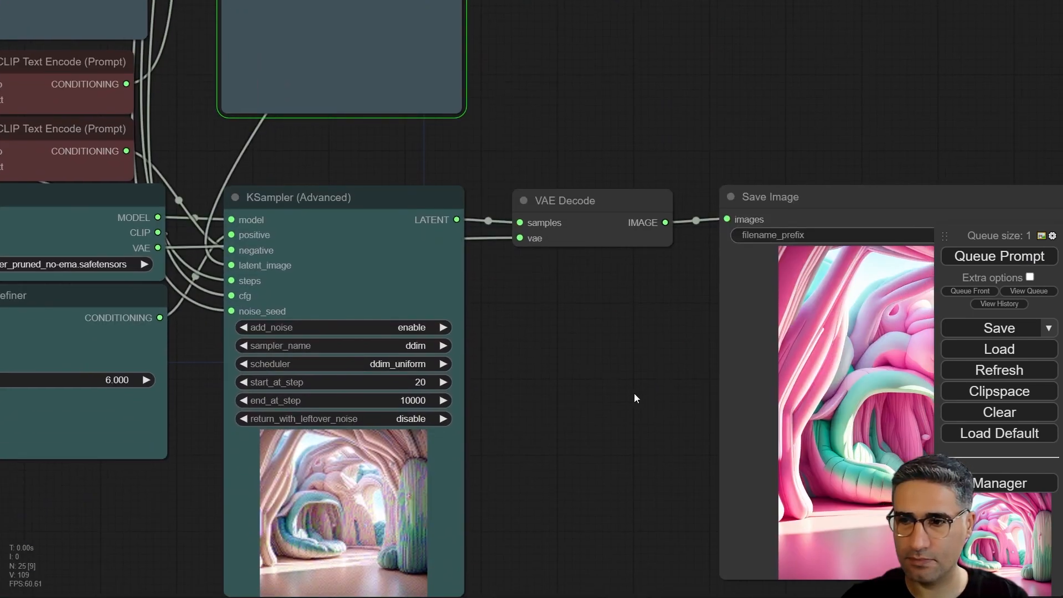
pyautogui.moveTo(635, 398); pyautogui.dragTo(468, 596)
pyautogui.scroll(7, 194, 243)
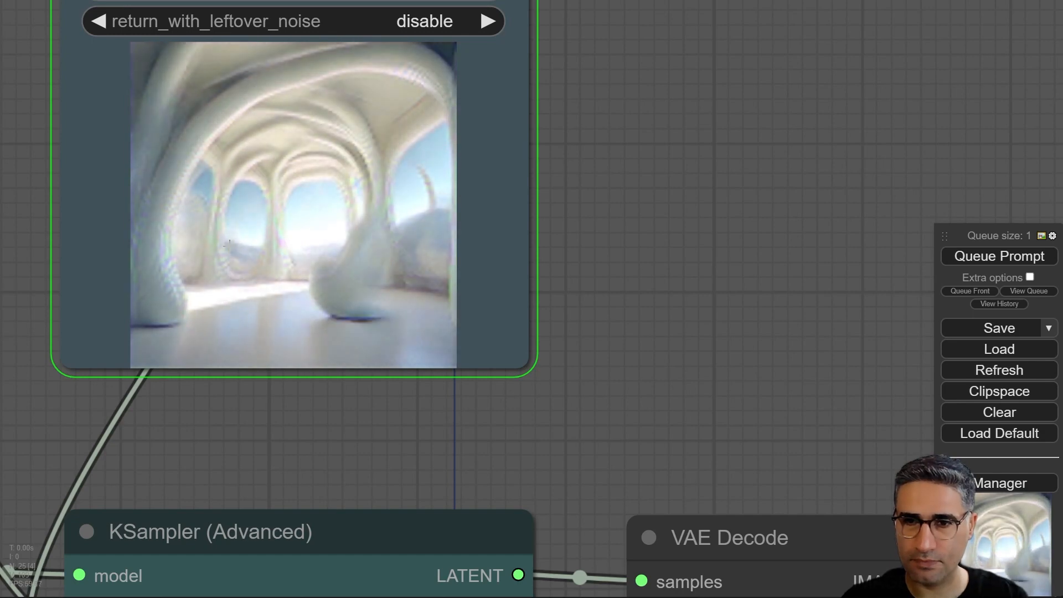
# Examine the refiner KSampler's preview of the unweighted prompt and inspect the resulting picture in the Save Image node.
pyautogui.scroll(-5, 368, 352)
pyautogui.moveTo(367, 352); pyautogui.dragTo(387, 81)
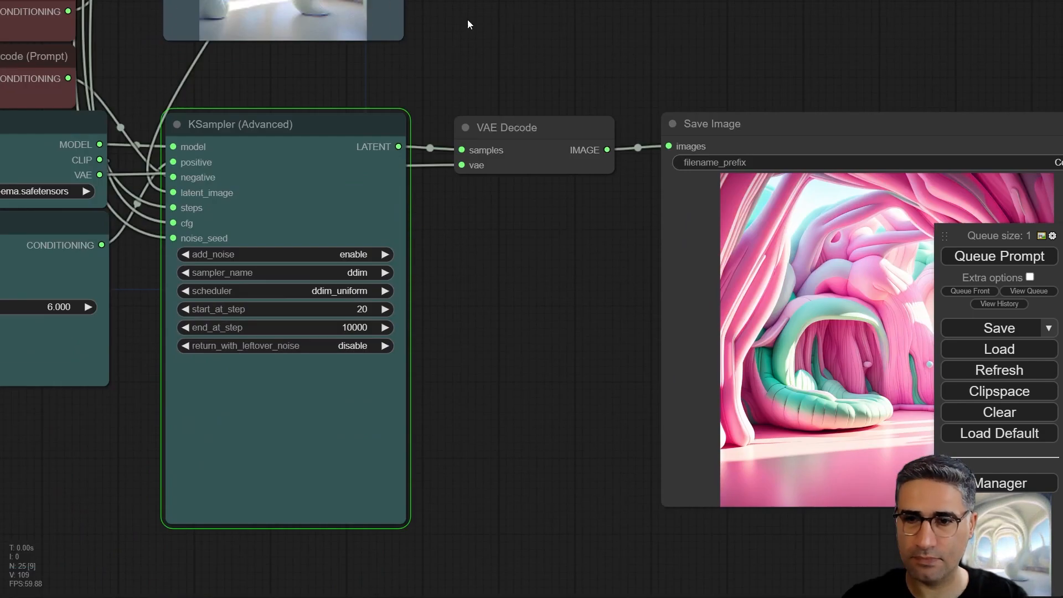
pyautogui.scroll(4, 451, 348)
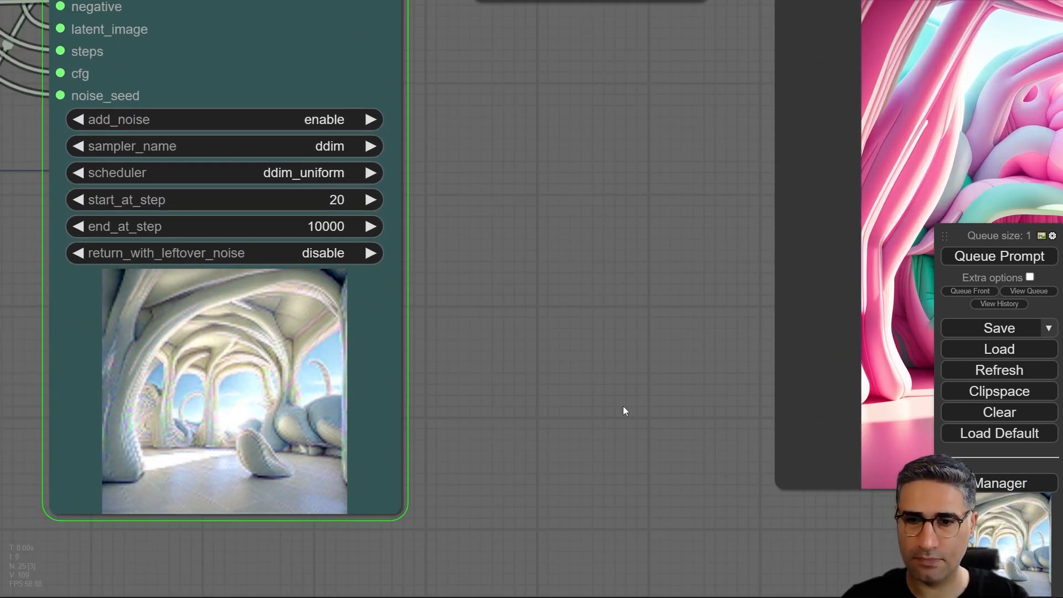
pyautogui.moveTo(624, 407); pyautogui.dragTo(589, 412)
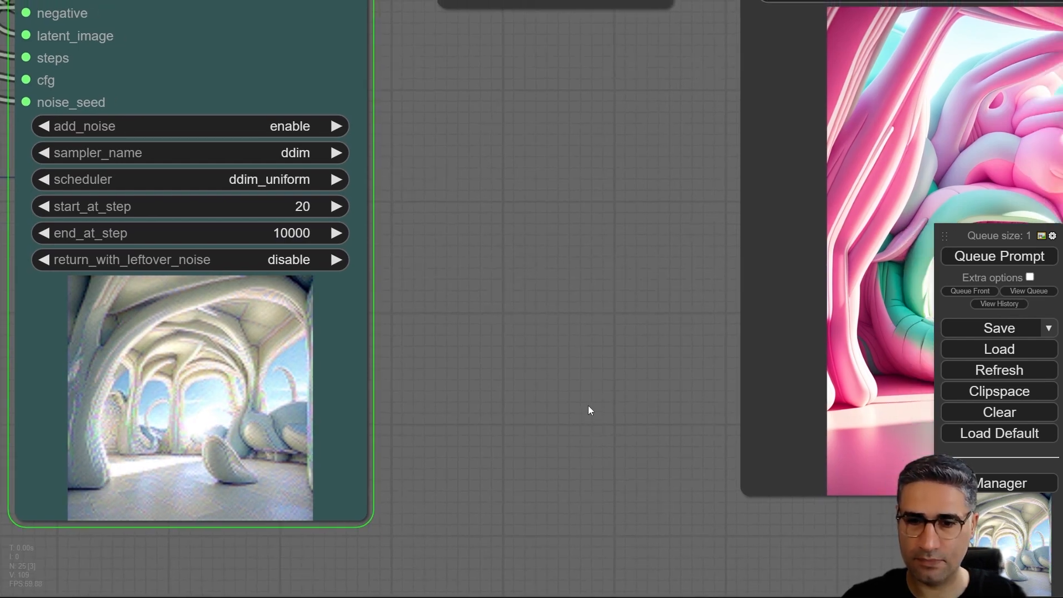
pyautogui.moveTo(579, 402); pyautogui.dragTo(0, 346)
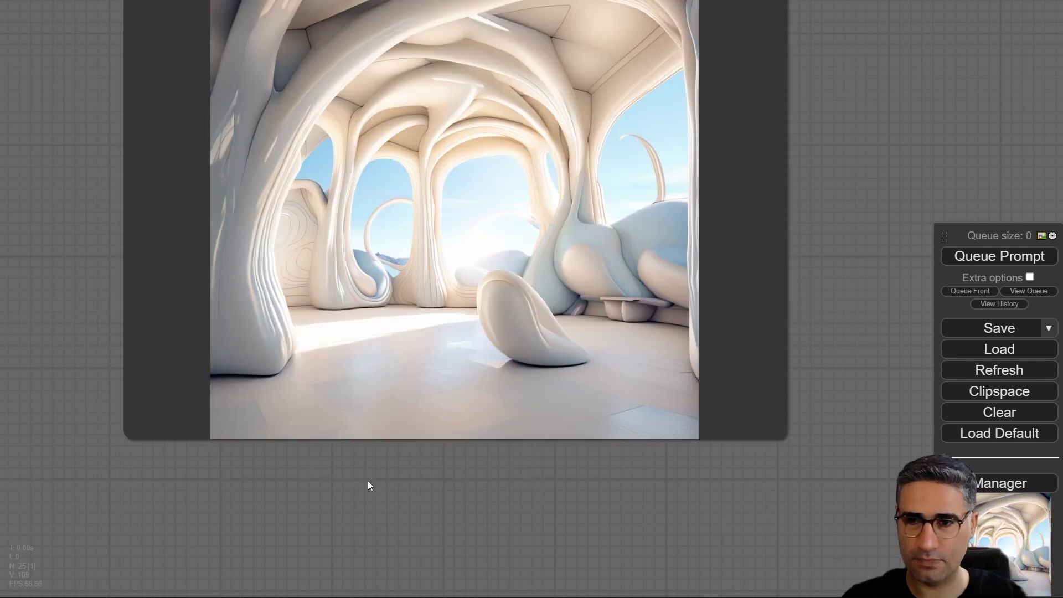
pyautogui.moveTo(369, 482); pyautogui.dragTo(359, 569)
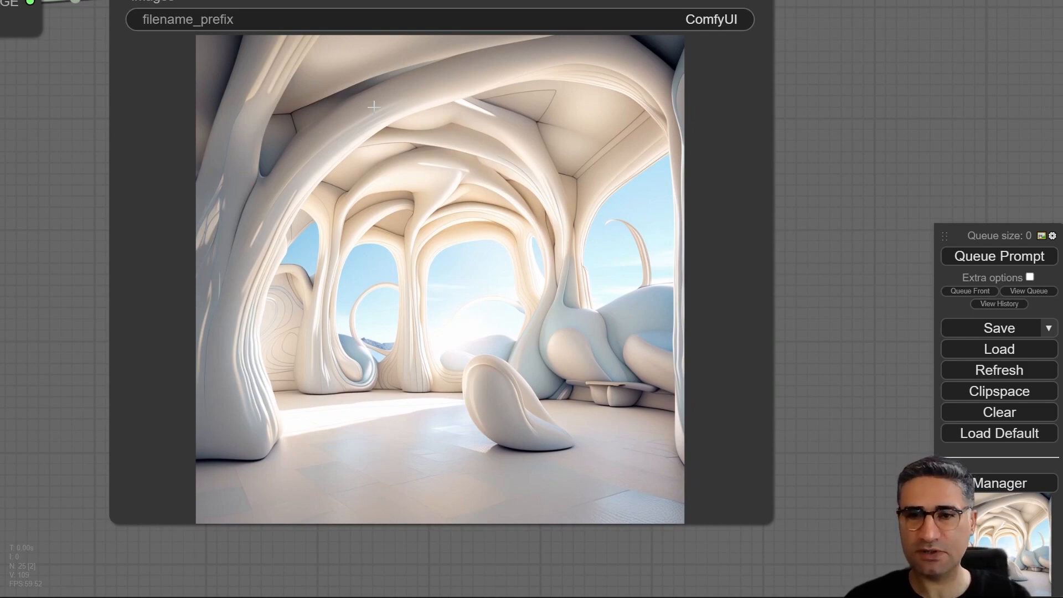
# Review the whole workflow, covering the seed, step and CFG nodes, the positive and negative prompts, both samplers and the saved image.
pyautogui.scroll(-5, 41, 160)
pyautogui.moveTo(89, 220); pyautogui.dragTo(439, 561)
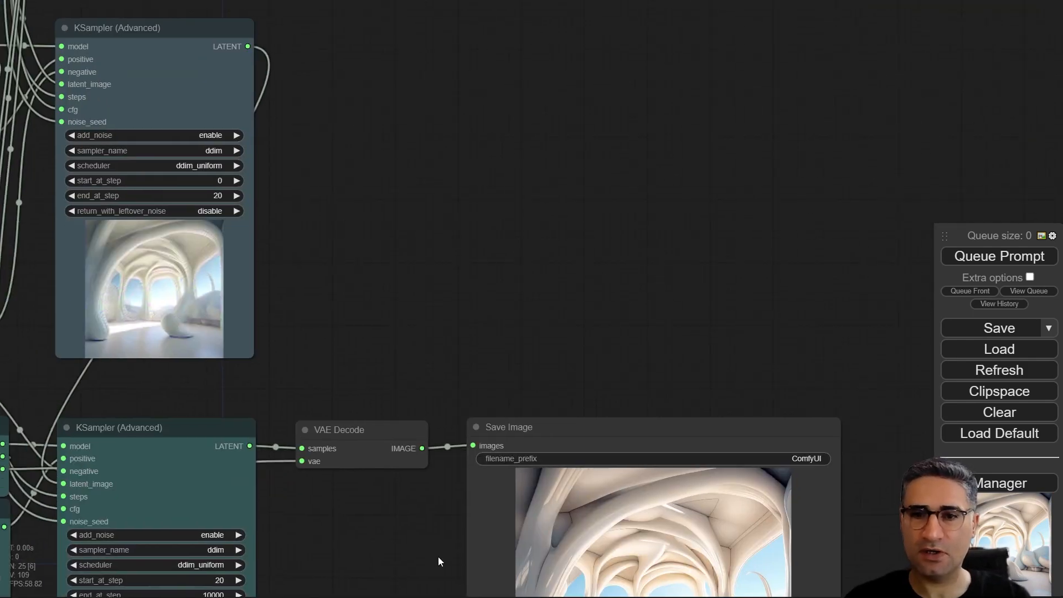
pyautogui.moveTo(349, 117); pyautogui.dragTo(799, 420)
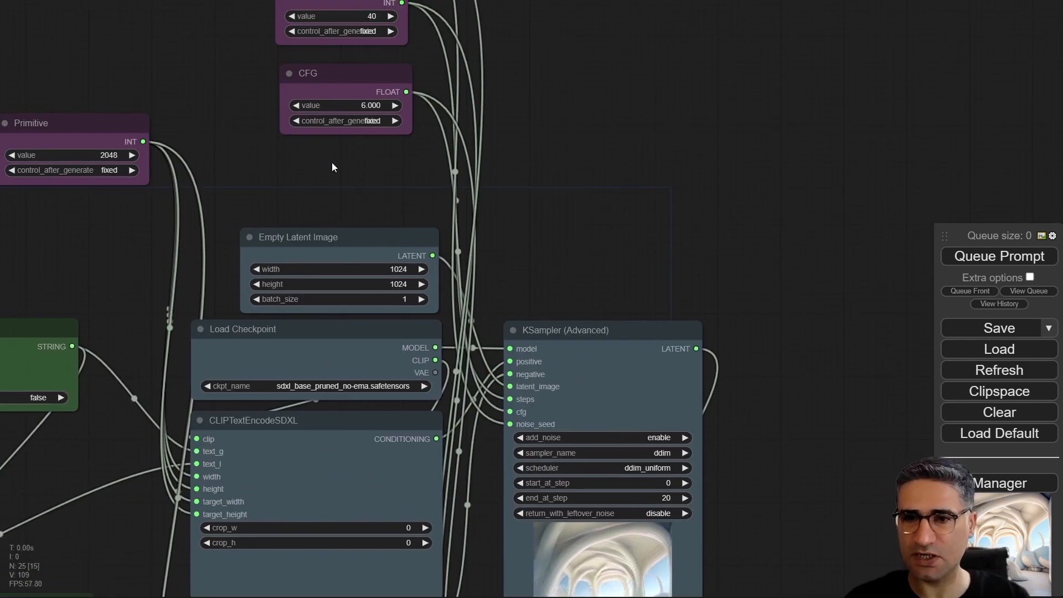
pyautogui.scroll(-5, 401, 167)
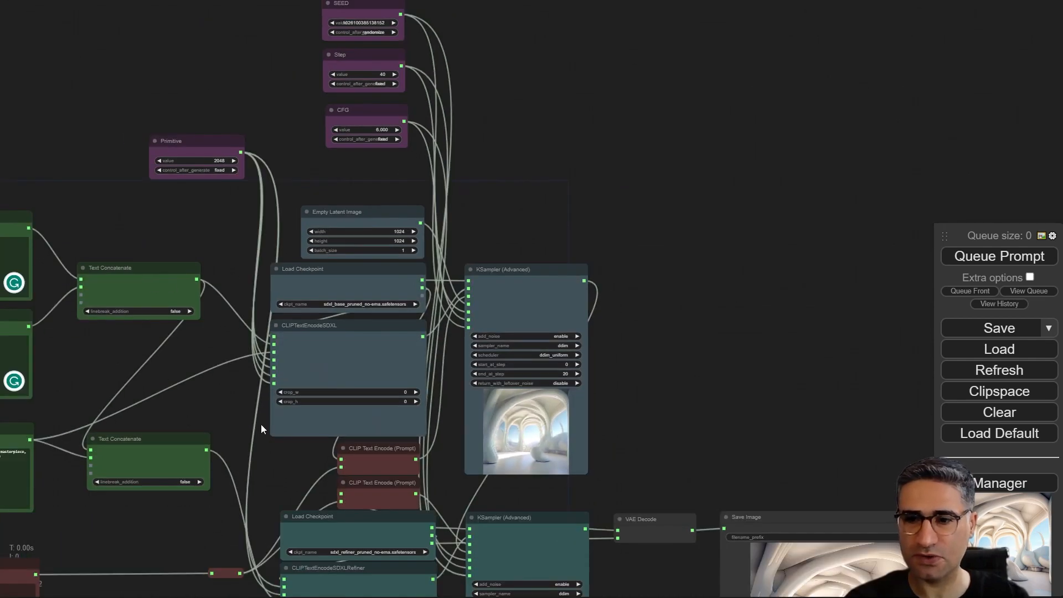
pyautogui.moveTo(181, 535); pyautogui.dragTo(221, 516)
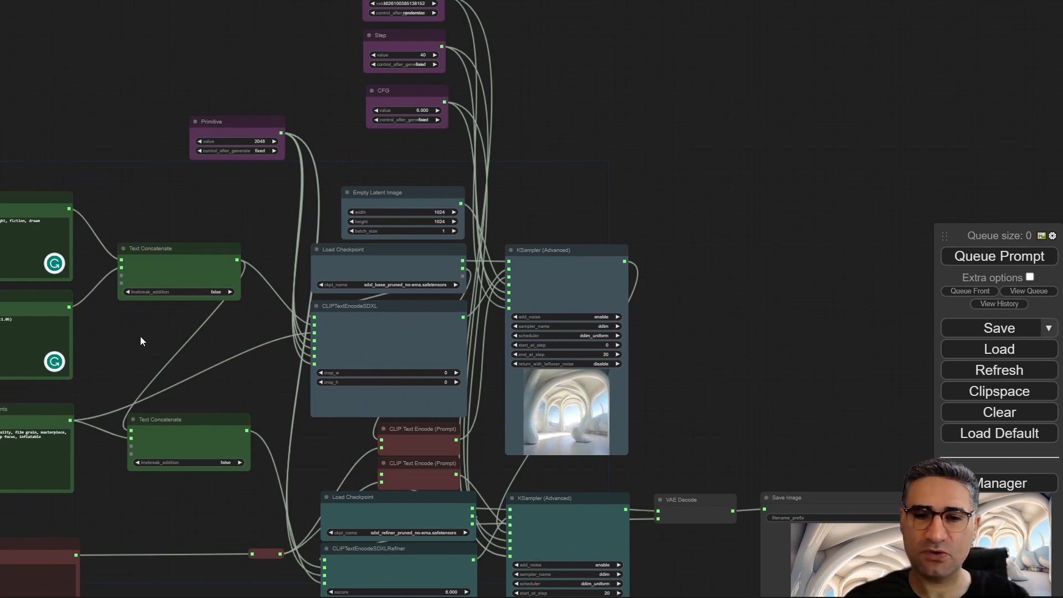
pyautogui.moveTo(141, 336); pyautogui.dragTo(467, 402)
pyautogui.scroll(3, 427, 431)
pyautogui.moveTo(427, 431); pyautogui.dragTo(508, 285)
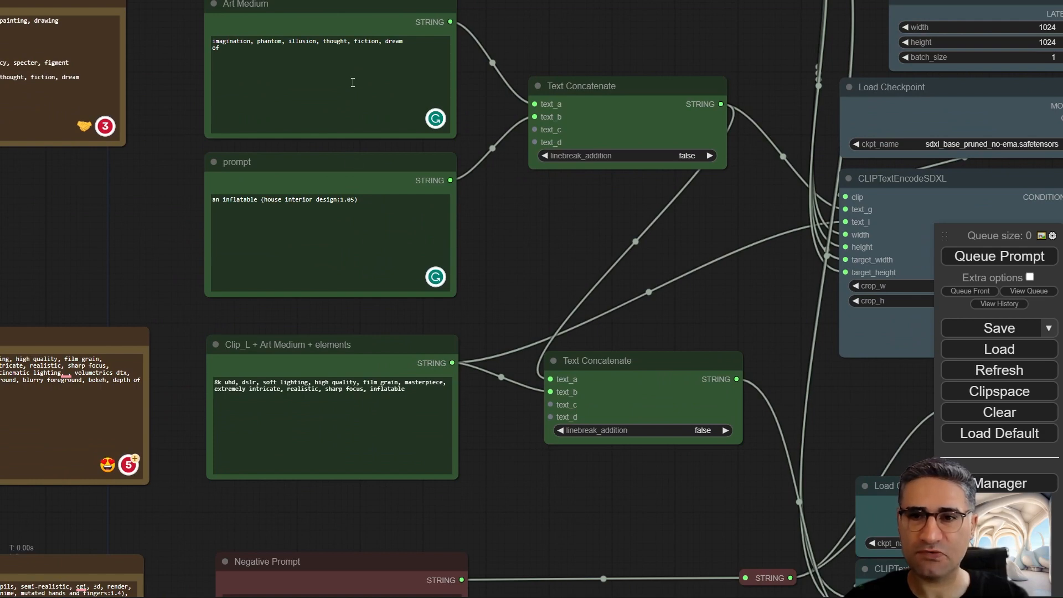
pyautogui.moveTo(572, 254); pyautogui.dragTo(561, 101)
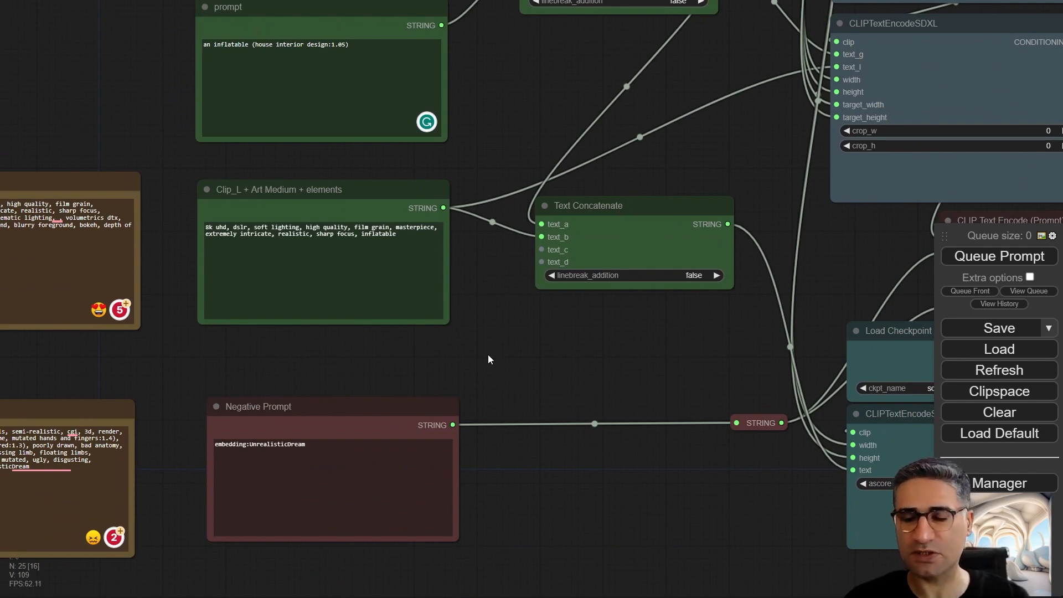
pyautogui.moveTo(494, 363); pyautogui.dragTo(134, 444)
pyautogui.scroll(-4, 134, 441)
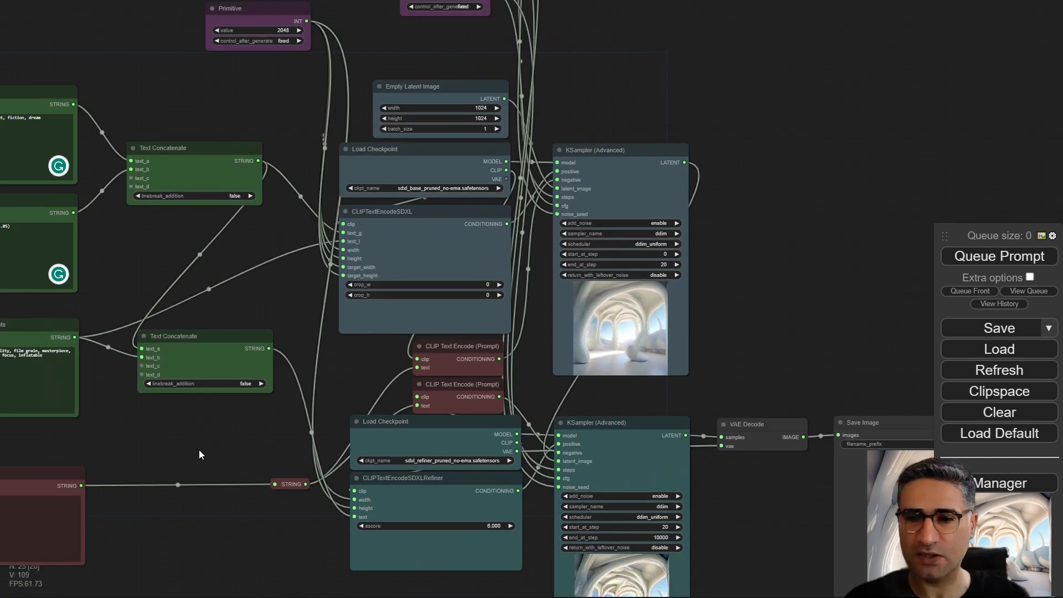
pyautogui.moveTo(322, 454); pyautogui.dragTo(66, 345)
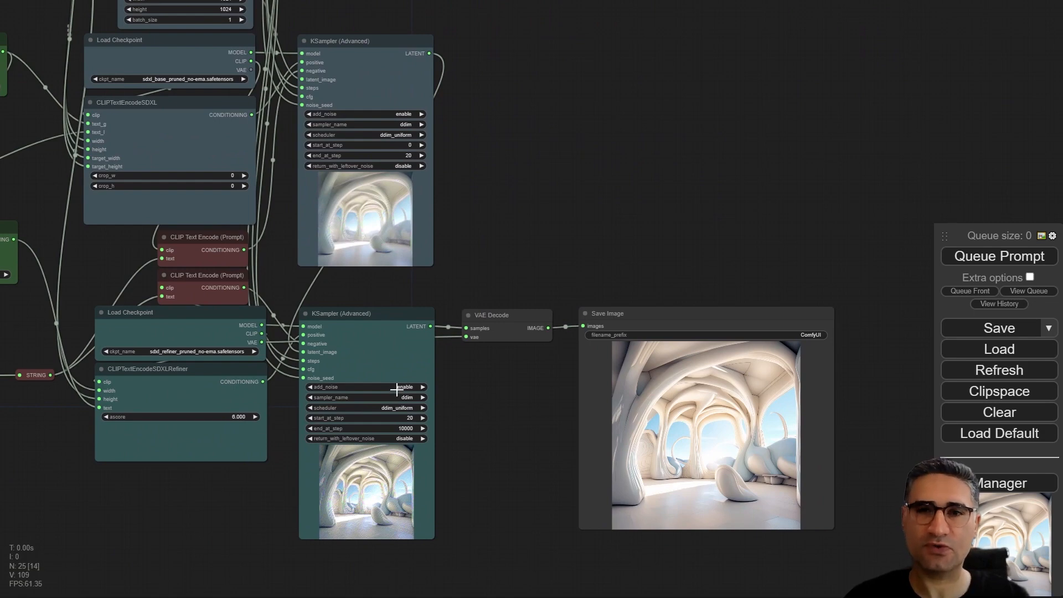